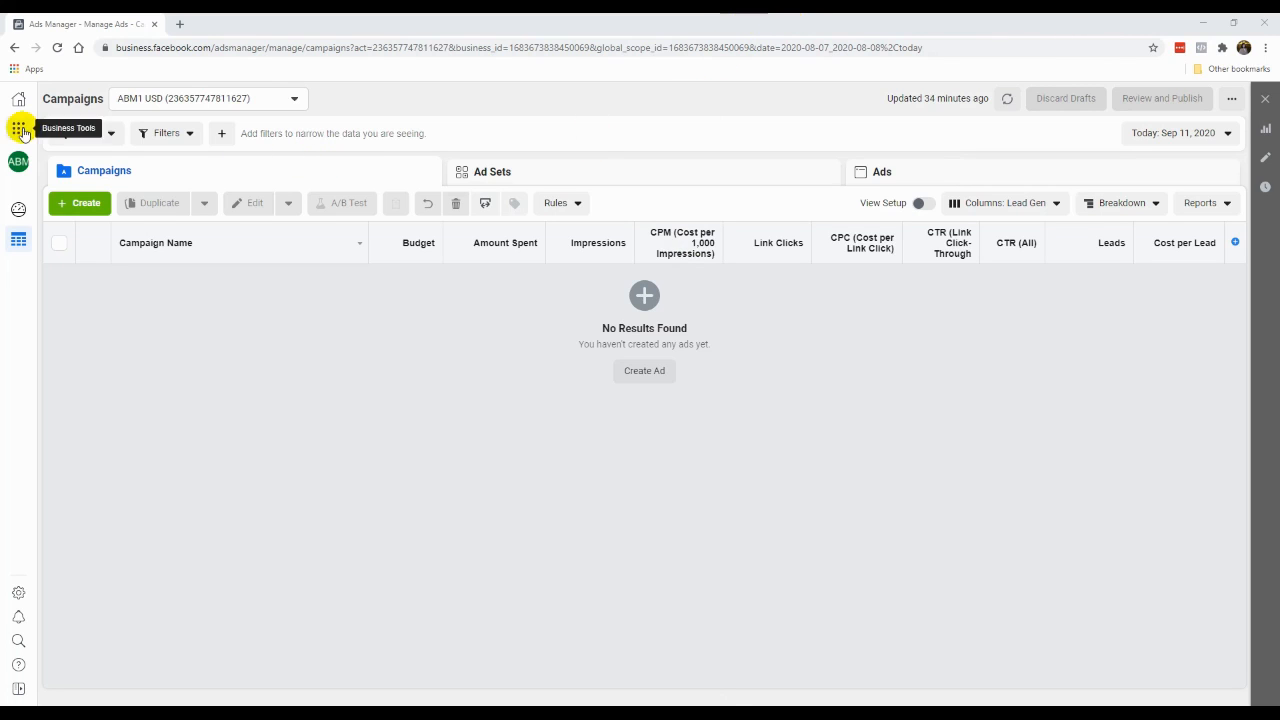
# Go to the Business Manager home page and open Ads Manager from there
pyautogui.moveTo(213, 53); pyautogui.dragTo(292, 76)
pyautogui.click(168, 424)
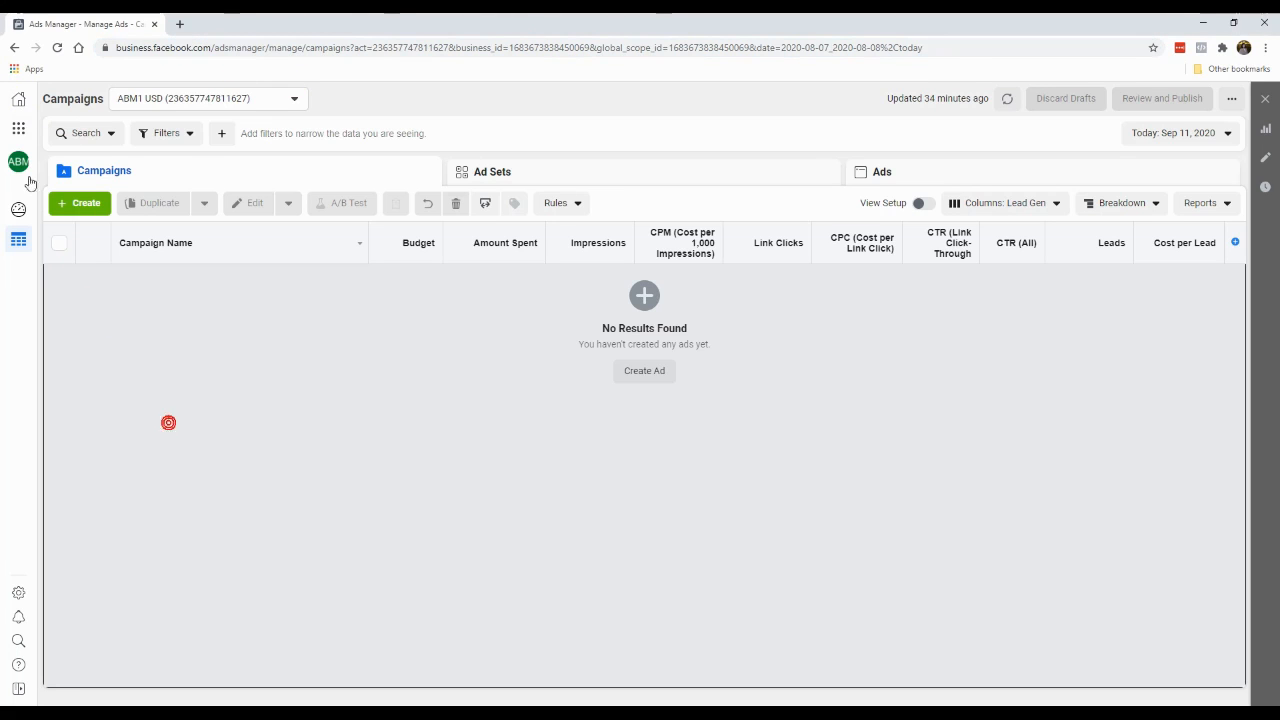
pyautogui.click(19, 102)
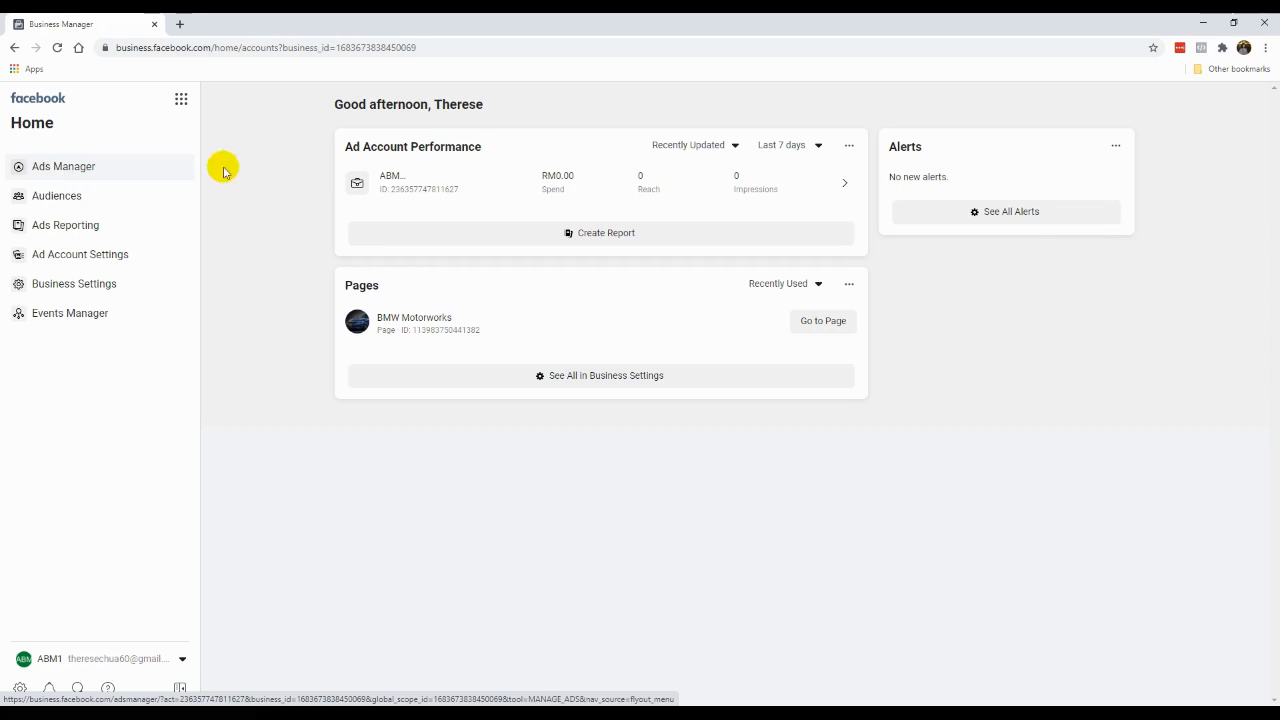
pyautogui.click(88, 172)
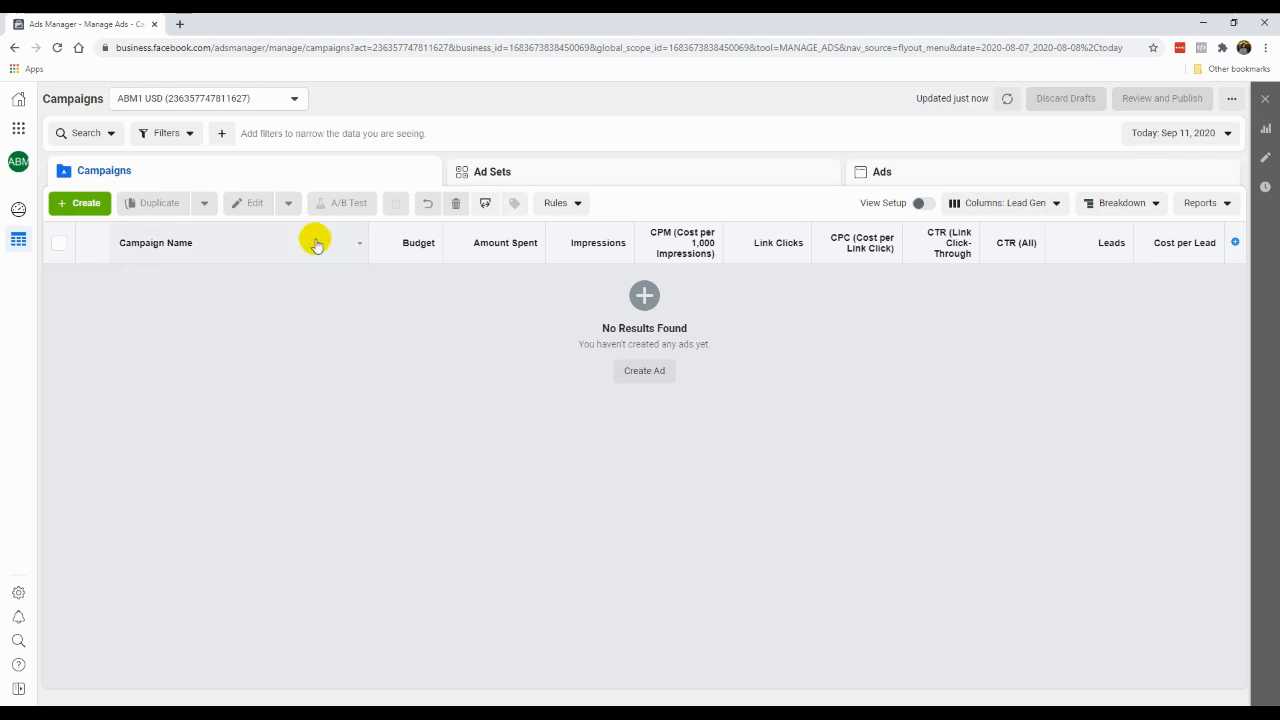
# Start a new campaign and choose Conversions as its objective
pyautogui.click(87, 213)
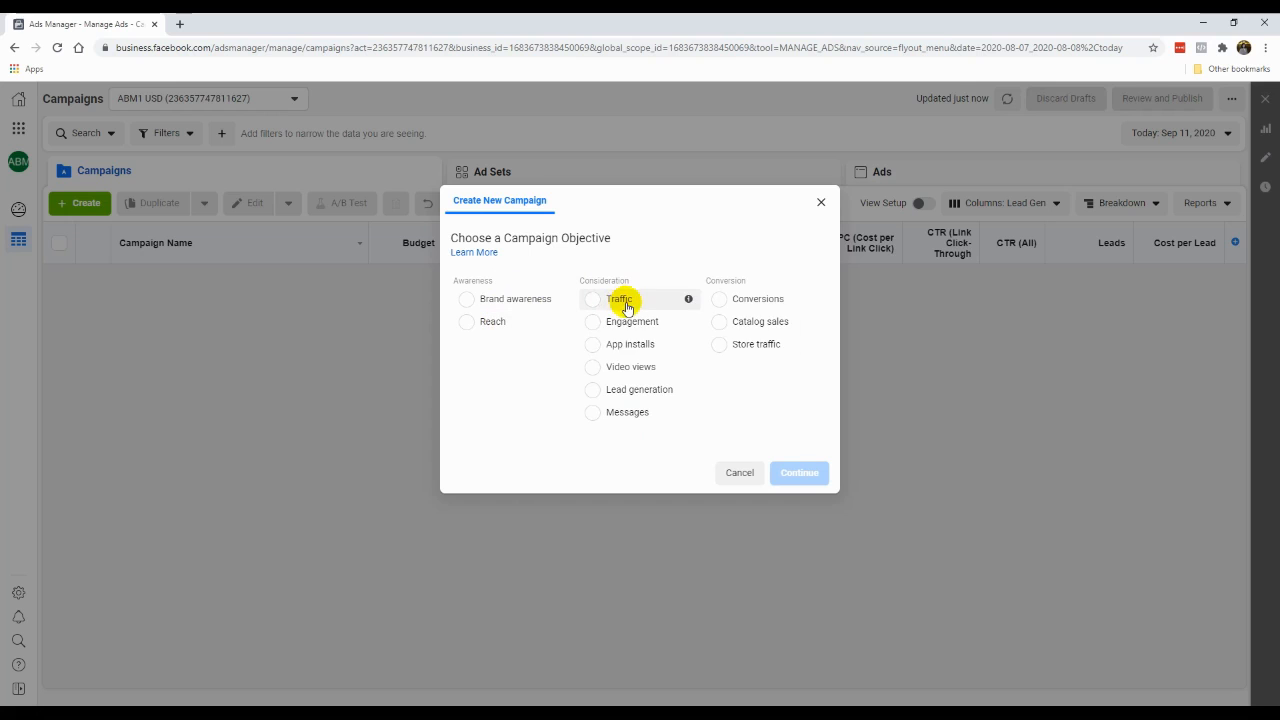
pyautogui.click(642, 396)
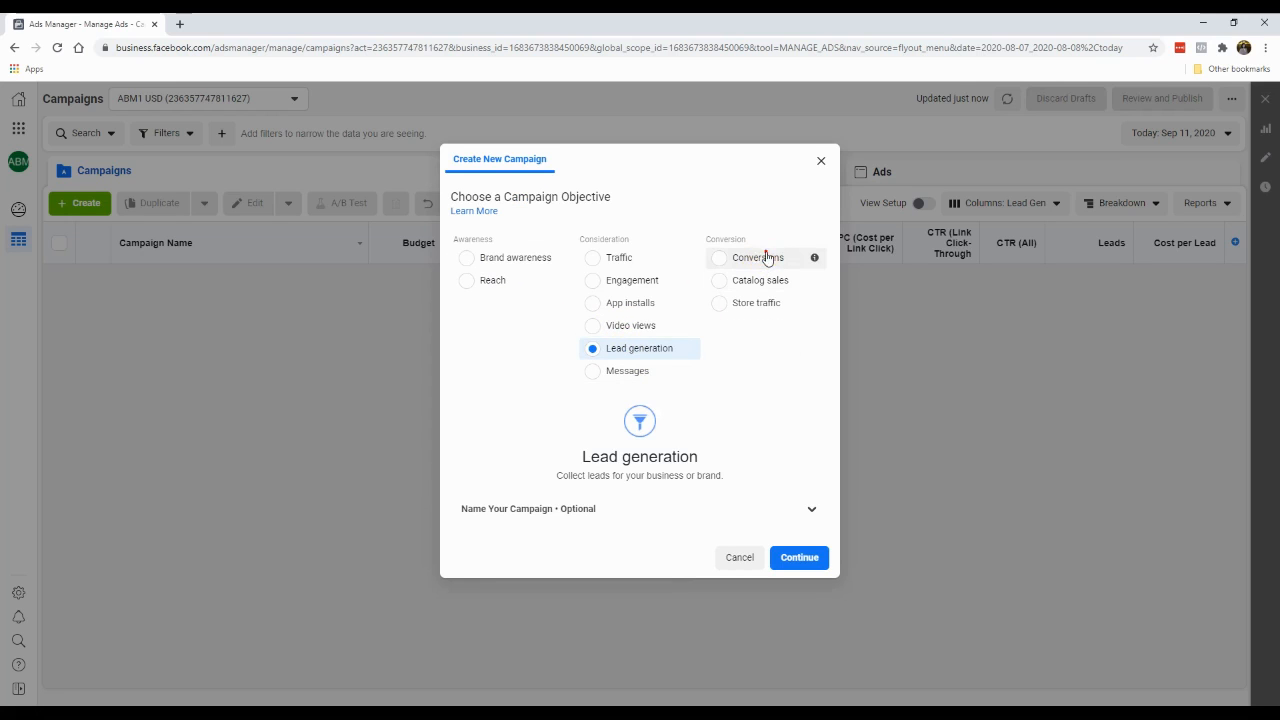
pyautogui.click(767, 258)
pyautogui.moveTo(687, 277)
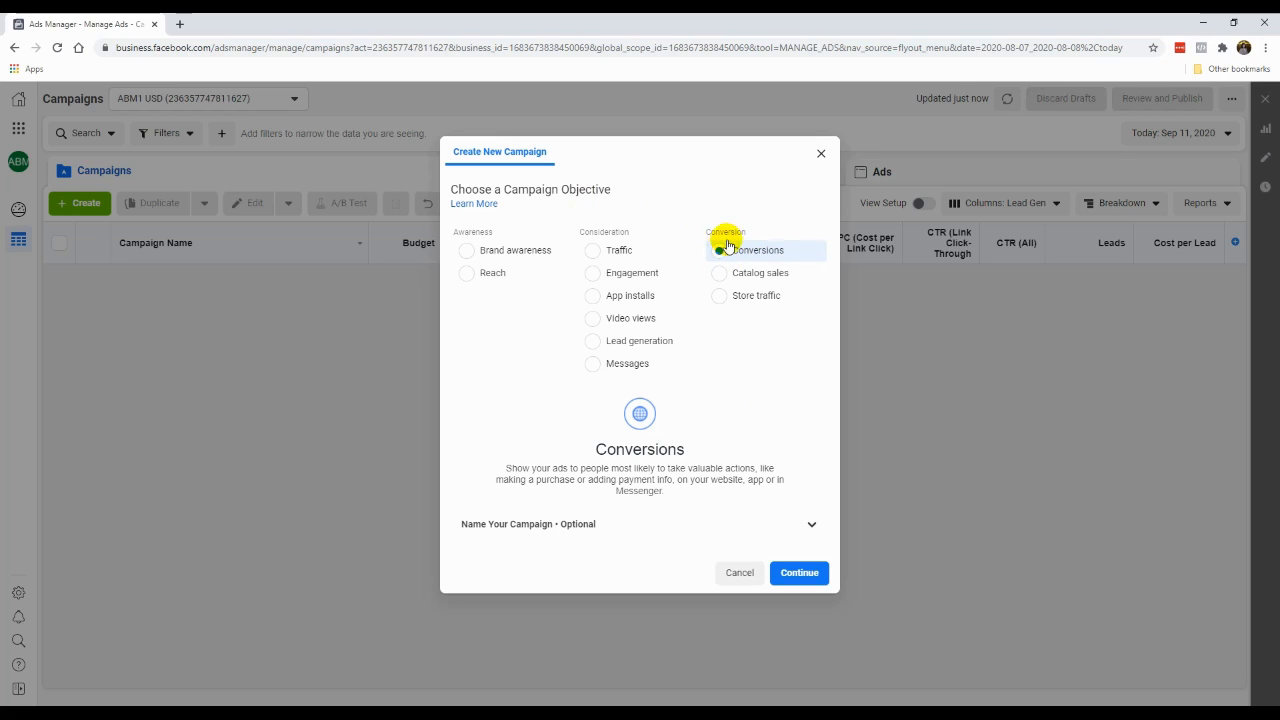
pyautogui.moveTo(684, 250)
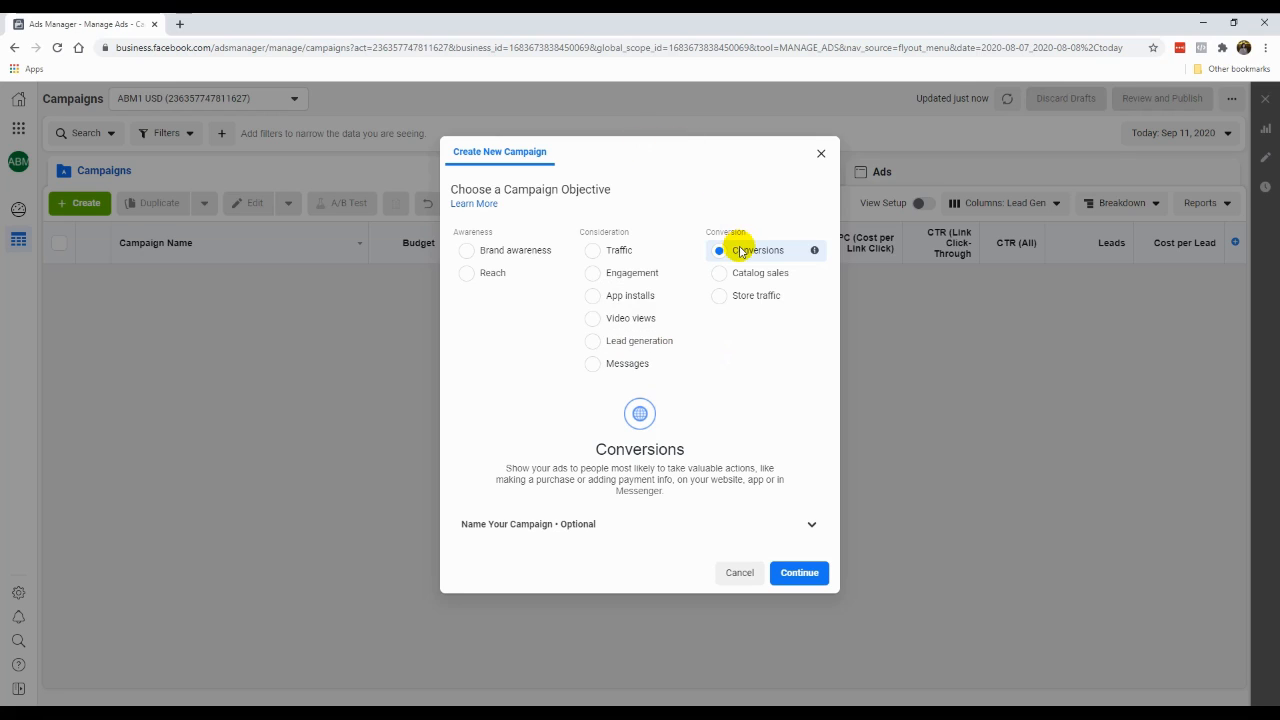
# Expand the optional naming section and name the campaign "Conversions - PDF Book"
pyautogui.click(557, 526)
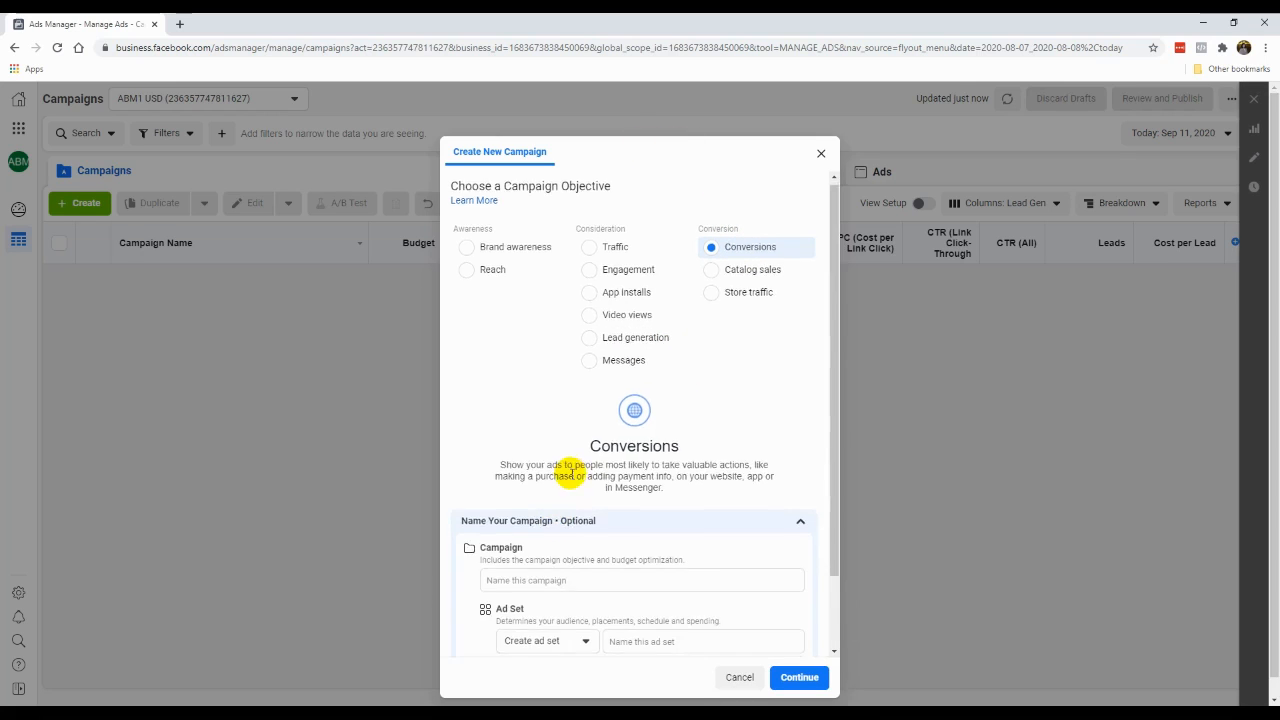
pyautogui.click(572, 475)
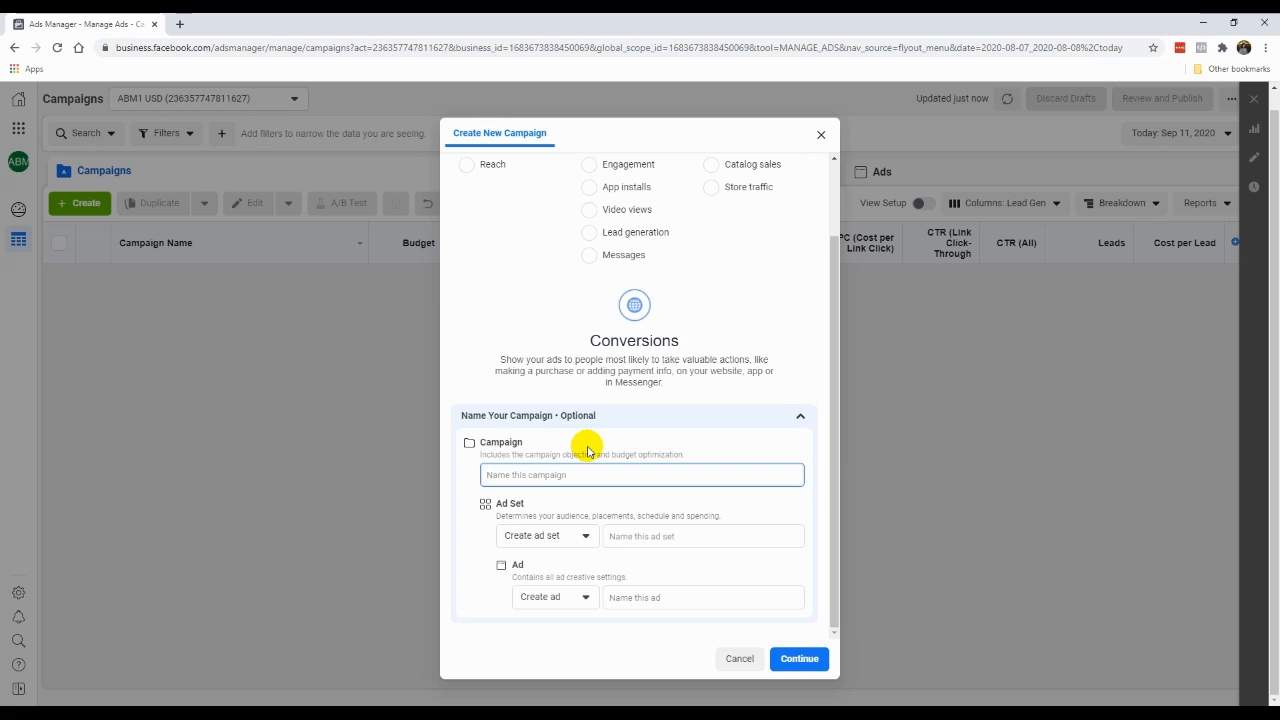
pyautogui.write('PDF Book')
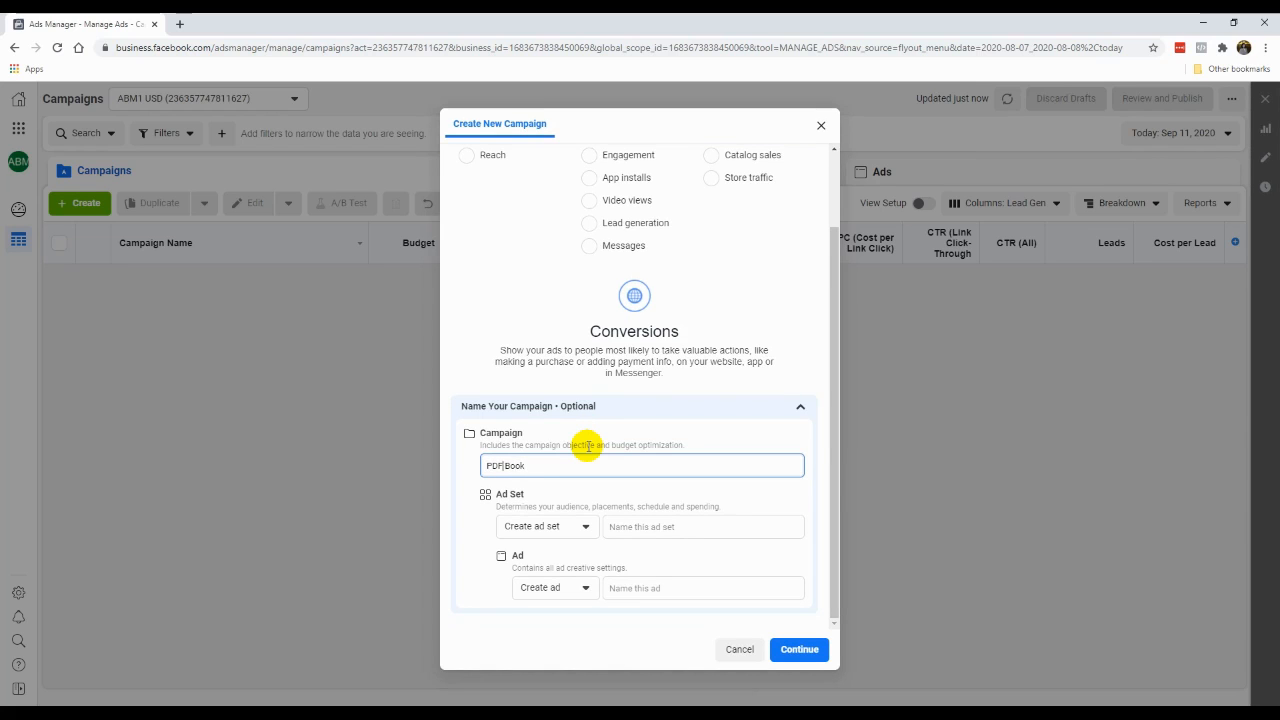
pyautogui.write('Conversions -')
pyautogui.scroll(2, 594, 300)
pyautogui.scroll(-2, 523, 420)
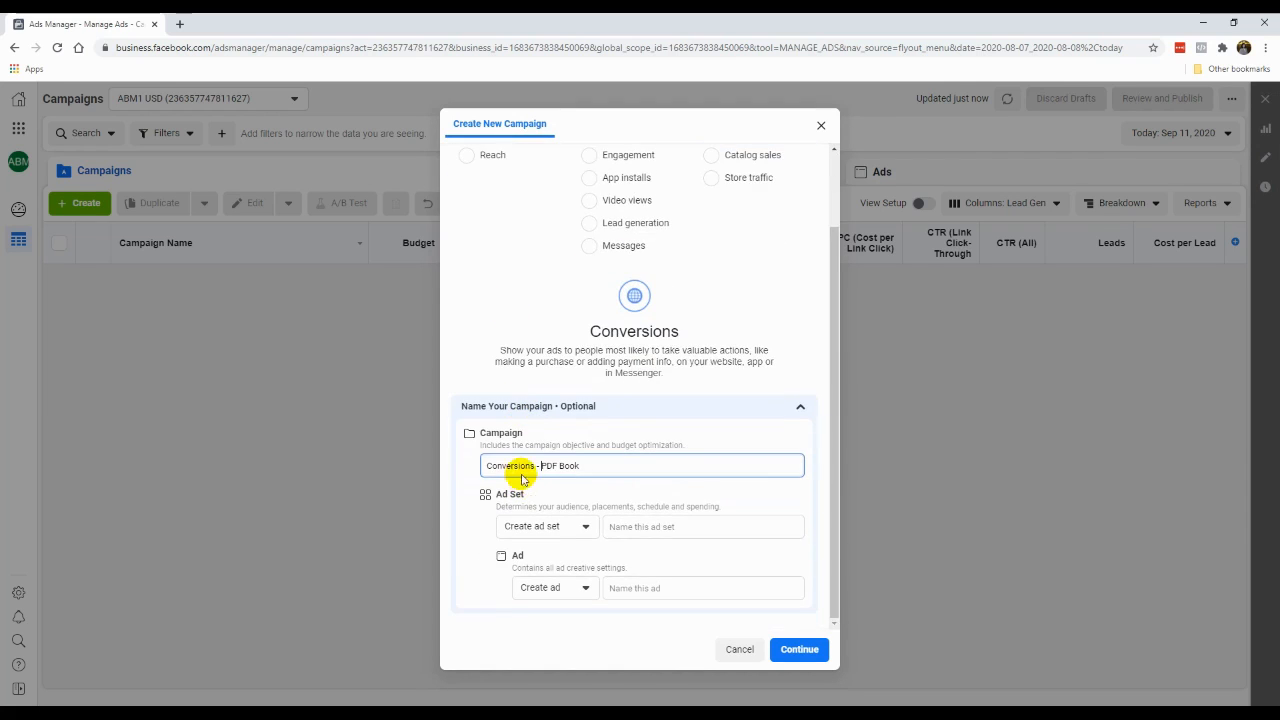
pyautogui.click(490, 466)
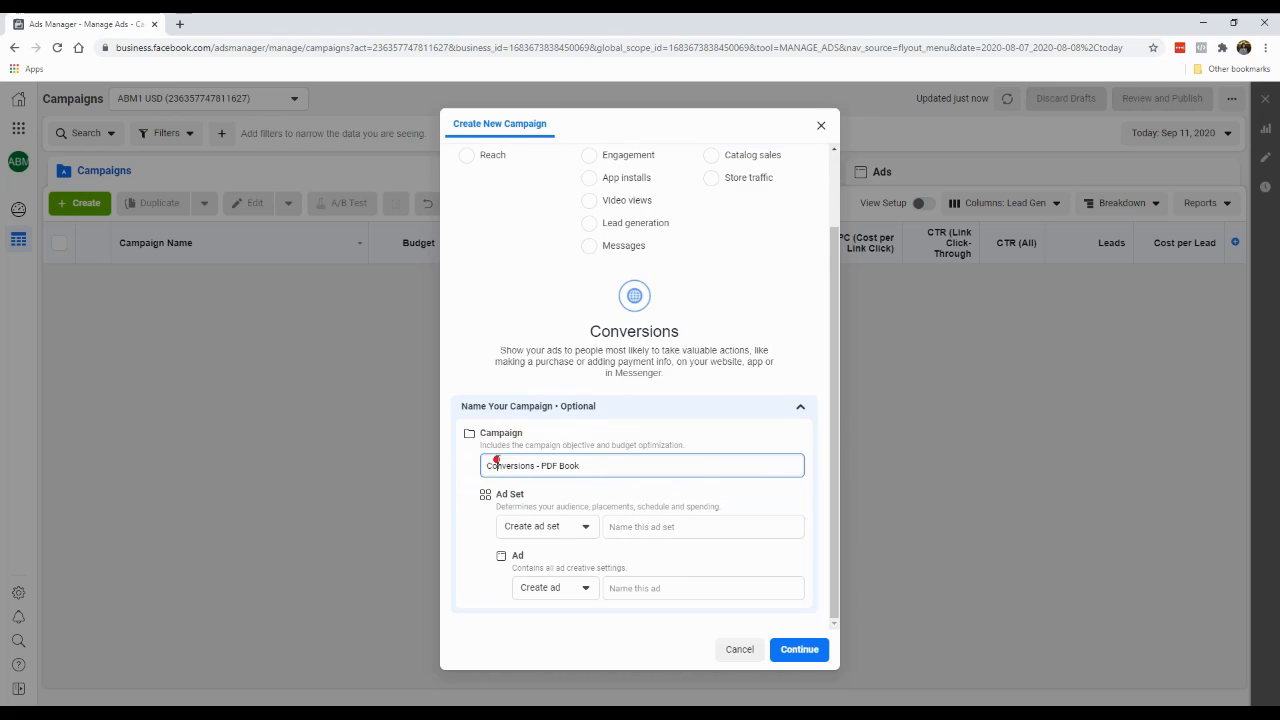
# Set the new campaign to skip the ad set and ad, and continue to the campaign draft
pyautogui.click(512, 530)
pyautogui.click(480, 530)
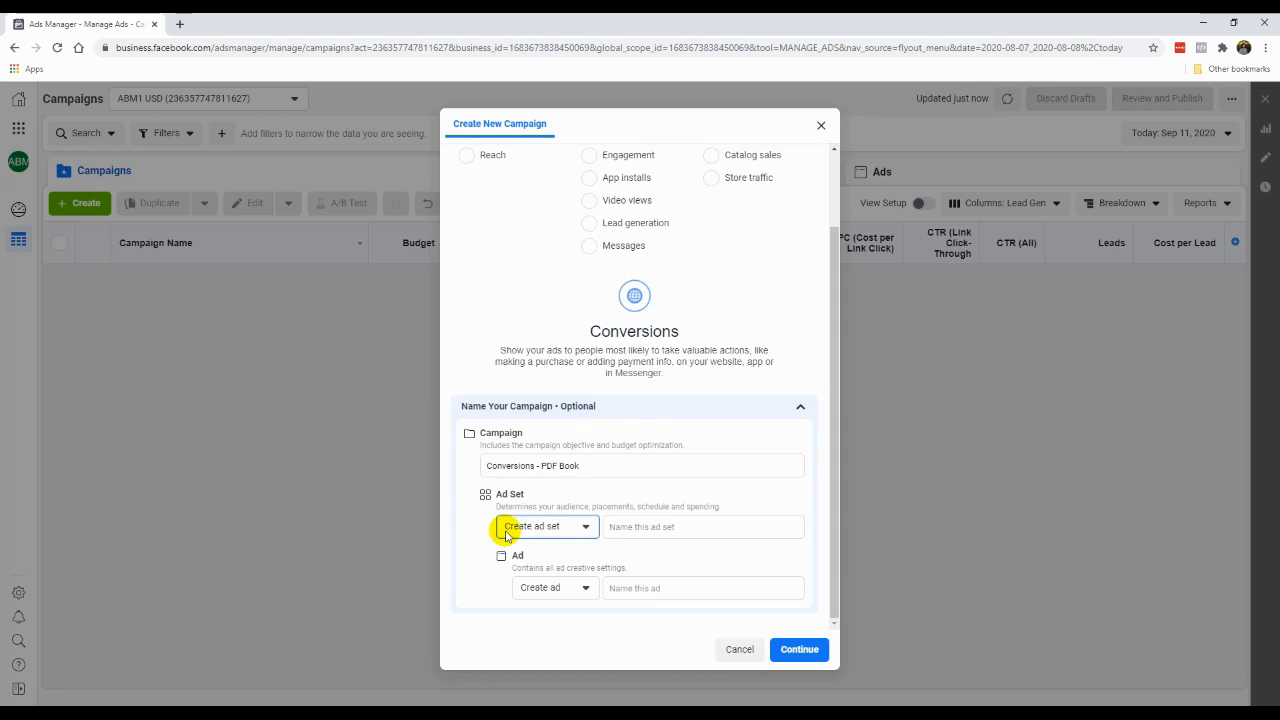
pyautogui.click(506, 532)
pyautogui.click(521, 579)
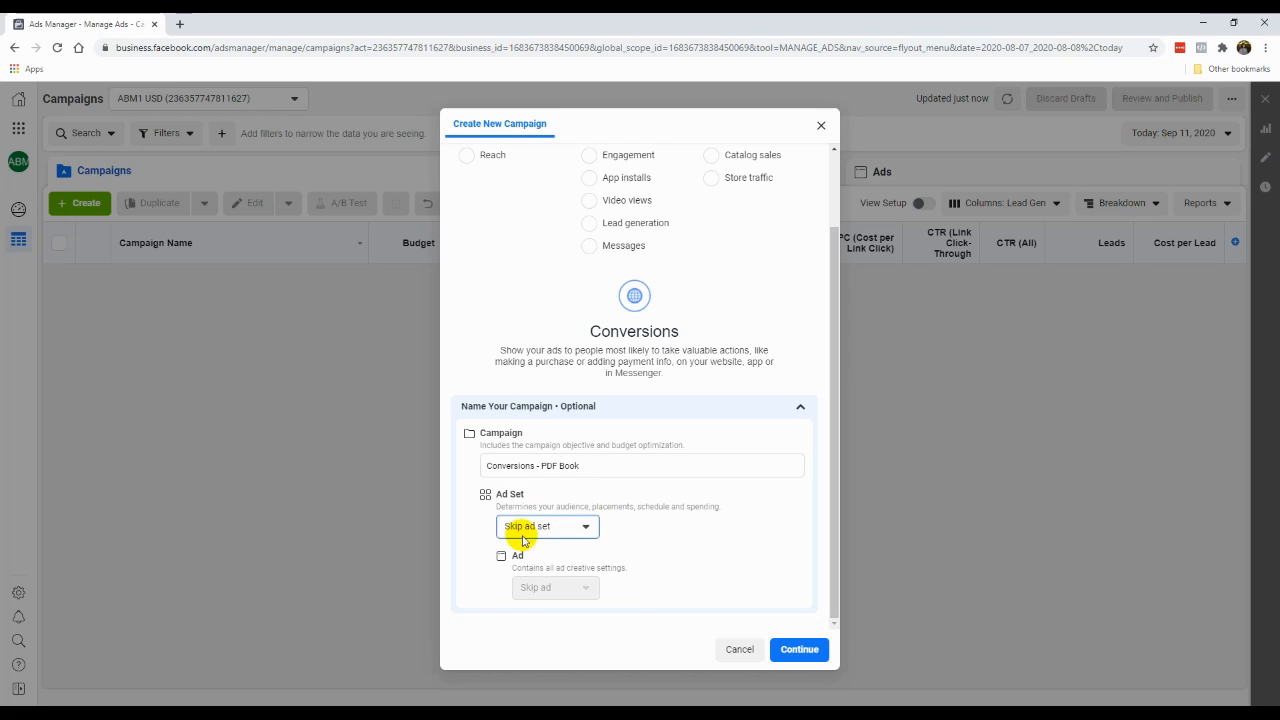
pyautogui.click(800, 649)
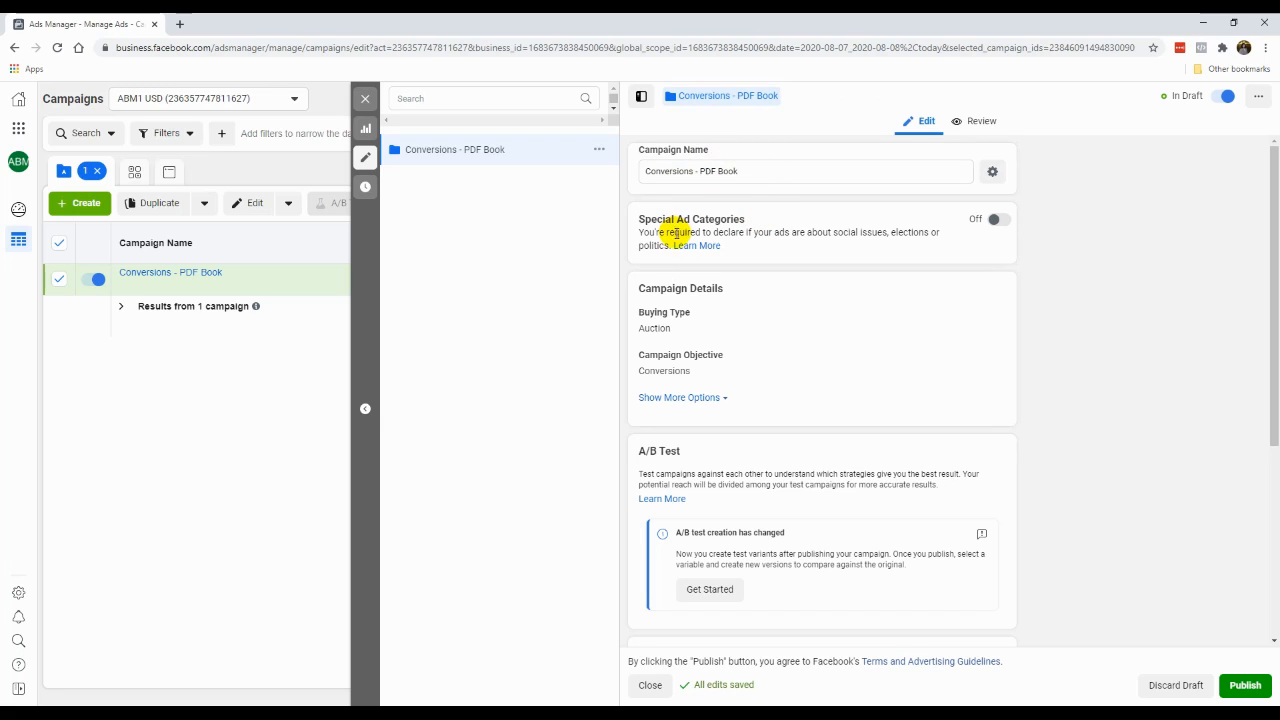
# Turn off Campaign Budget Optimization for the campaign, then publish it and close the editor
pyautogui.scroll(-3, 779, 349)
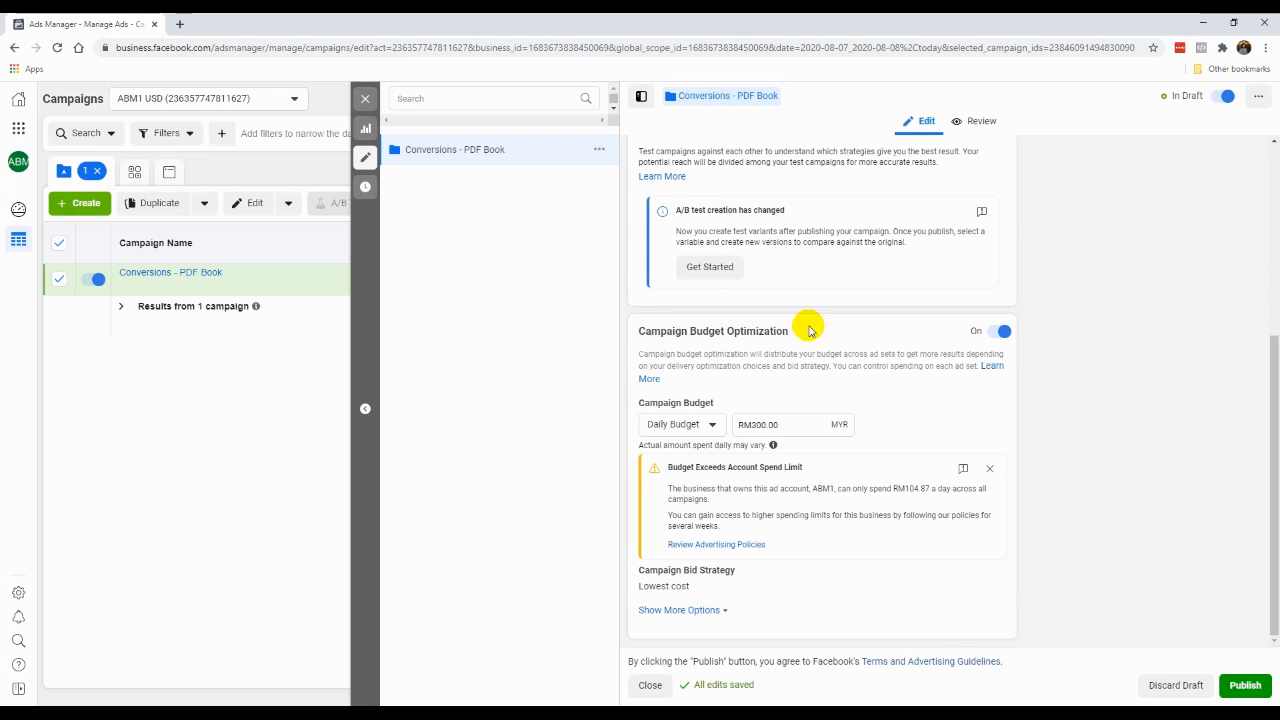
pyautogui.click(995, 333)
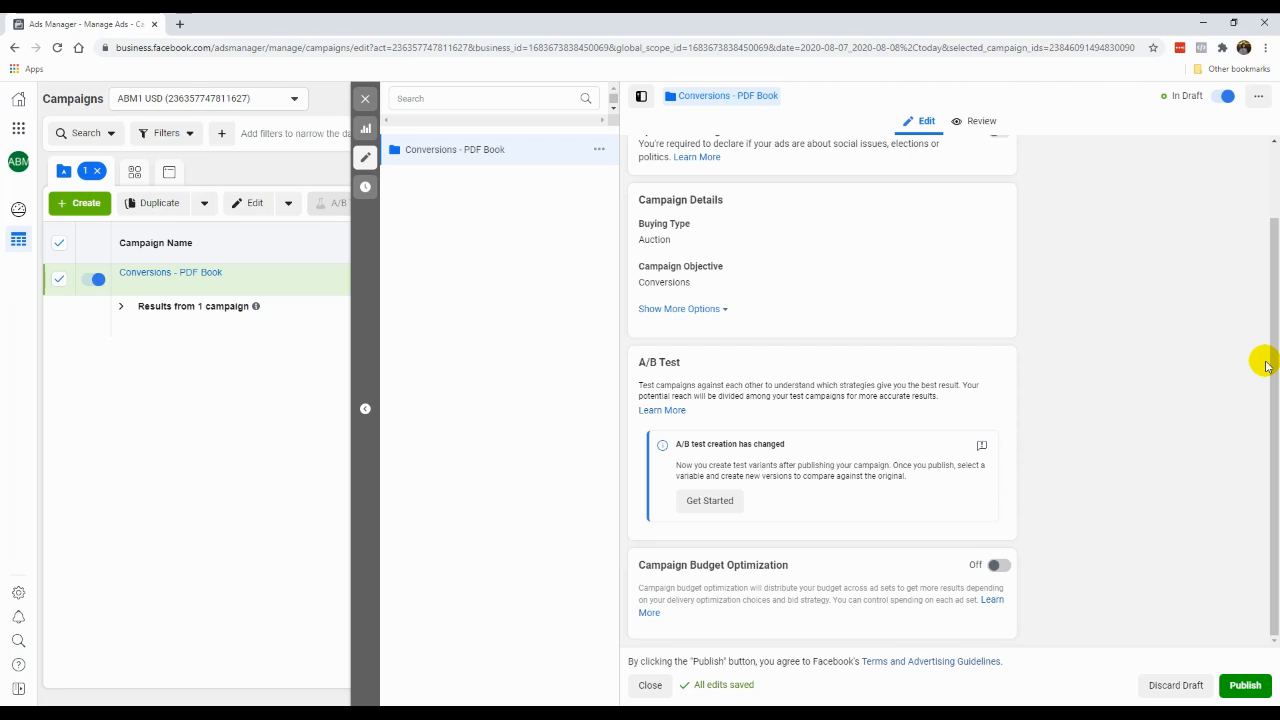
pyautogui.scroll(2, 866, 420)
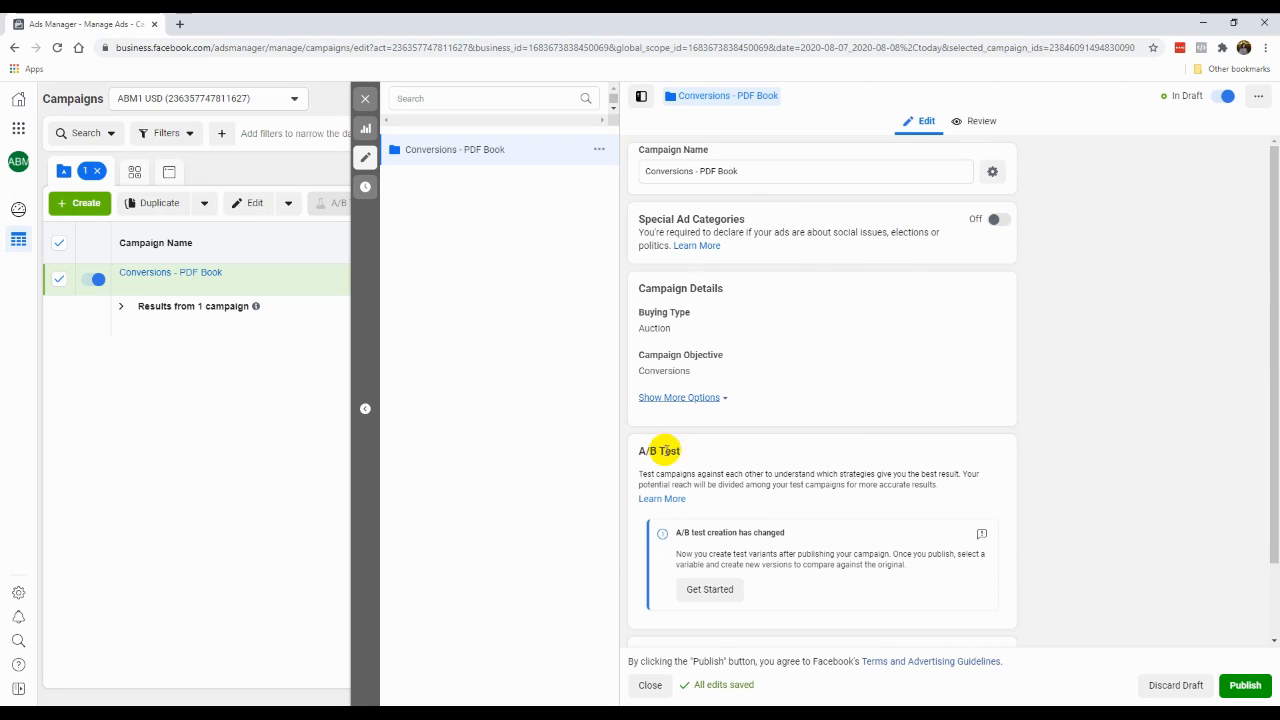
pyautogui.scroll(-1, 760, 430)
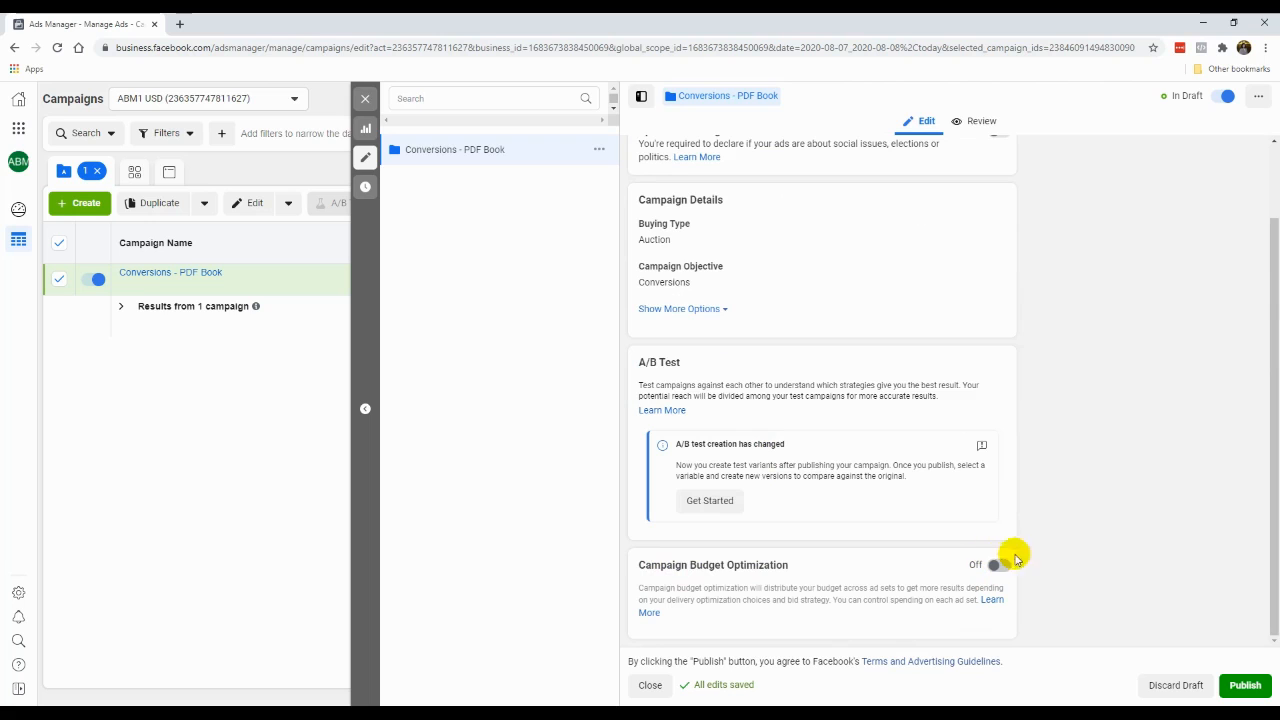
pyautogui.click(1246, 686)
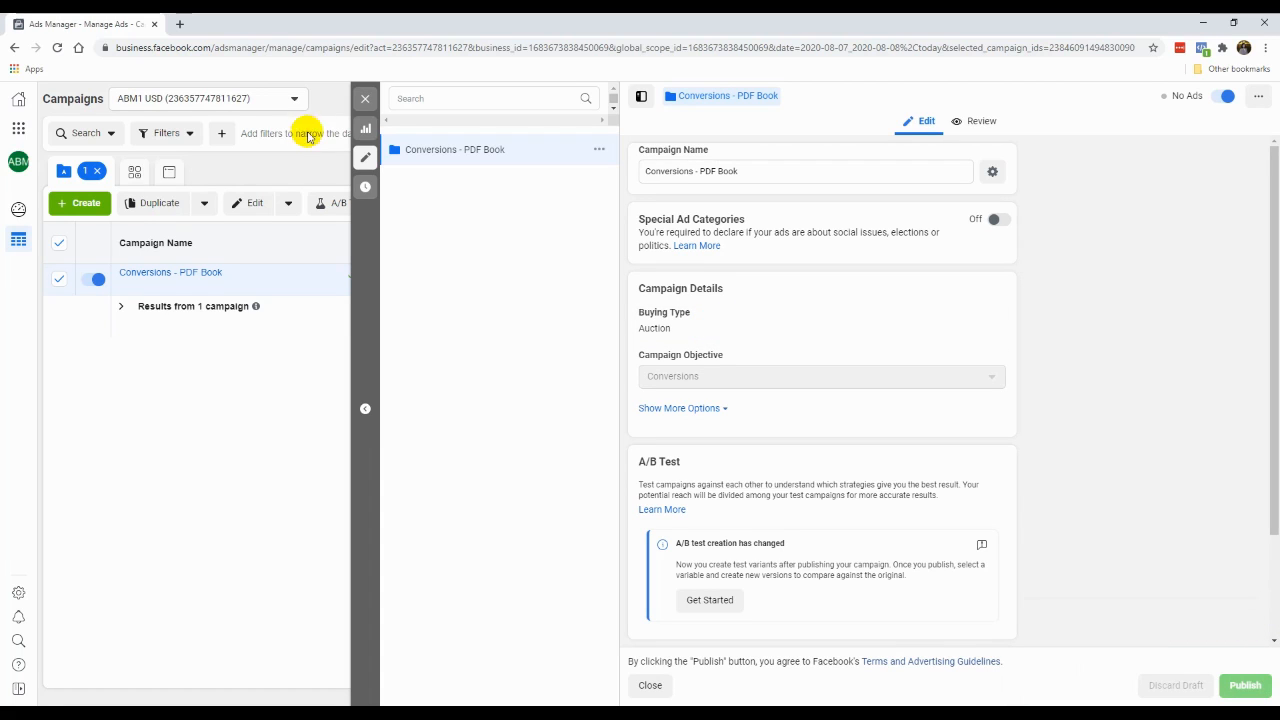
pyautogui.click(365, 100)
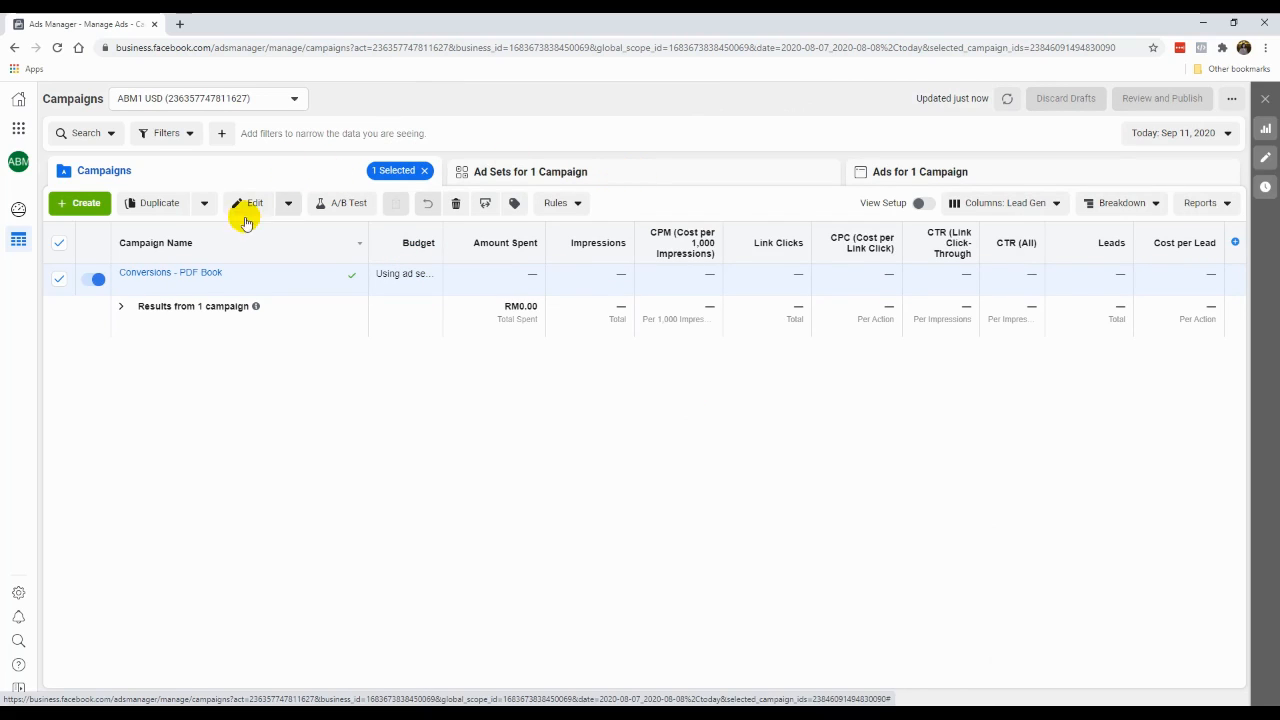
# Select only the Conversions - PDF Book campaign and show its ad sets
pyautogui.click(59, 242)
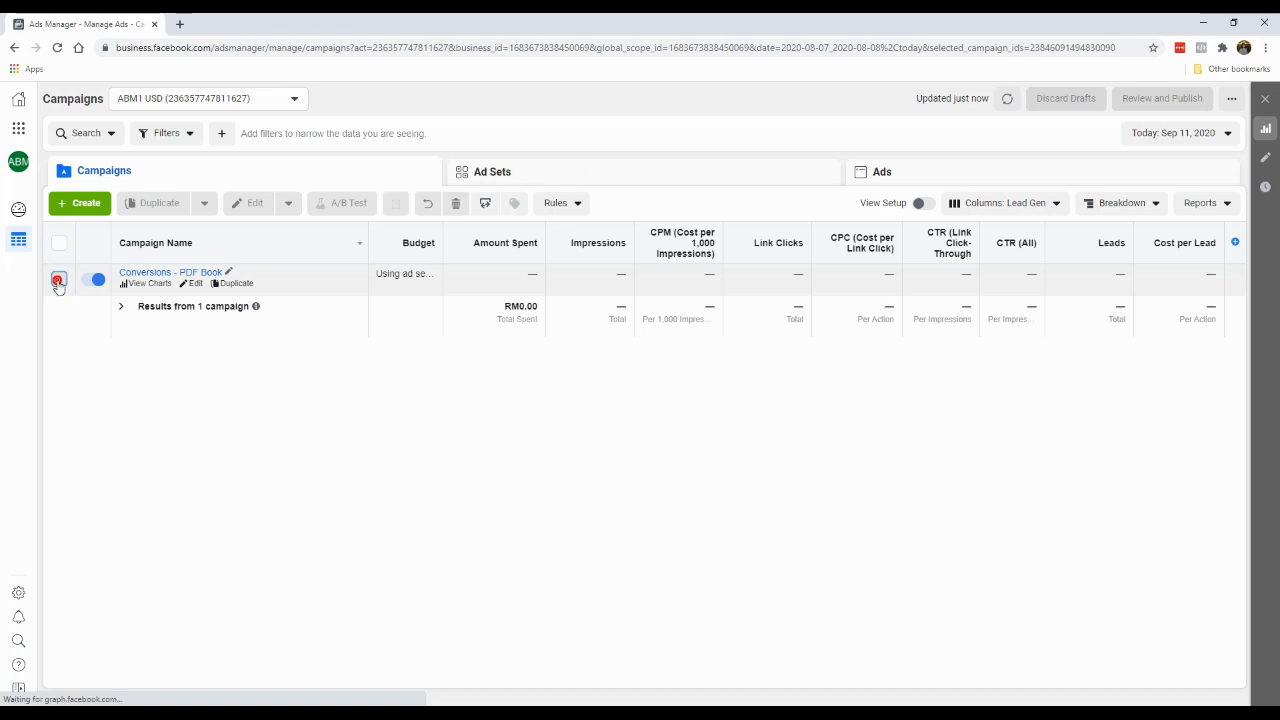
pyautogui.click(59, 281)
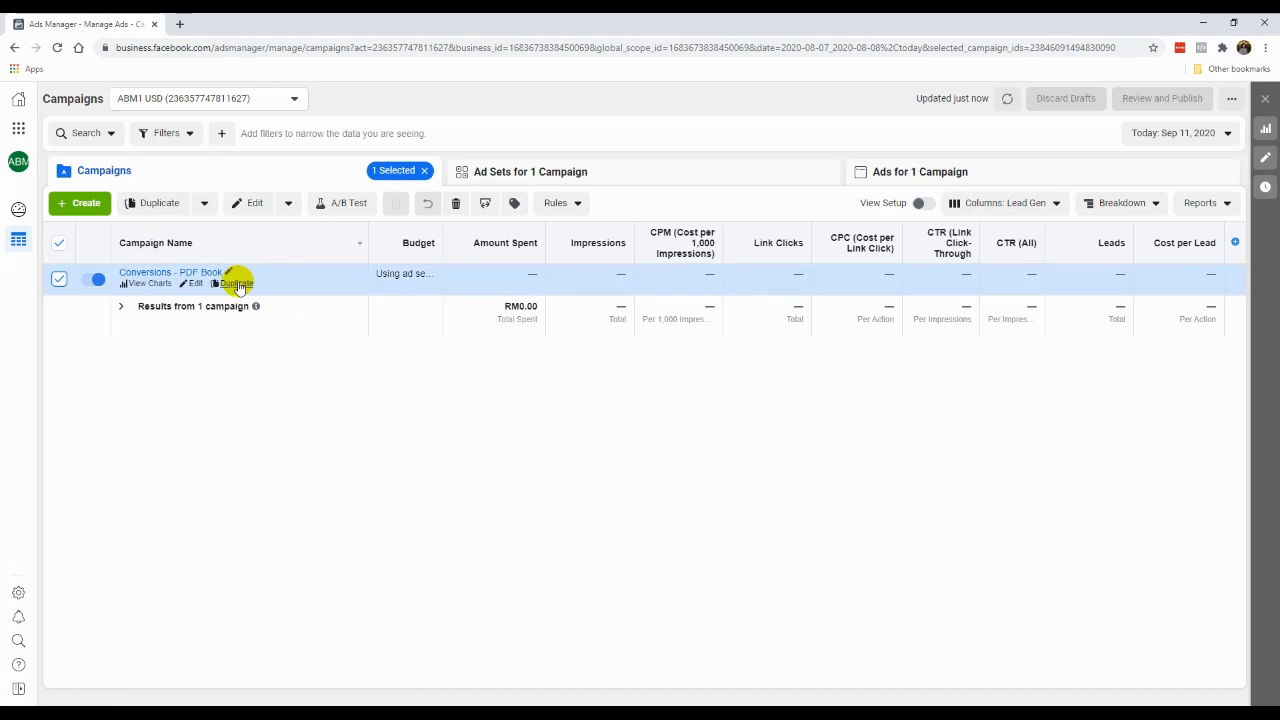
pyautogui.click(612, 176)
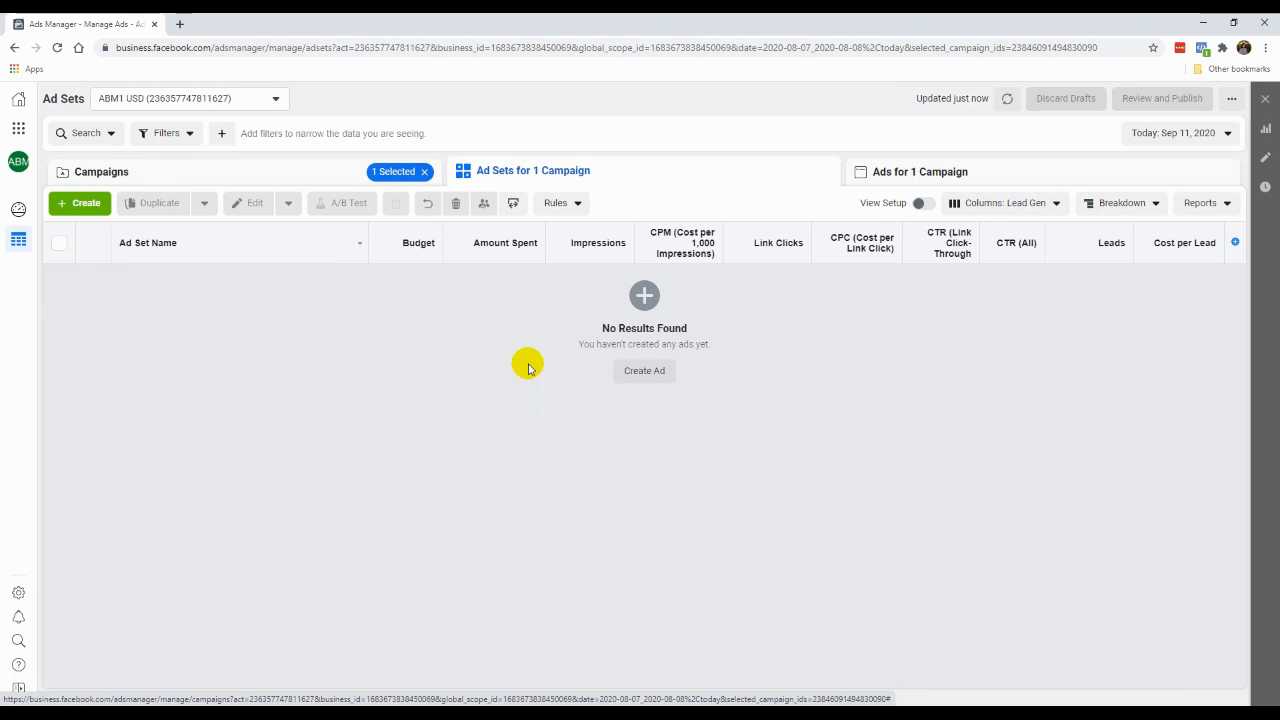
# Create a new ad set named "Test" with a new ad inside the Conversions - PDF Book campaign
pyautogui.click(95, 210)
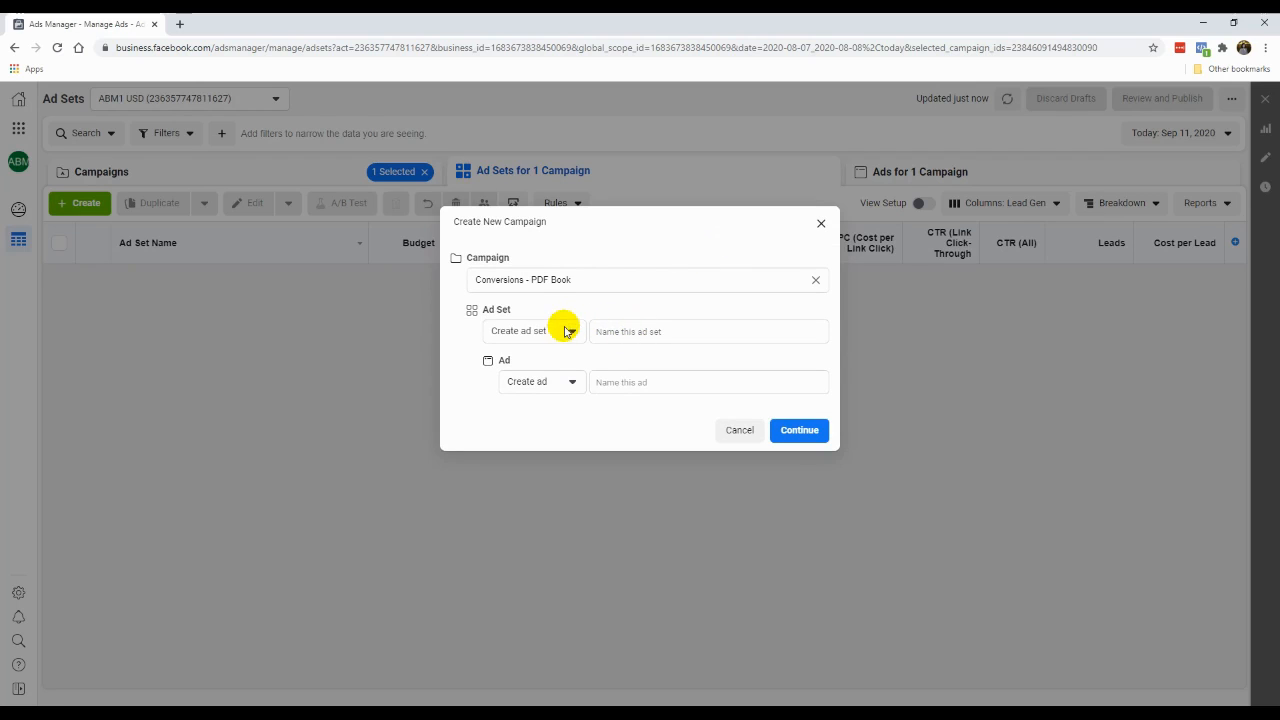
pyautogui.click(610, 330)
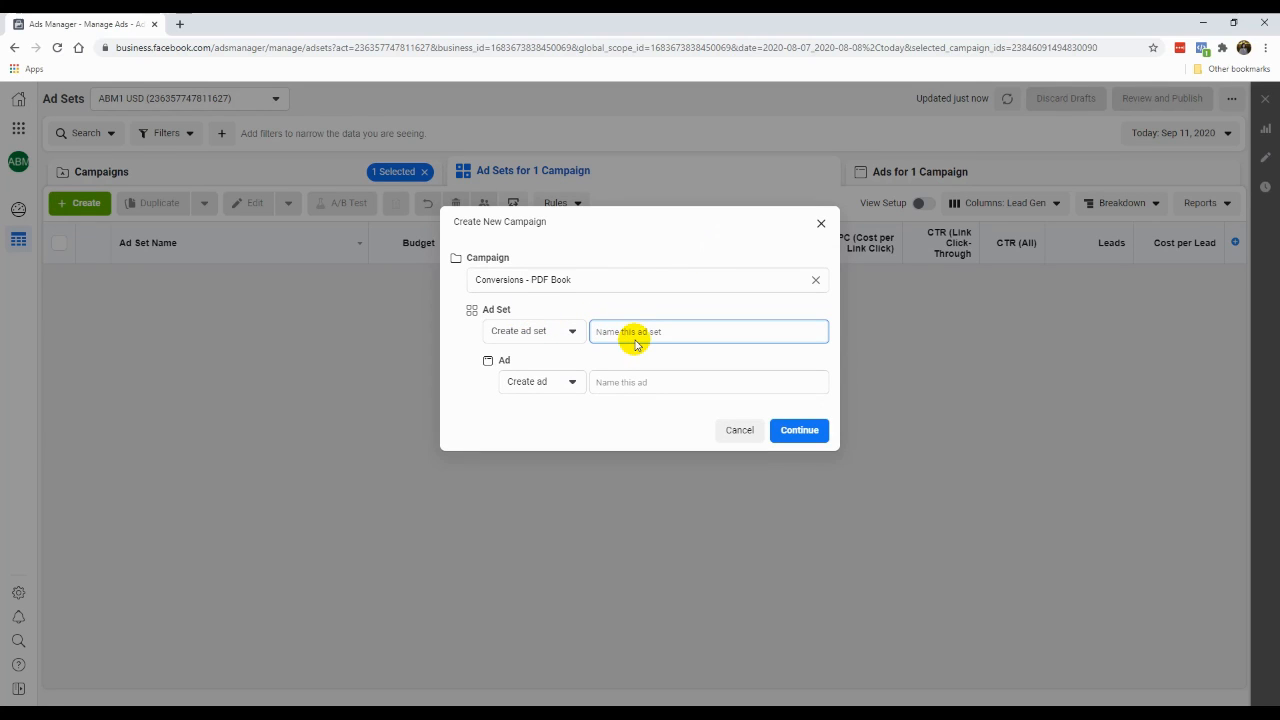
pyautogui.click(543, 331)
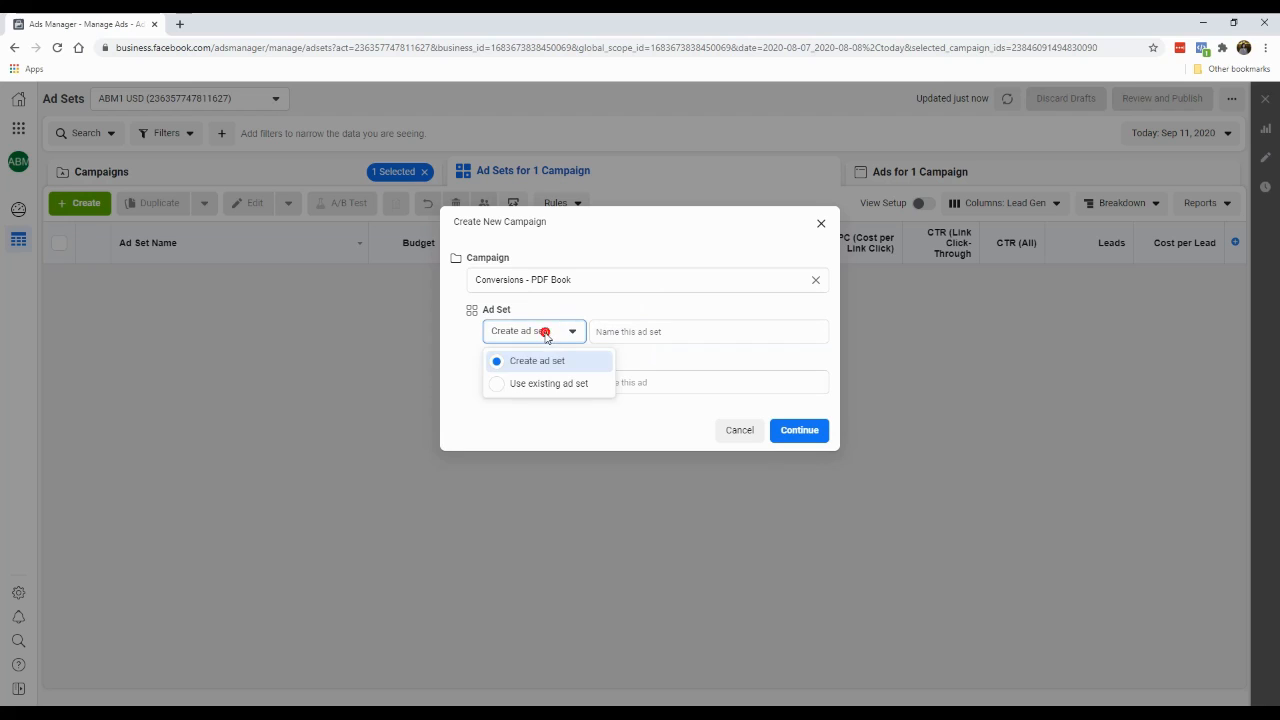
pyautogui.click(608, 330)
pyautogui.click(631, 327)
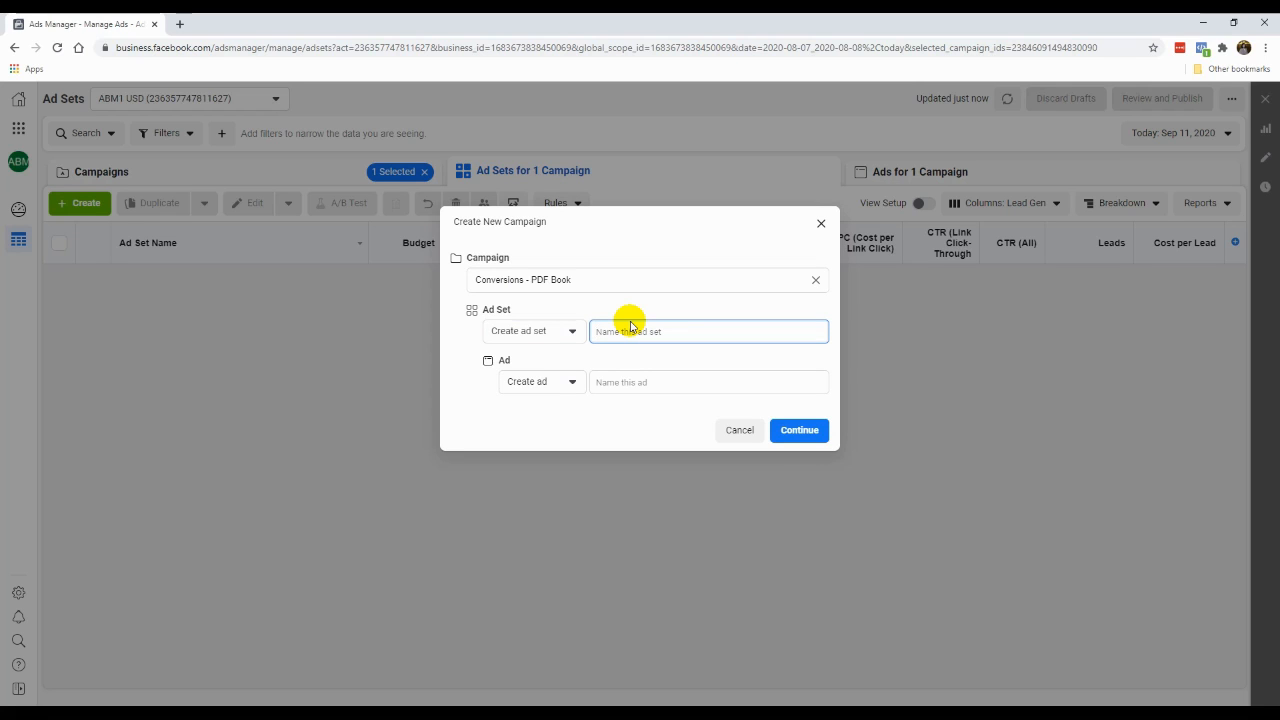
pyautogui.write('Tws')
pyautogui.click(785, 433)
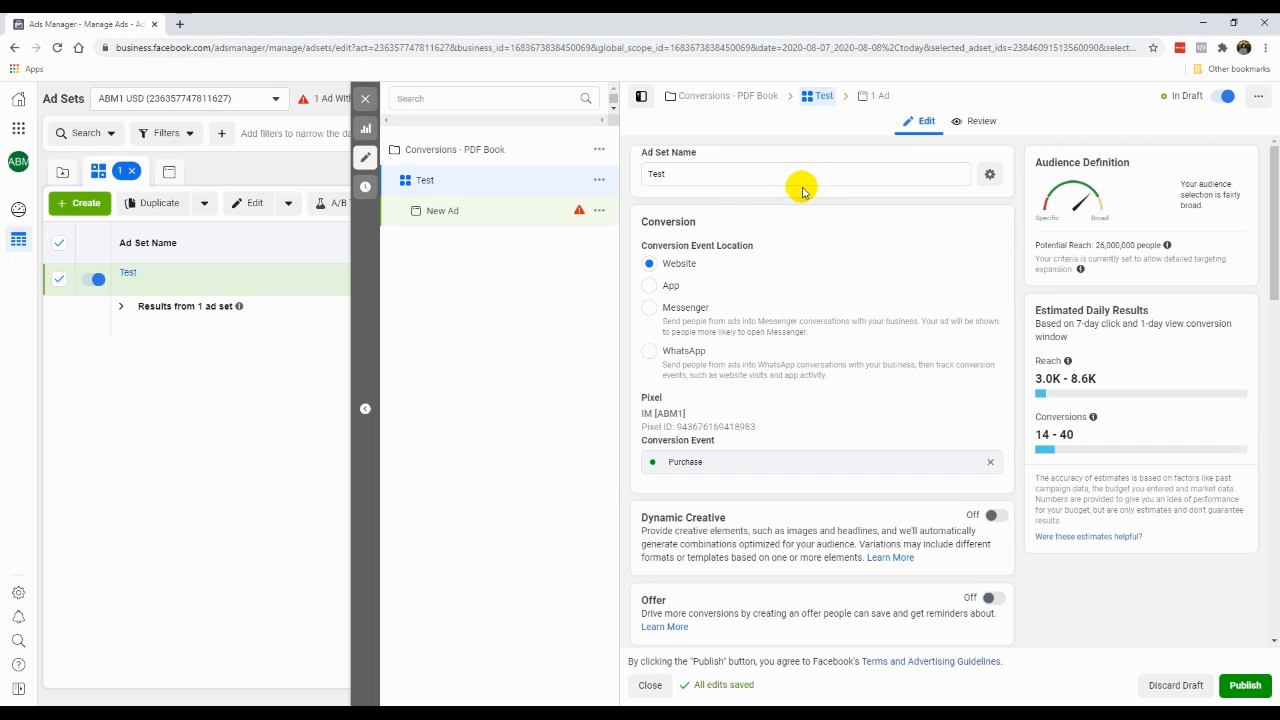
# Replace the Test ad set's conversion event with Lead
pyautogui.click(688, 173)
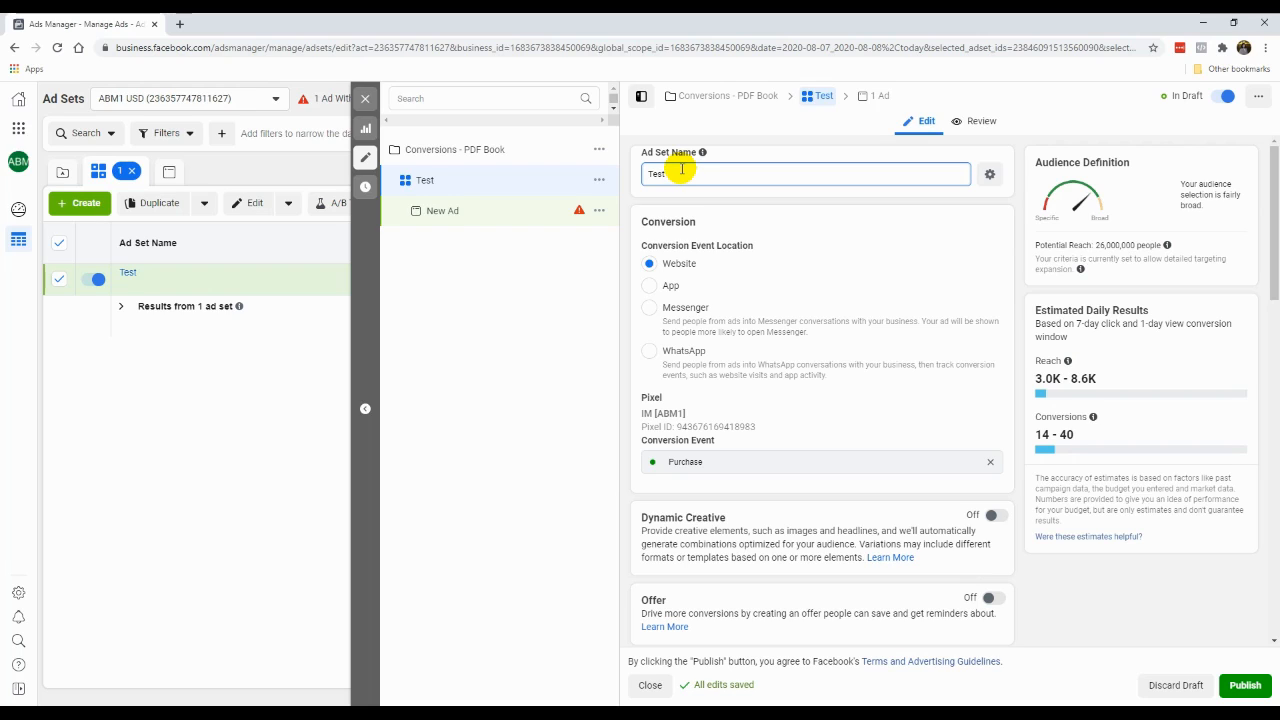
pyautogui.click(720, 205)
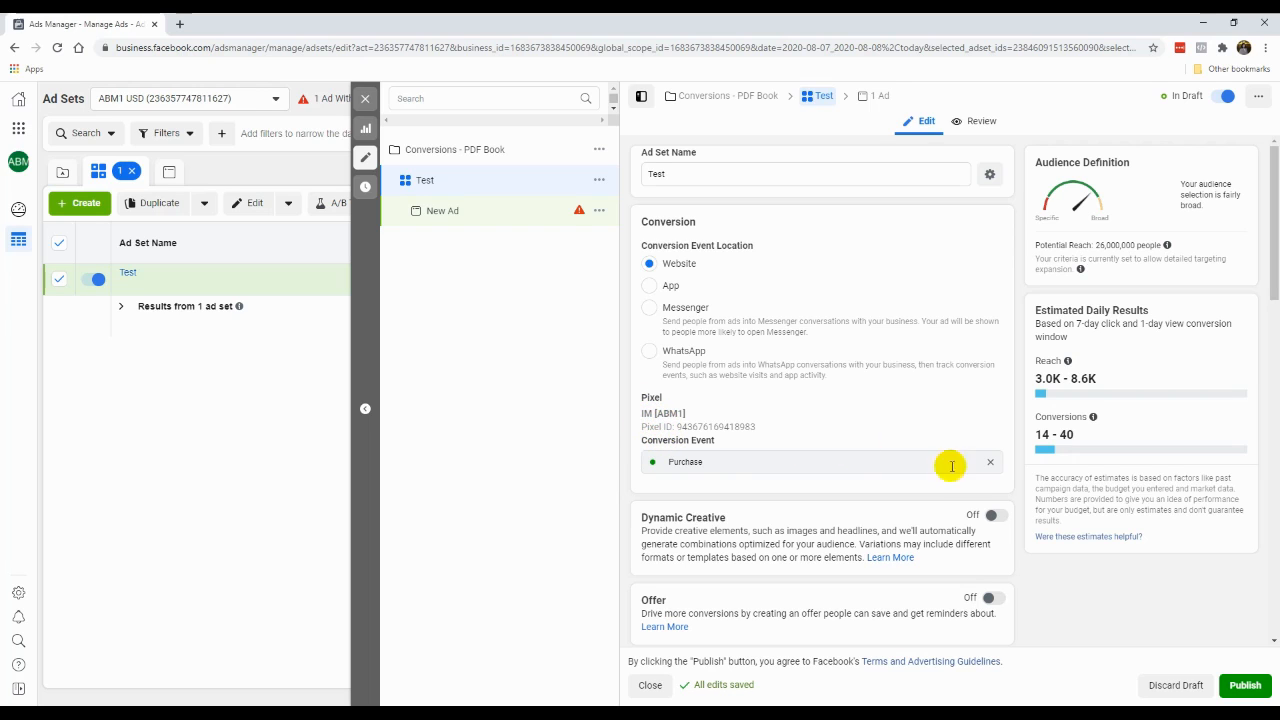
pyautogui.click(989, 462)
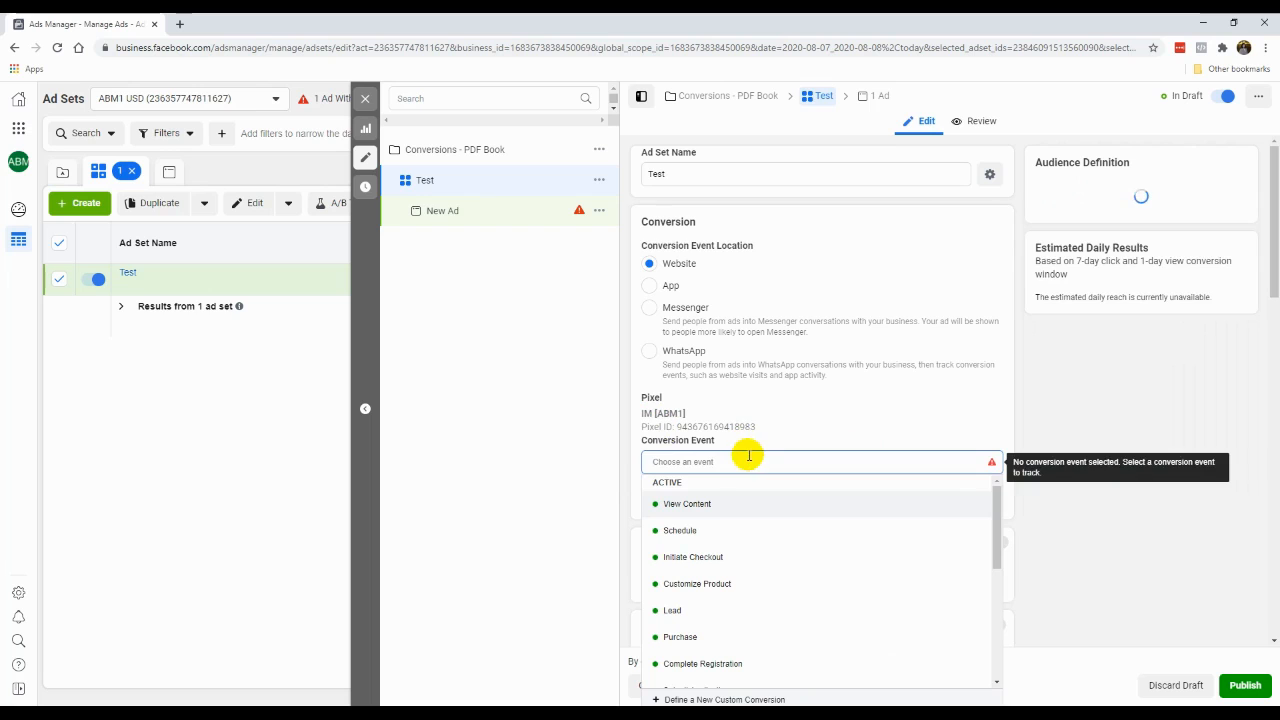
pyautogui.click(684, 610)
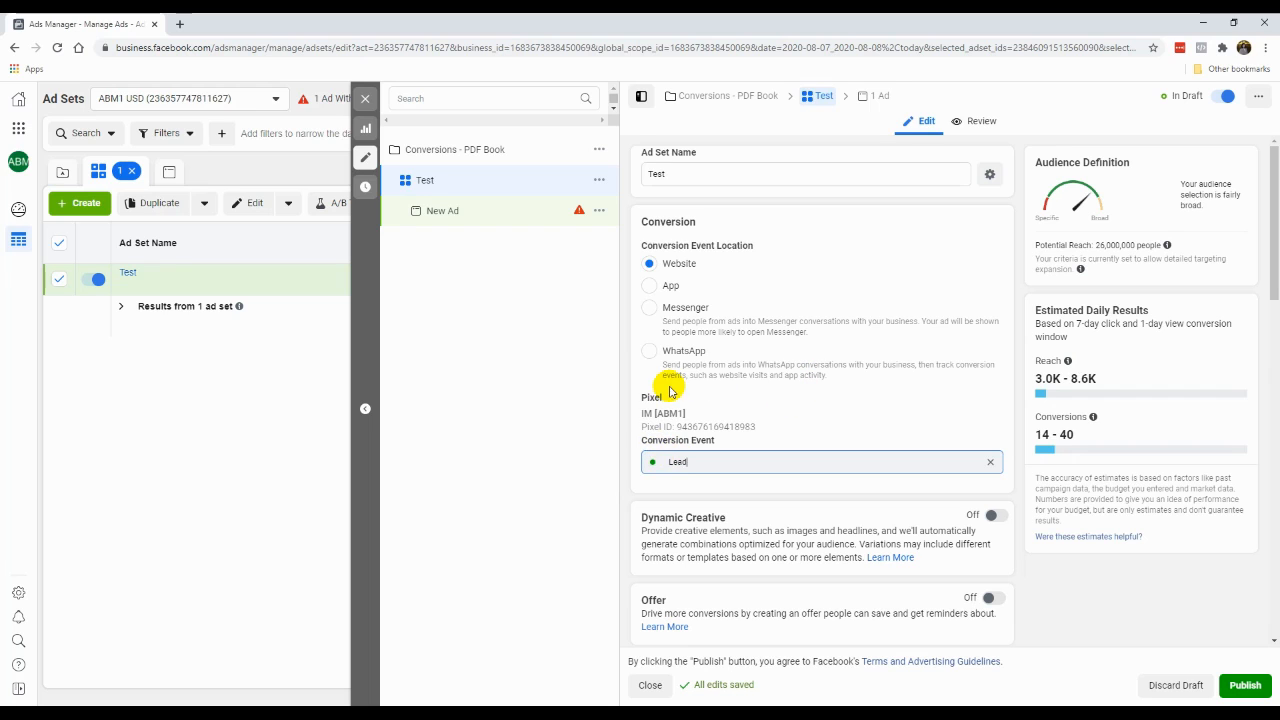
# Switch the Test ad set's conversion event to Add to Cart and back to Lead
pyautogui.click(990, 461)
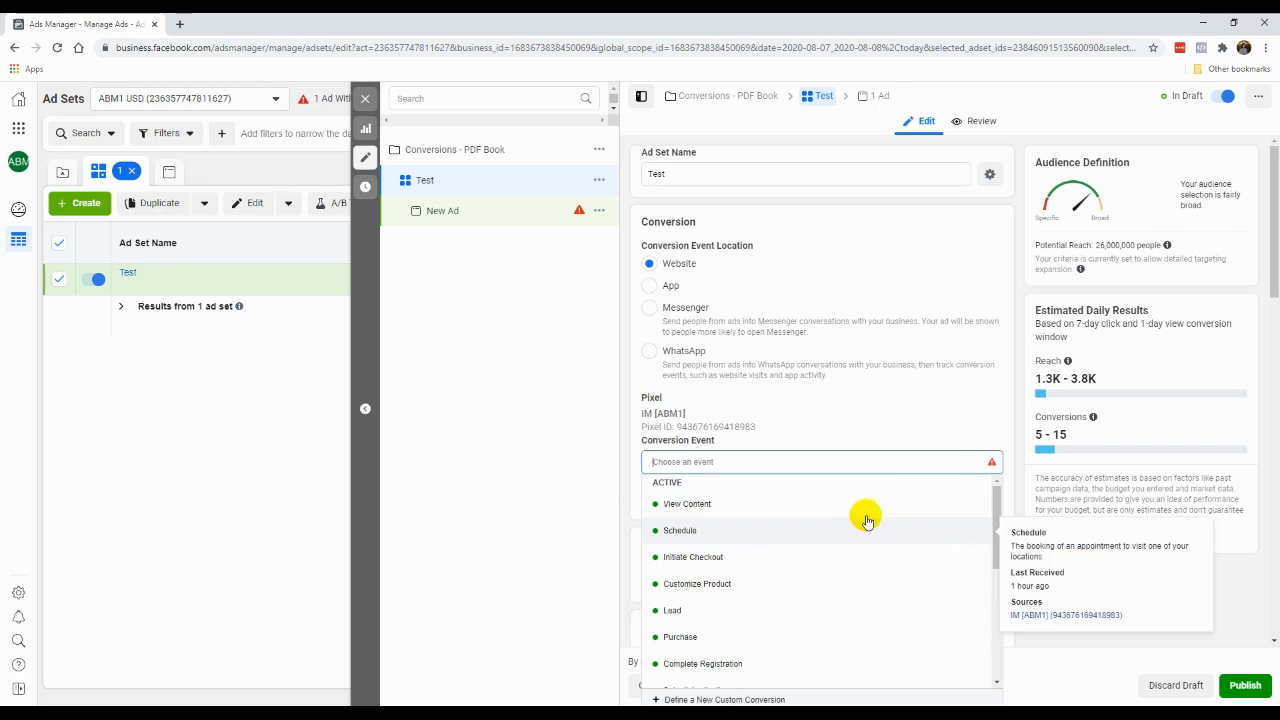
pyautogui.scroll(-3, 862, 525)
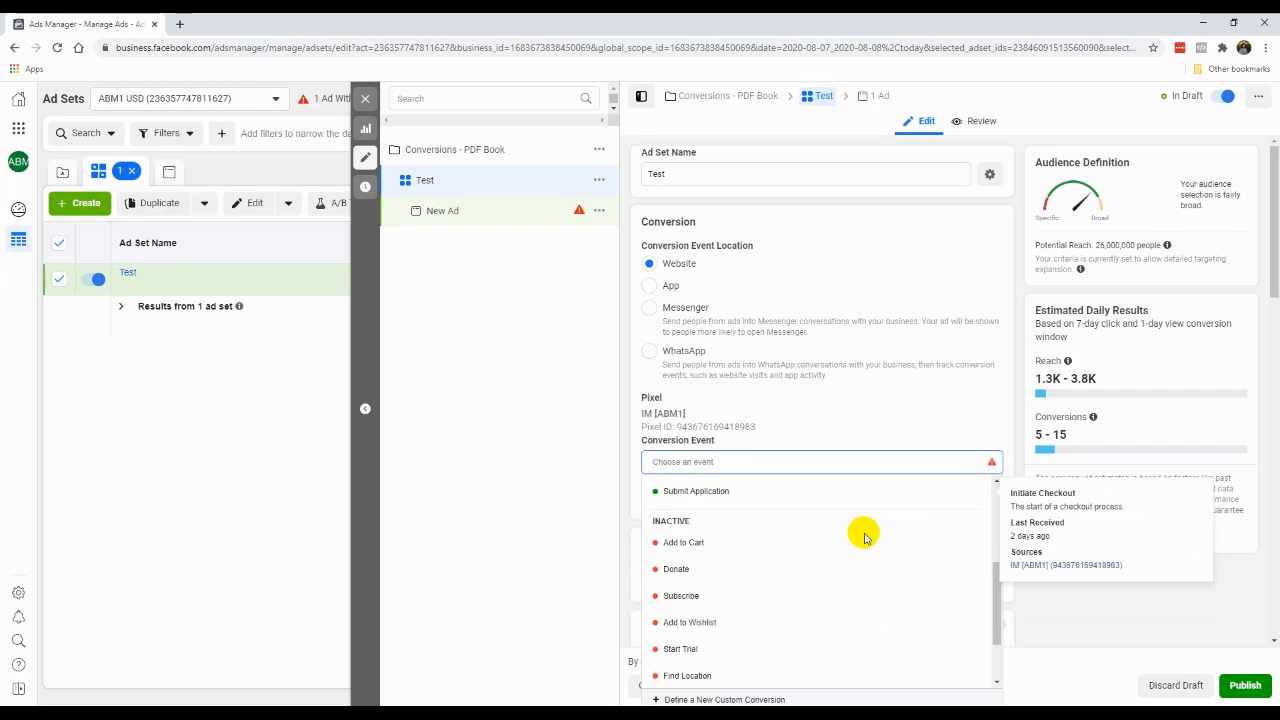
pyautogui.click(683, 543)
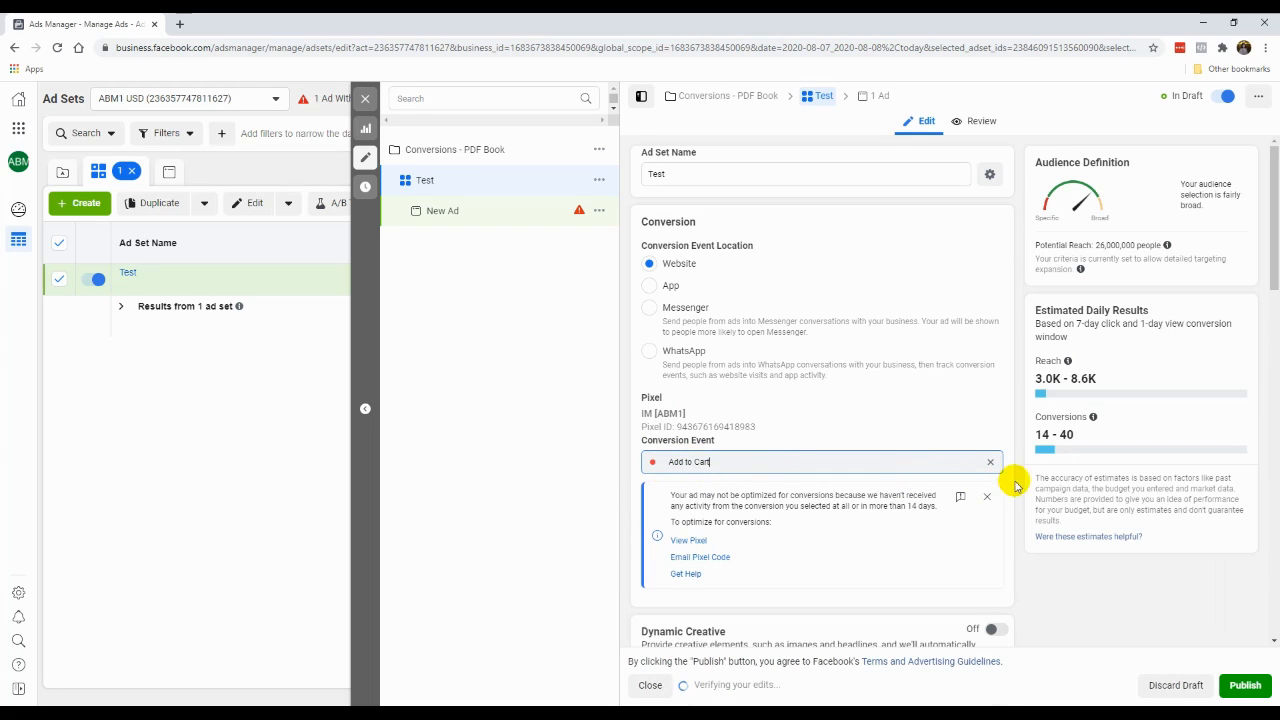
pyautogui.click(990, 461)
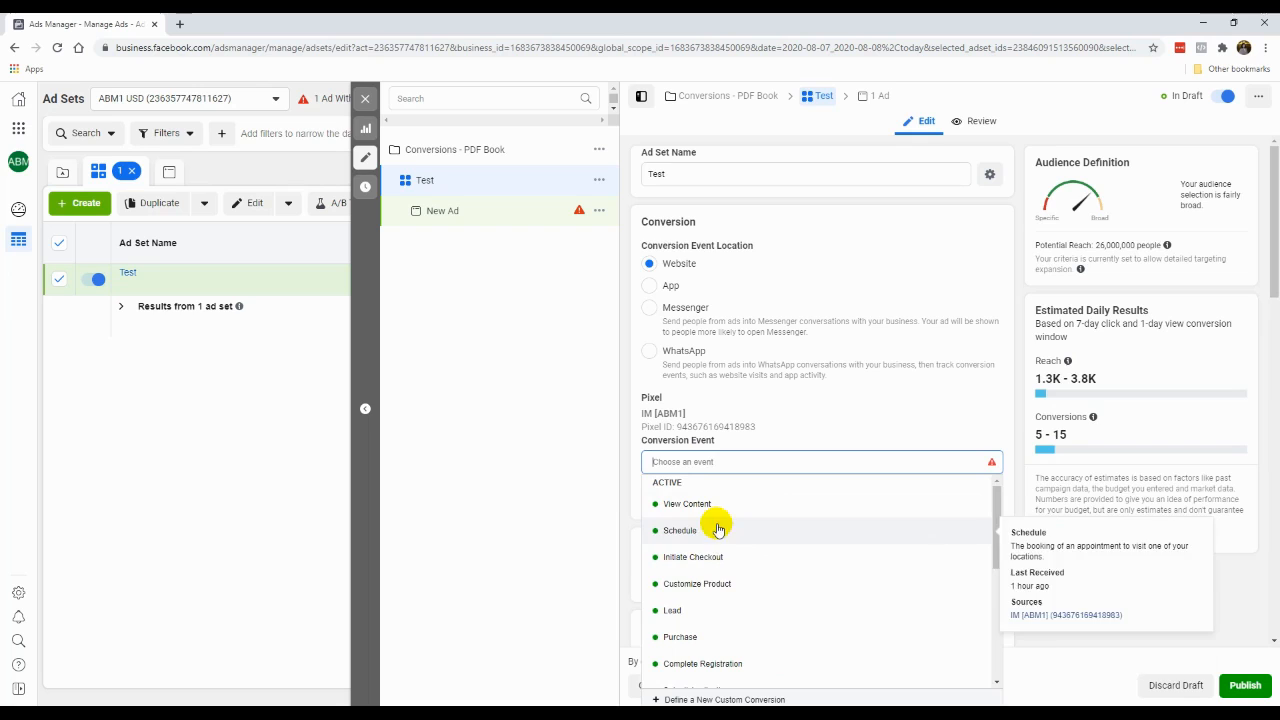
pyautogui.click(694, 611)
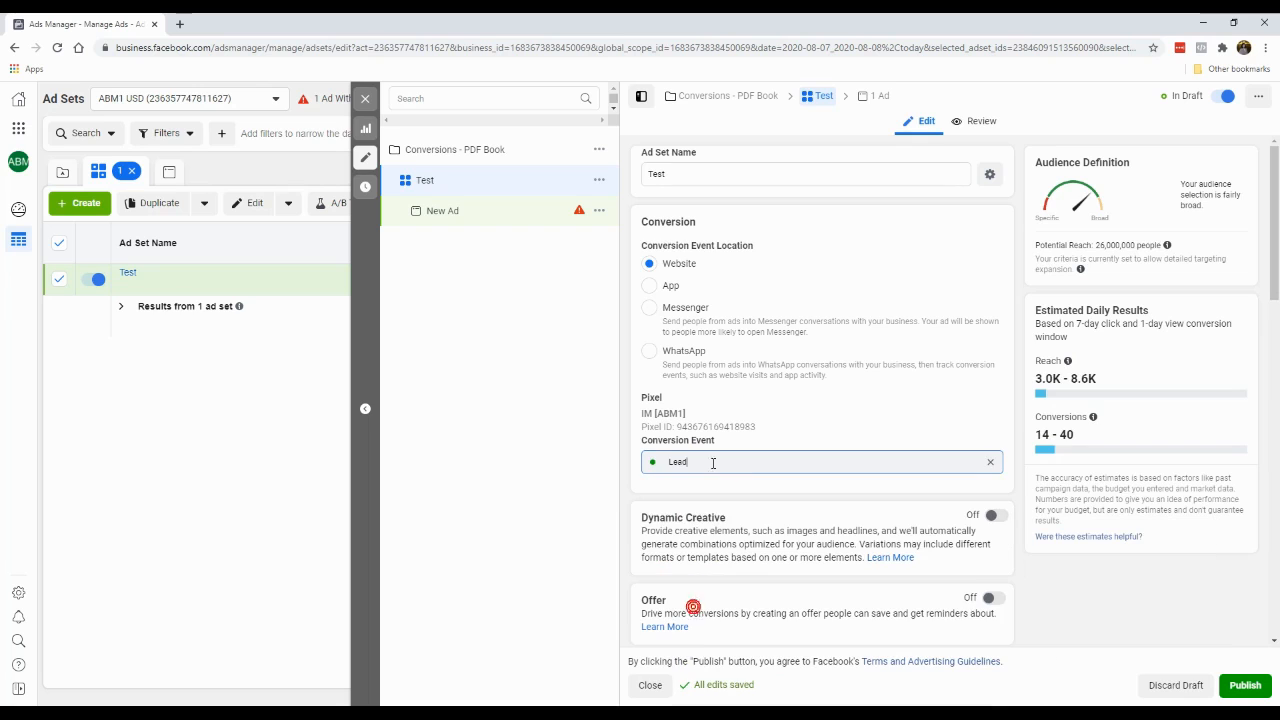
# Switch the Test ad set's conversion event to Purchase and back to Lead
pyautogui.click(990, 465)
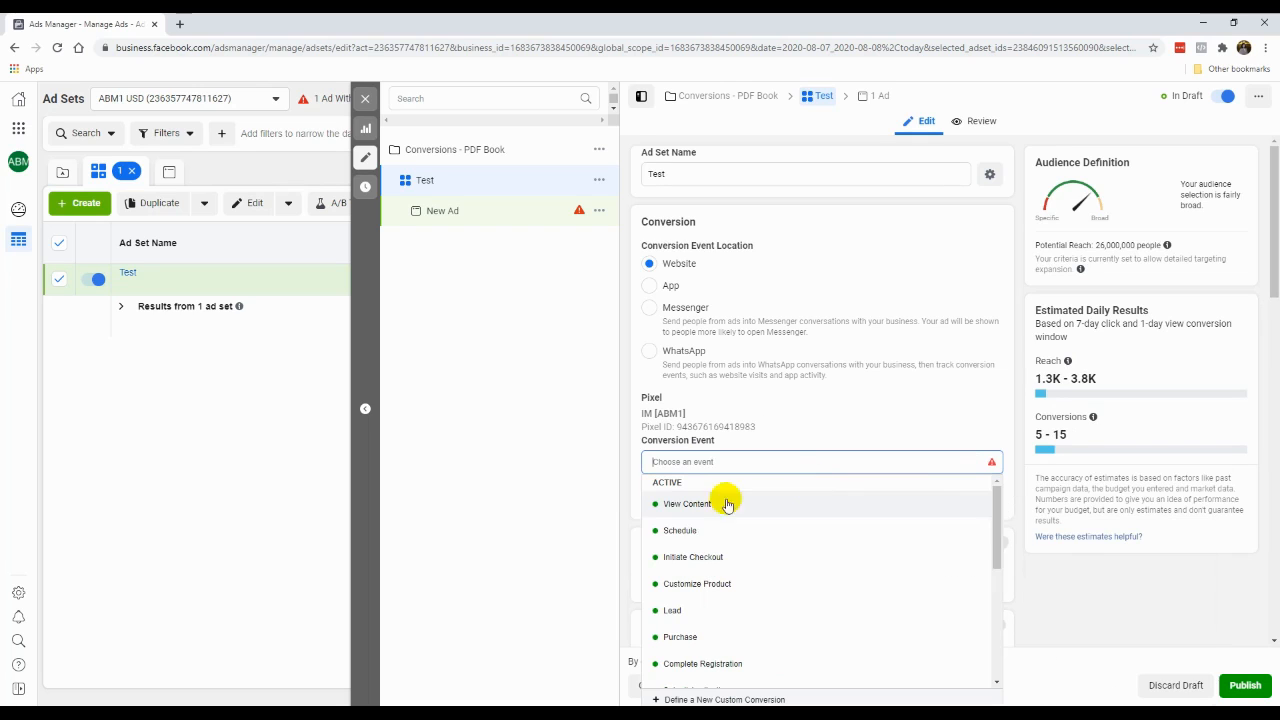
pyautogui.click(684, 638)
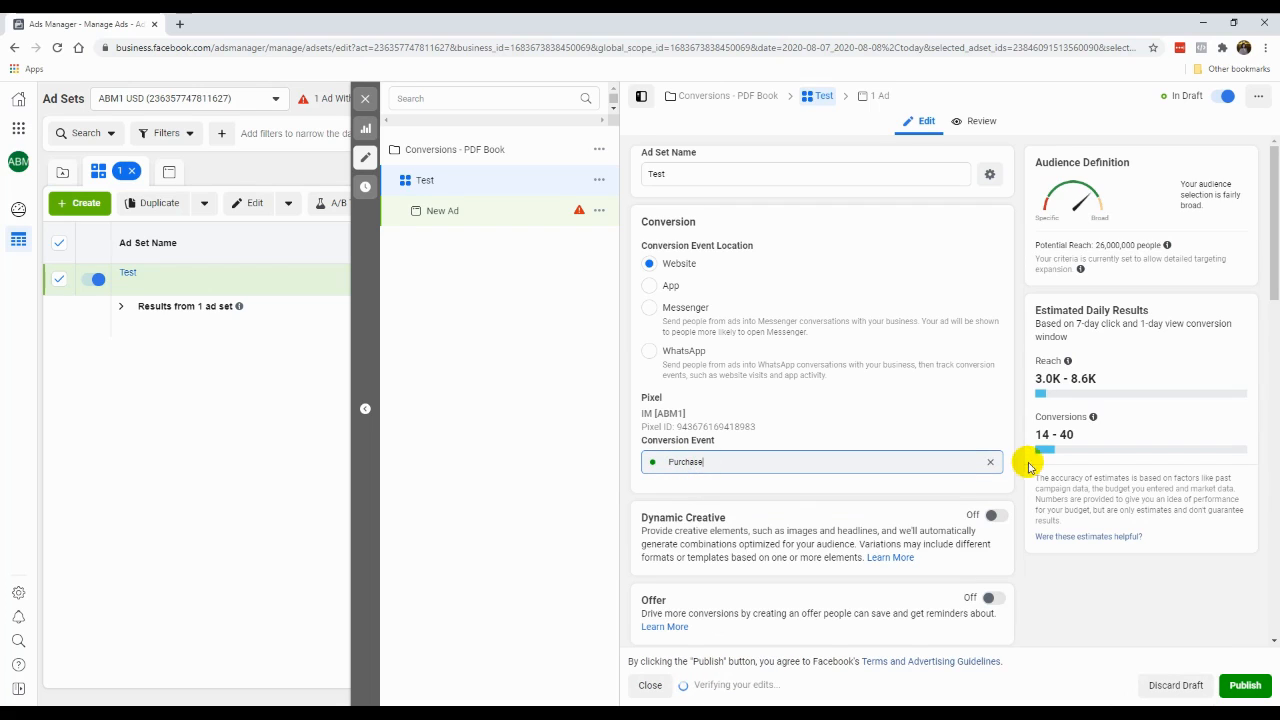
pyautogui.click(990, 461)
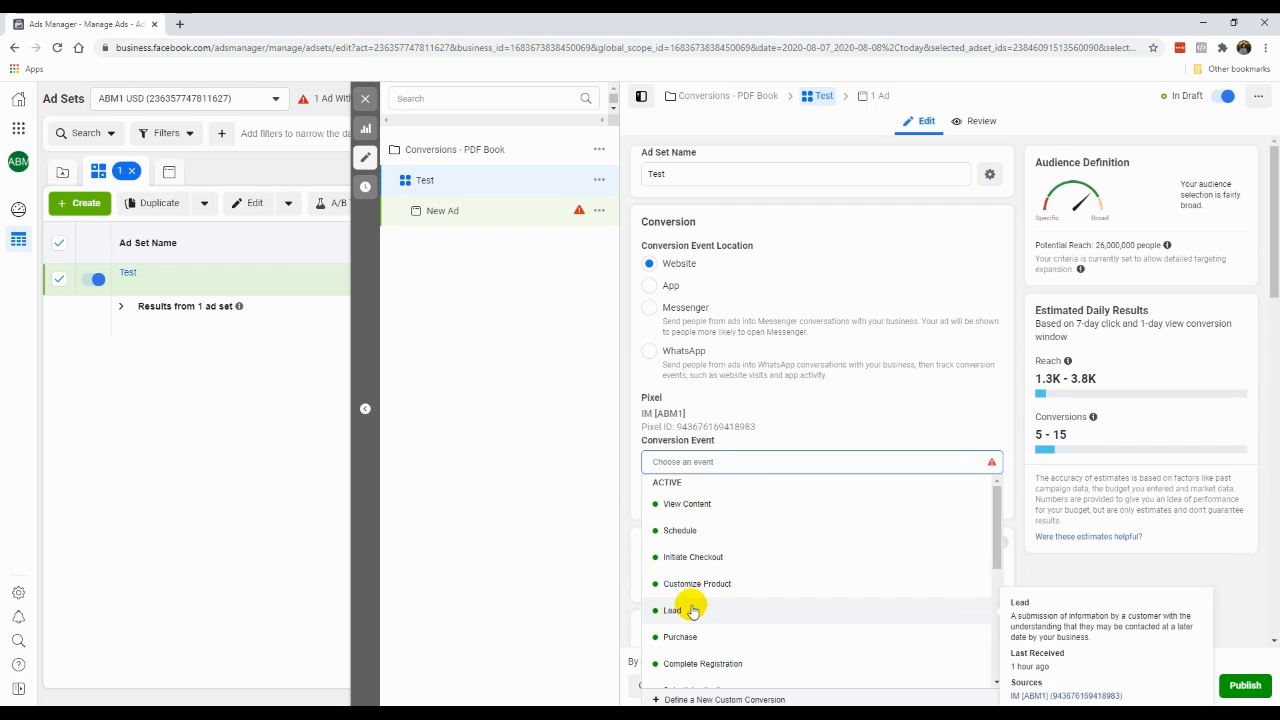
pyautogui.click(691, 611)
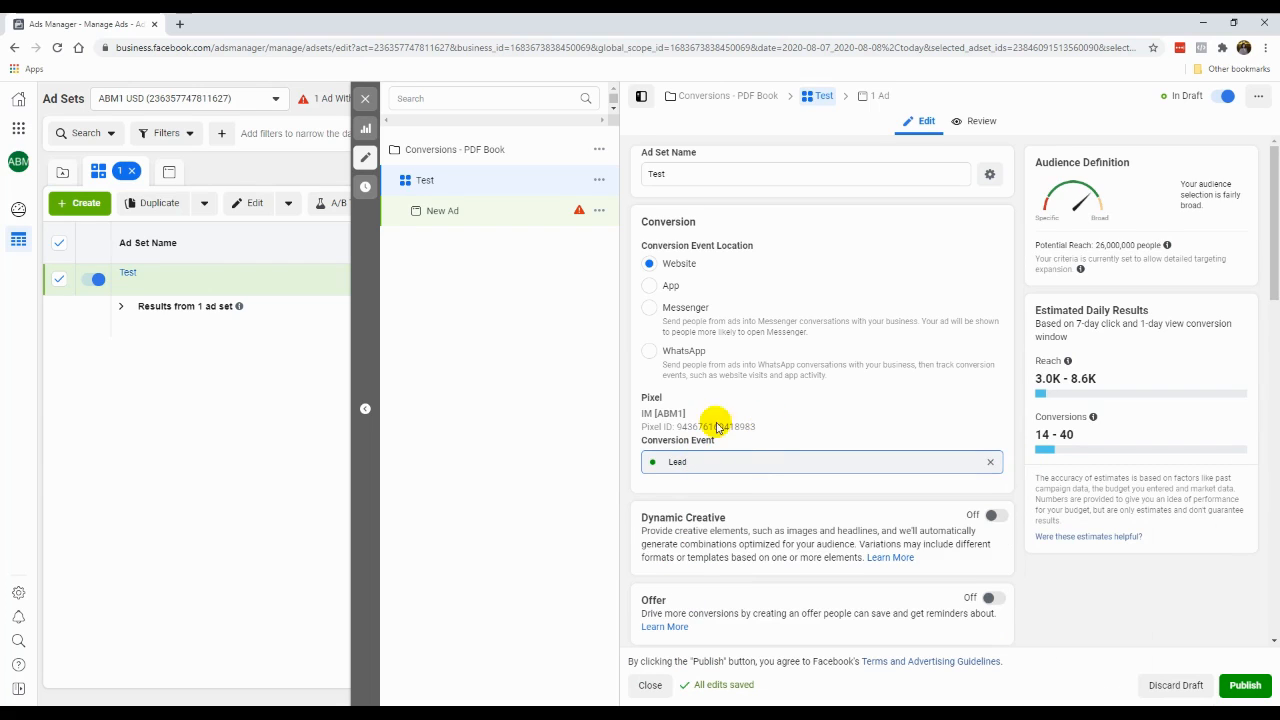
# Review the Test ad set's Dynamic Creative, Offer, Budget & Schedule and Audience settings, including the additional ad scheduling options
pyautogui.scroll(-2, 712, 410)
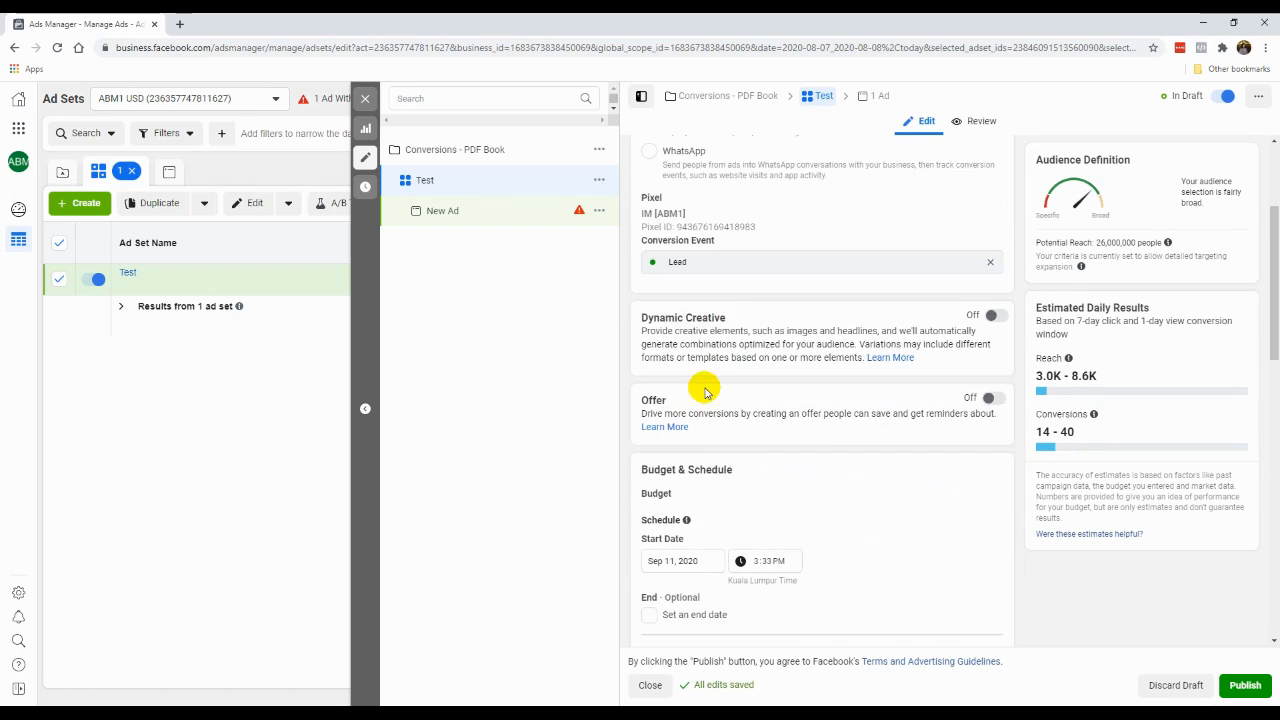
pyautogui.scroll(-1, 704, 392)
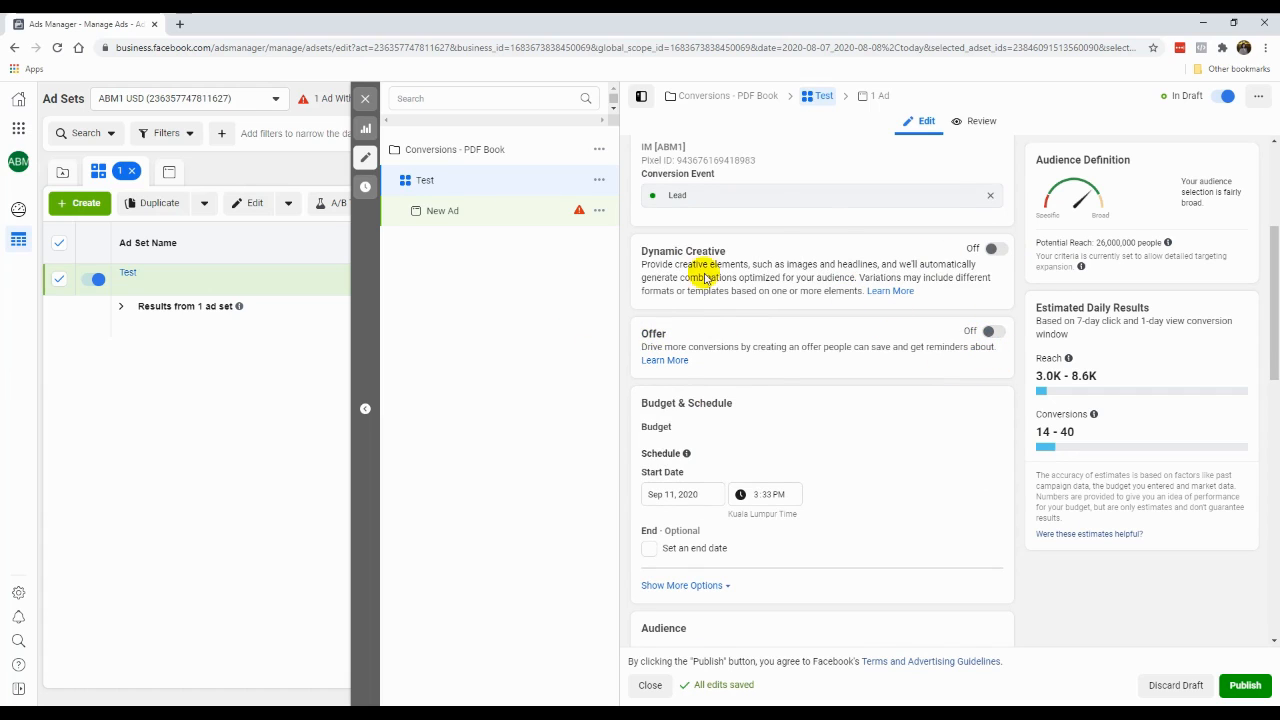
pyautogui.scroll(-3, 802, 416)
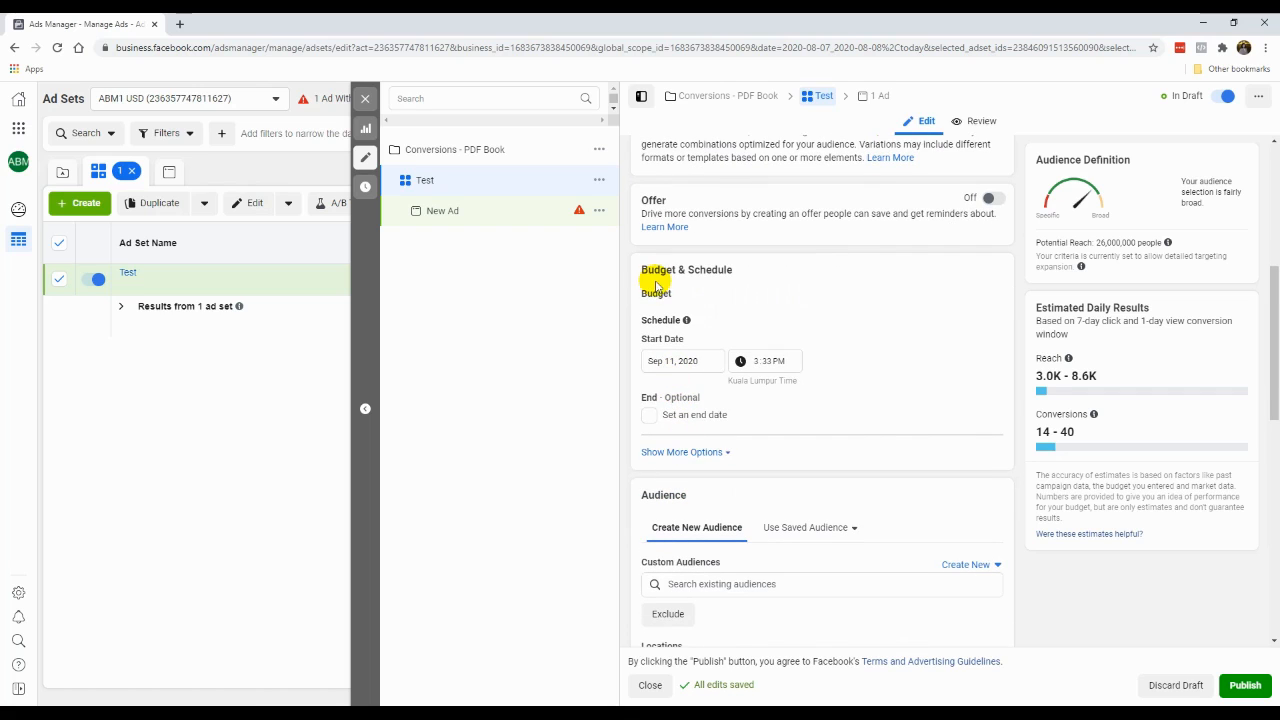
pyautogui.click(677, 452)
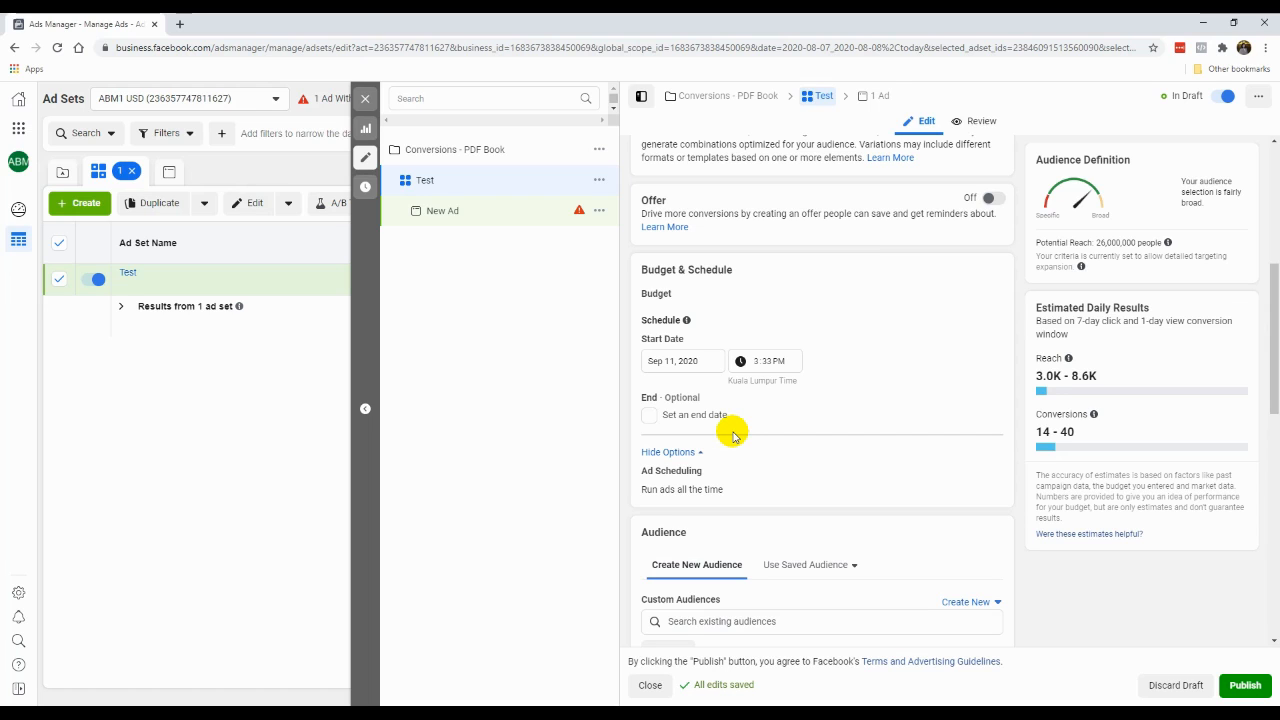
pyautogui.scroll(-2, 848, 395)
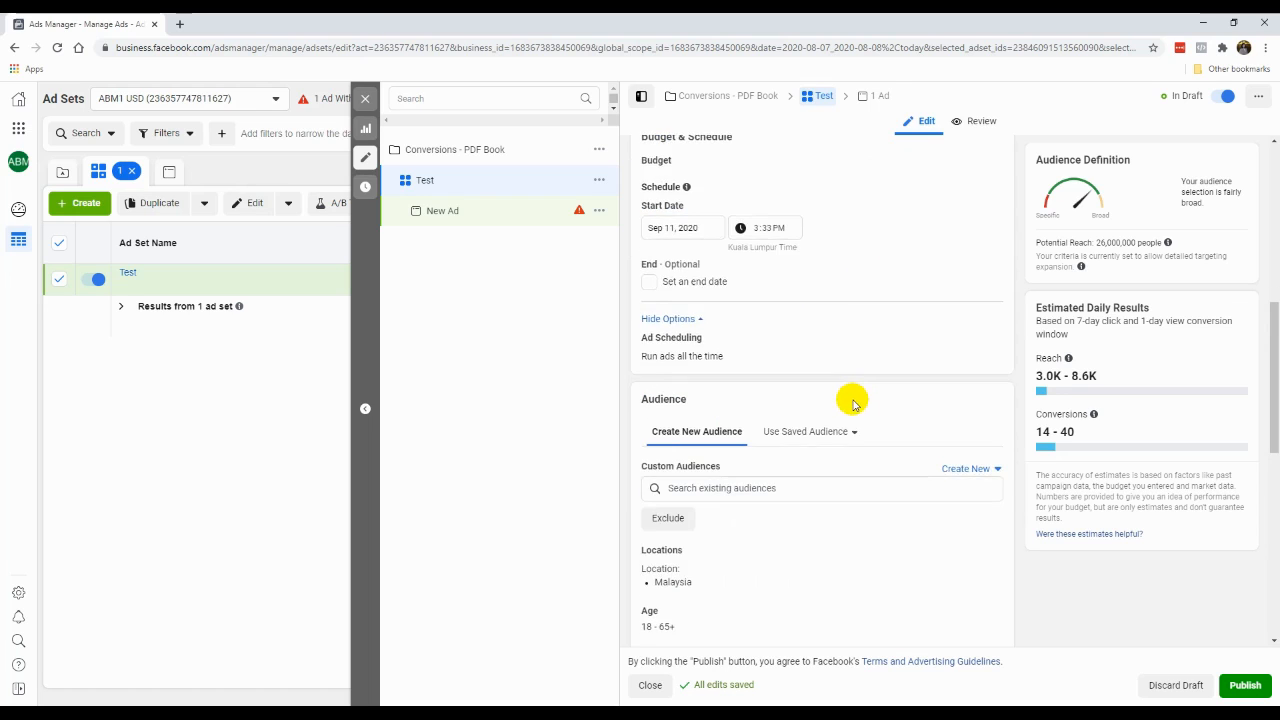
pyautogui.scroll(-1, 843, 390)
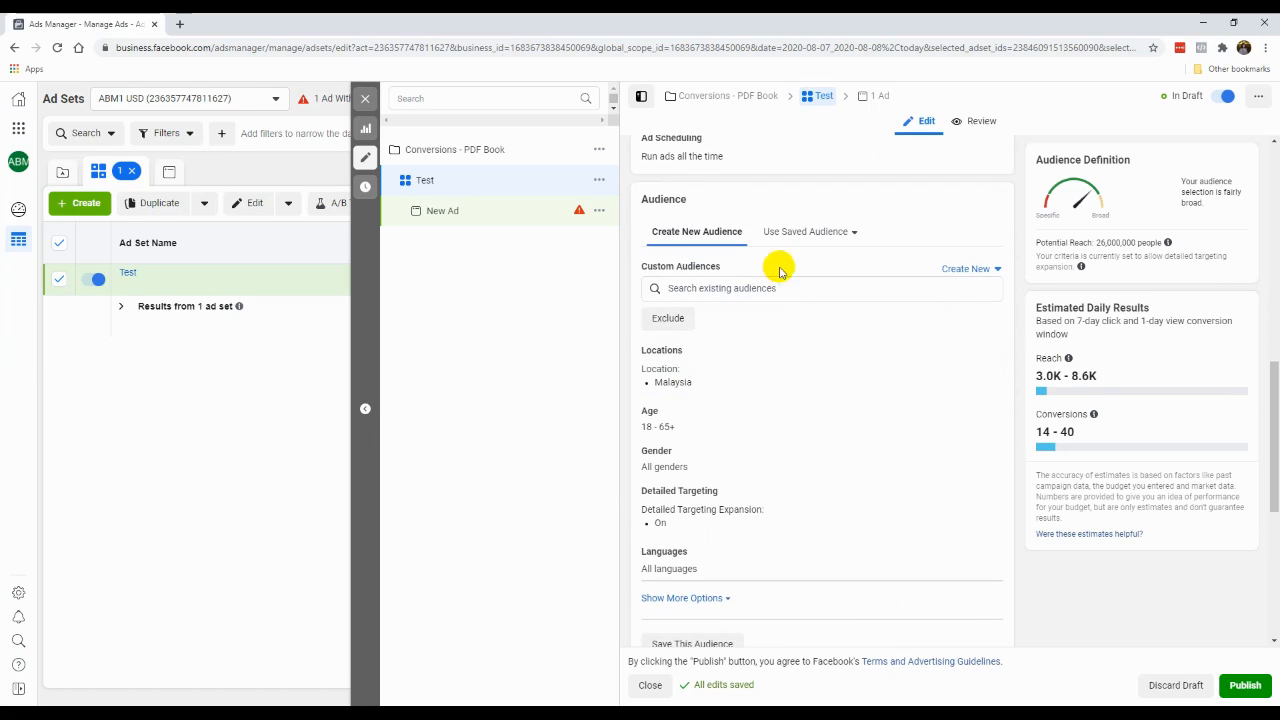
pyautogui.scroll(-1, 703, 357)
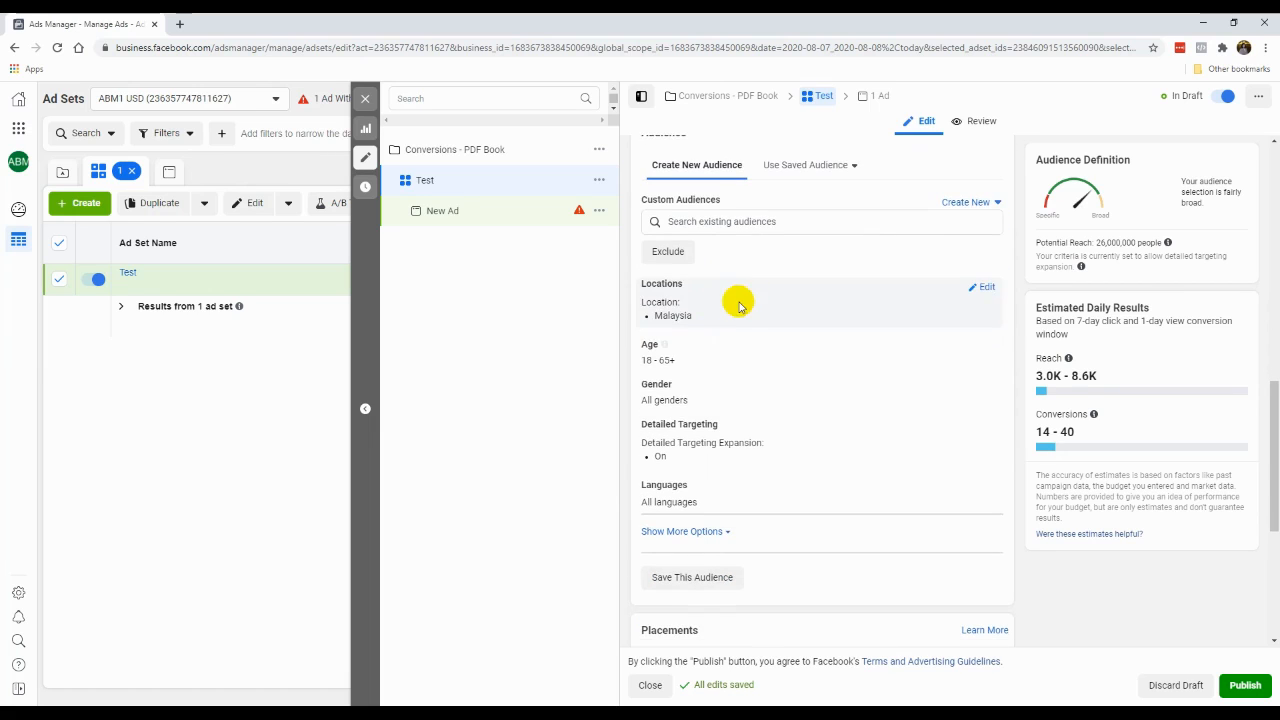
# Replace Malaysia with United States as the audience's targeted location
pyautogui.scroll(1, 748, 275)
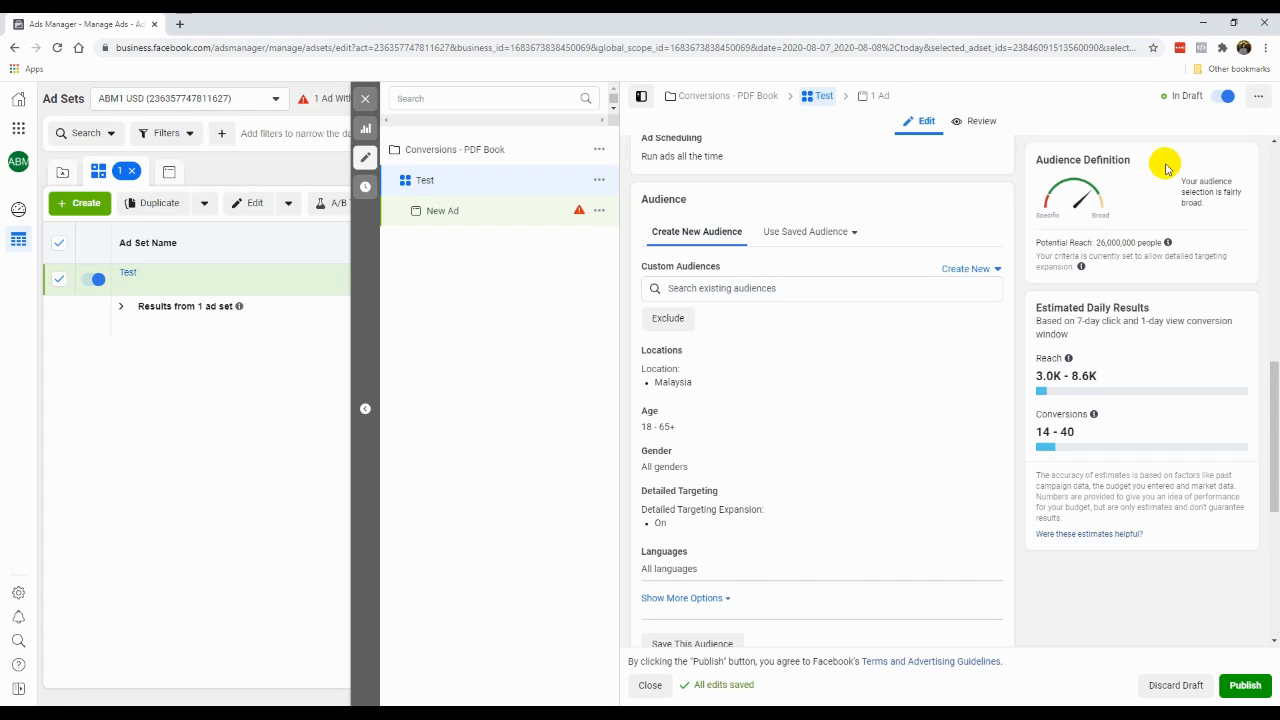
pyautogui.moveTo(971, 358)
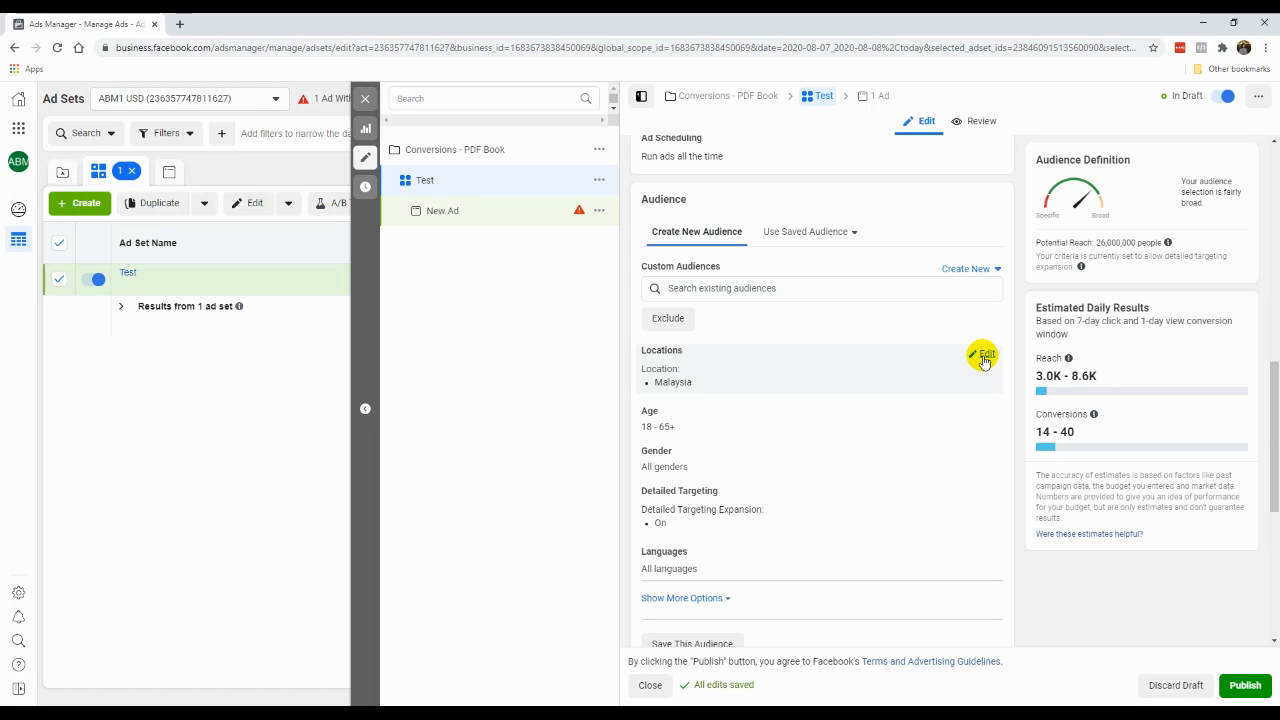
pyautogui.click(984, 358)
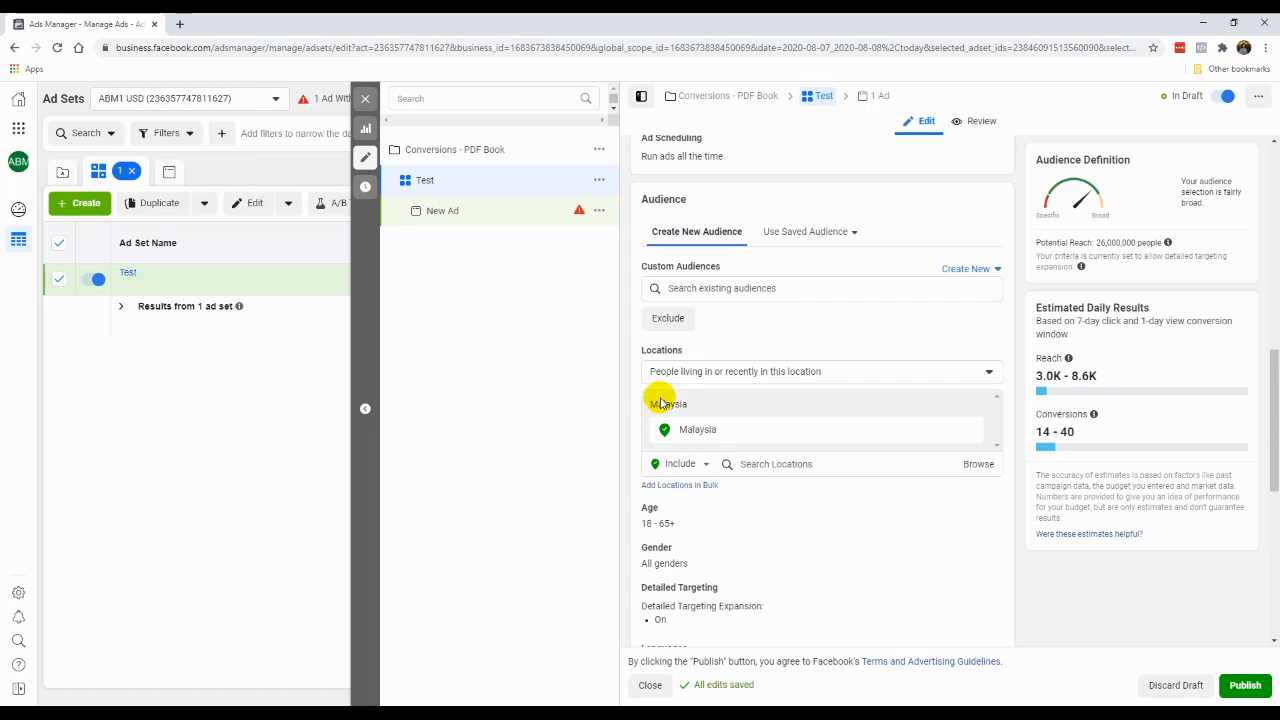
pyautogui.click(969, 429)
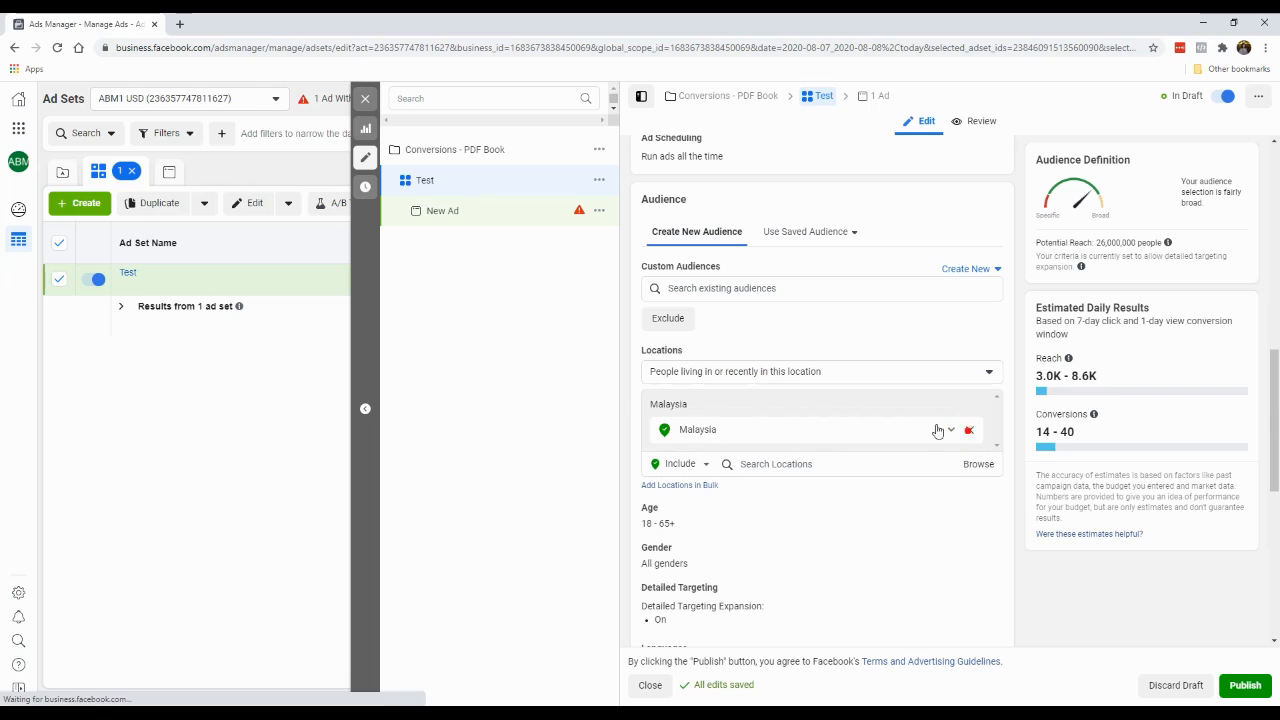
pyautogui.click(864, 440)
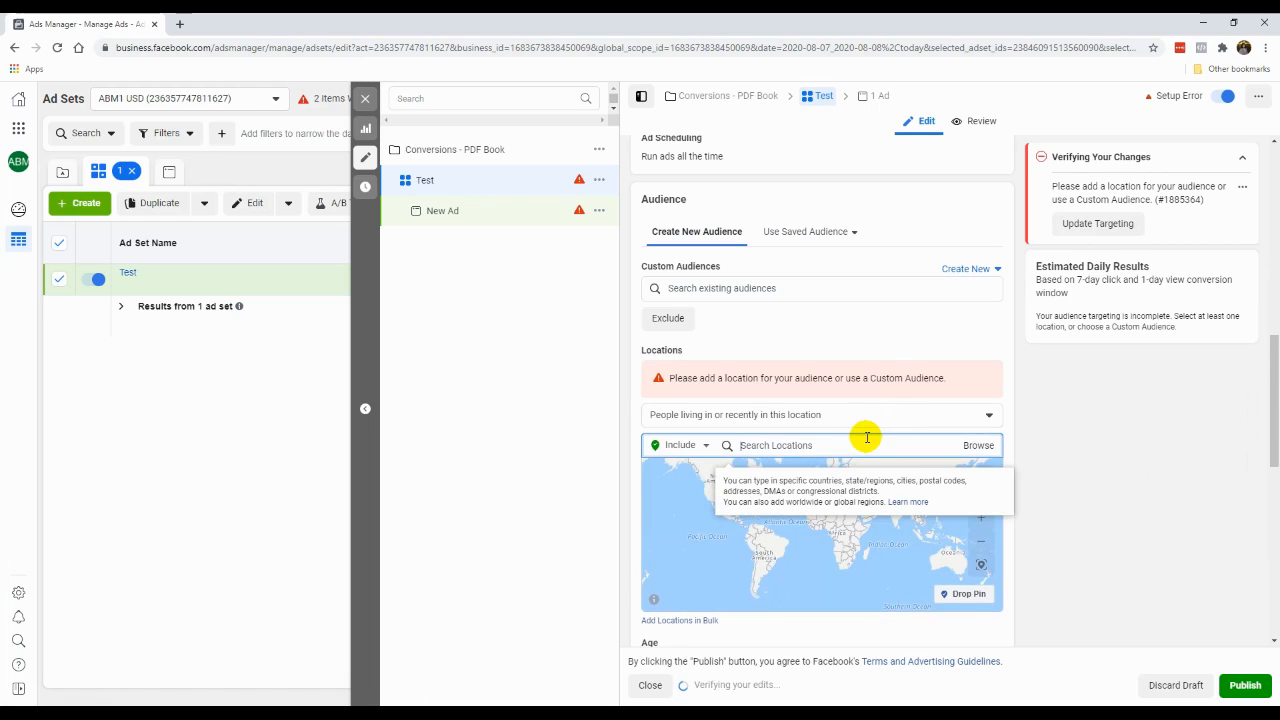
pyautogui.write('united states')
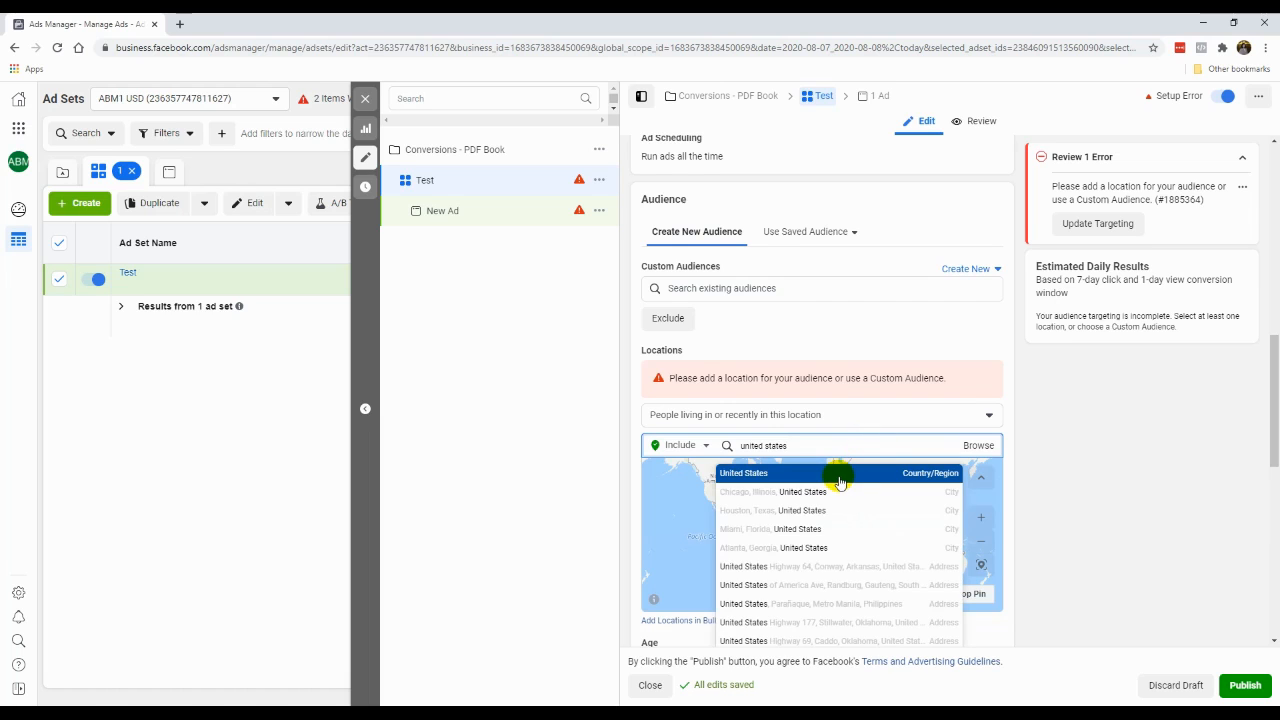
pyautogui.click(837, 476)
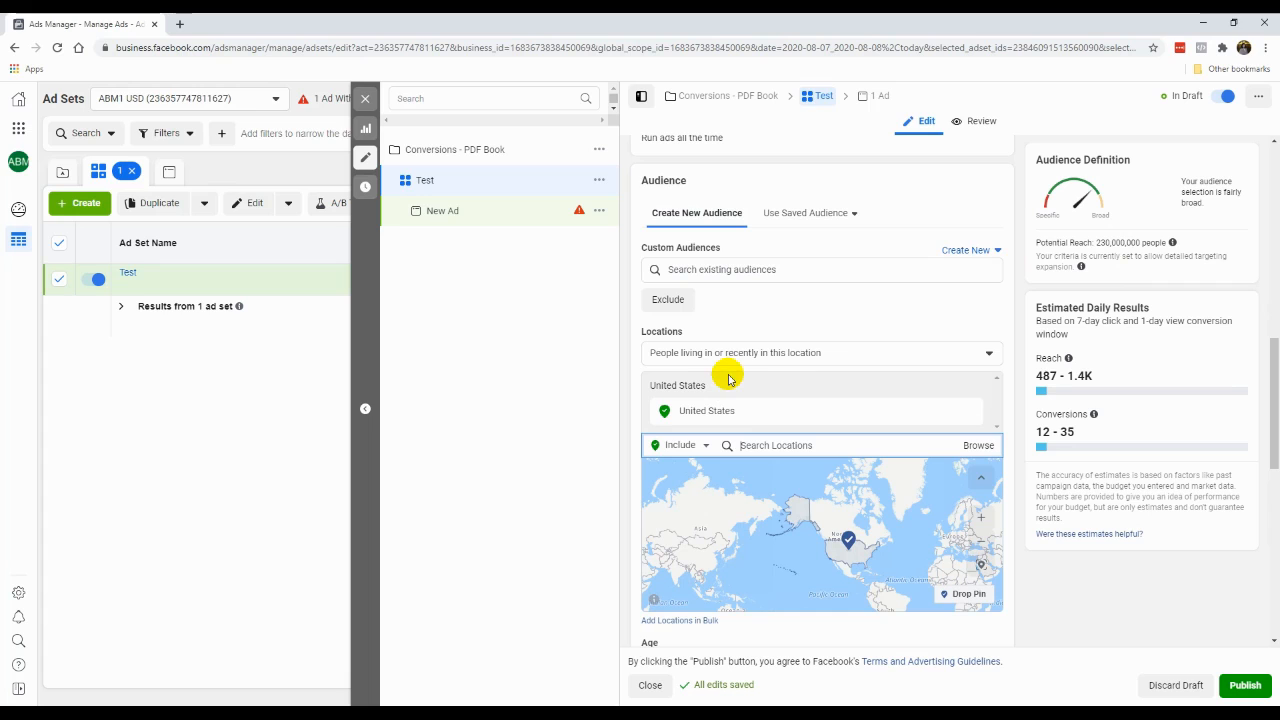
# Set the audience's location targeting to "People living in this location"
pyautogui.scroll(-1, 760, 315)
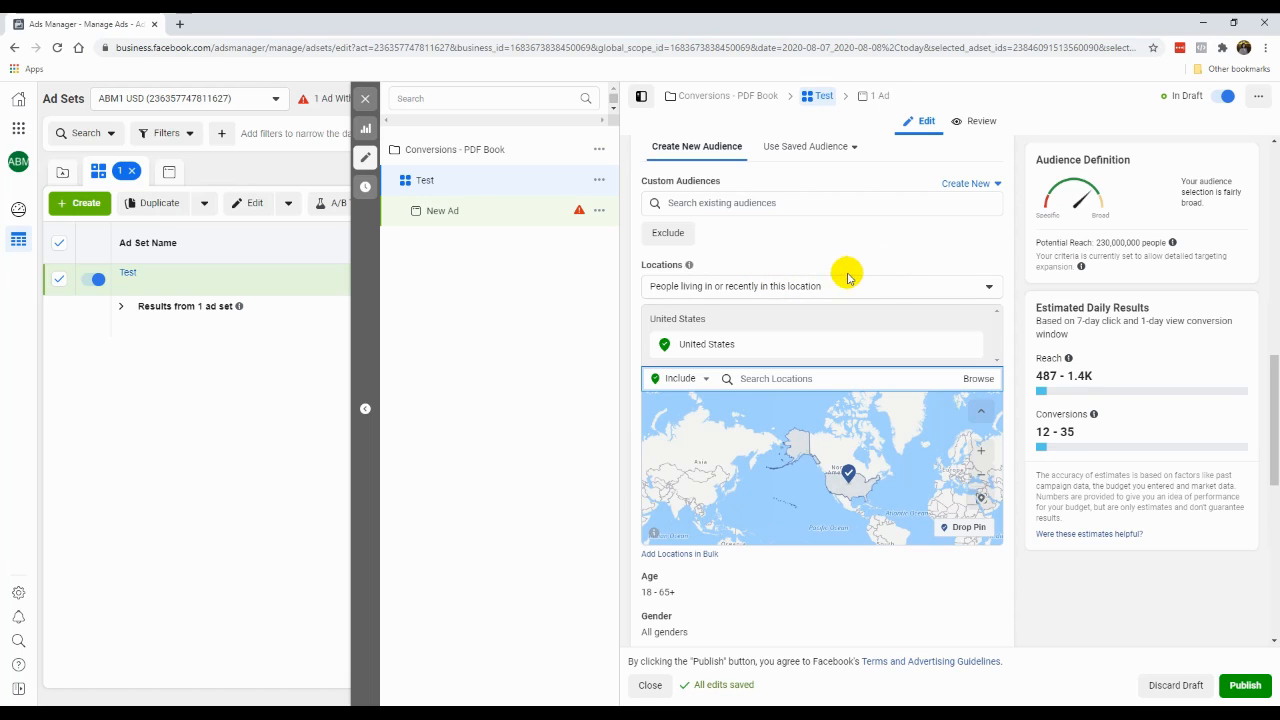
pyautogui.click(768, 293)
pyautogui.click(753, 284)
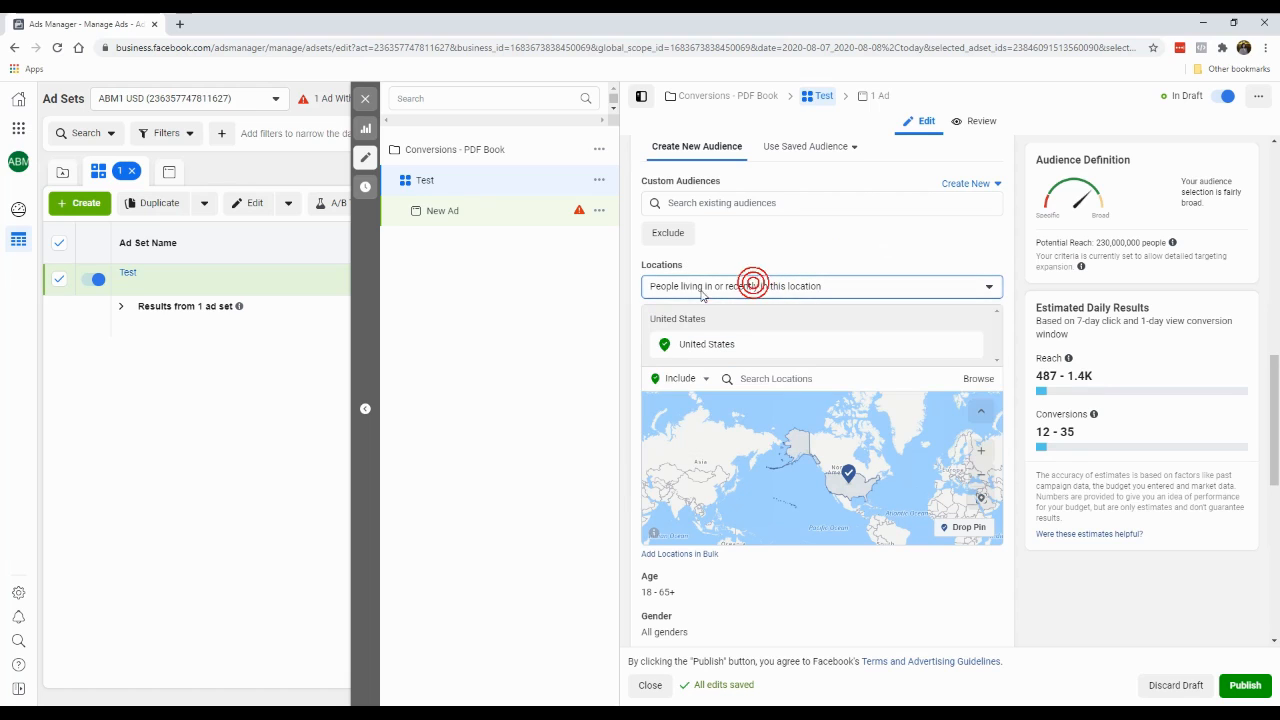
pyautogui.click(700, 289)
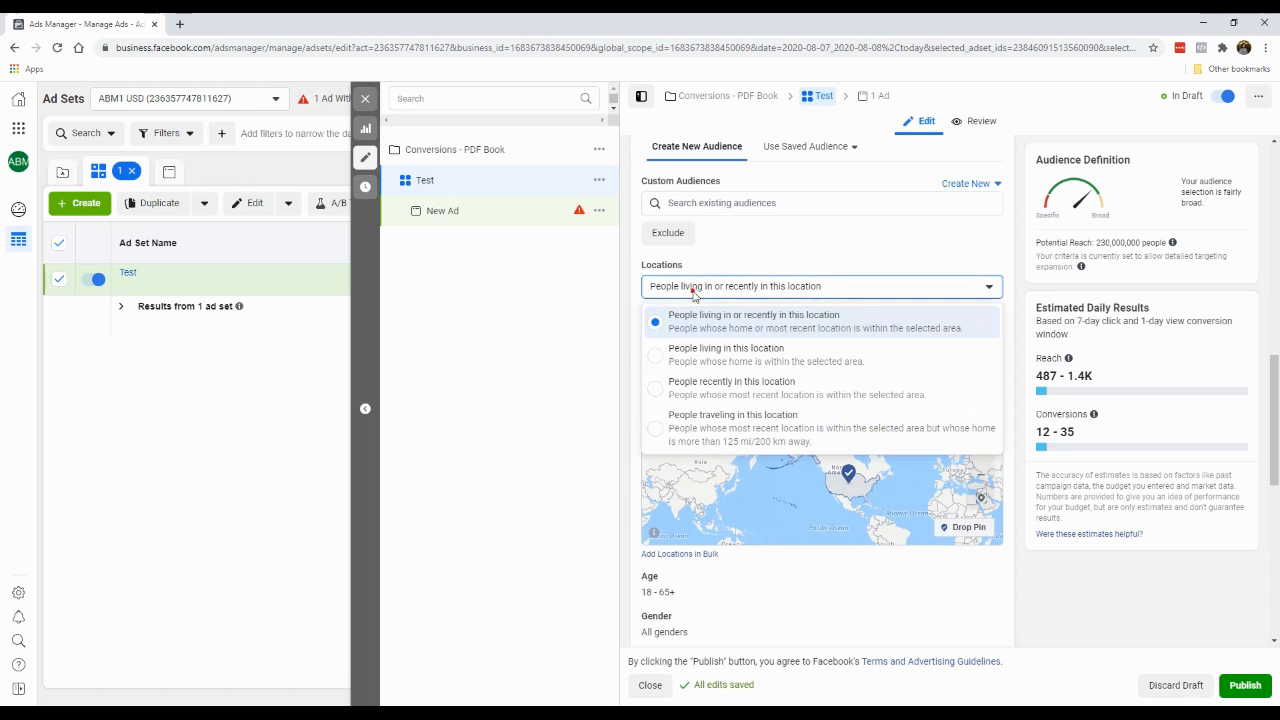
pyautogui.click(772, 362)
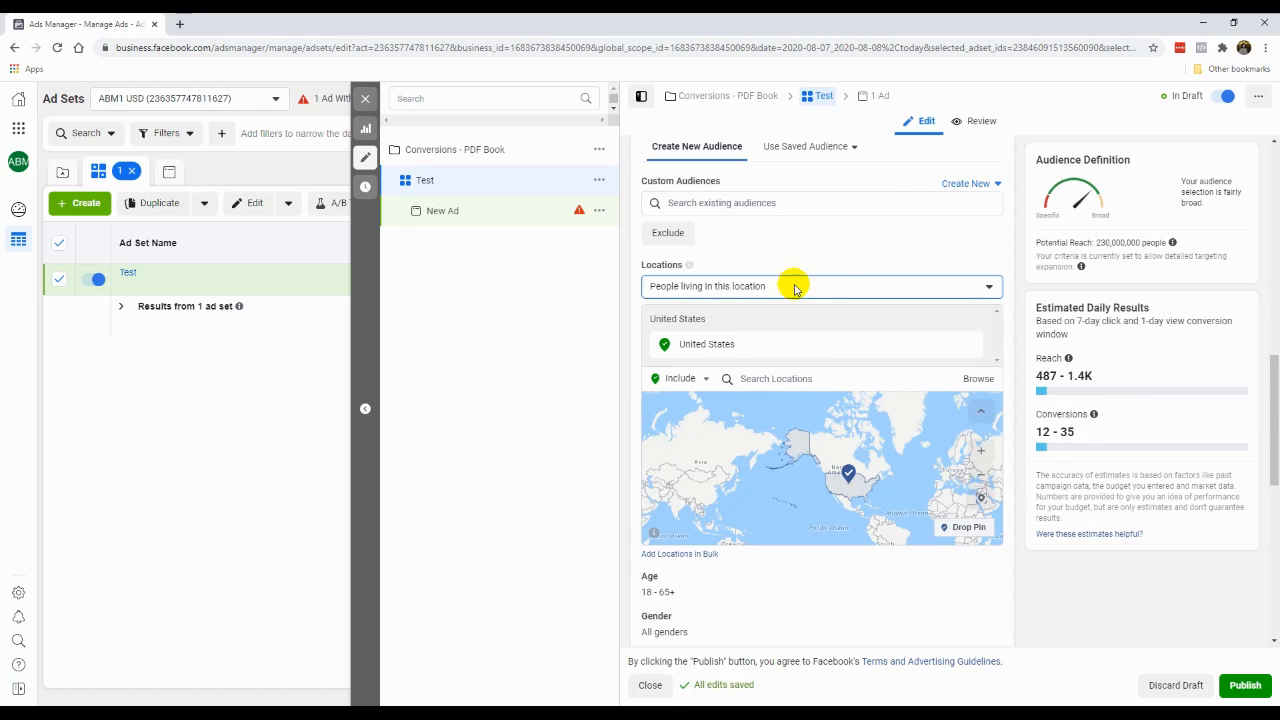
# Switch the location targeting to "People living in or recently in this location" and back to "People living in this location"
pyautogui.click(791, 286)
pyautogui.click(795, 268)
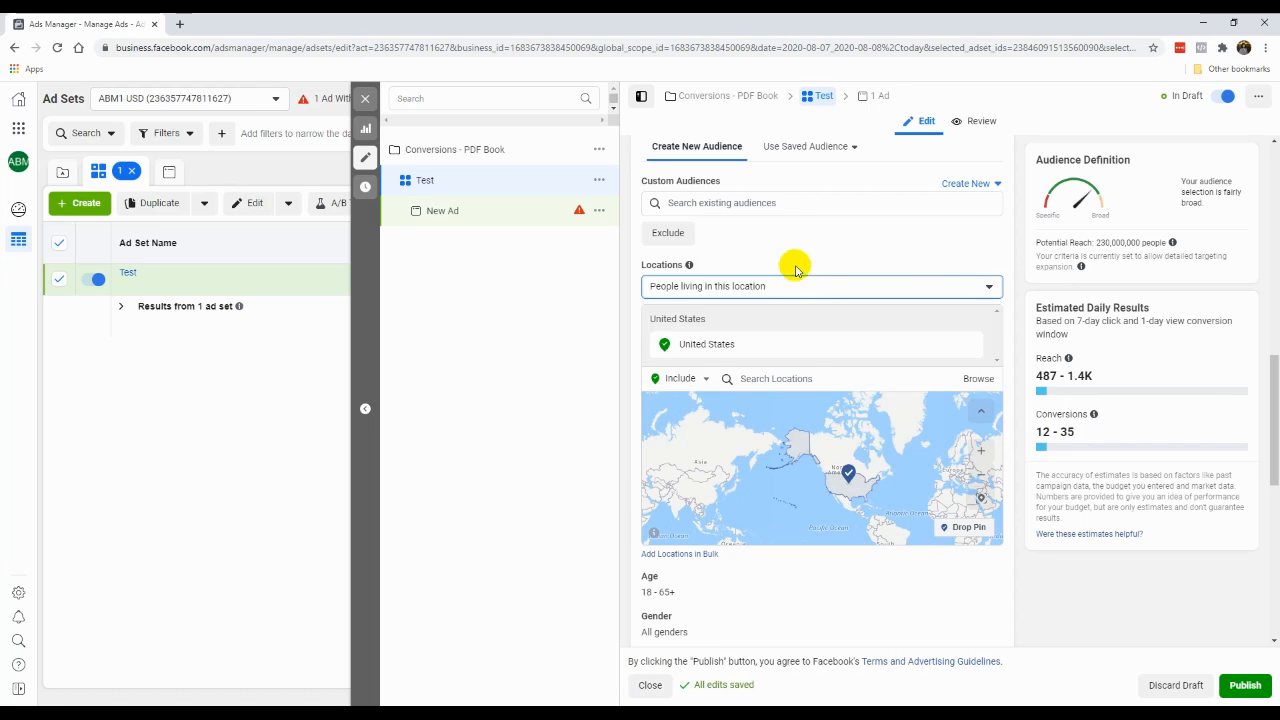
pyautogui.click(803, 285)
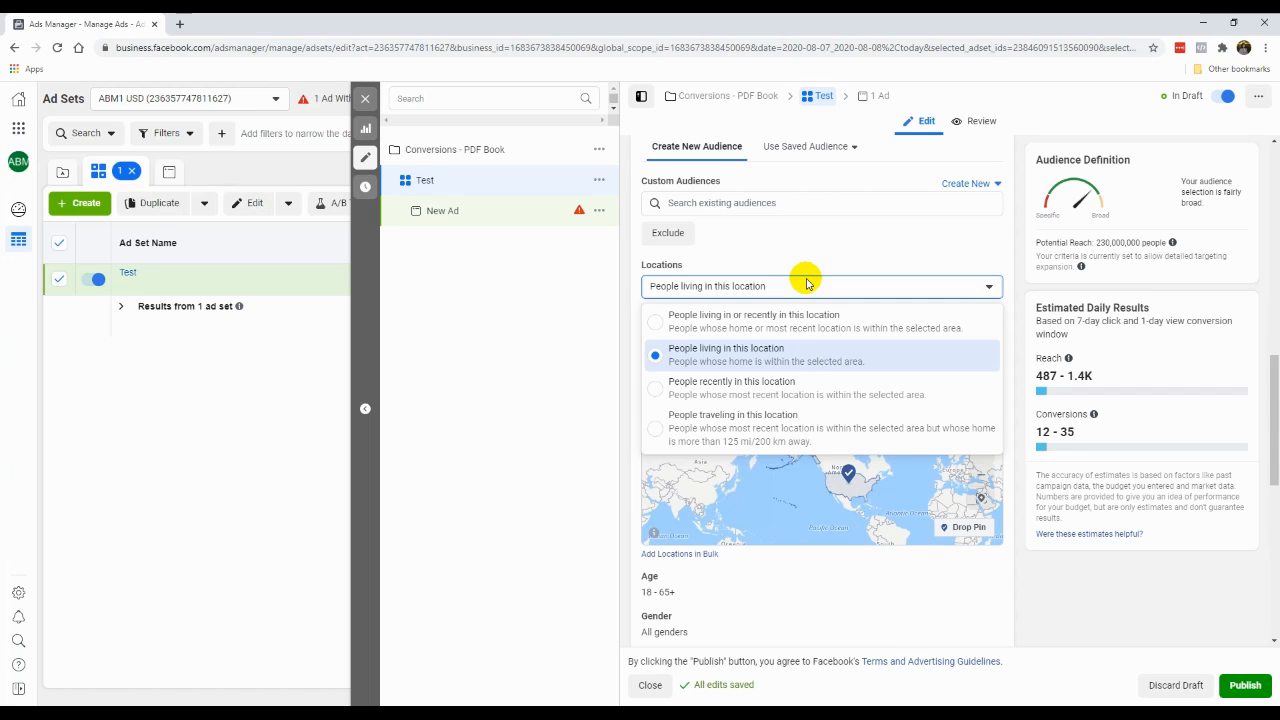
pyautogui.click(789, 316)
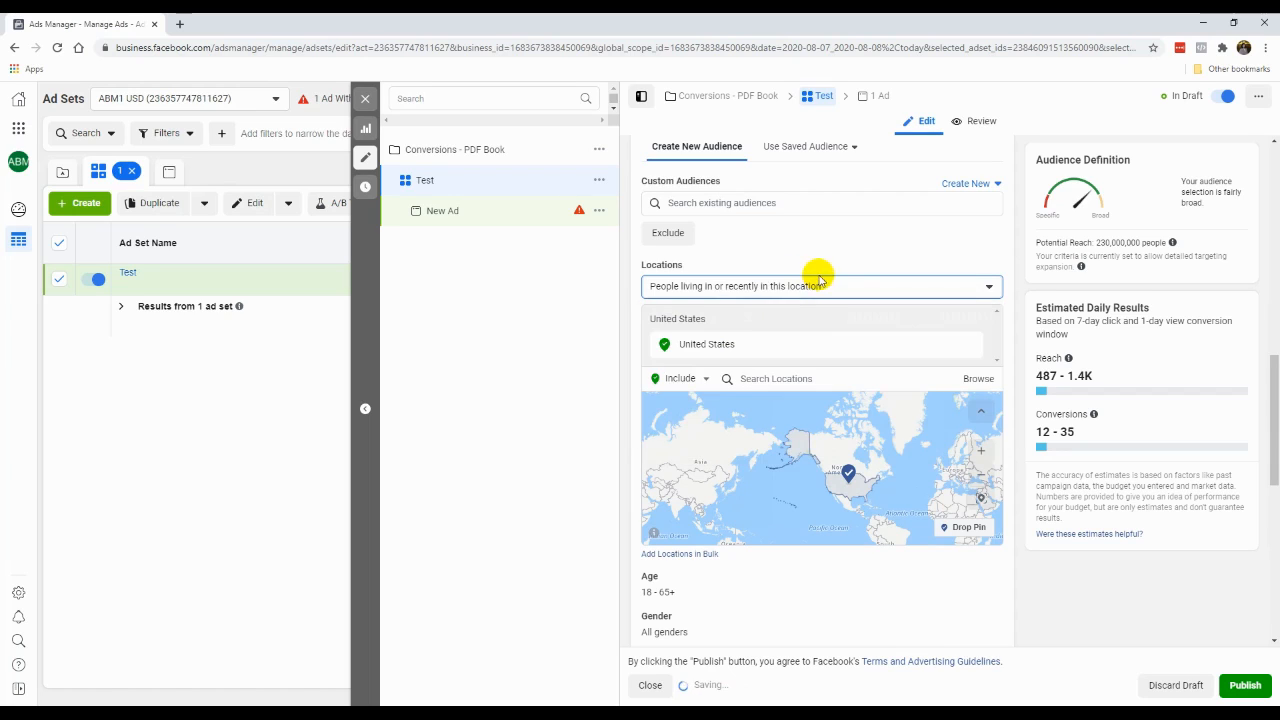
pyautogui.click(820, 287)
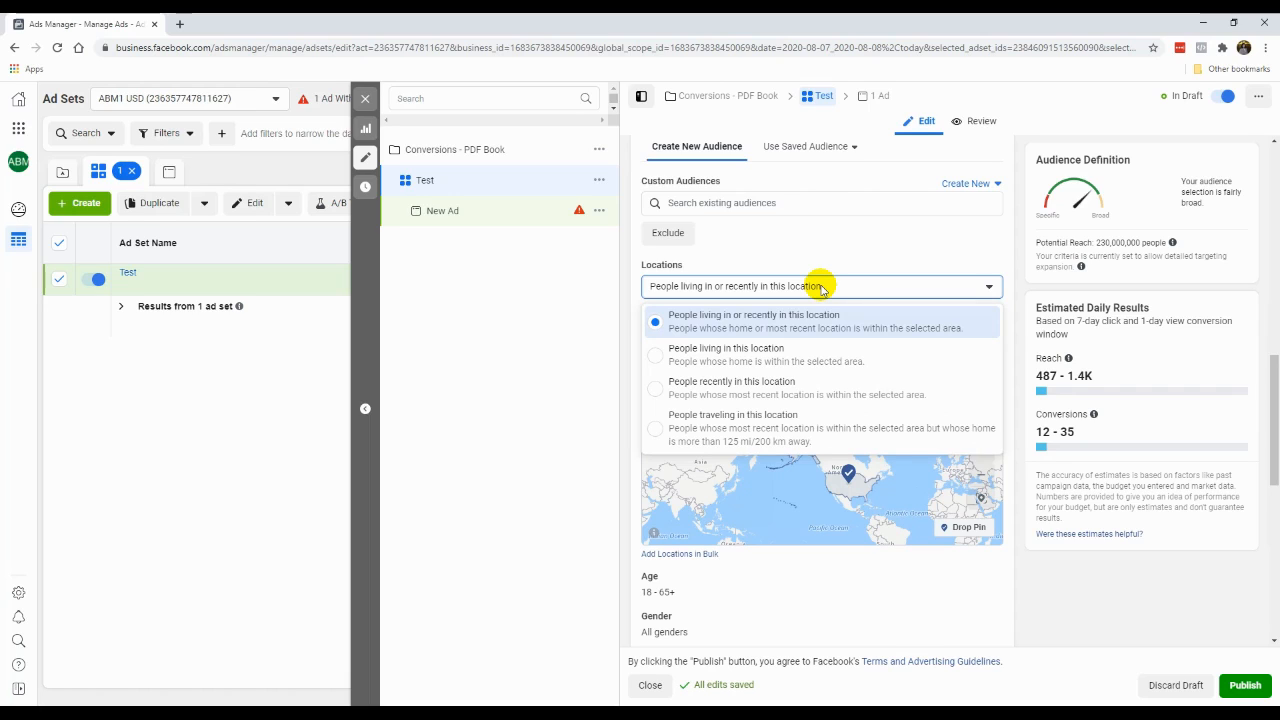
pyautogui.click(724, 355)
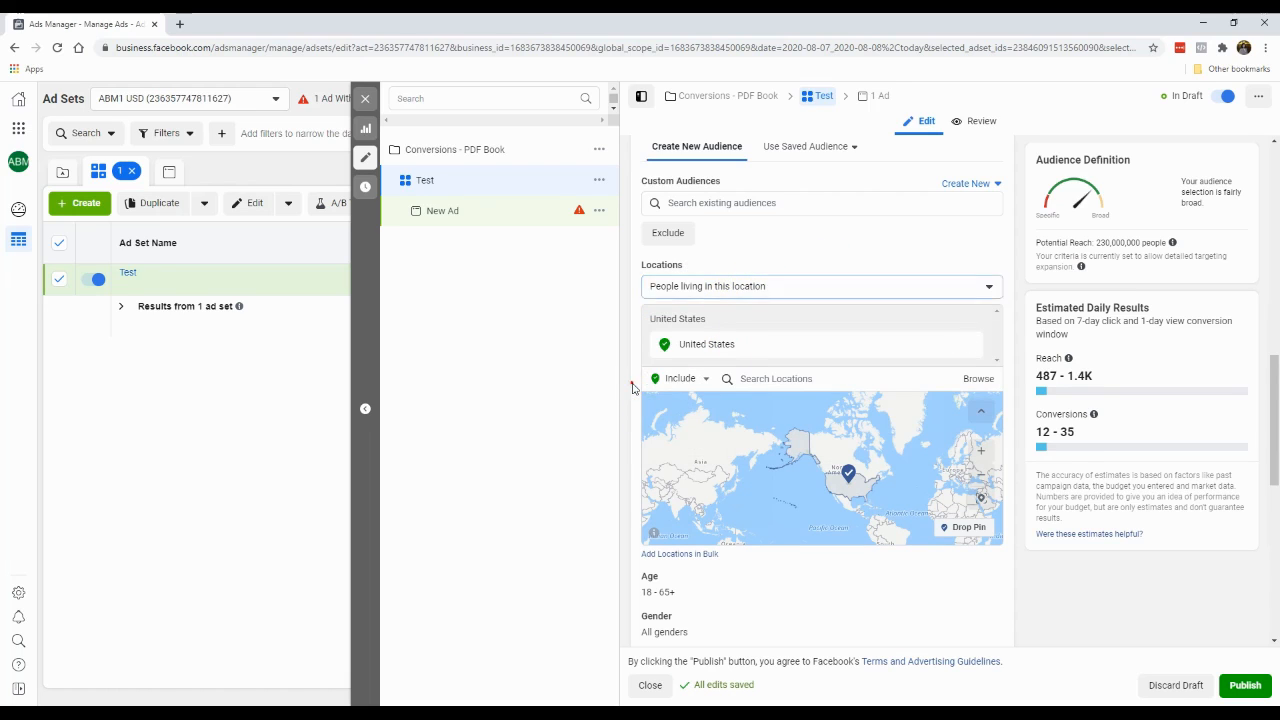
# Set the audience's age range to 27 through 55
pyautogui.scroll(-2, 632, 388)
pyautogui.scroll(-2, 632, 388)
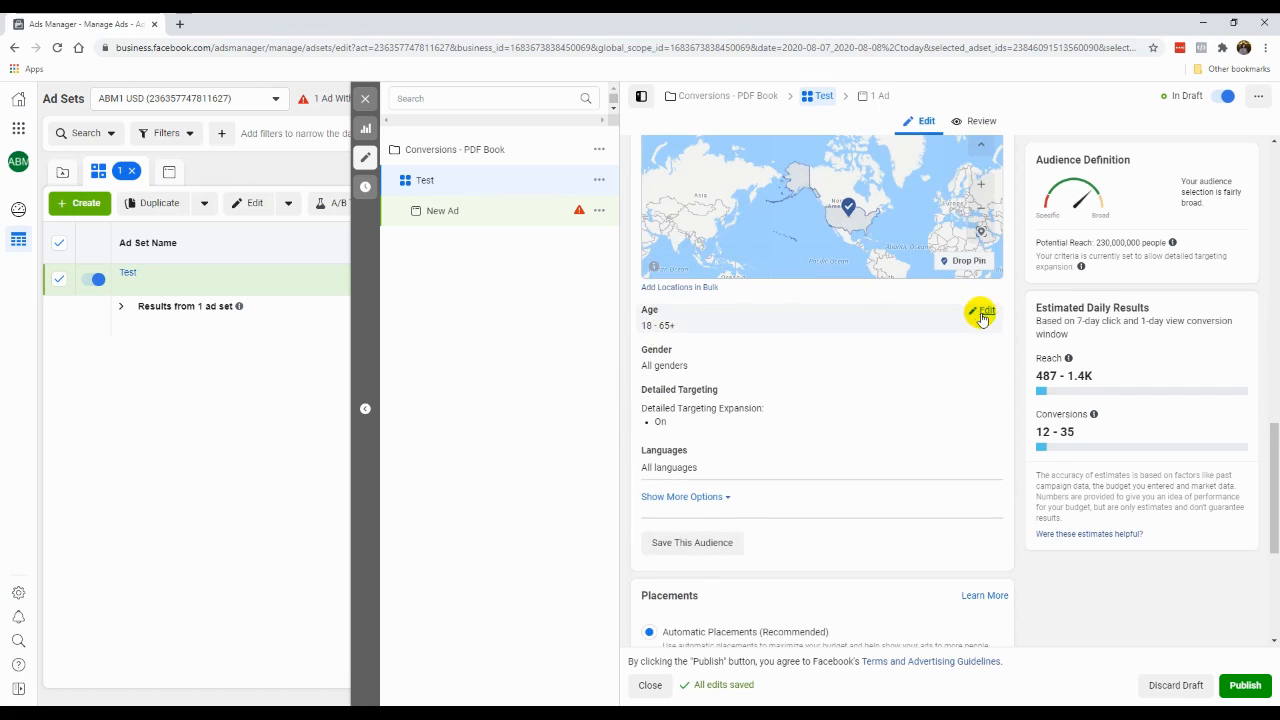
pyautogui.click(978, 314)
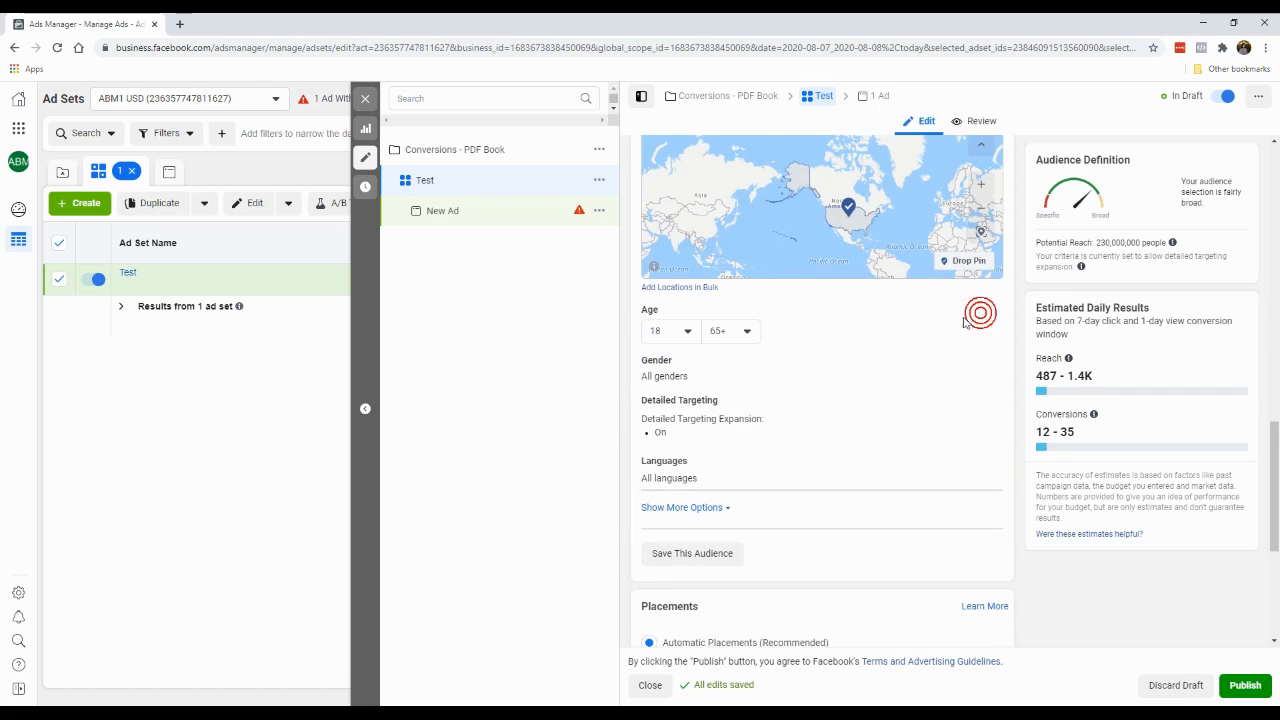
pyautogui.click(666, 332)
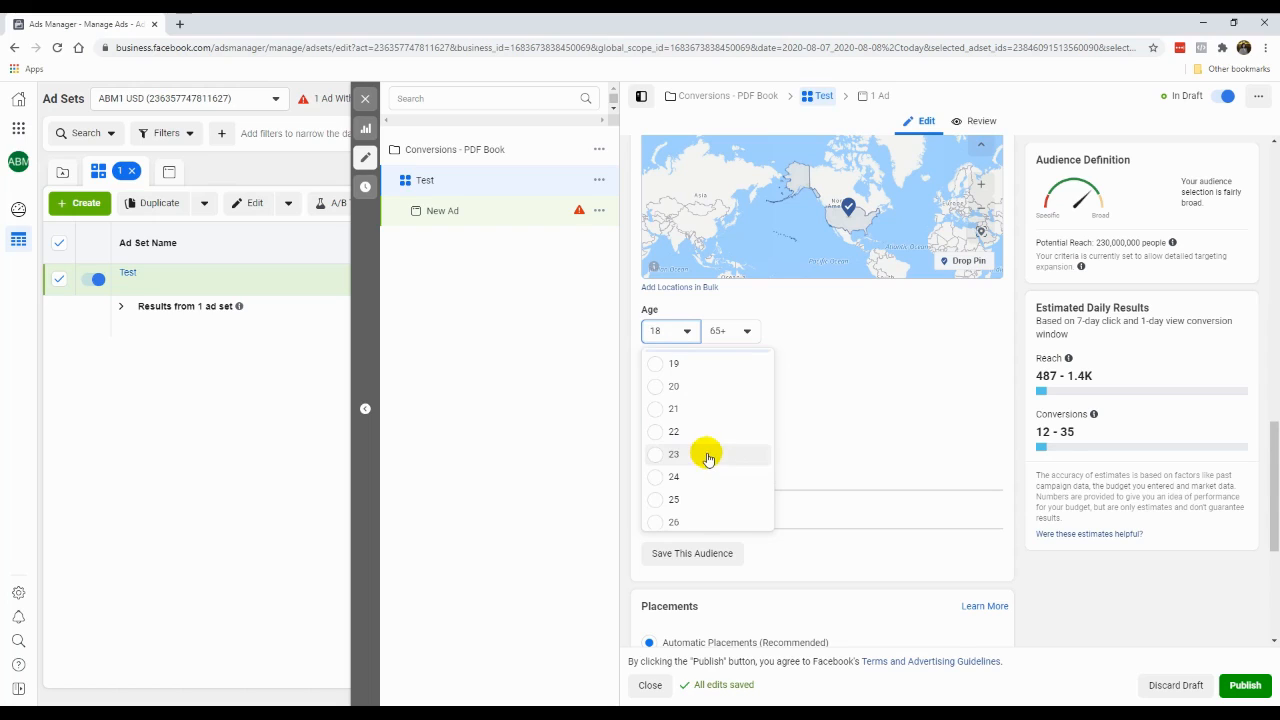
pyautogui.scroll(-1, 702, 437)
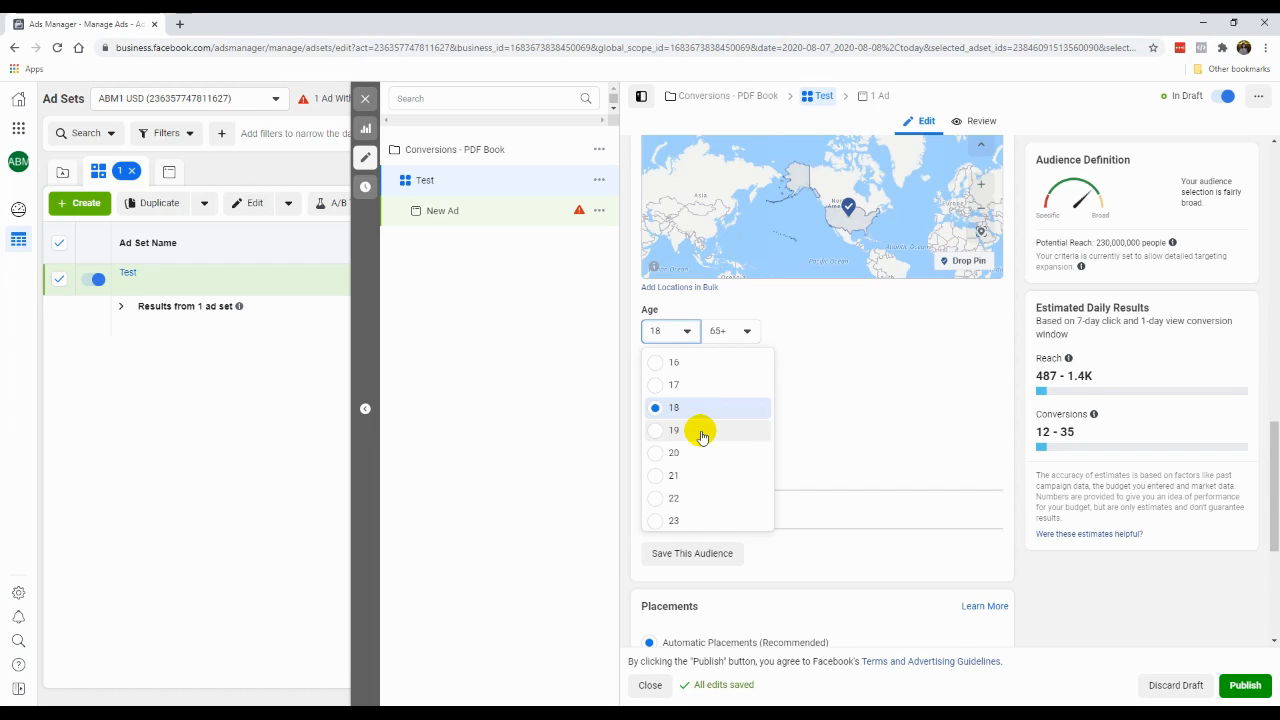
pyautogui.scroll(-3, 703, 438)
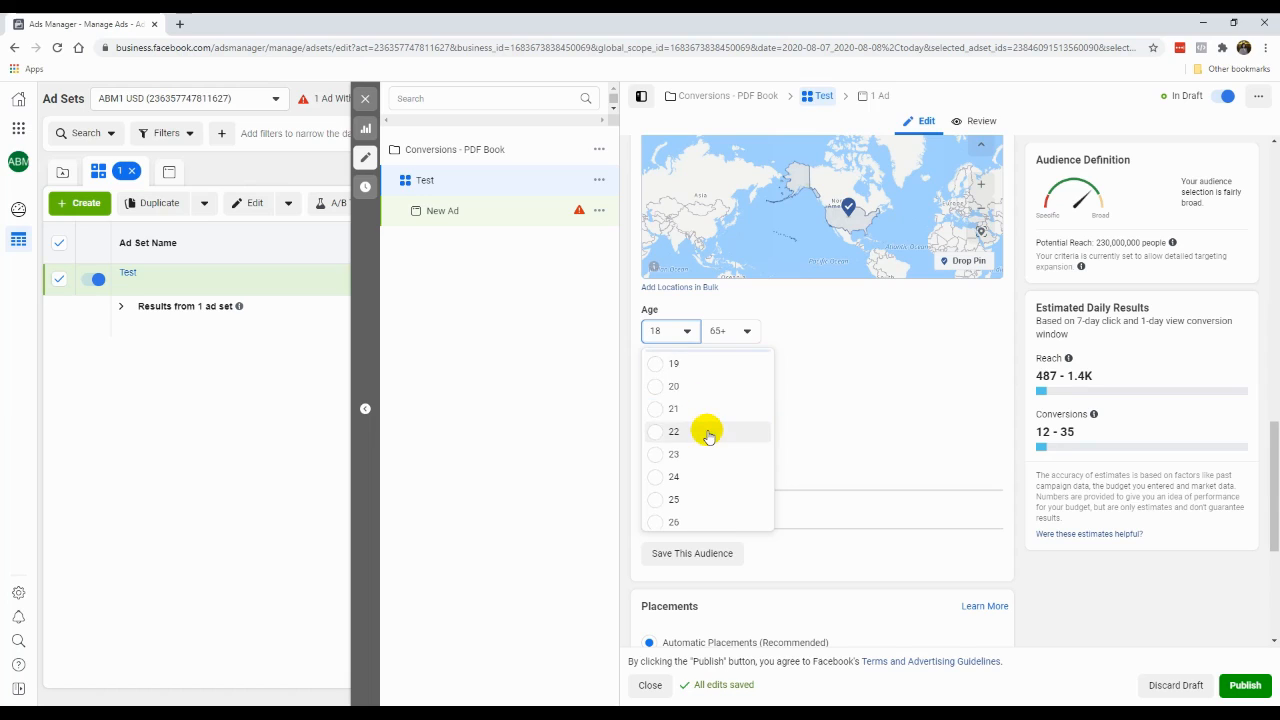
pyautogui.scroll(-3, 711, 450)
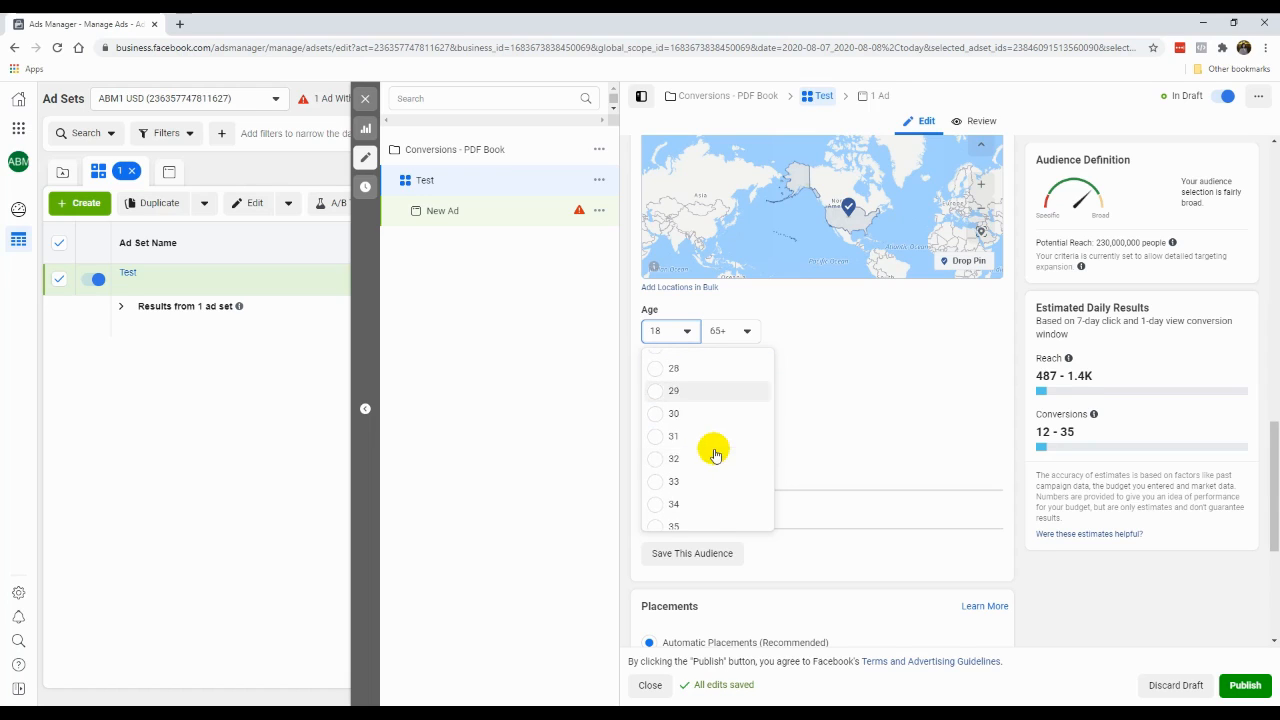
pyautogui.scroll(2, 704, 412)
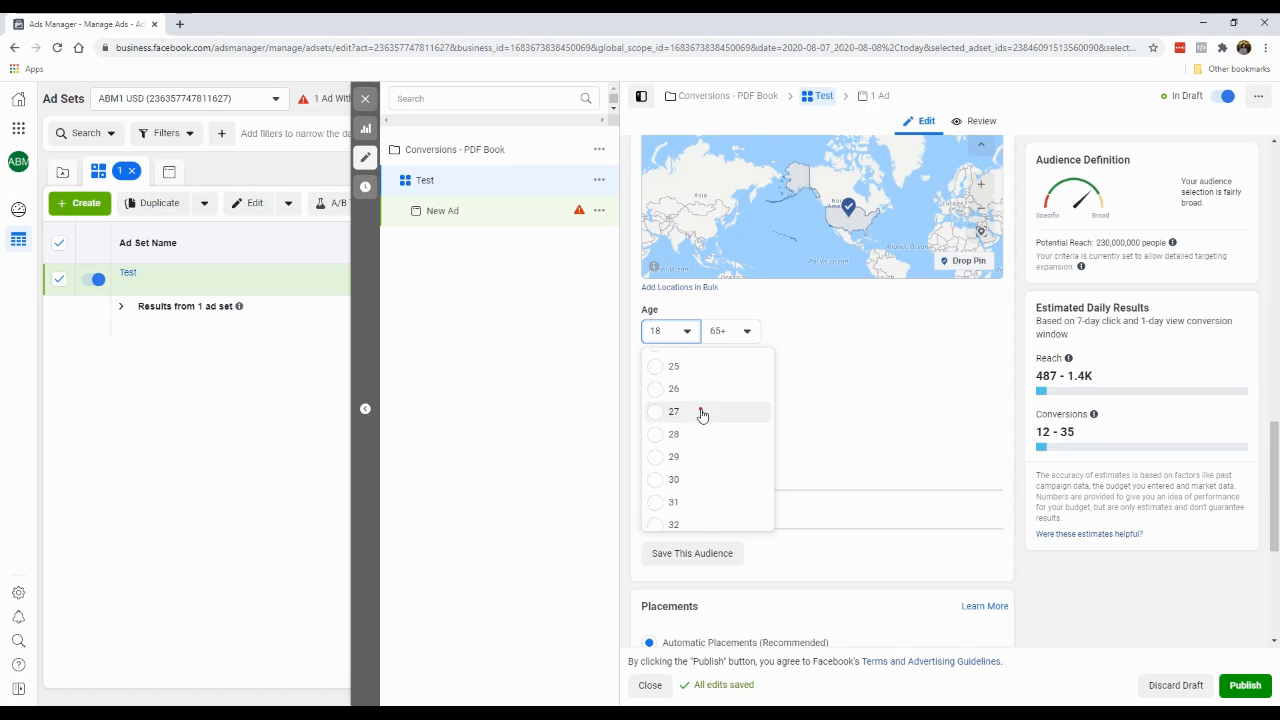
pyautogui.click(699, 410)
pyautogui.click(736, 331)
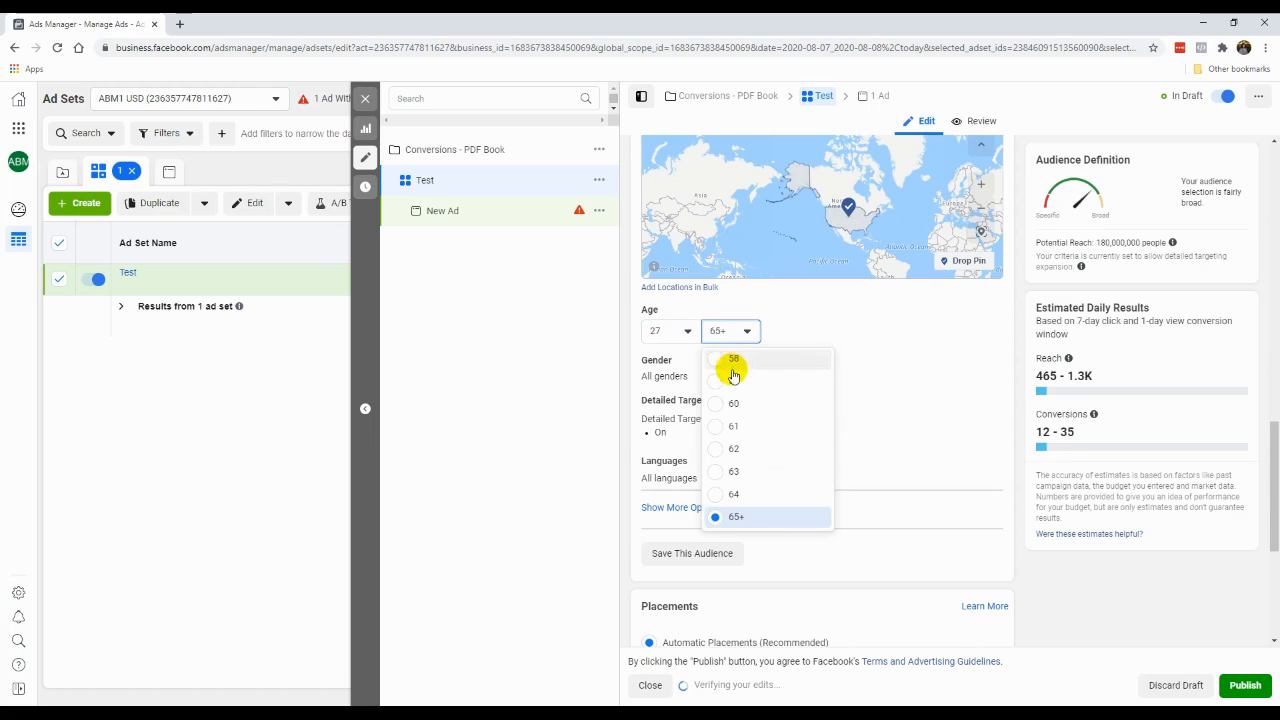
pyautogui.scroll(3, 748, 412)
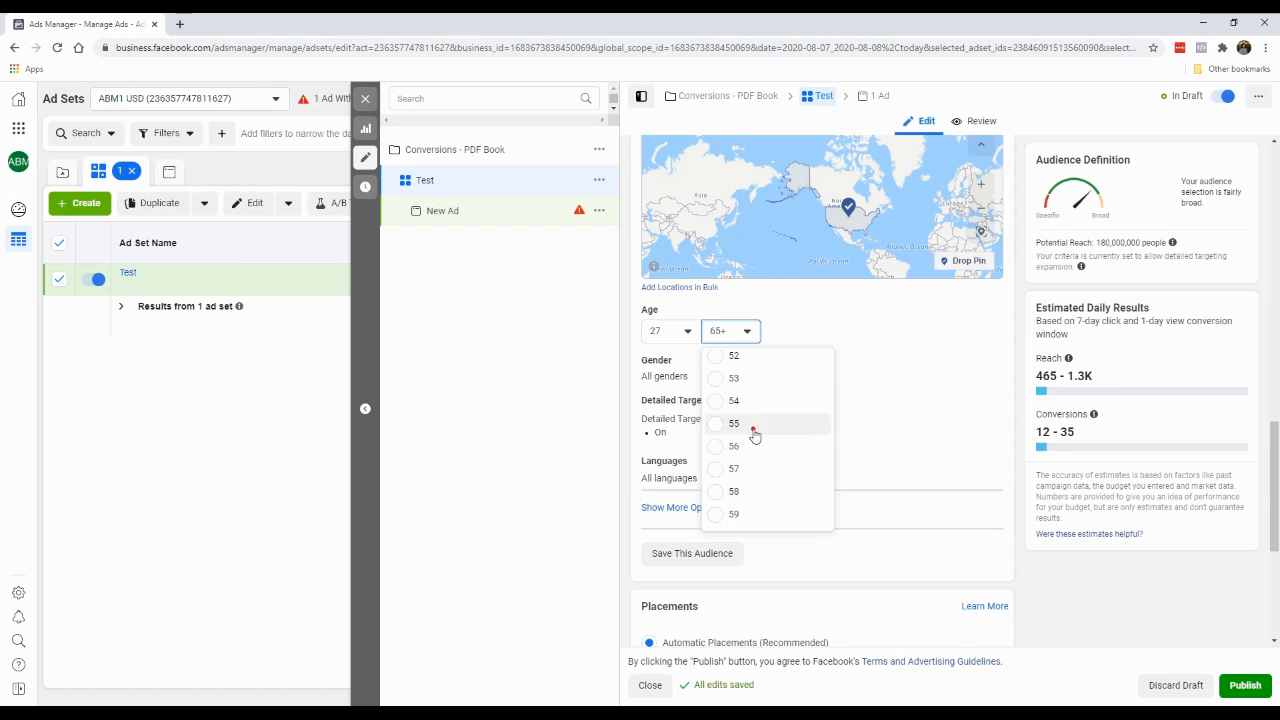
pyautogui.click(752, 425)
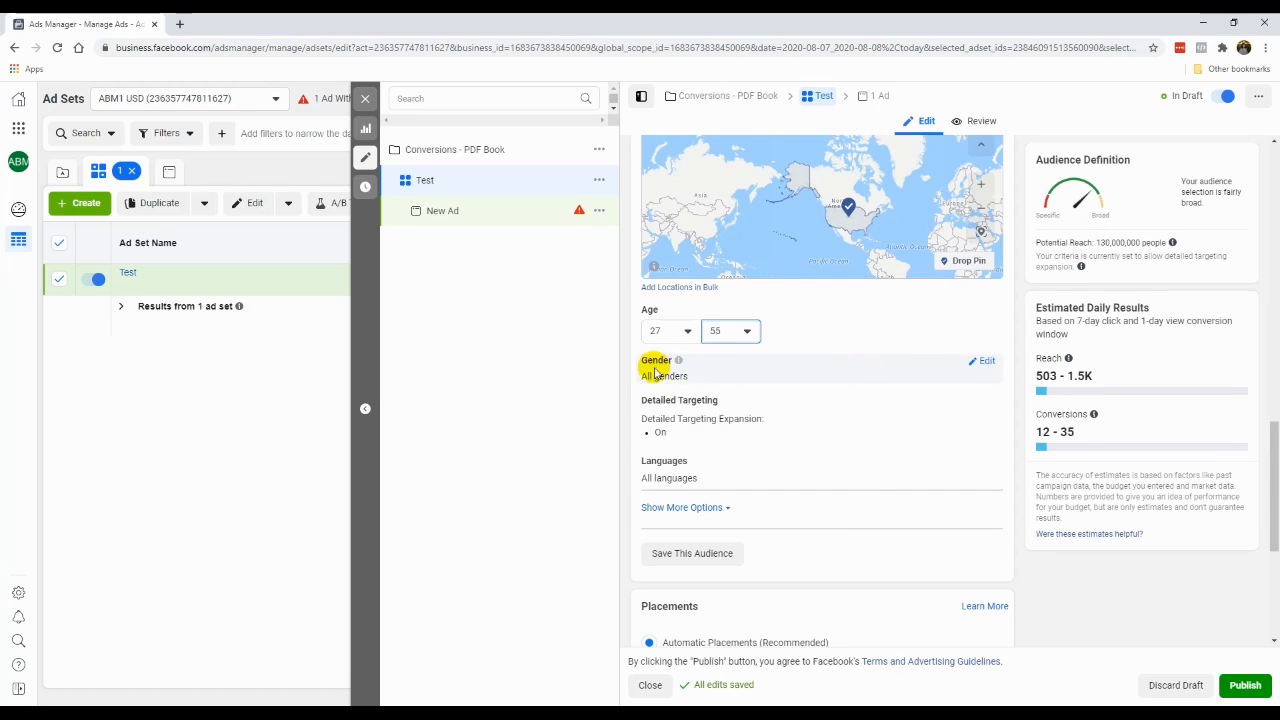
# Switch the audience's gender targeting to Women and back to All
pyautogui.click(979, 361)
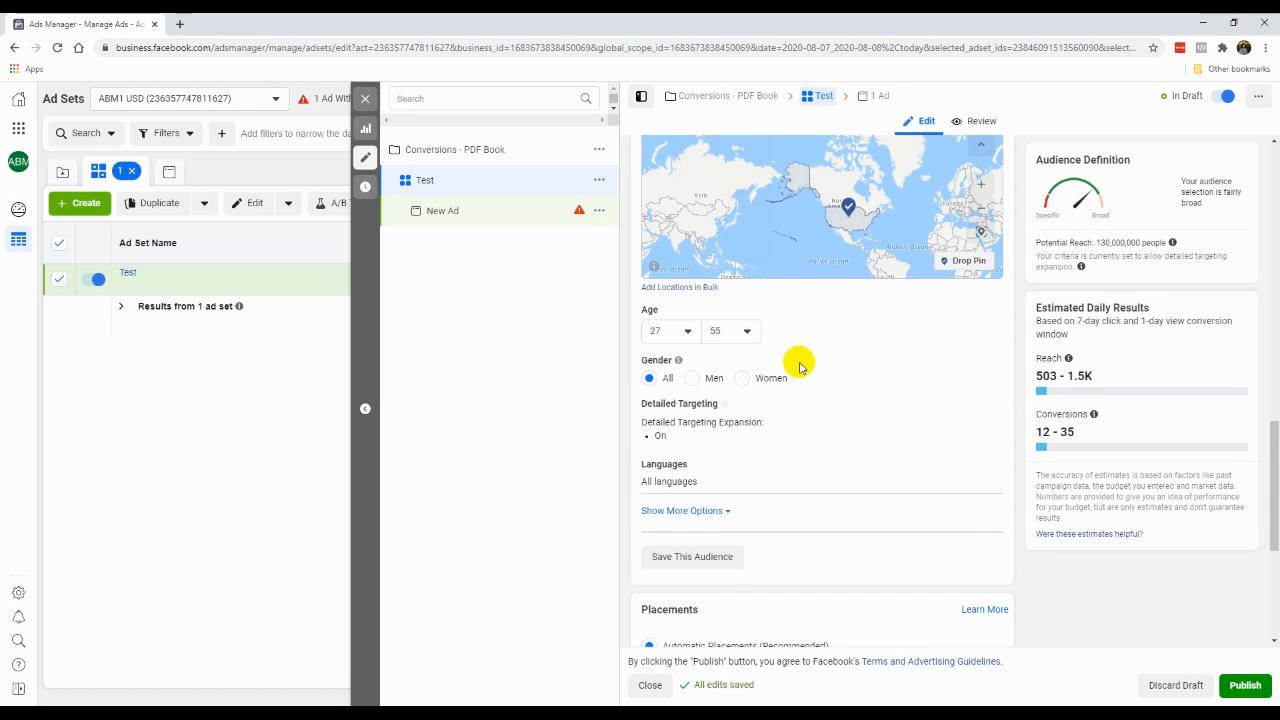
pyautogui.click(740, 379)
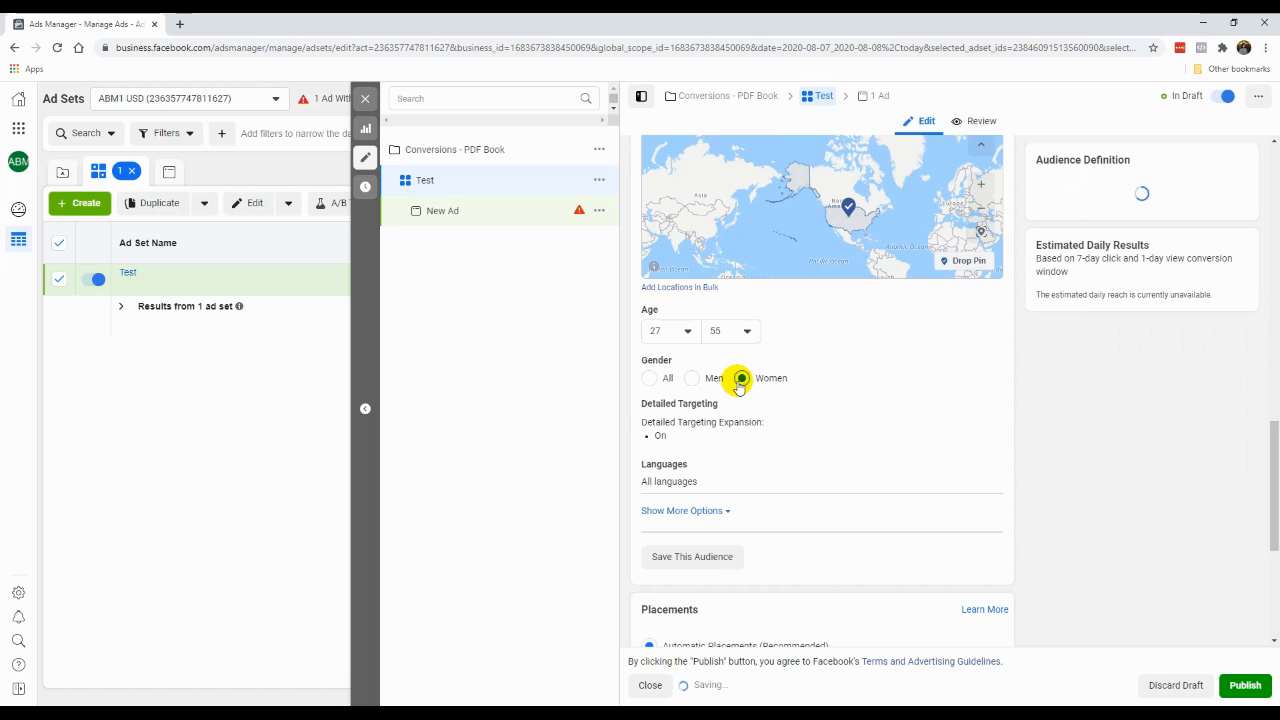
pyautogui.click(649, 378)
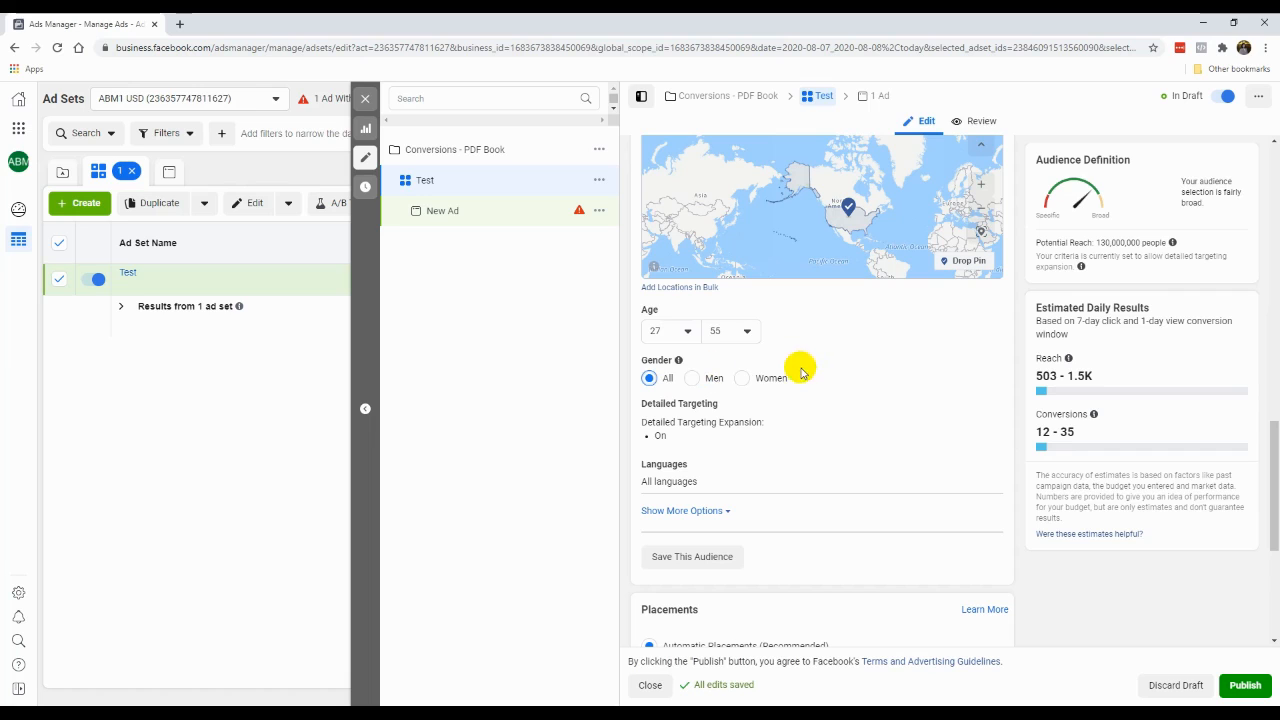
# Turn off Detailed Targeting Expansion so ads do not reach people beyond the detailed targeting selections
pyautogui.moveTo(694, 427)
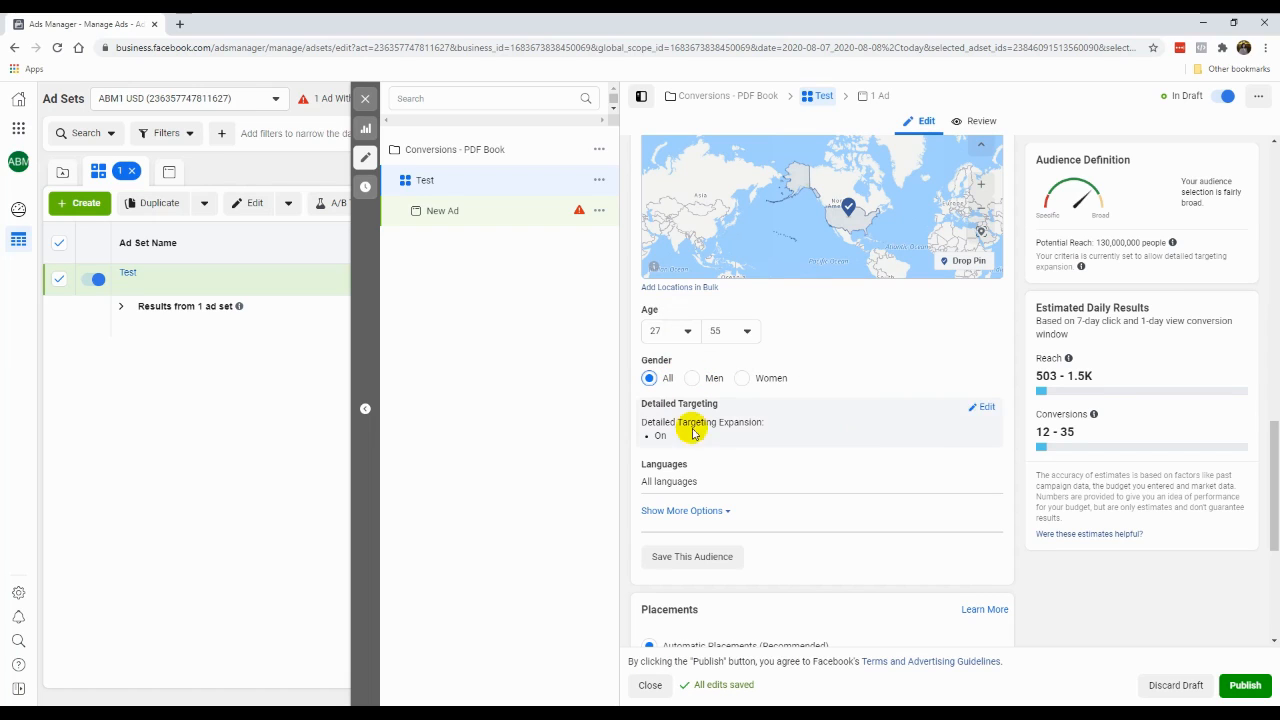
pyautogui.click(984, 408)
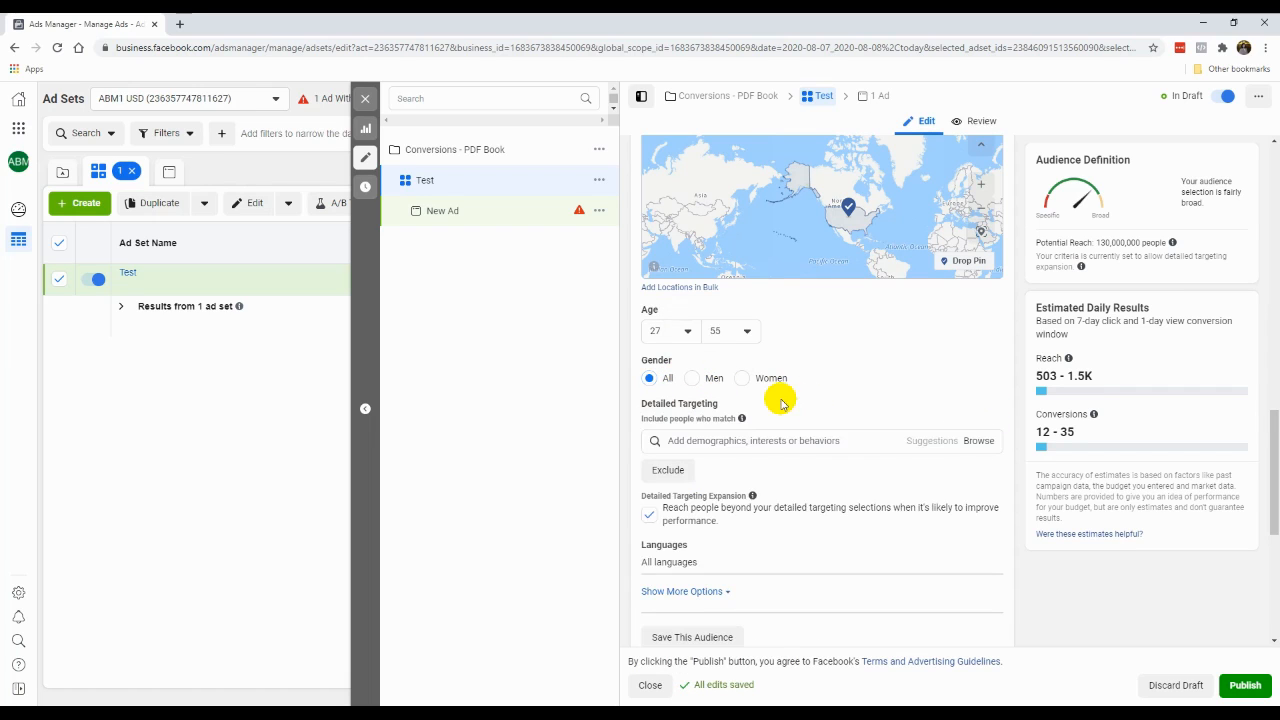
pyautogui.scroll(-2, 782, 401)
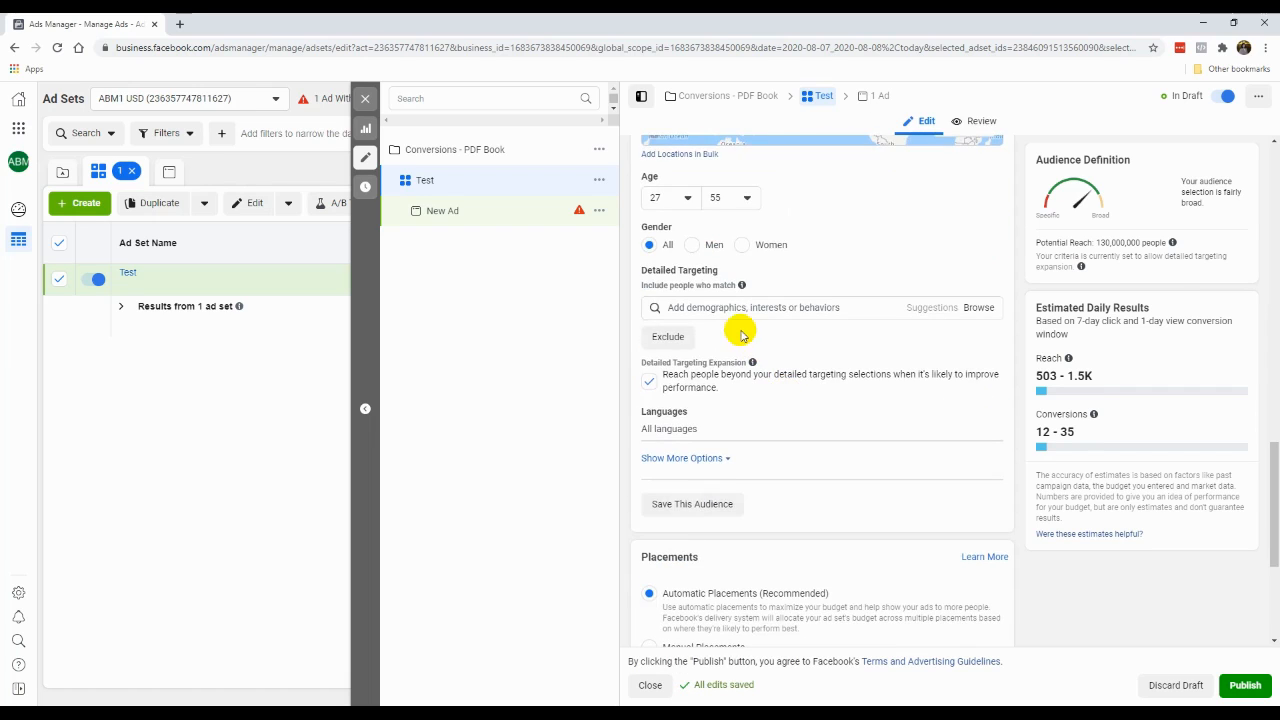
pyautogui.click(648, 383)
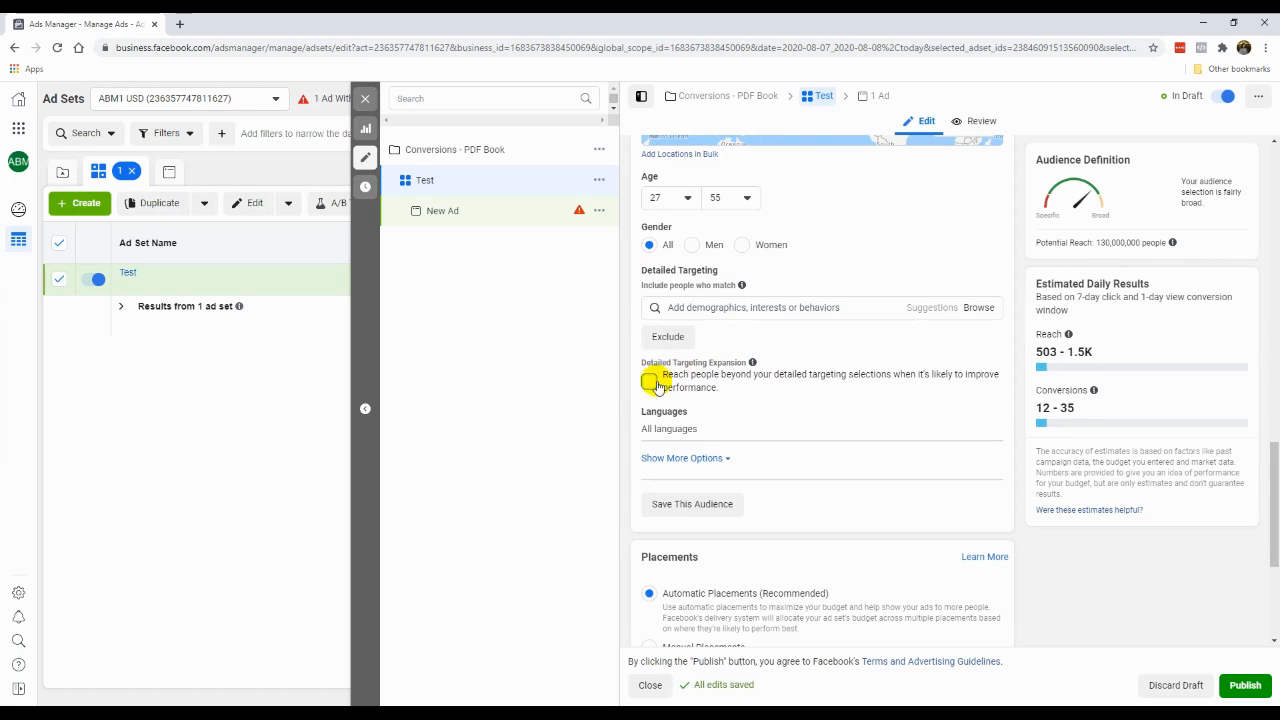
# Restrict the audience's languages to English (All)
pyautogui.moveTo(695, 417)
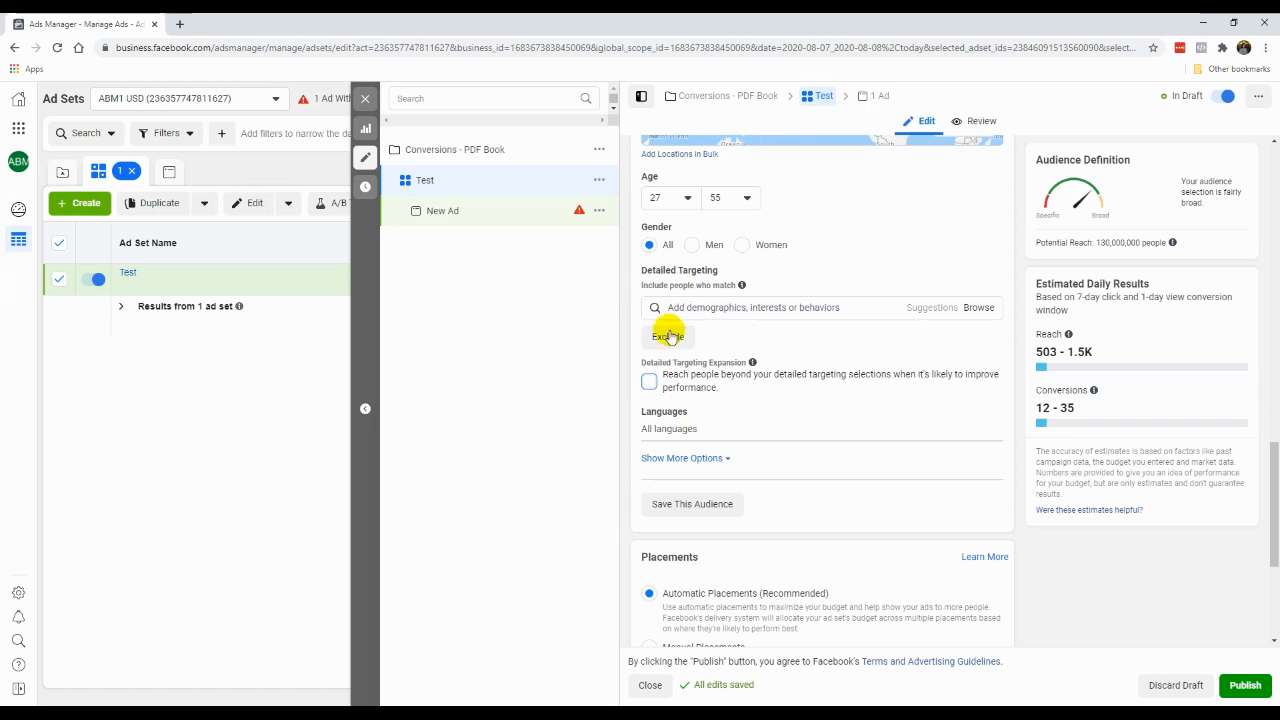
pyautogui.click(983, 415)
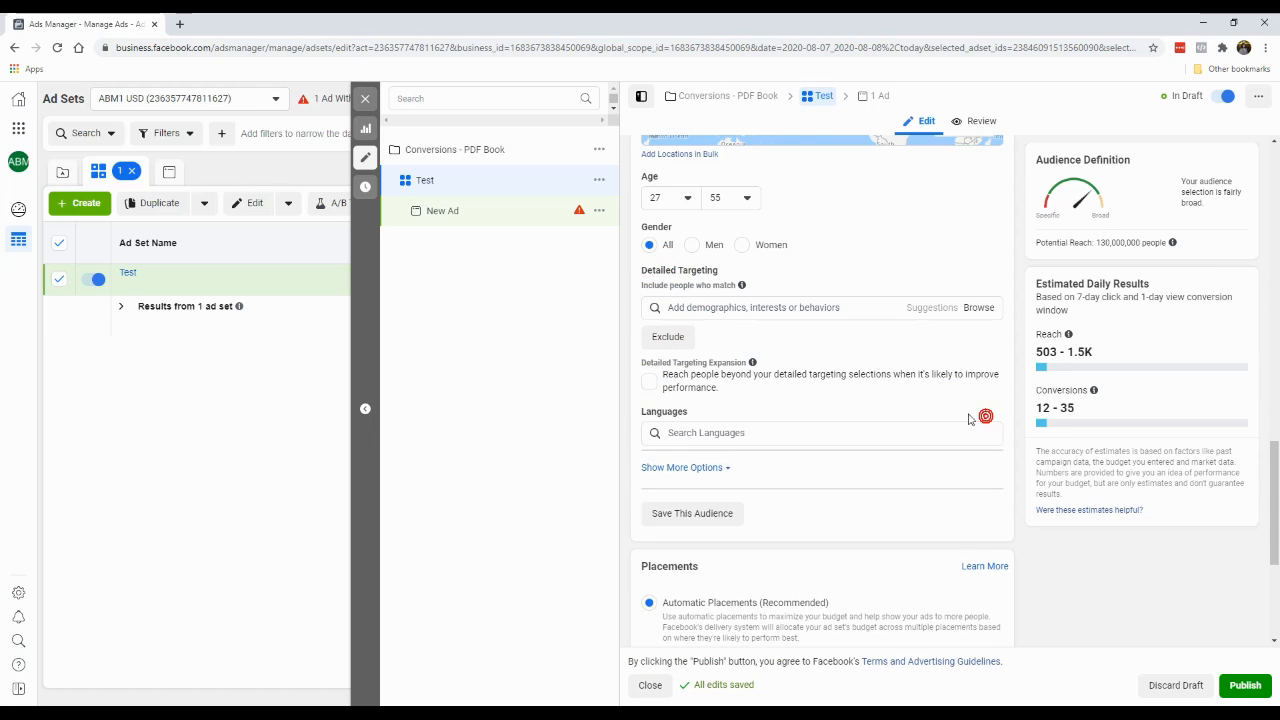
pyautogui.click(720, 434)
pyautogui.write('e')
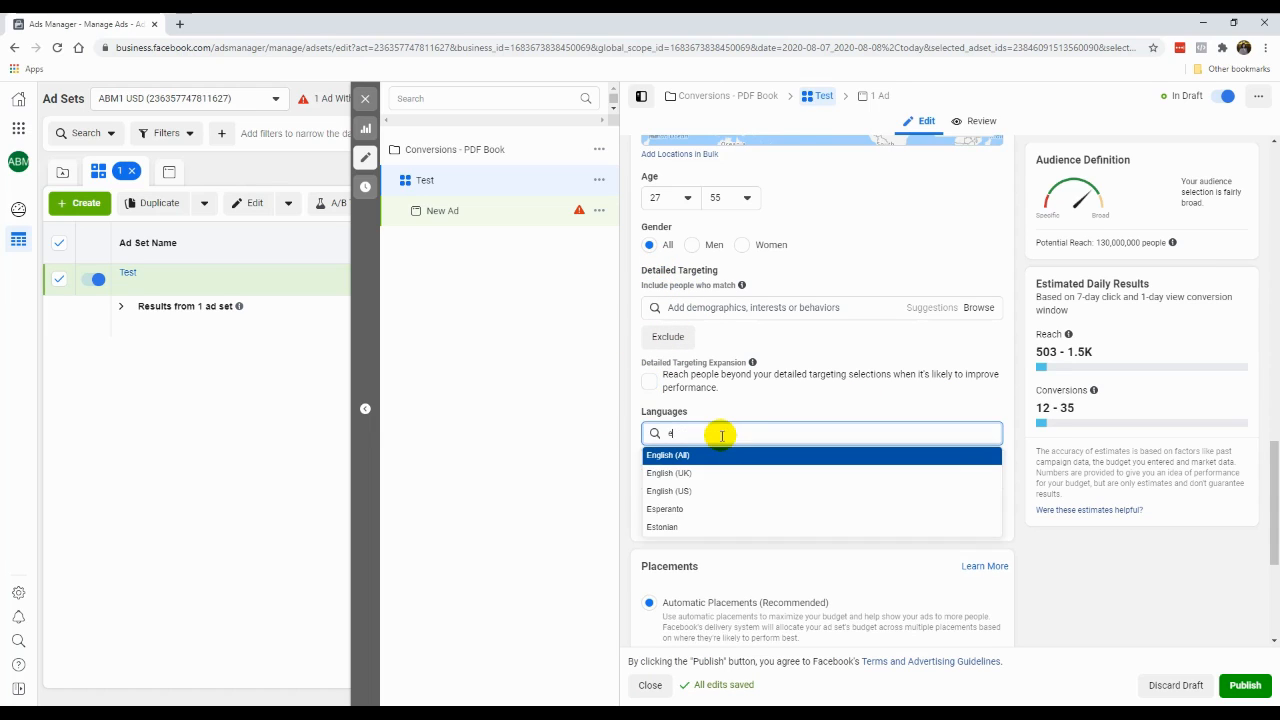
pyautogui.write('ng')
pyautogui.click(720, 453)
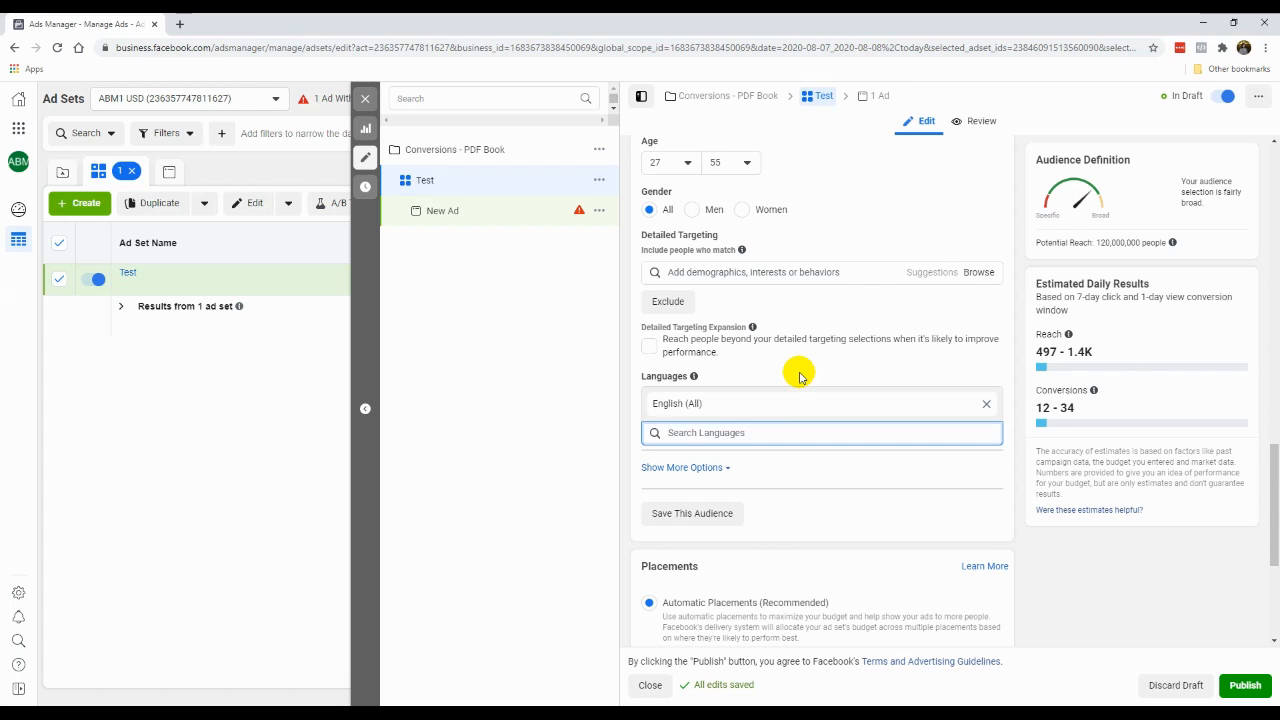
# Reveal the audience's additional options to check the Connections setting, and hide them again
pyautogui.click(704, 466)
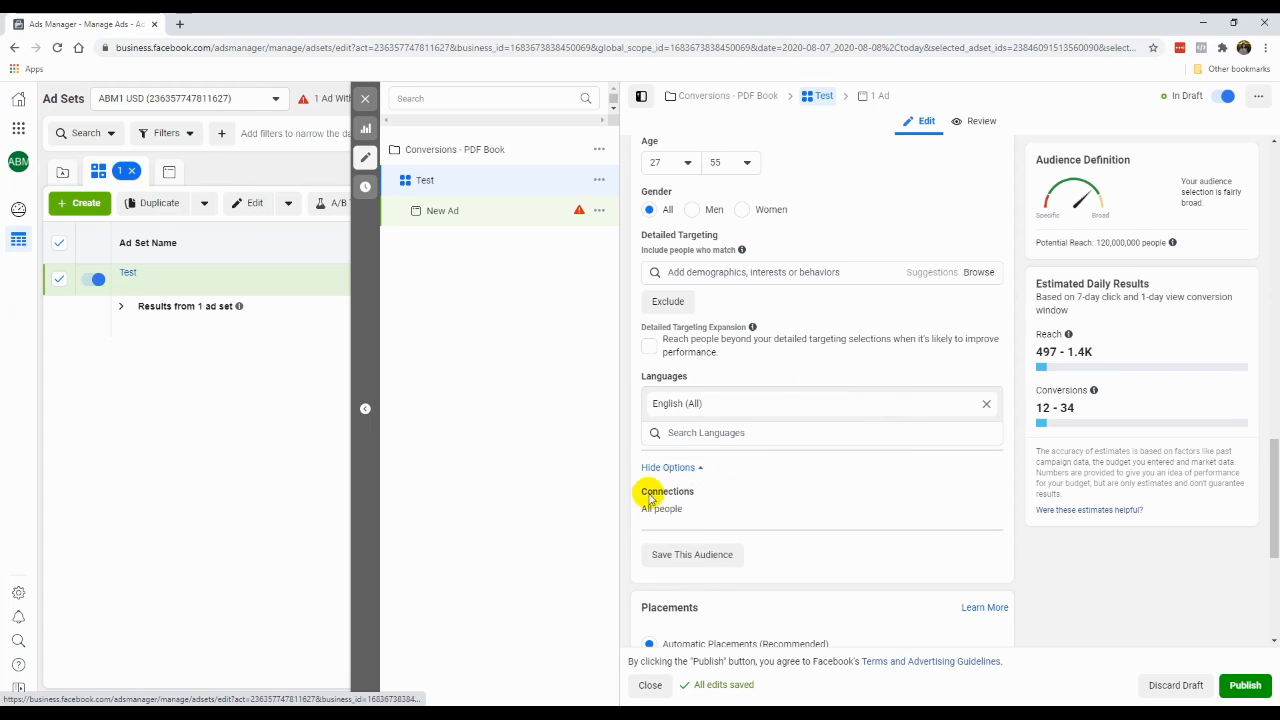
pyautogui.click(663, 466)
pyautogui.scroll(1, 823, 323)
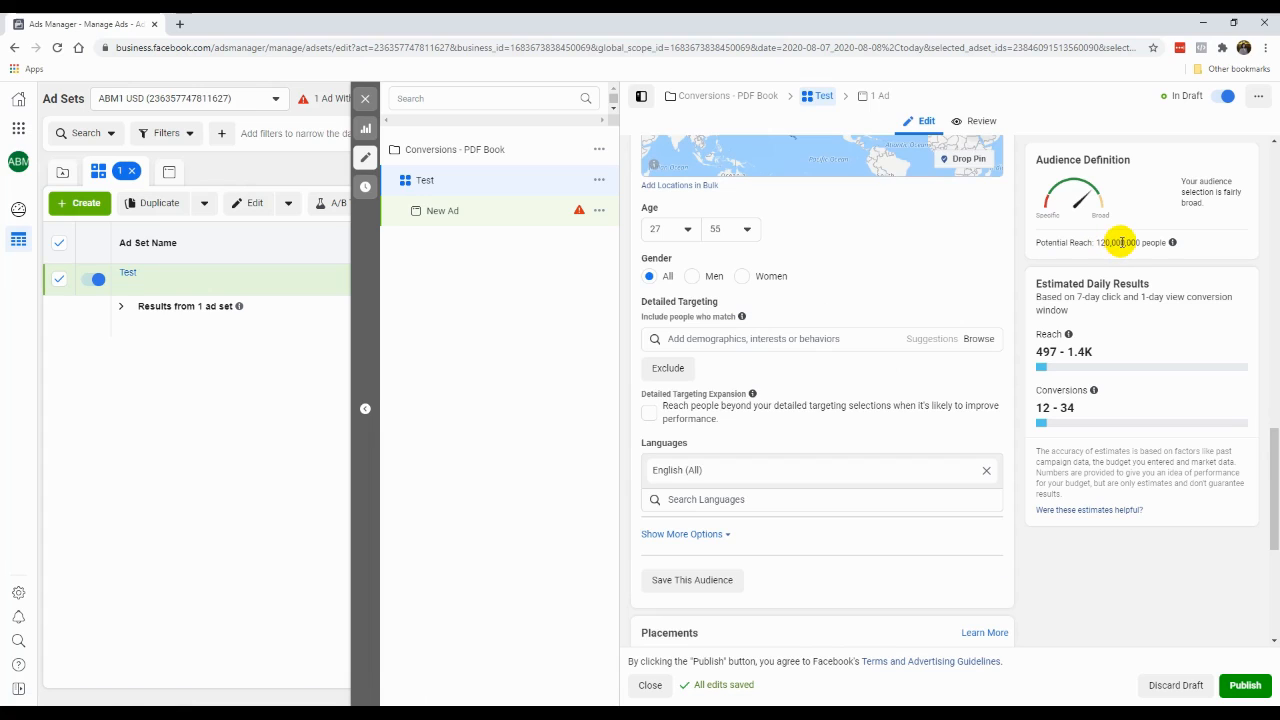
# Add the "Digital marketing" interest to the audience's detailed targeting
pyautogui.click(790, 333)
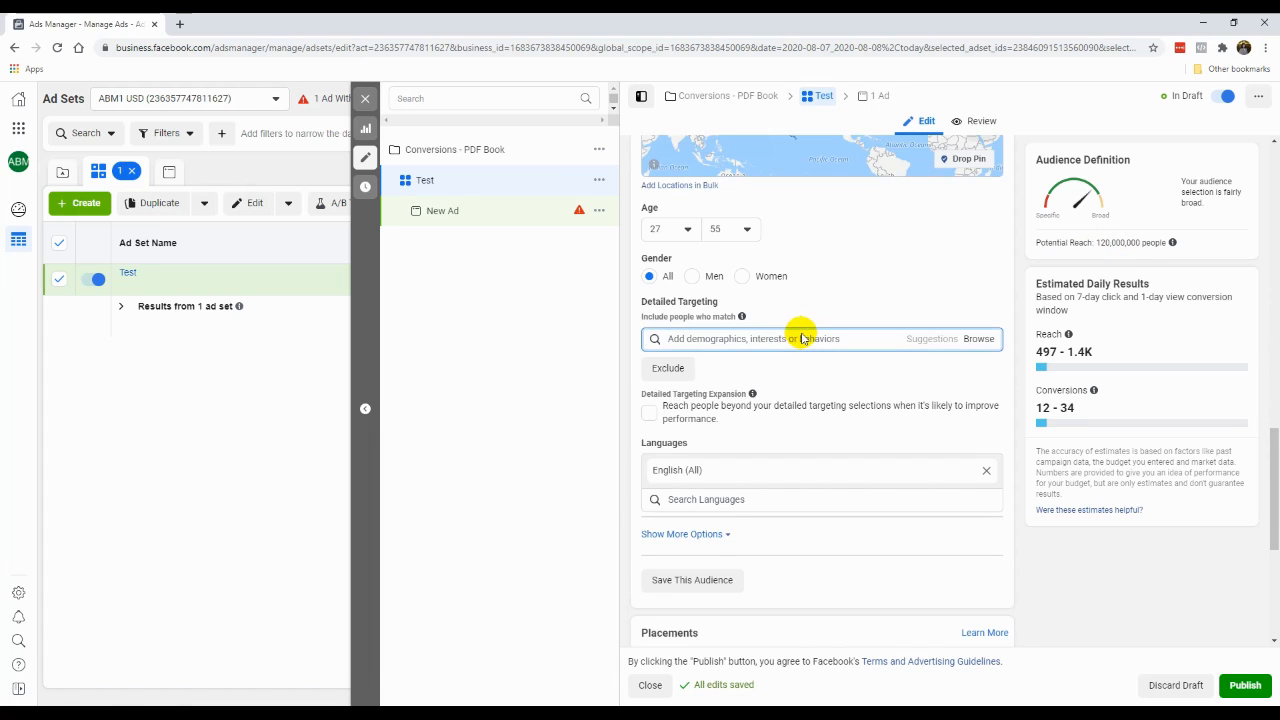
pyautogui.scroll(1, 800, 332)
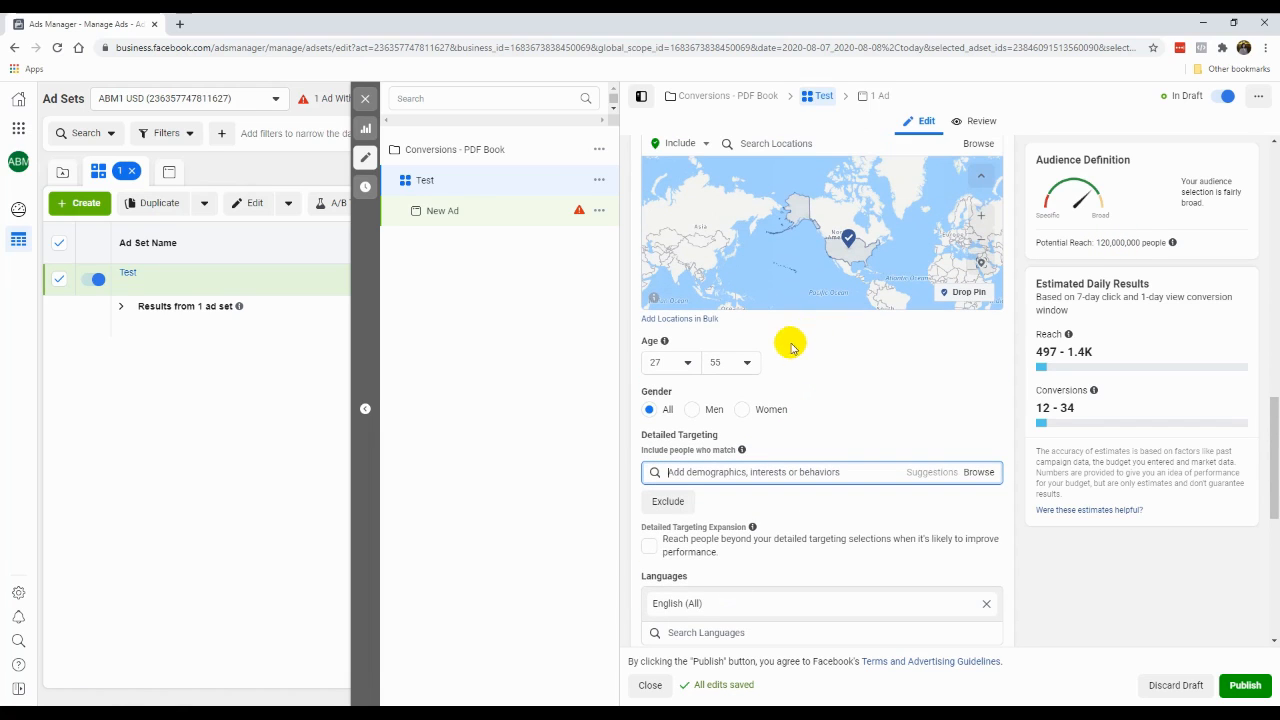
pyautogui.scroll(-1, 665, 440)
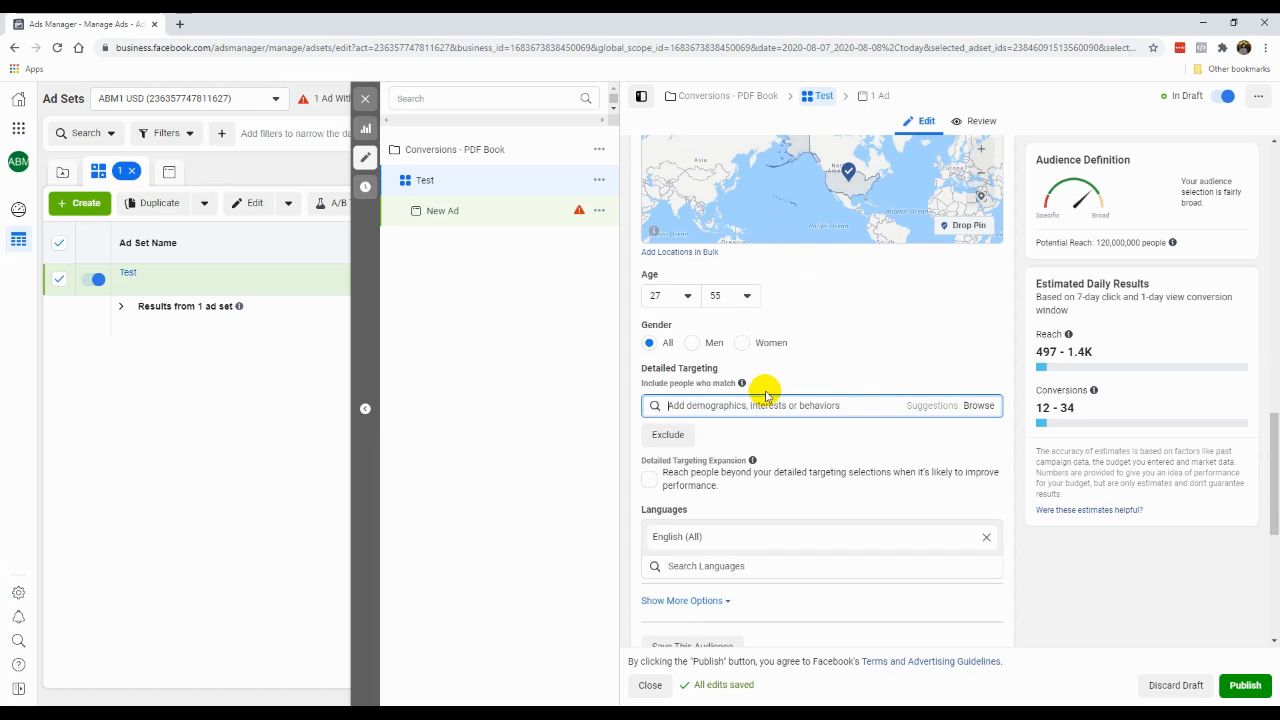
pyautogui.moveTo(743, 386)
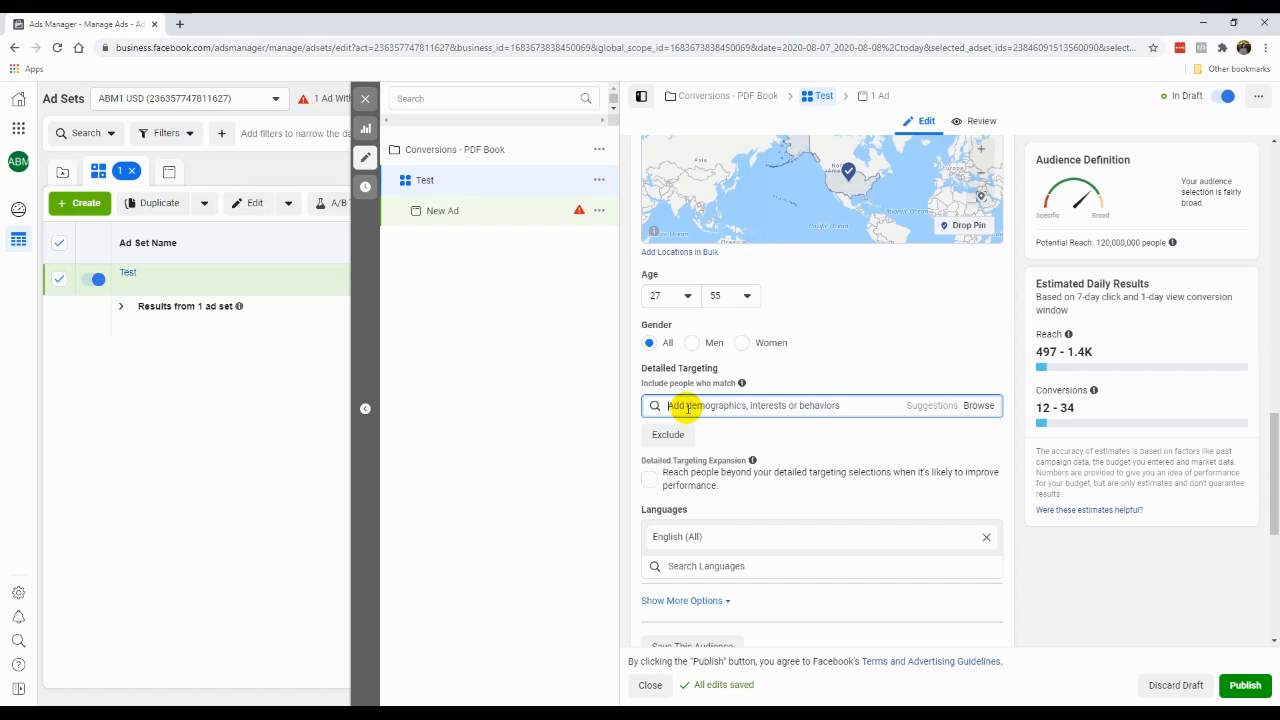
pyautogui.write('digital marketing')
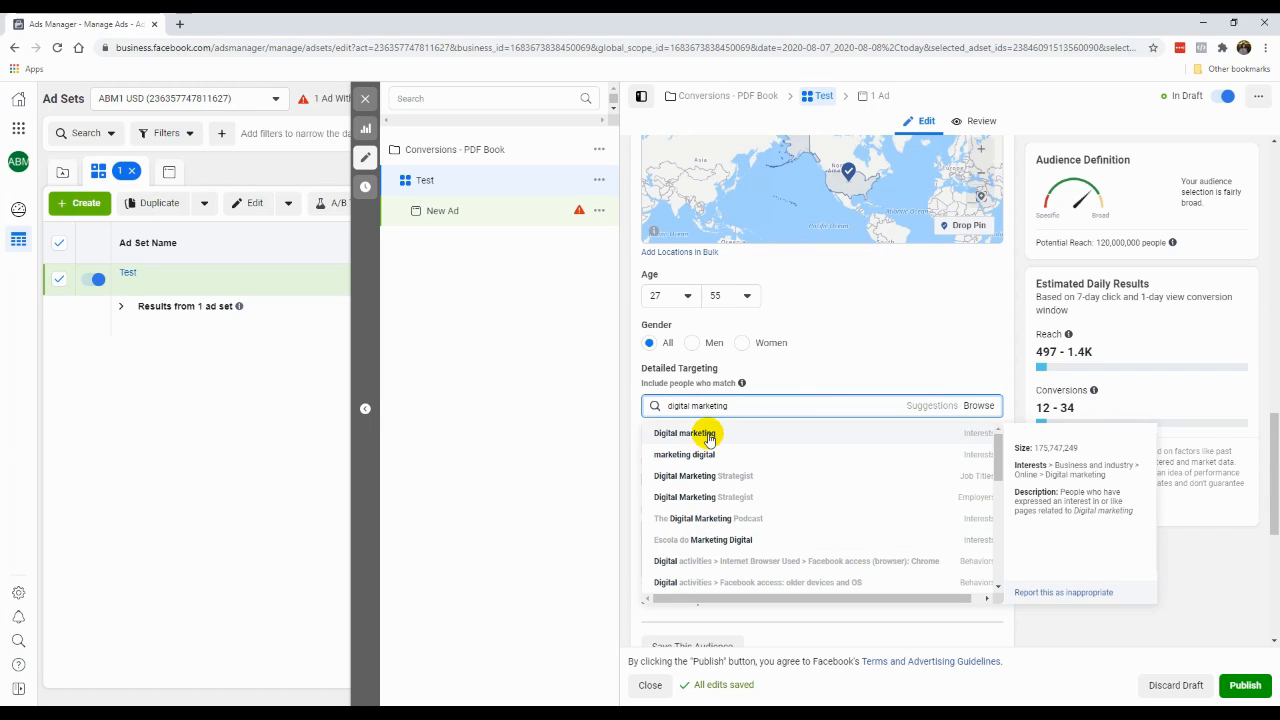
pyautogui.click(708, 437)
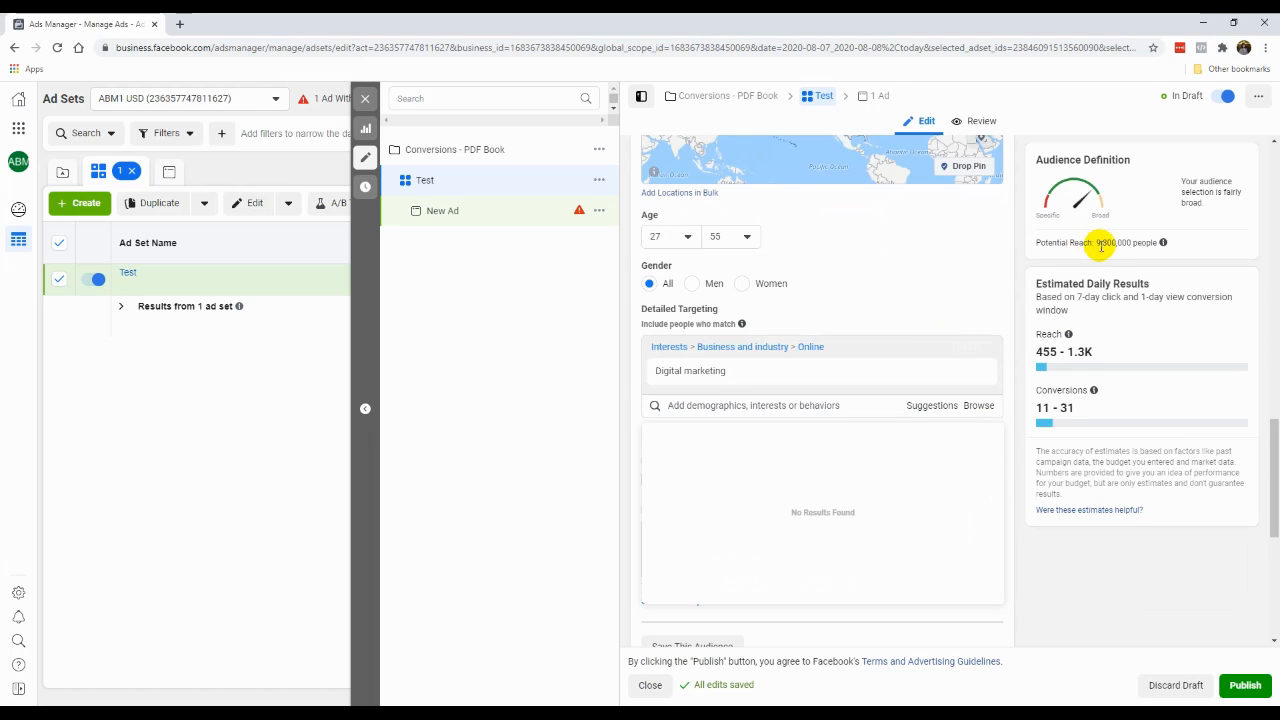
# Add the suggested "Social media marketing" interest to the audience's detailed targeting
pyautogui.moveTo(830, 372)
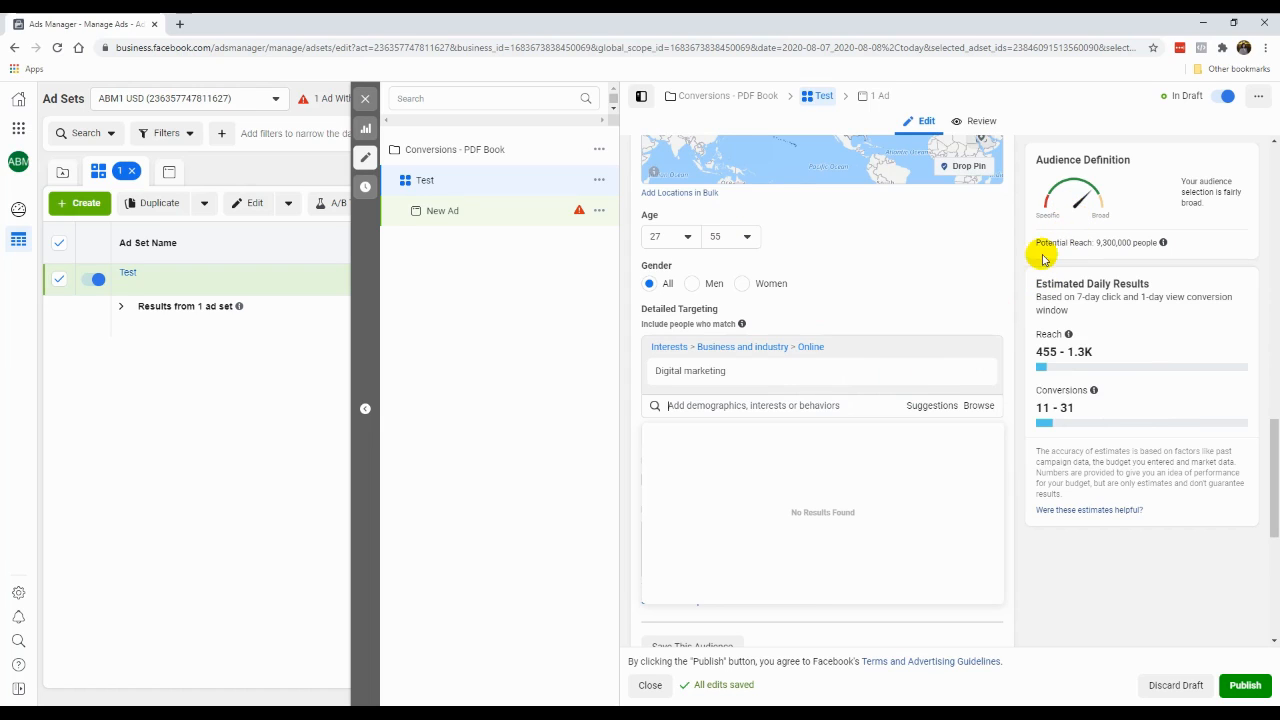
pyautogui.click(929, 410)
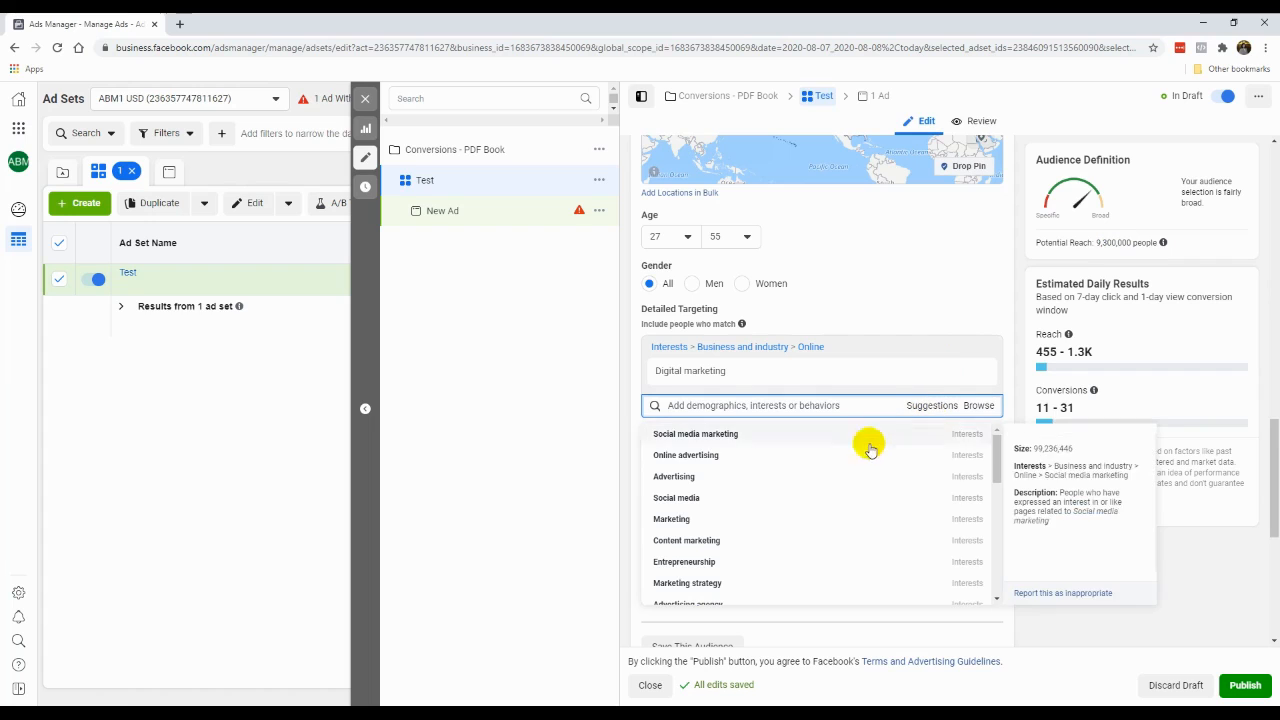
pyautogui.click(733, 436)
pyautogui.click(943, 276)
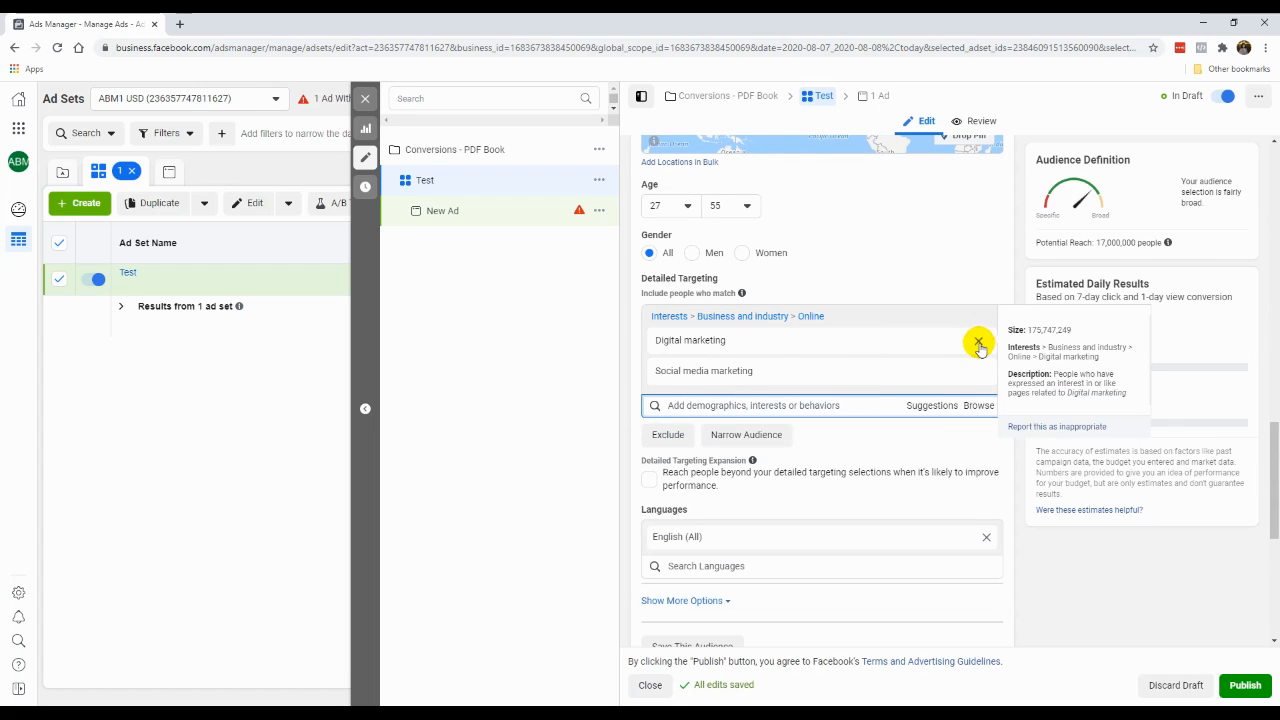
# Remove the "Digital marketing" interest from the audience's detailed targeting
pyautogui.click(979, 344)
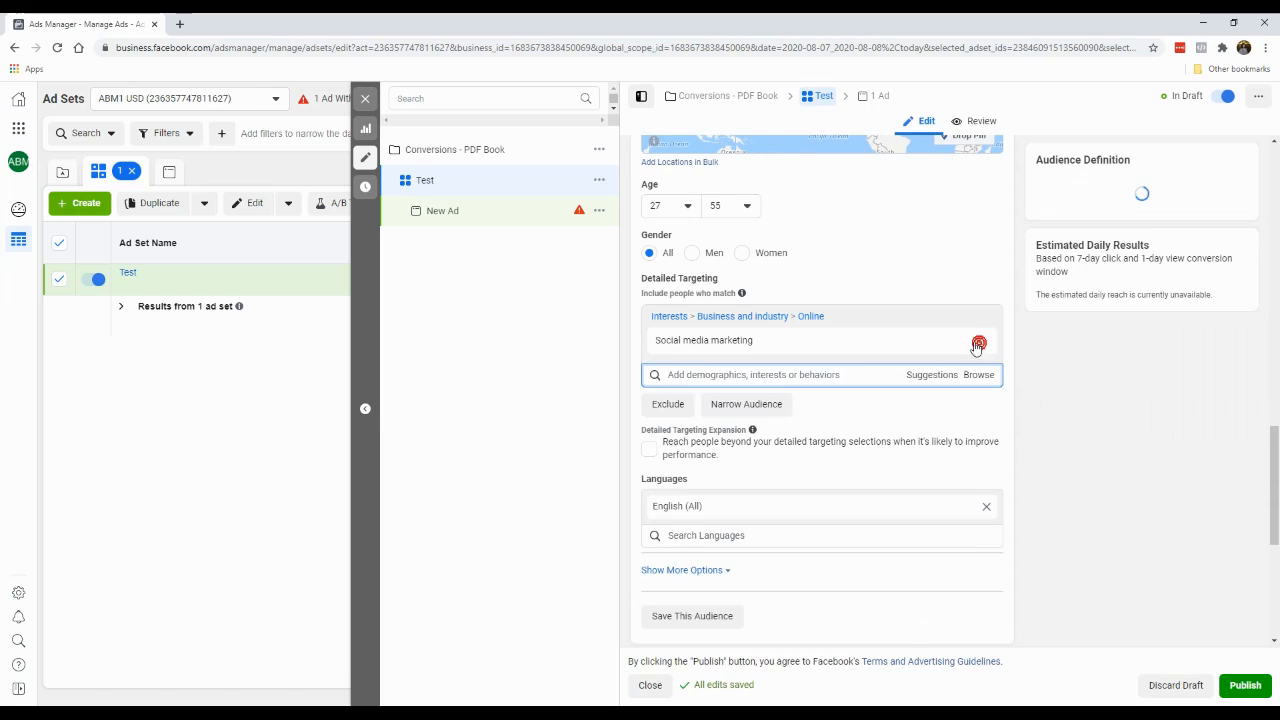
pyautogui.click(810, 374)
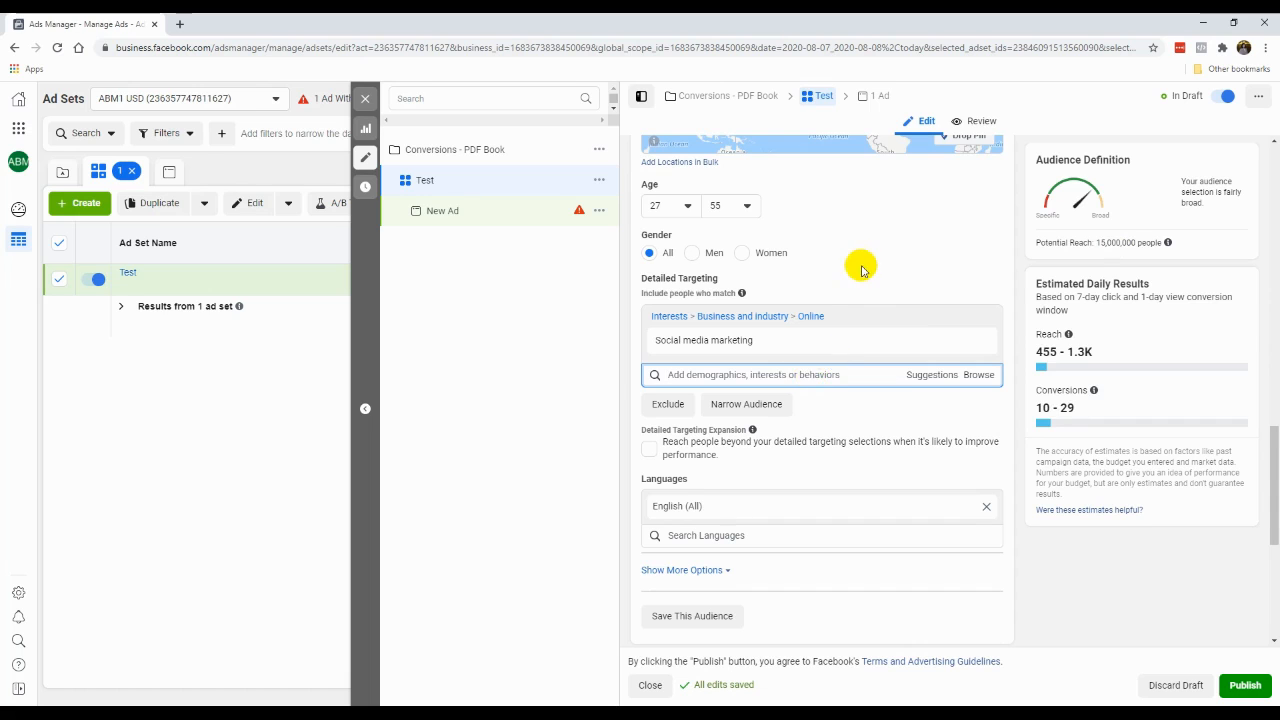
pyautogui.scroll(5, 850, 262)
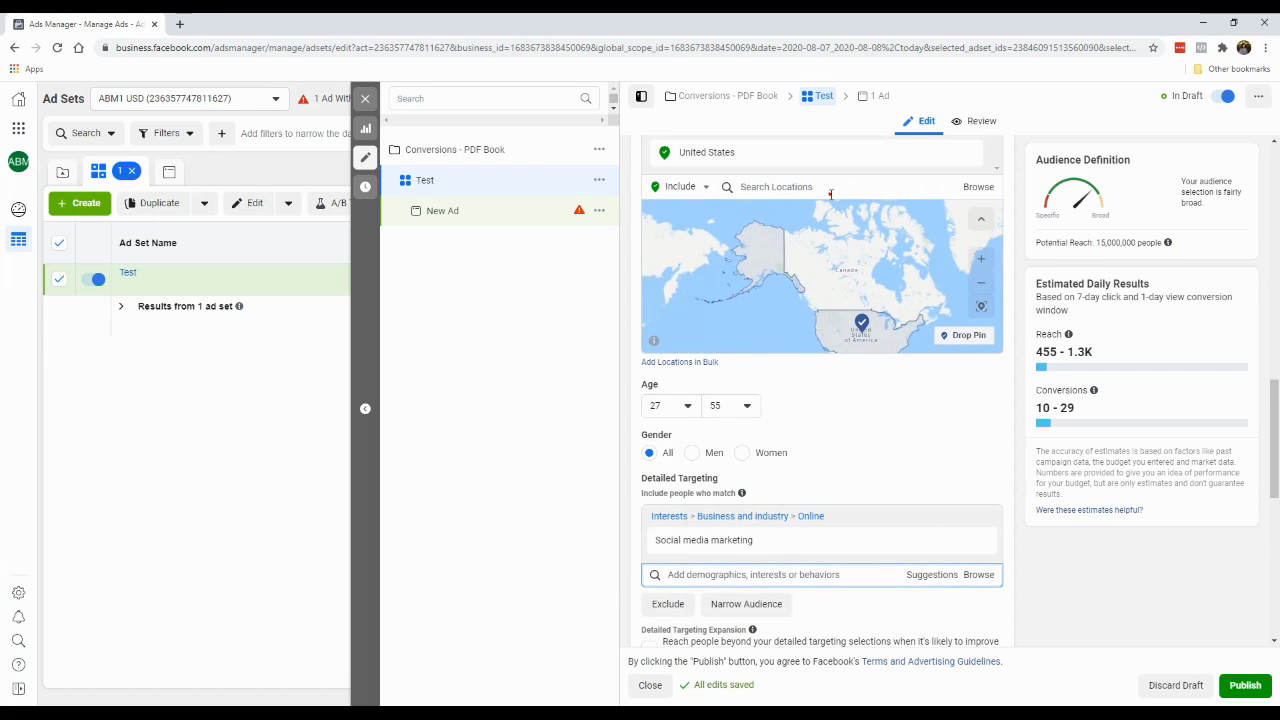
# Change the audience location to the state of California, United States
pyautogui.click(830, 192)
pyautogui.write('california')
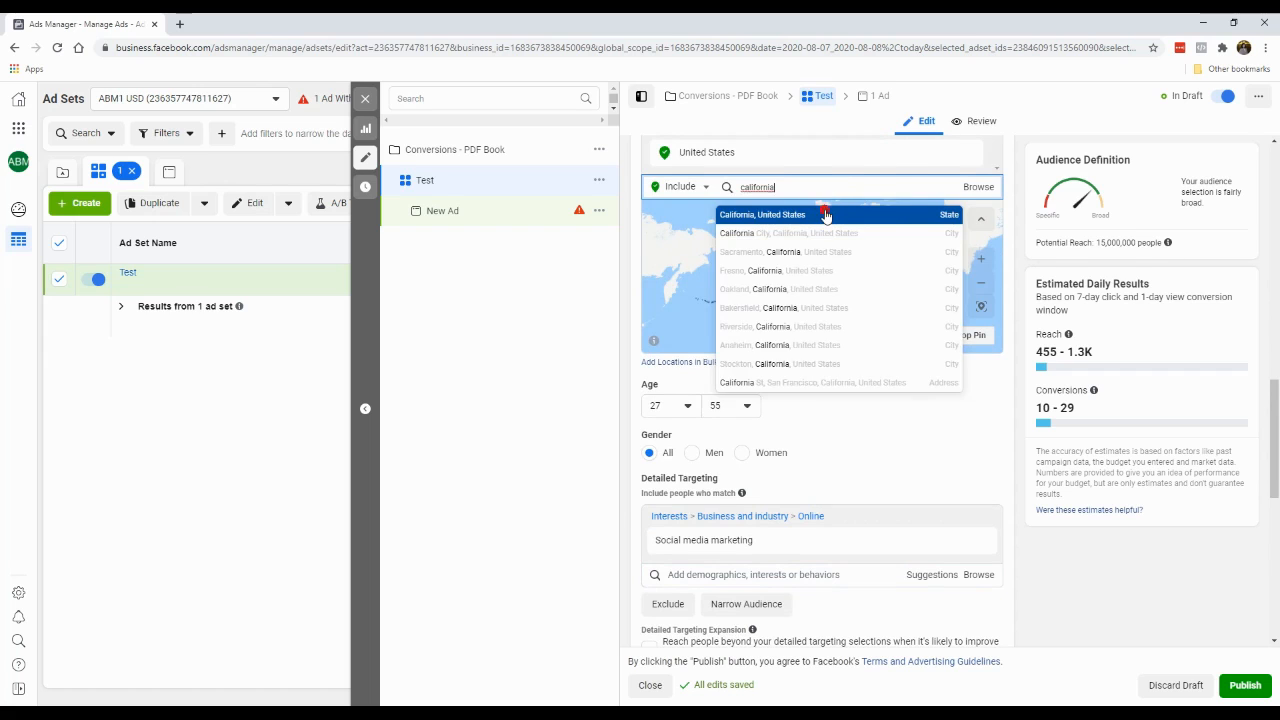
pyautogui.click(830, 210)
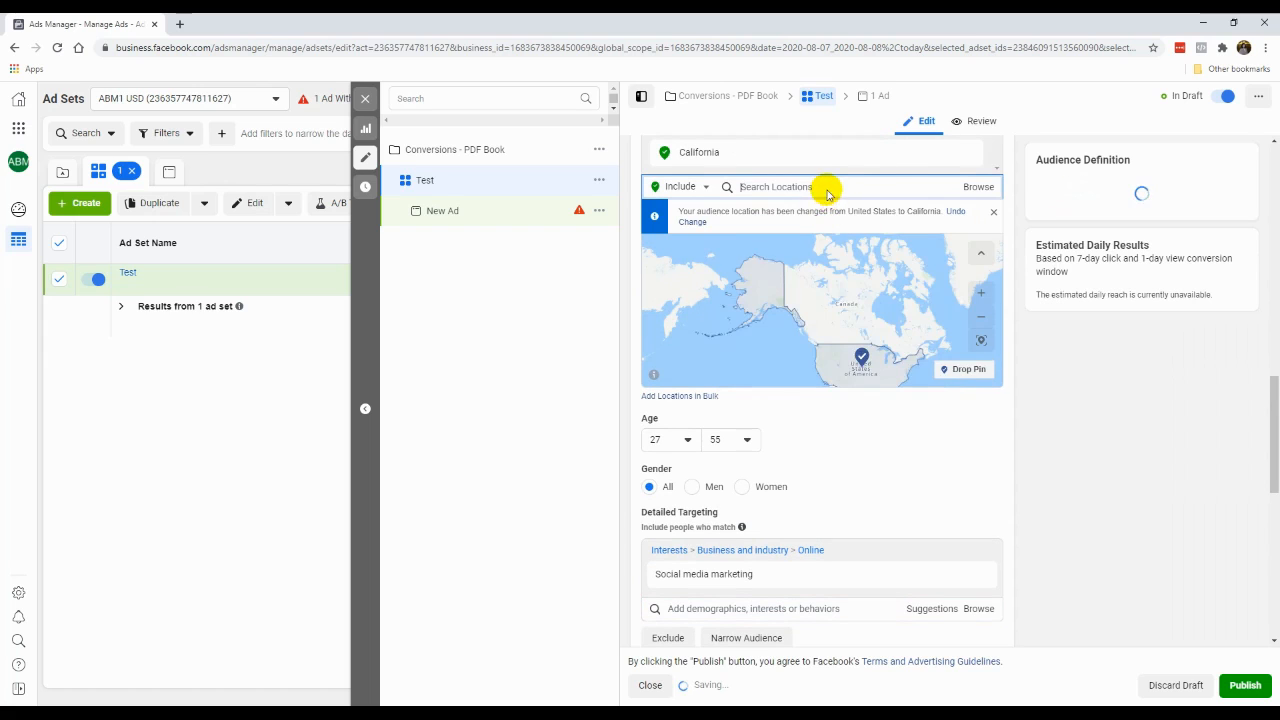
# Add the suggested "Digital marketing" interest to the detailed targeting and remove it again
pyautogui.scroll(-1, 866, 466)
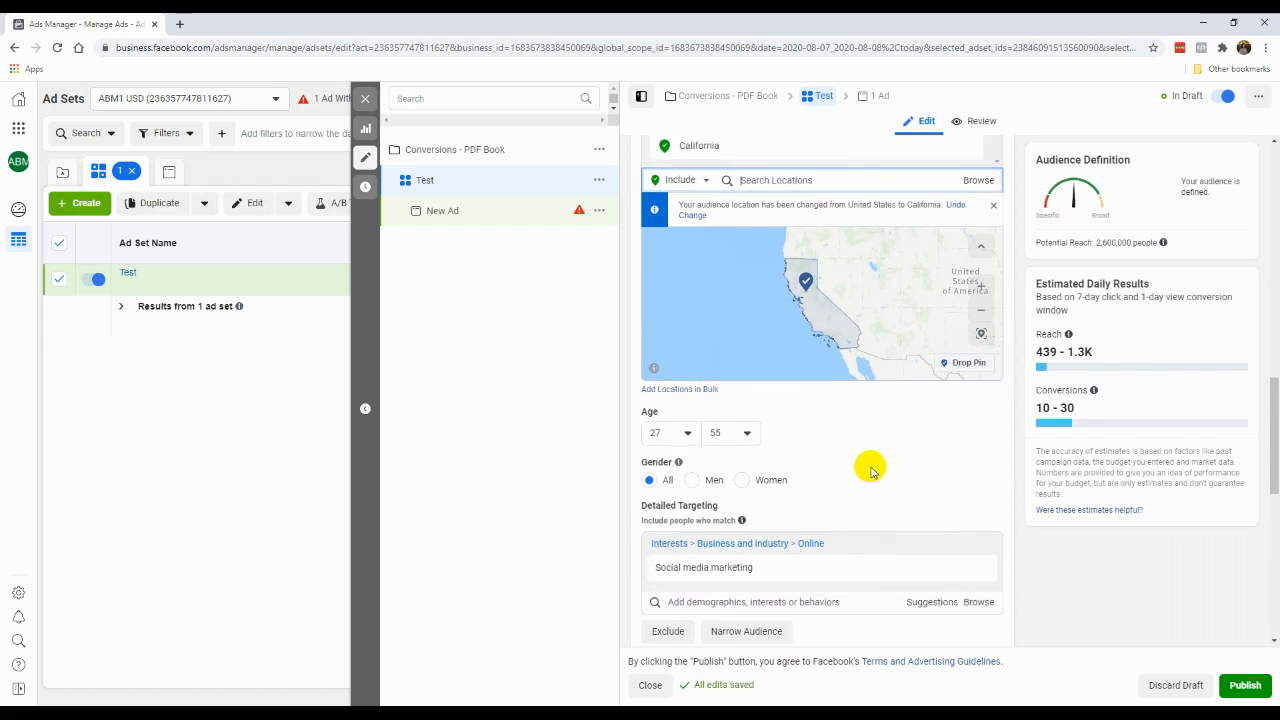
pyautogui.click(914, 540)
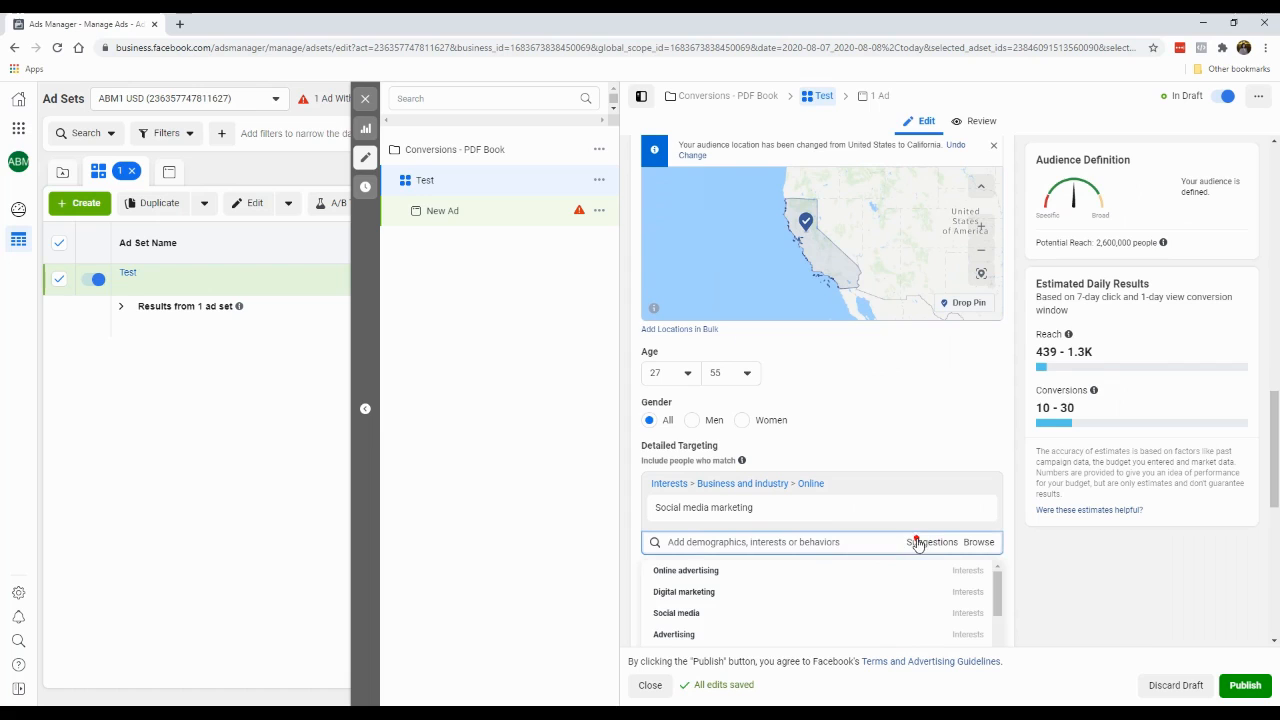
pyautogui.click(840, 591)
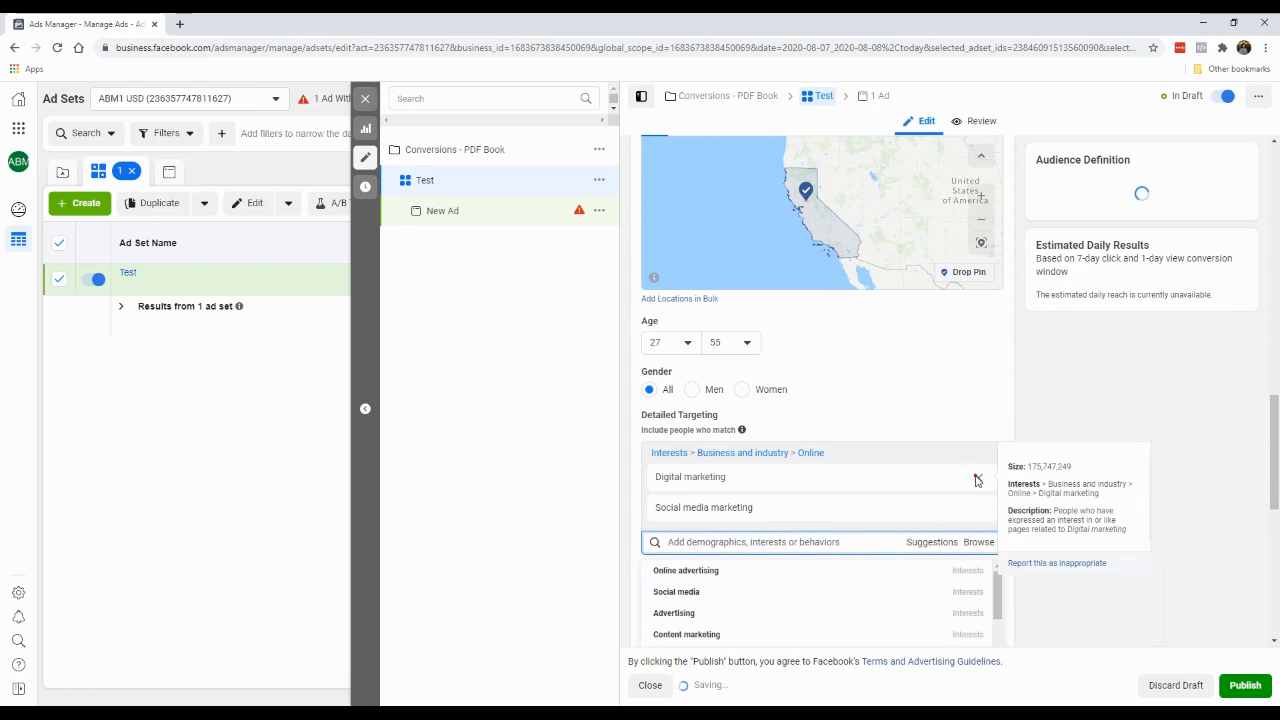
pyautogui.click(974, 476)
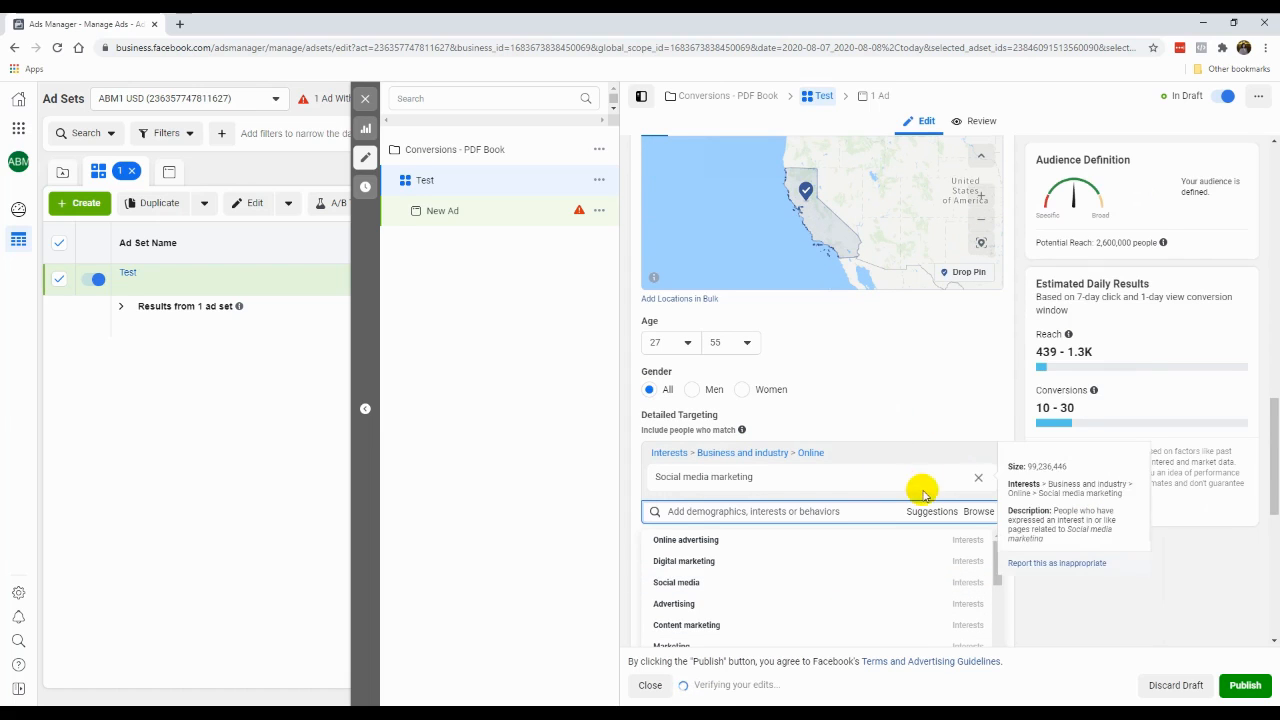
# Replace the "Social media marketing" interest with the suggested "Digital marketing" interest in the detailed targeting
pyautogui.click(846, 563)
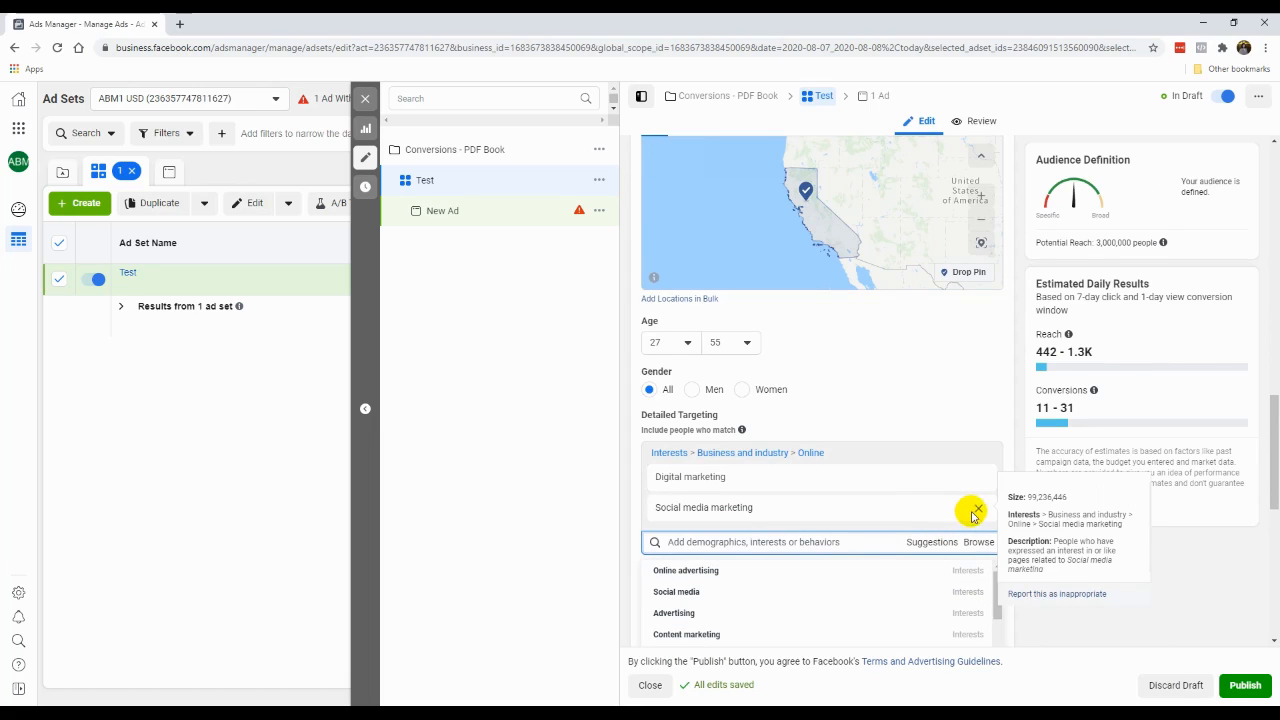
pyautogui.click(978, 511)
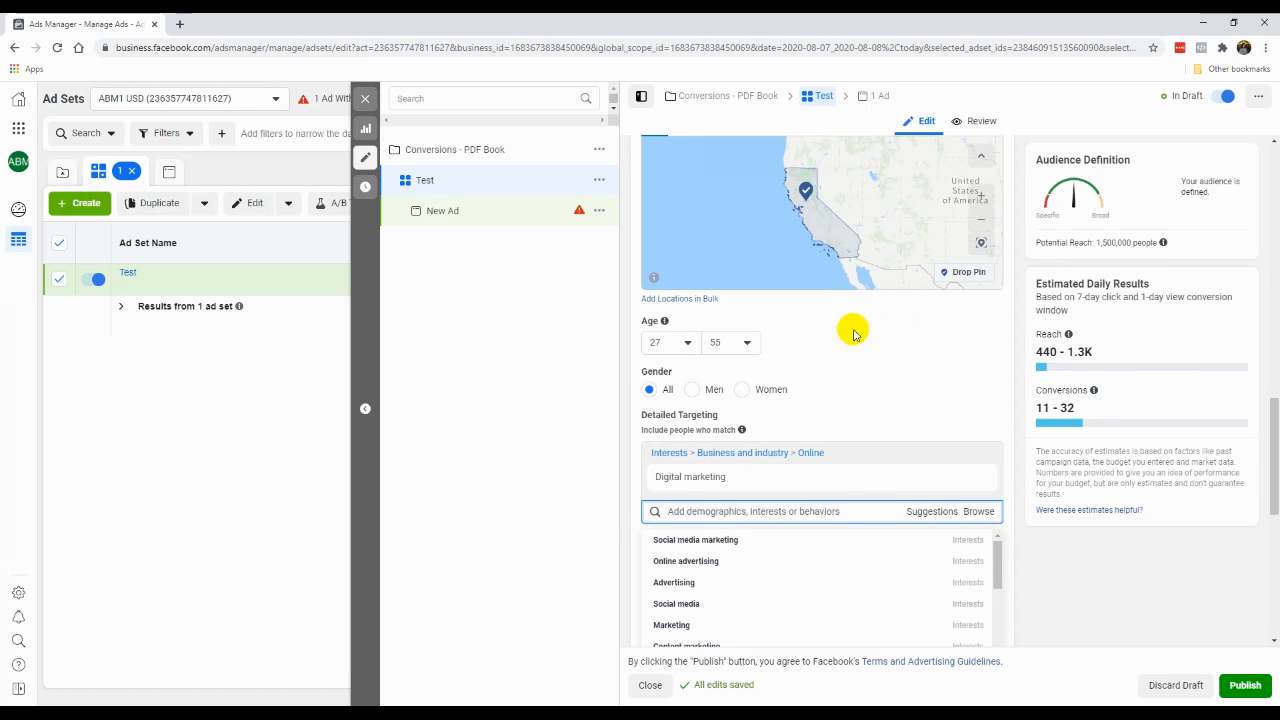
# Set the audience's minimum age to 30
pyautogui.click(727, 343)
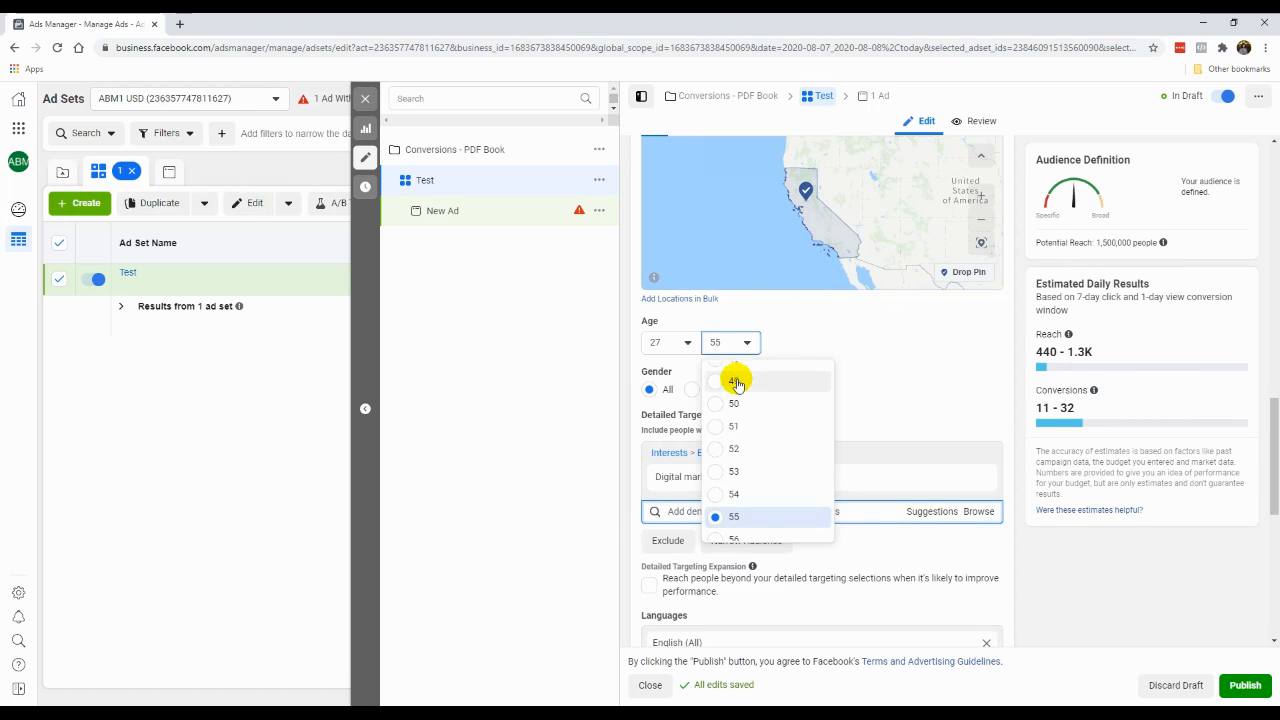
pyautogui.click(672, 343)
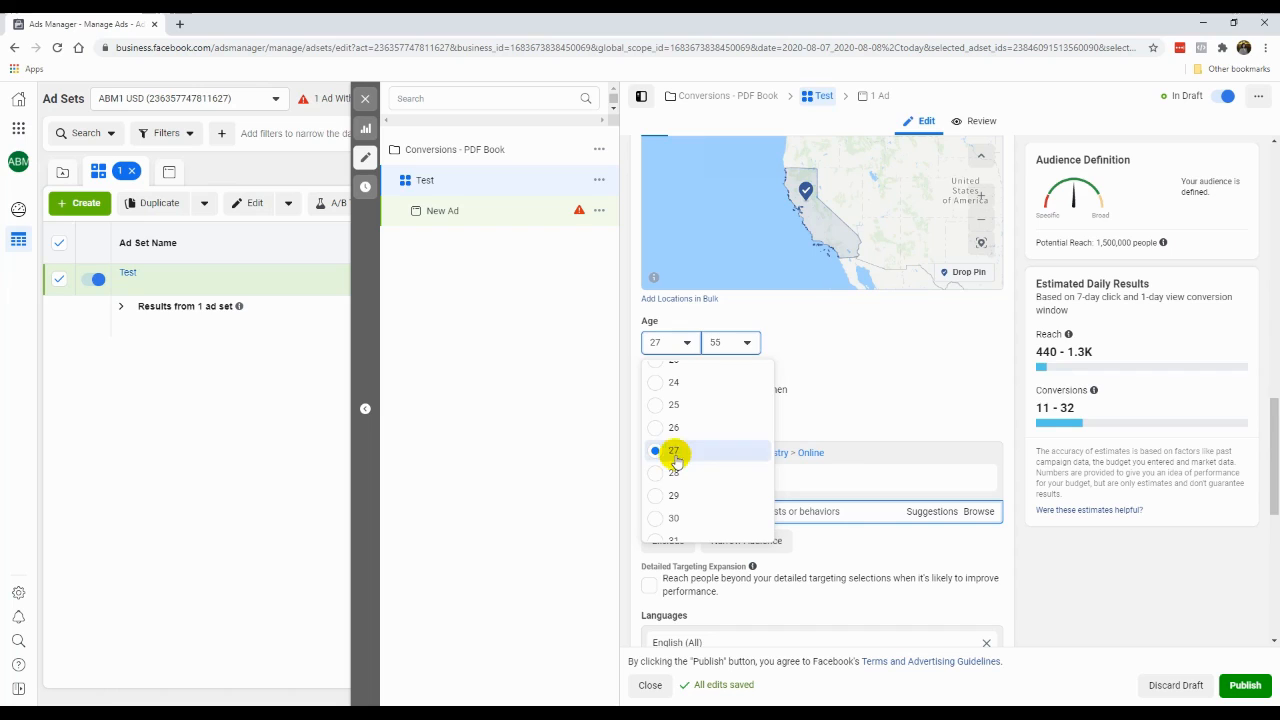
pyautogui.click(684, 519)
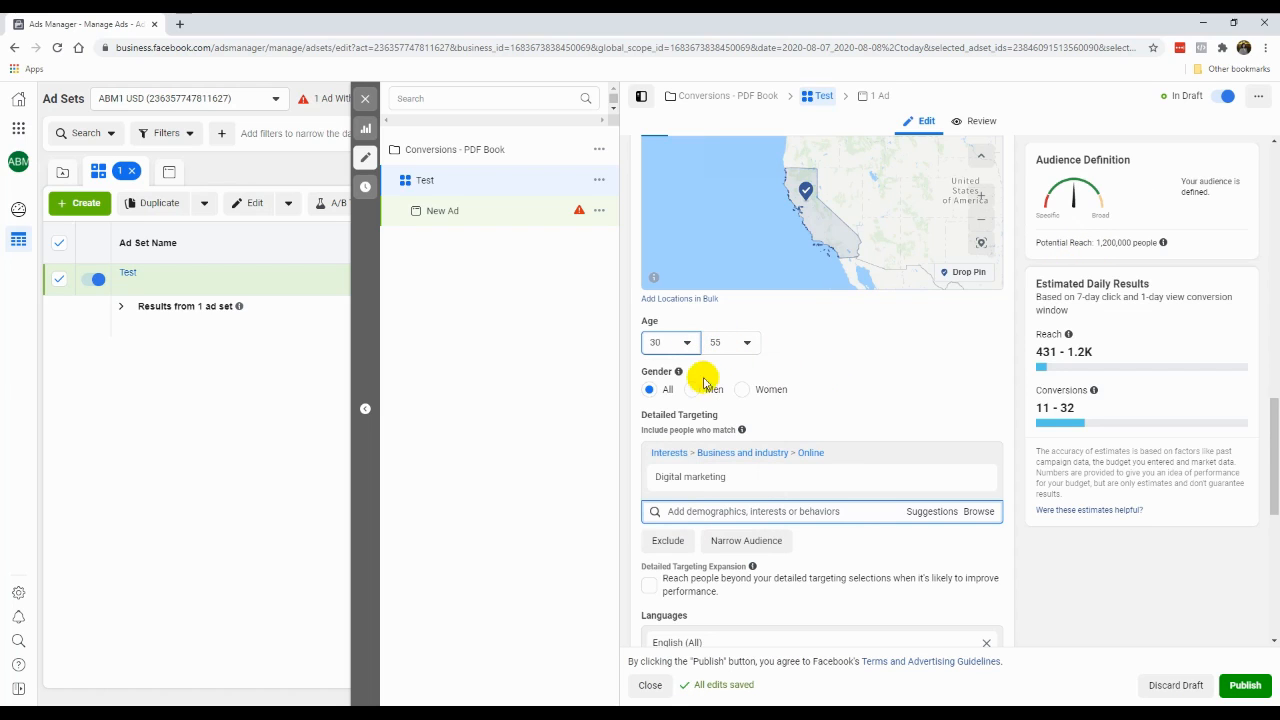
pyautogui.click(589, 422)
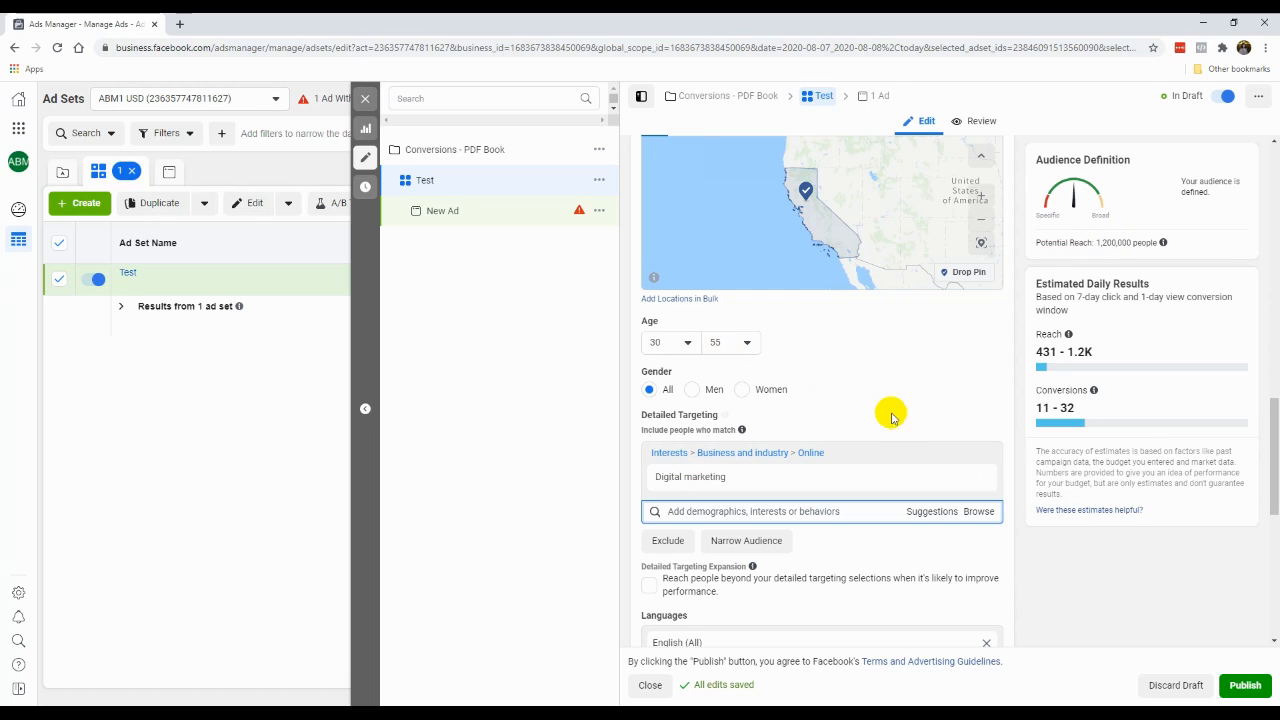
pyautogui.scroll(-1, 835, 530)
pyautogui.scroll(-2, 835, 530)
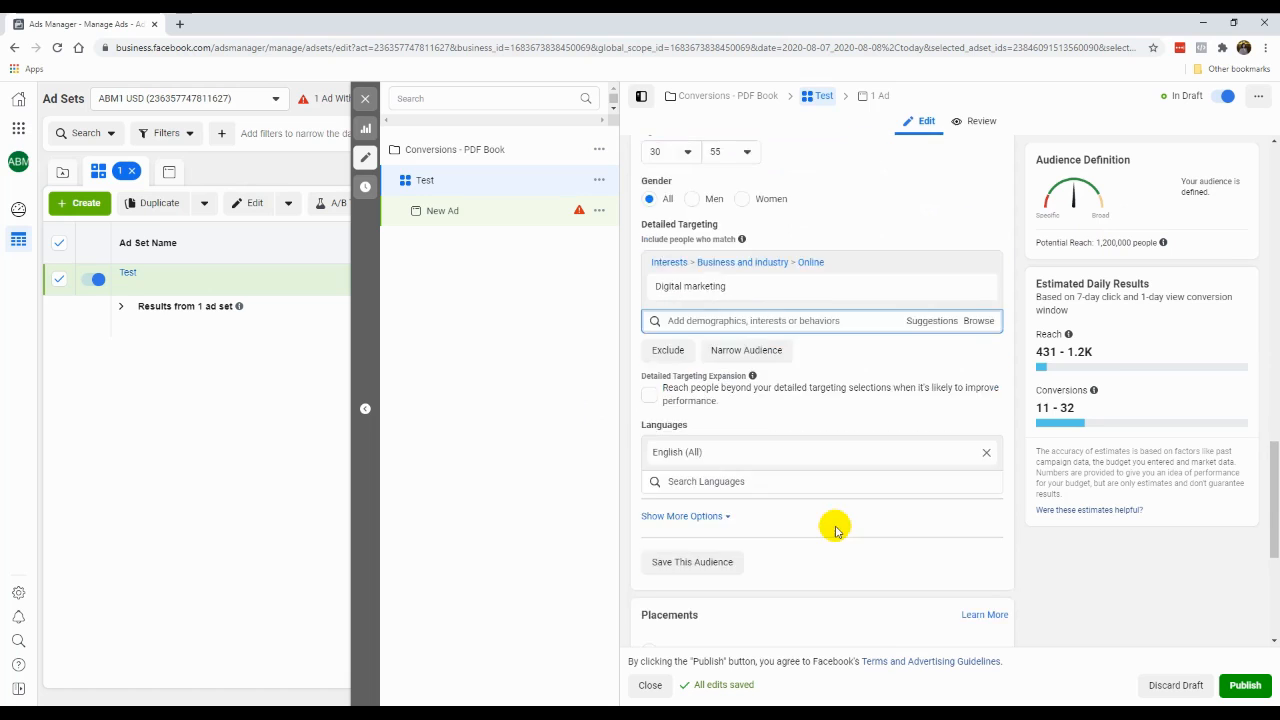
pyautogui.scroll(-2, 835, 530)
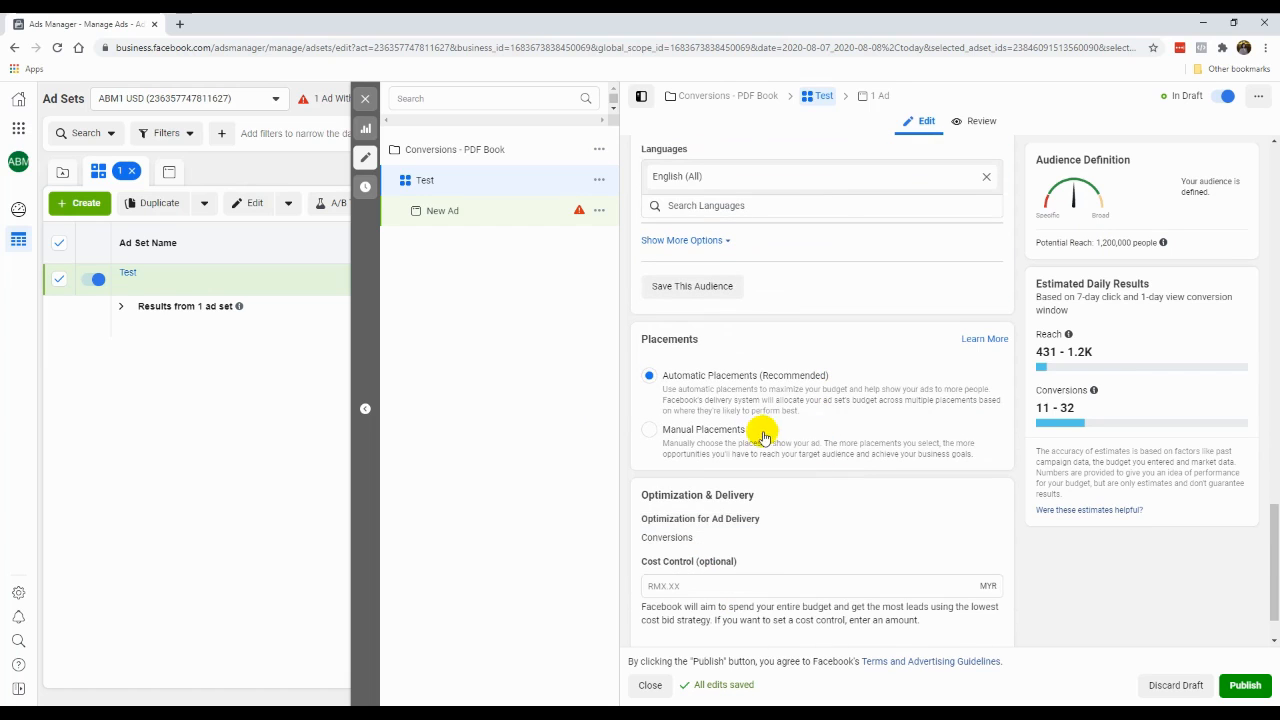
# Change the audience location from California back to the whole United States
pyautogui.scroll(5, 794, 278)
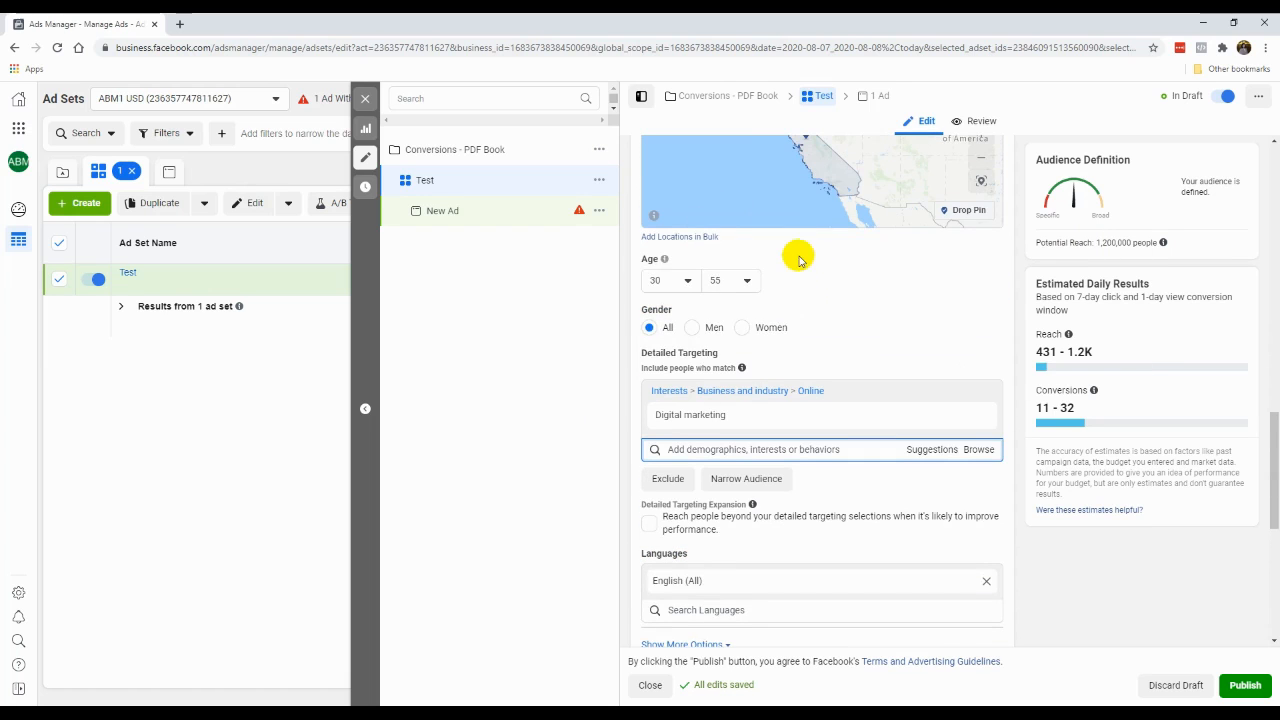
pyautogui.scroll(1, 848, 165)
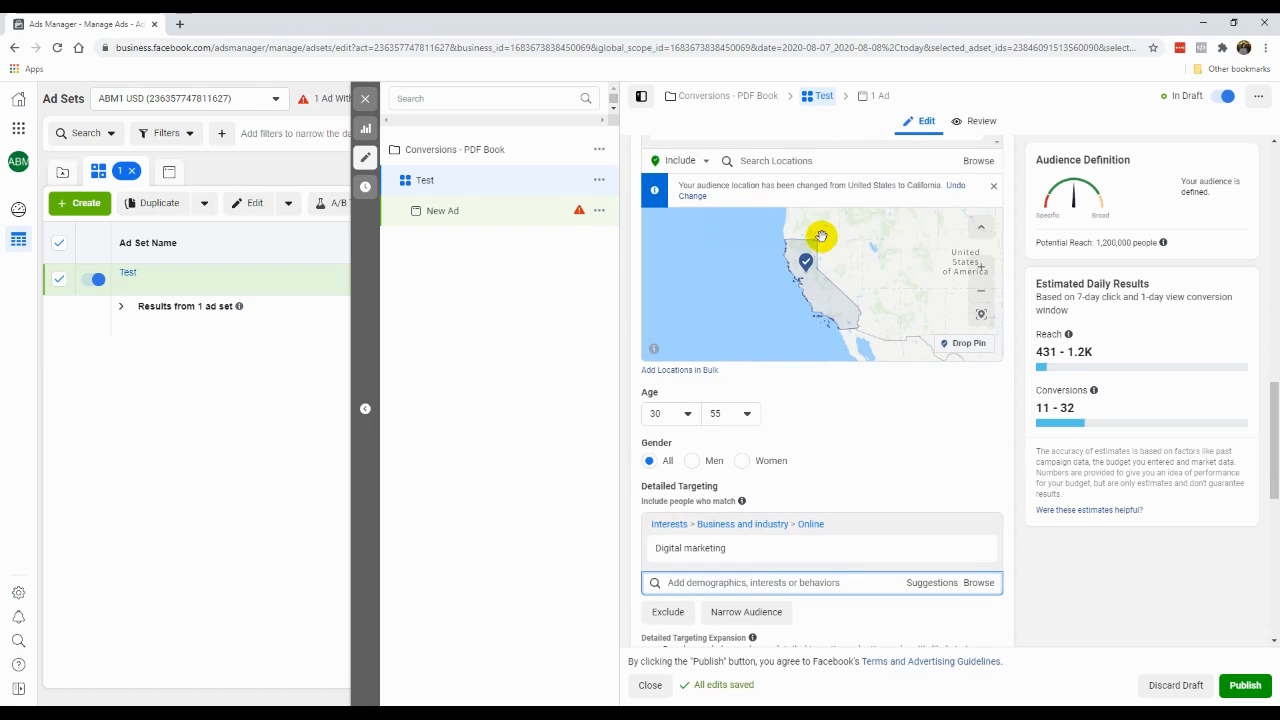
pyautogui.moveTo(740, 482)
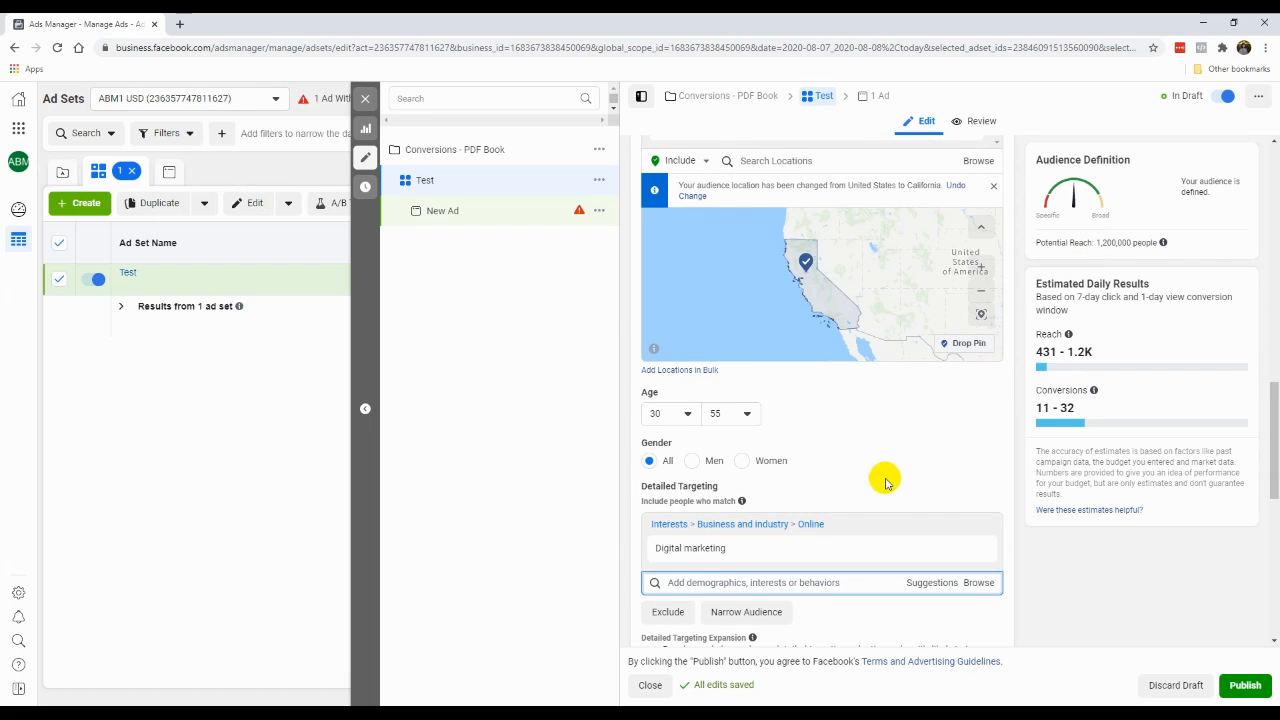
pyautogui.scroll(2, 880, 474)
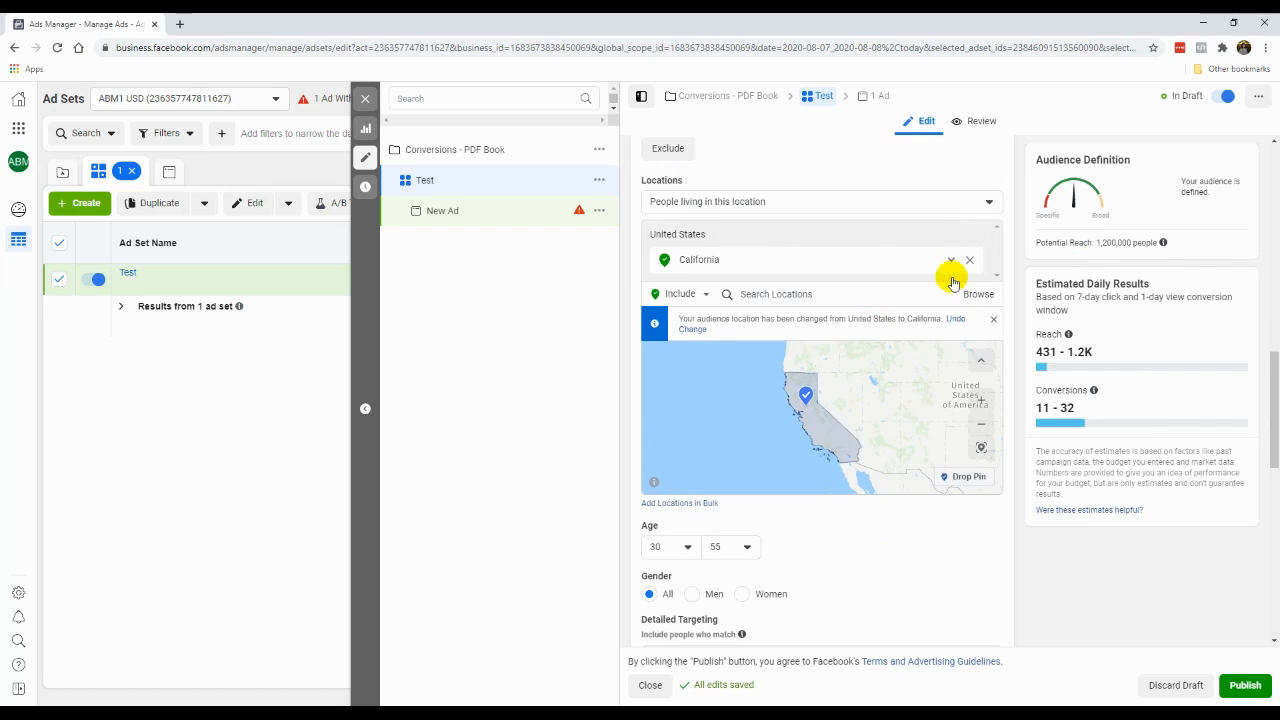
pyautogui.write('unit')
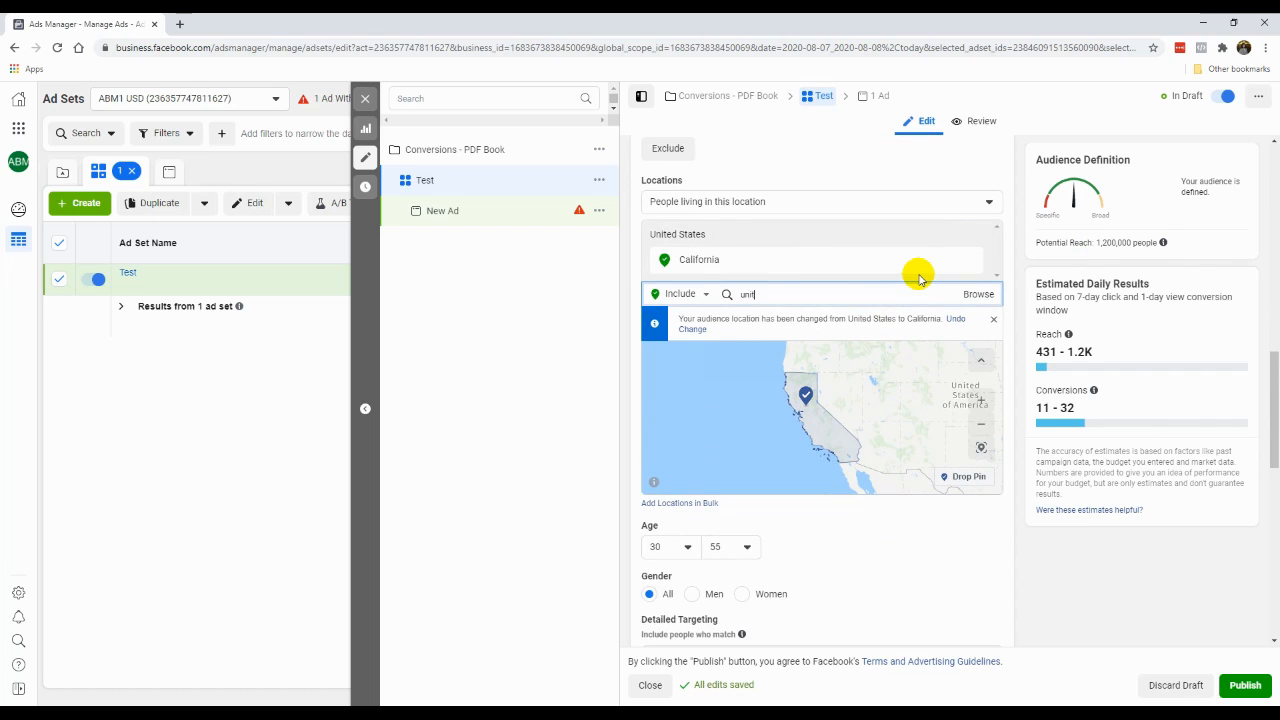
pyautogui.write('ed states')
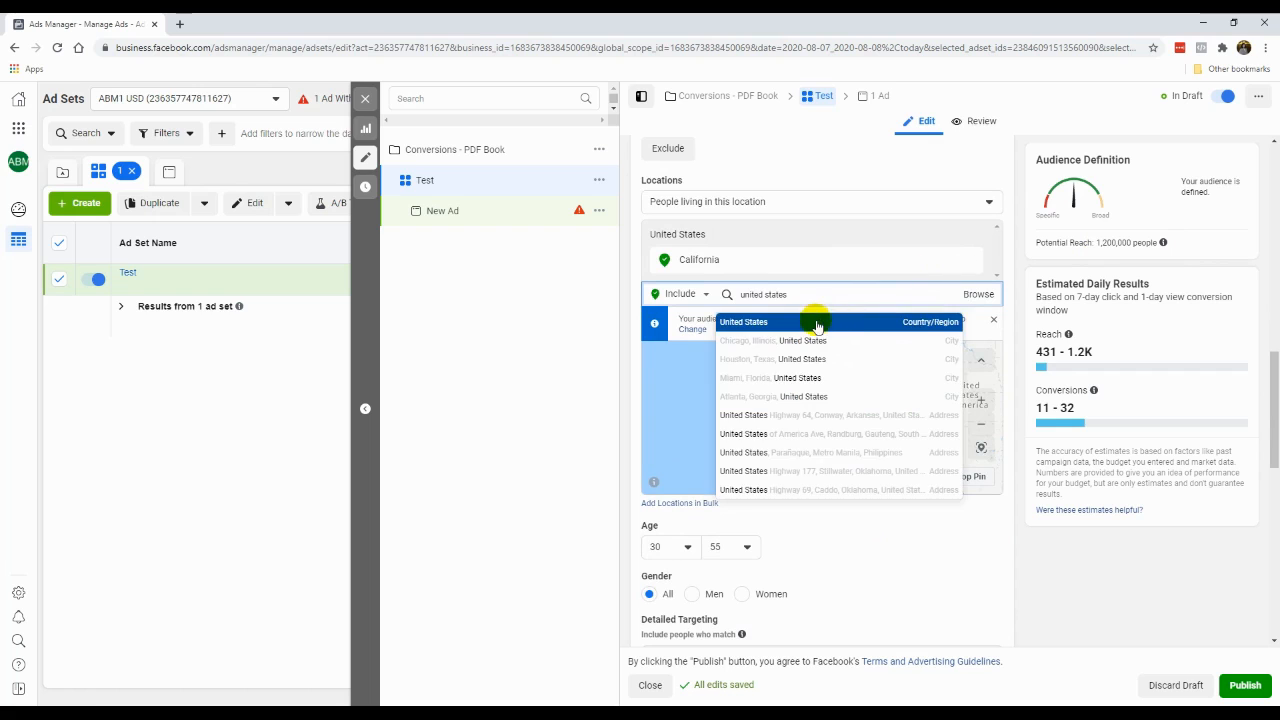
pyautogui.click(808, 322)
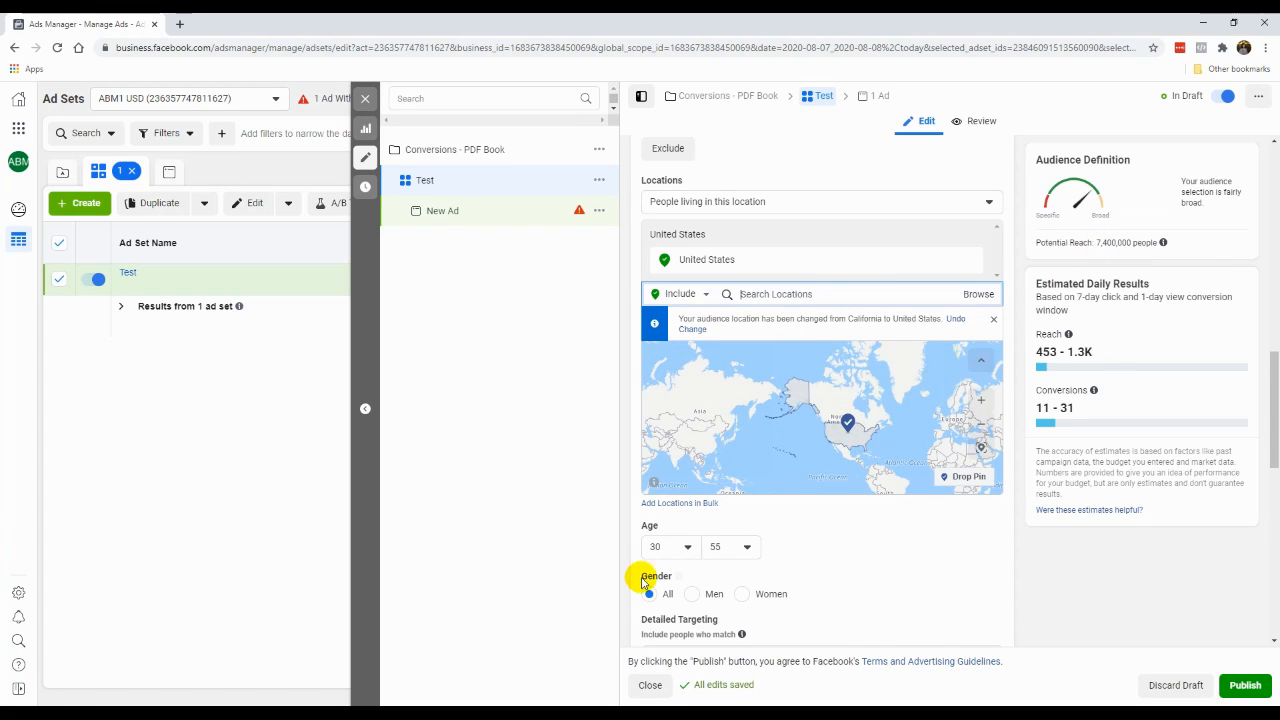
# Add the "Gary Vaynerchuk" interest to the detailed targeting and remove the "Digital marketing" interest
pyautogui.scroll(-1, 651, 571)
pyautogui.scroll(-2, 668, 490)
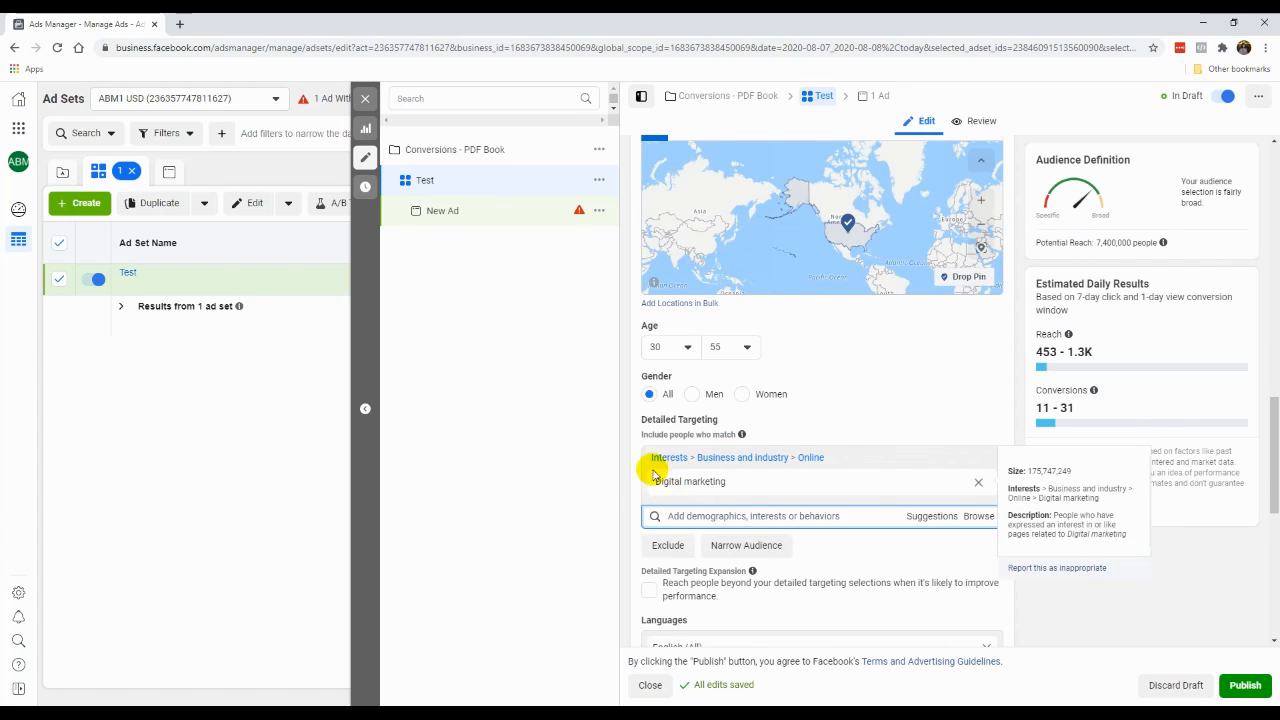
pyautogui.click(858, 516)
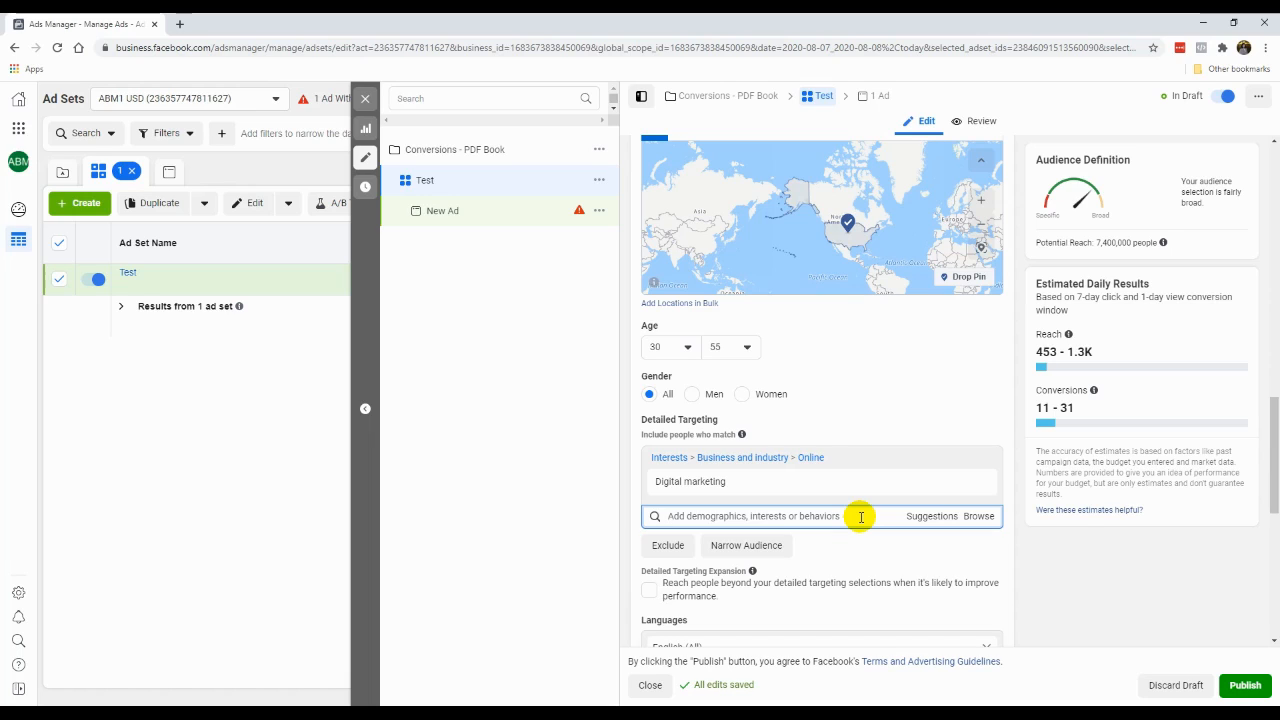
pyautogui.write('gary vayner')
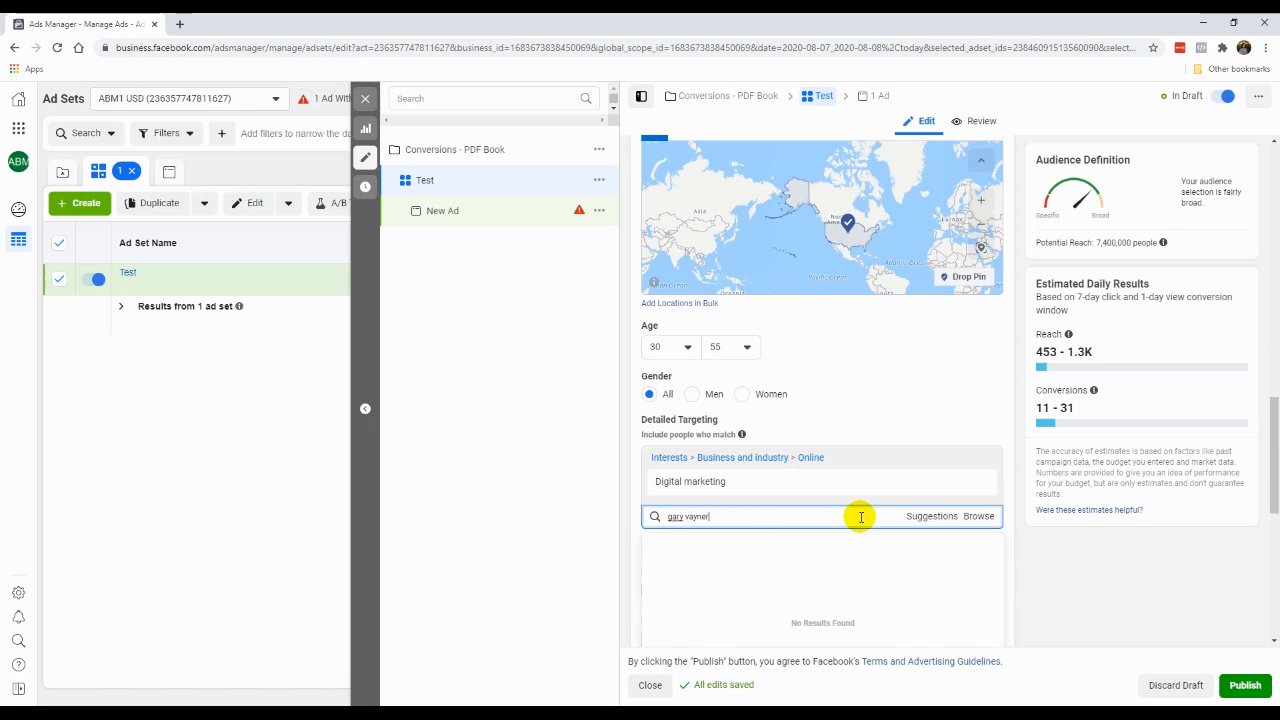
pyautogui.write('chuk')
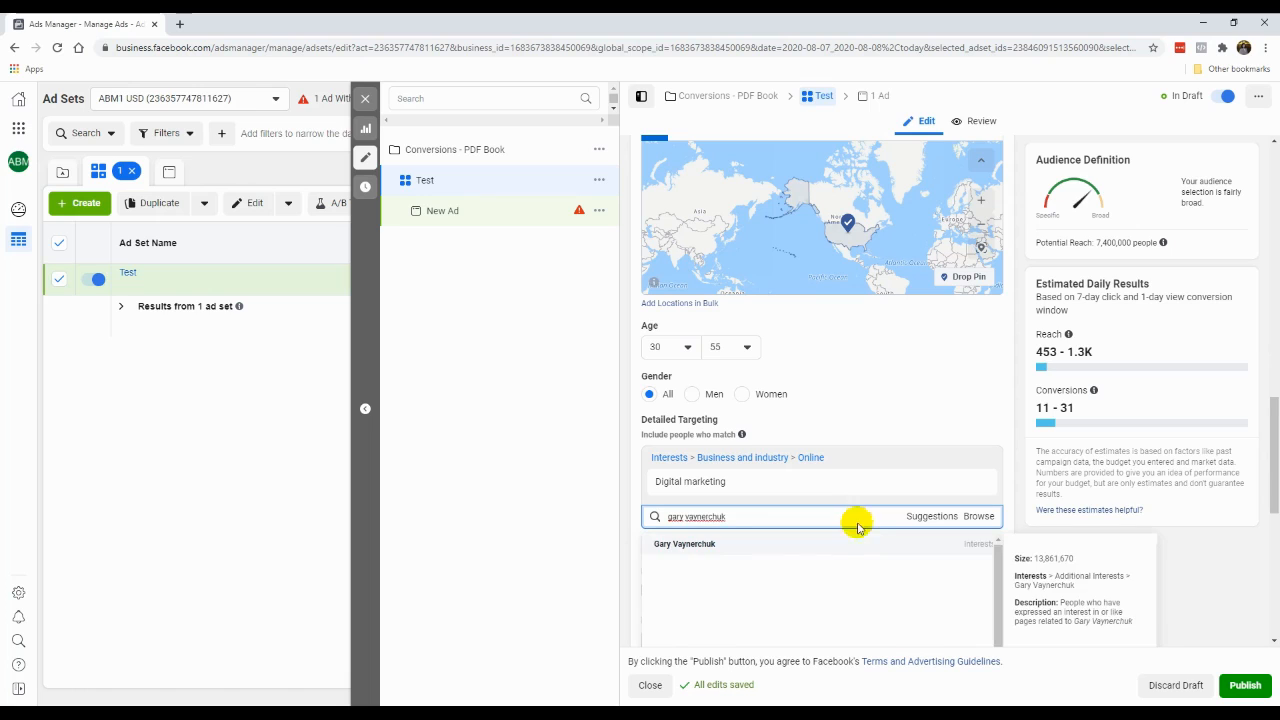
pyautogui.click(850, 539)
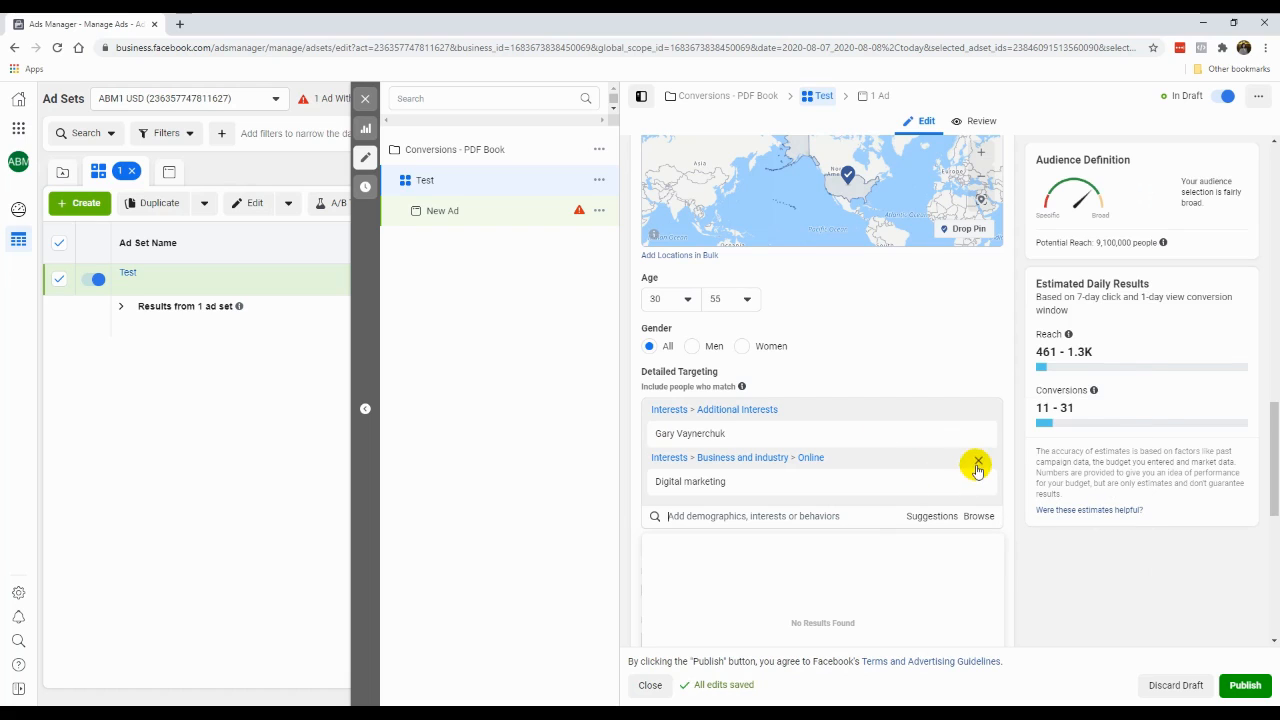
pyautogui.click(977, 466)
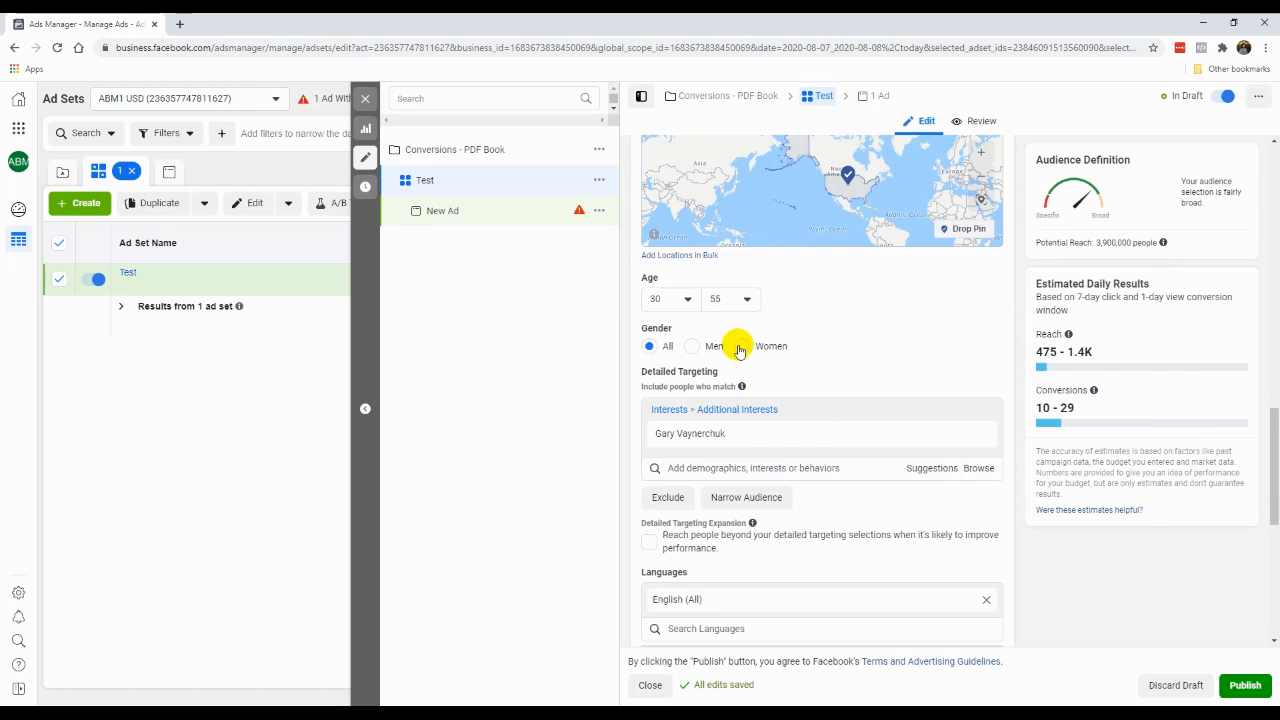
# Add the suggested "Grant Cardone" interest to the audience's detailed targeting
pyautogui.click(920, 467)
pyautogui.click(838, 494)
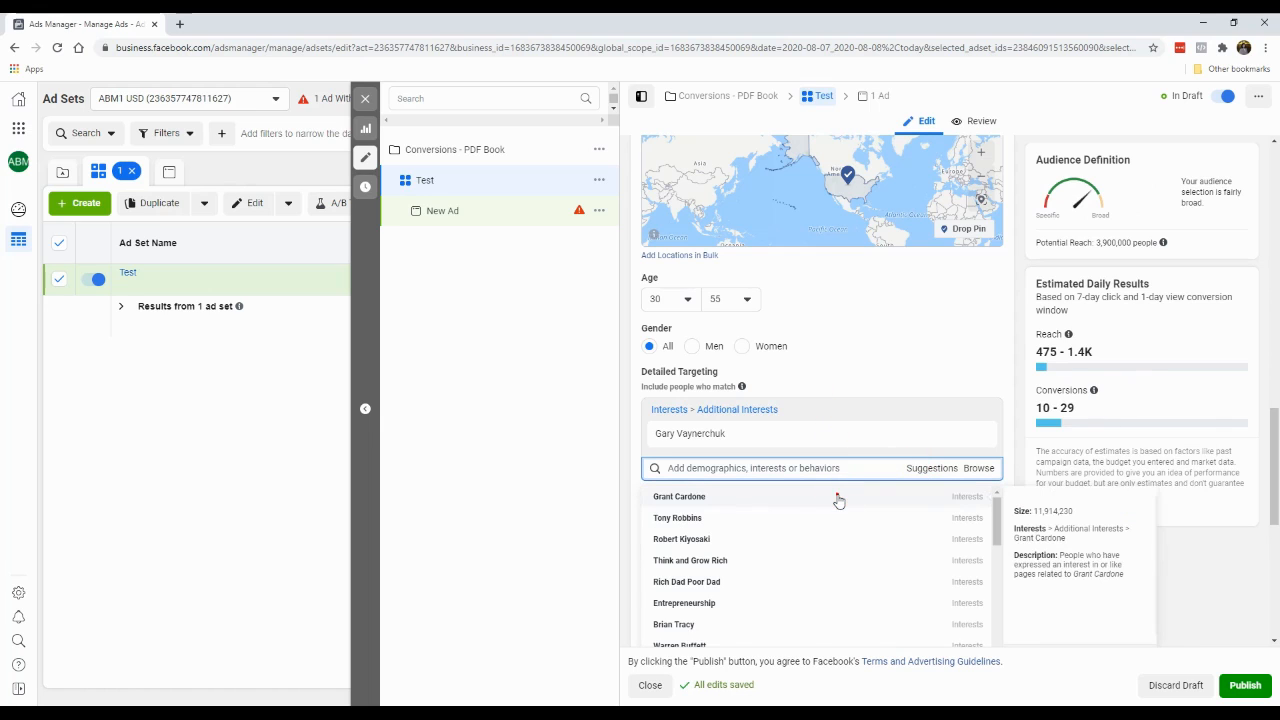
pyautogui.click(922, 344)
pyautogui.scroll(2, 920, 355)
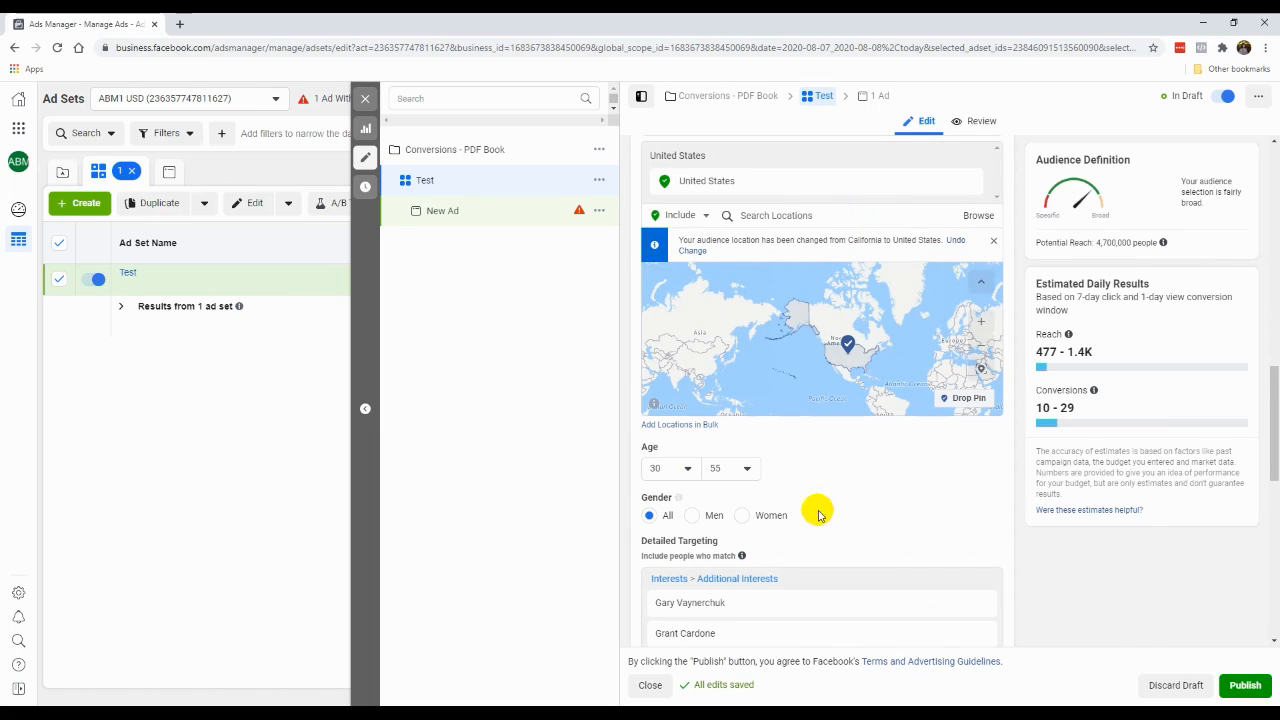
# Add the "Email marketing" interest to the detailed targeting and remove the "Gary Vaynerchuk" and "Grant Cardone" interests
pyautogui.scroll(-1, 817, 509)
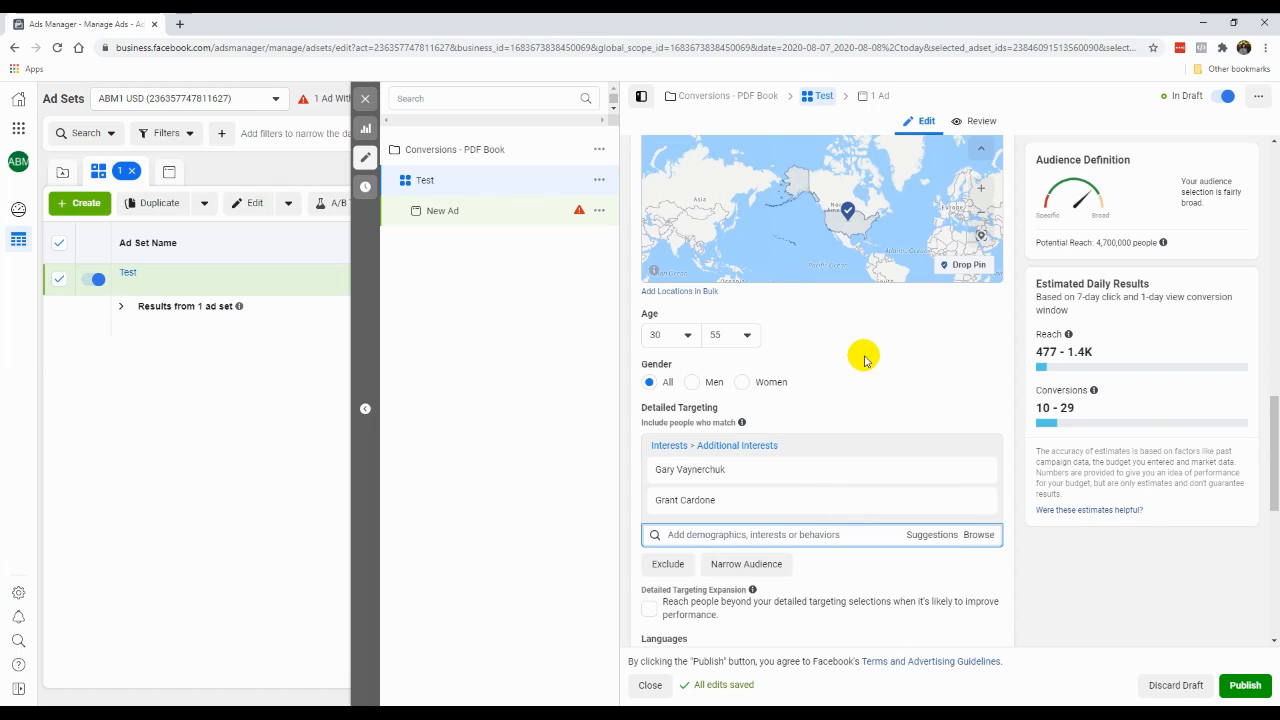
pyautogui.scroll(-1, 864, 360)
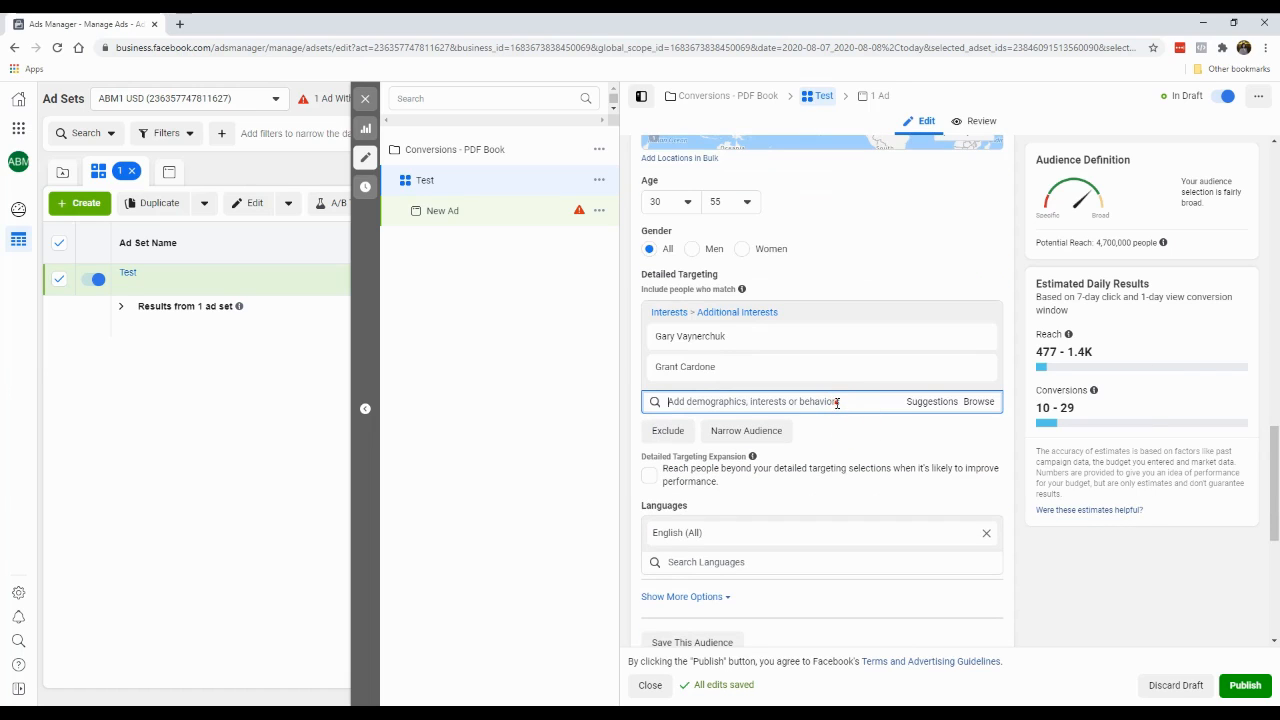
pyautogui.click(837, 402)
pyautogui.write('email')
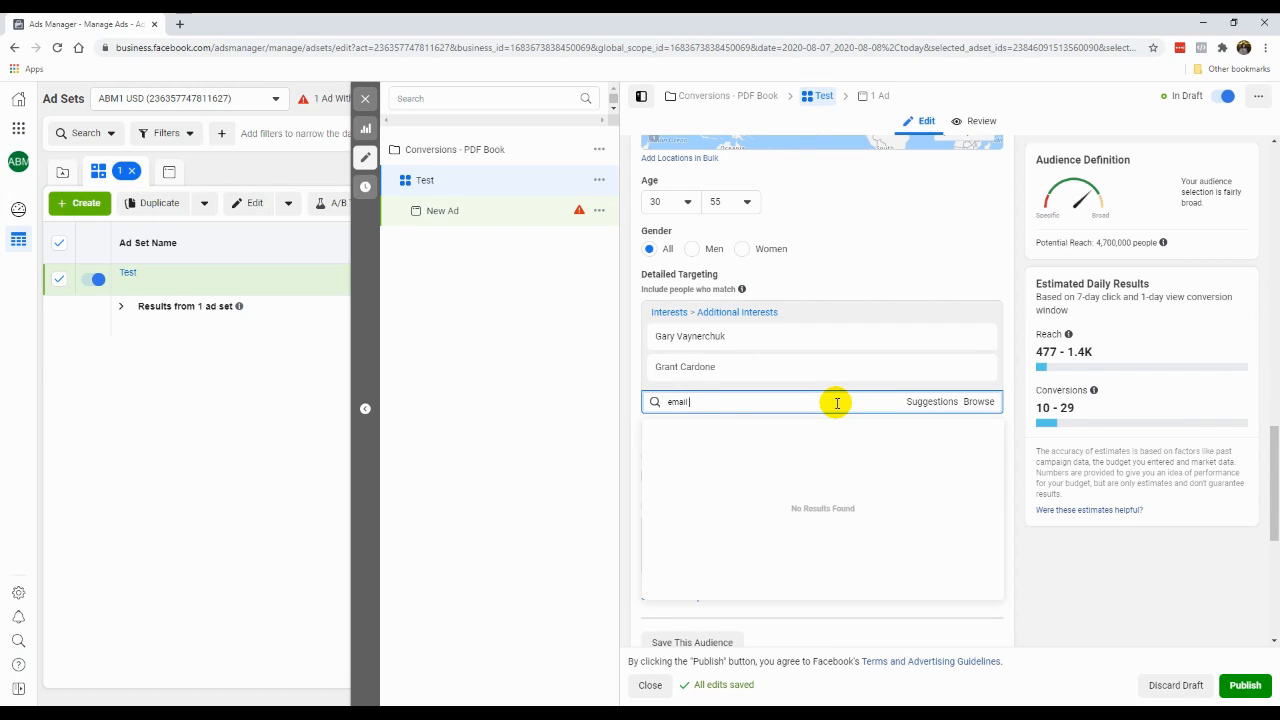
pyautogui.write(' marketing')
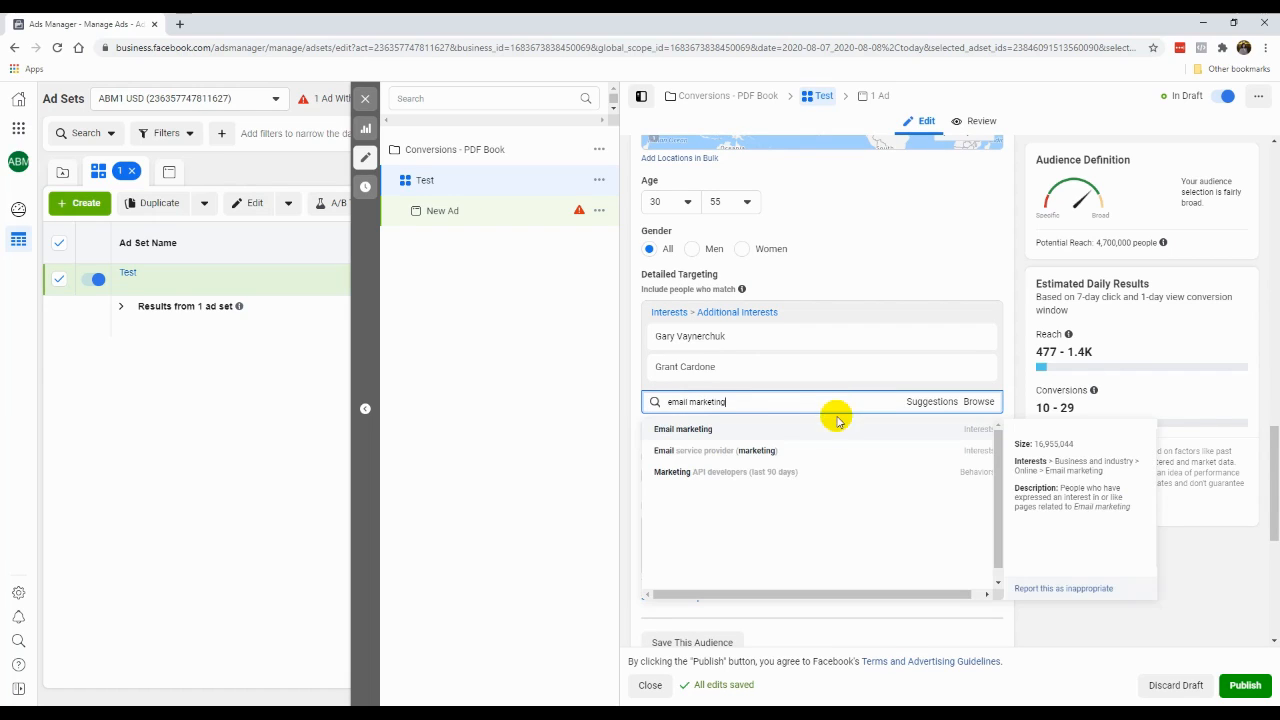
pyautogui.click(837, 428)
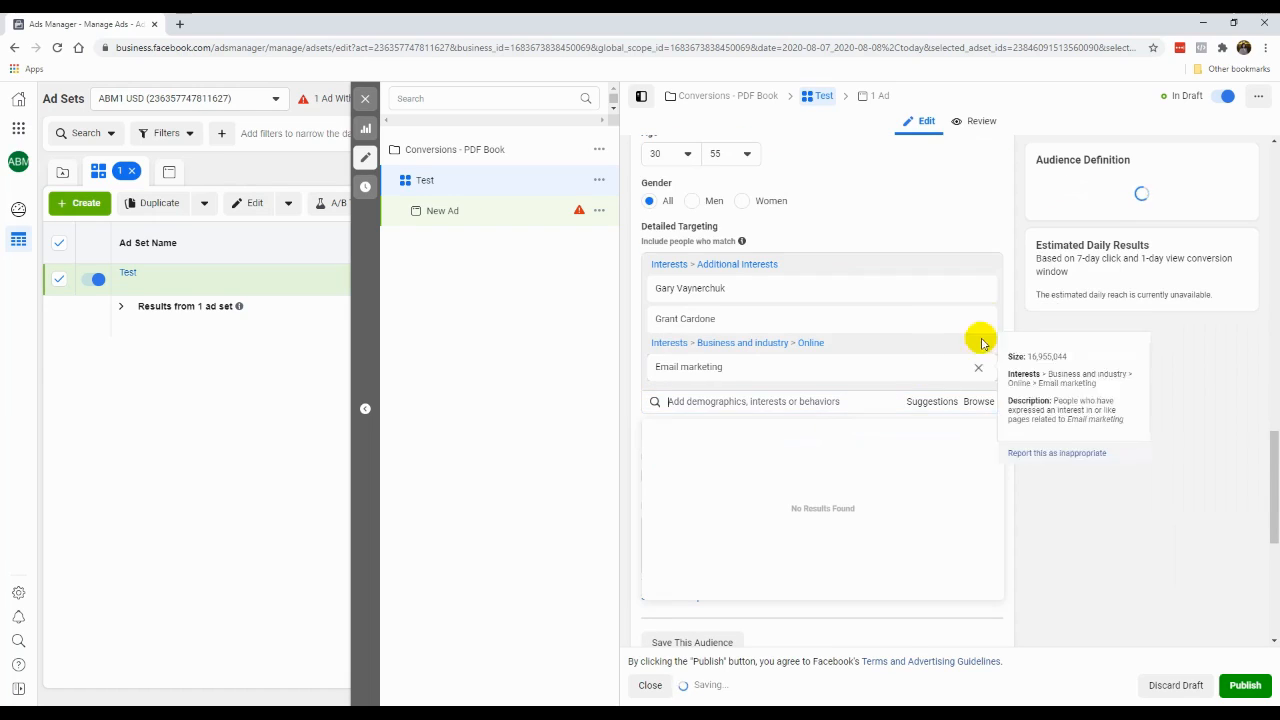
pyautogui.click(981, 290)
pyautogui.click(981, 289)
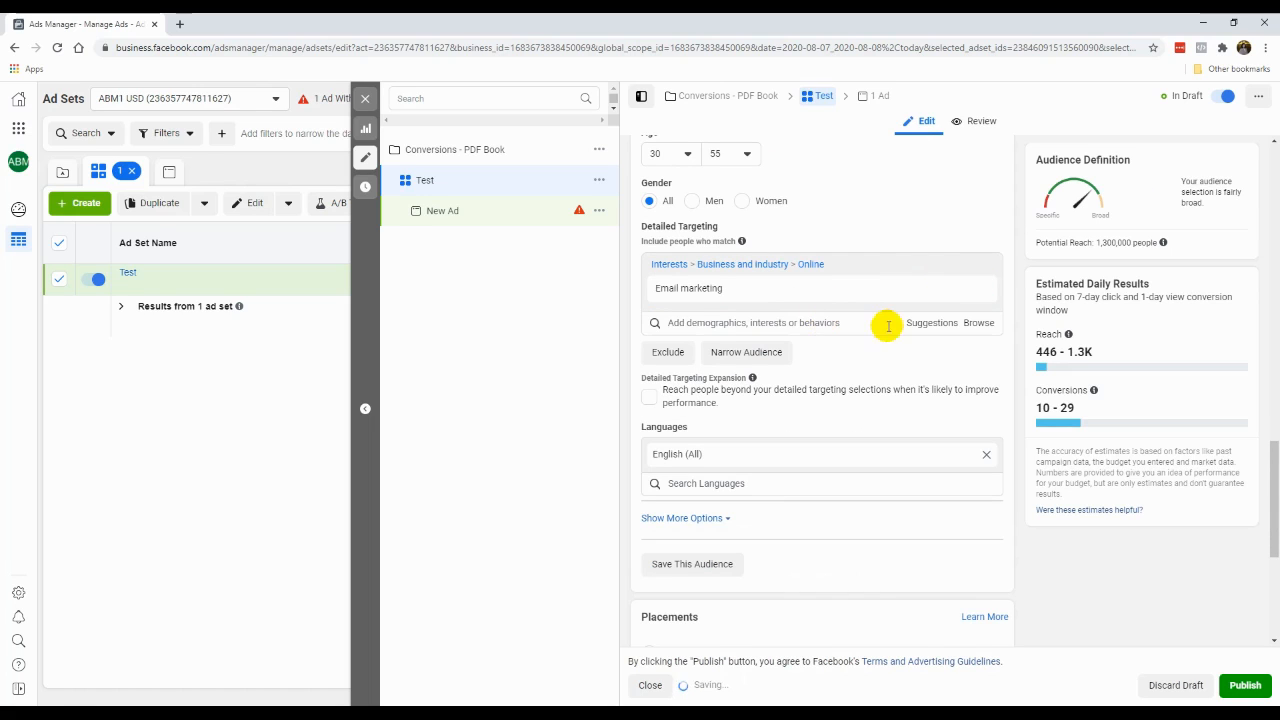
# Switch the ad set to manual placements and exclude the Audience Network platform
pyautogui.scroll(1, 845, 345)
pyautogui.scroll(2, 845, 340)
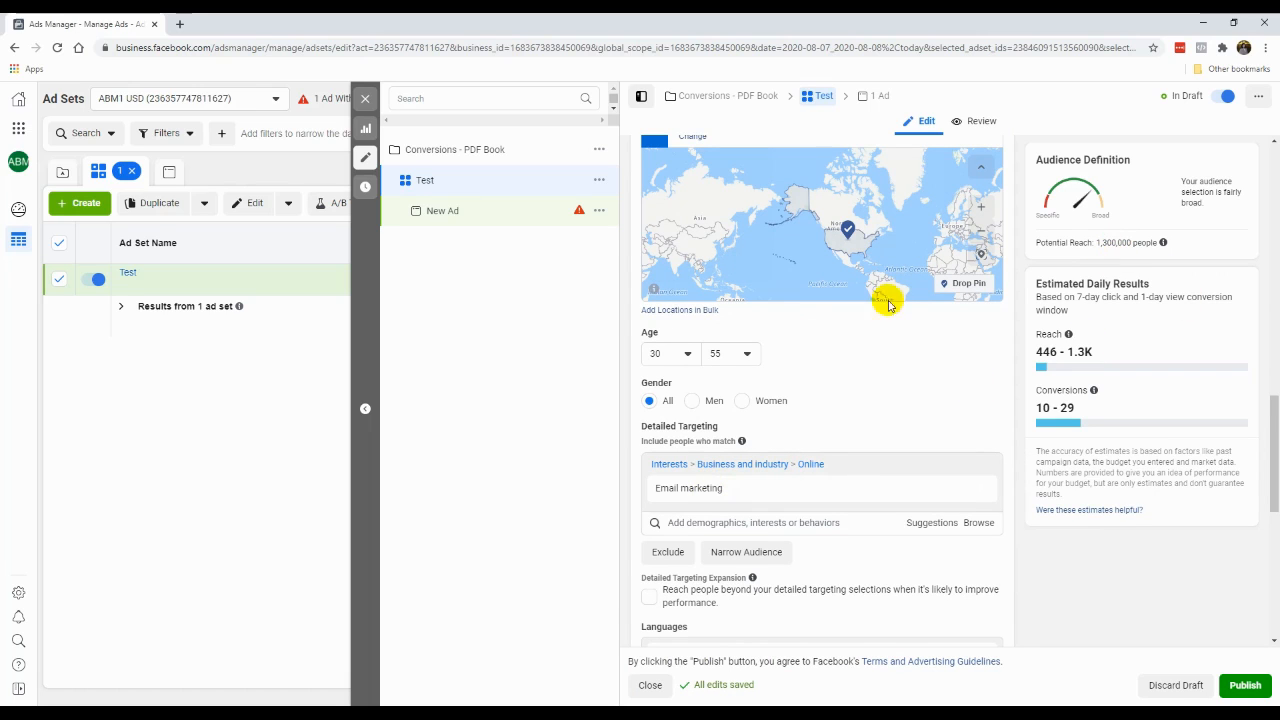
pyautogui.scroll(1, 888, 304)
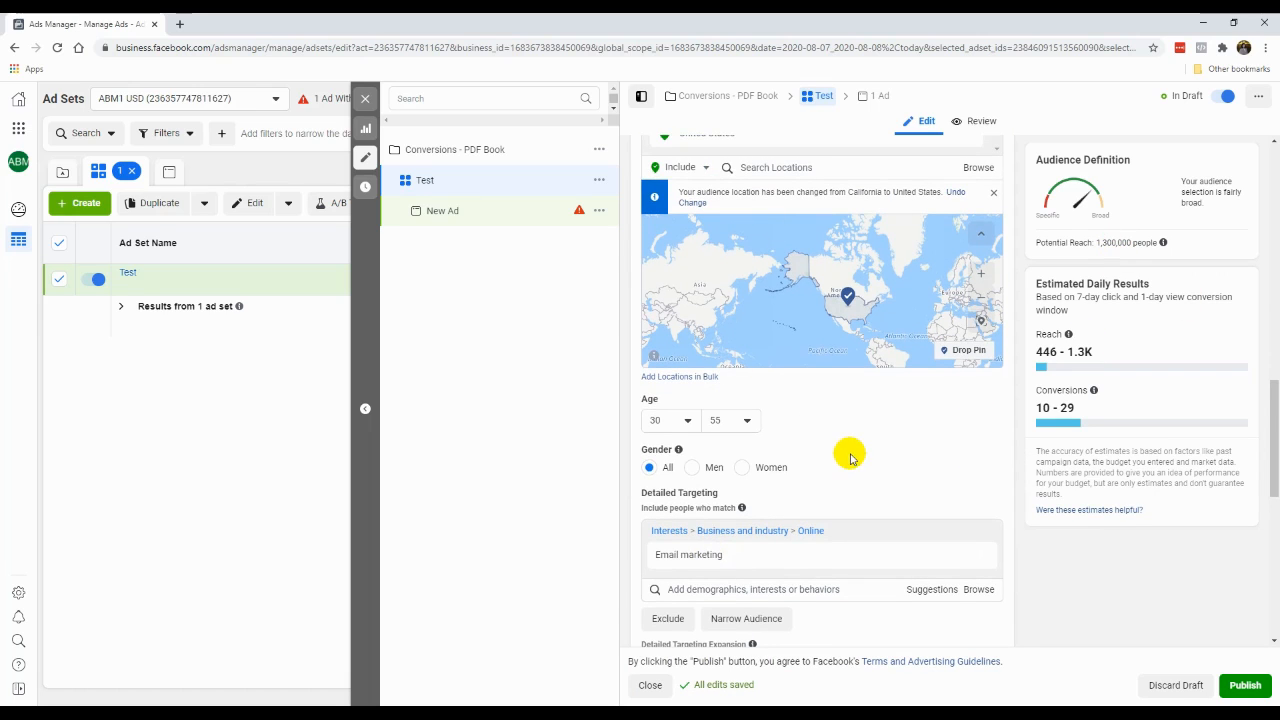
pyautogui.scroll(-2, 850, 458)
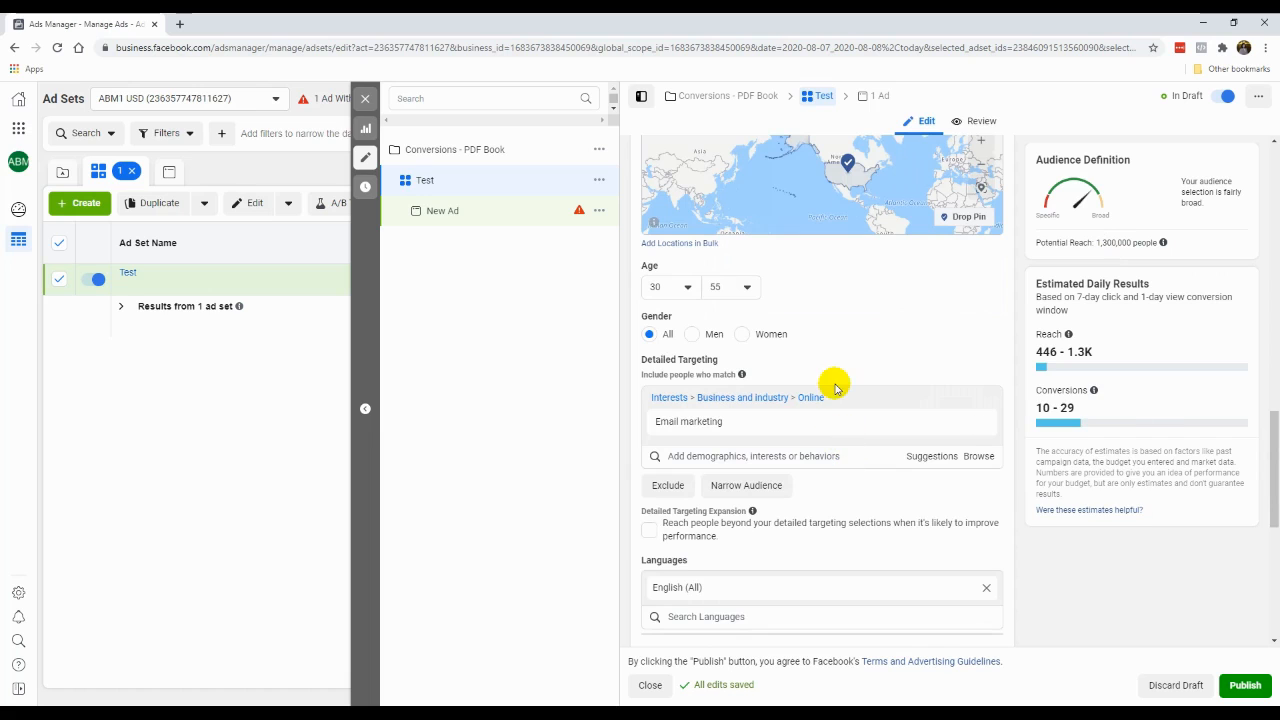
pyautogui.scroll(-2, 833, 385)
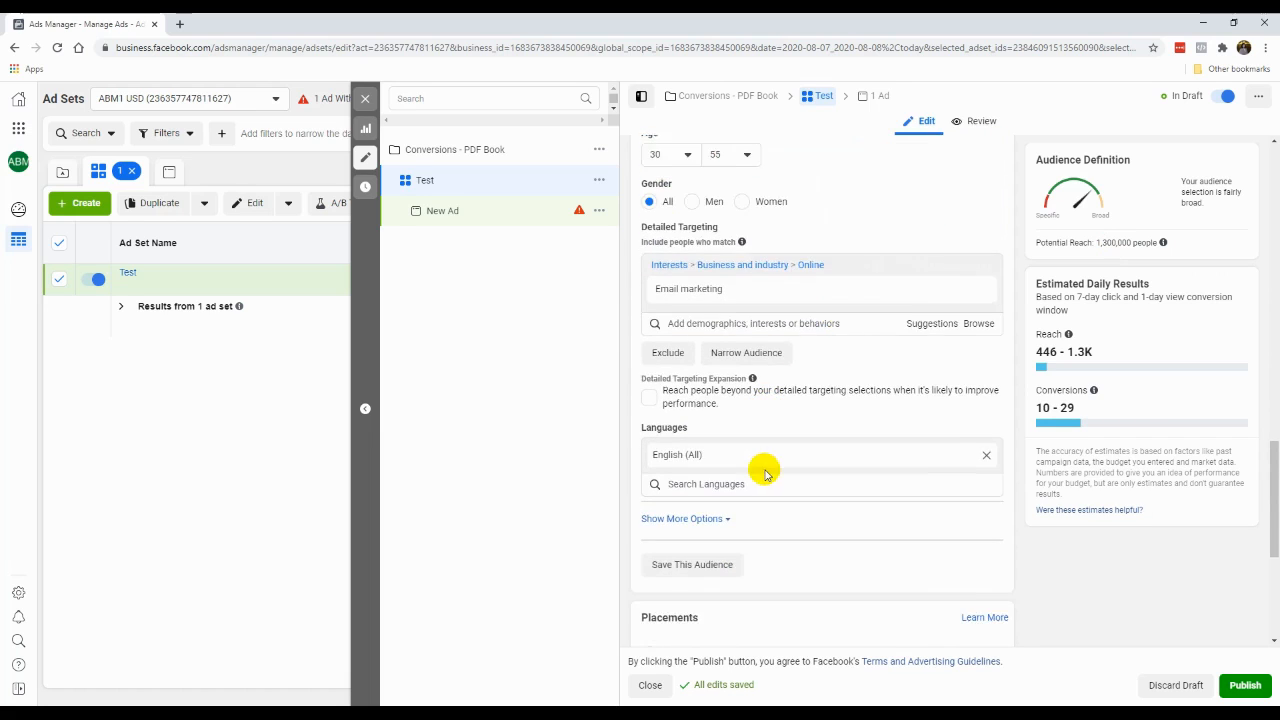
pyautogui.scroll(-4, 765, 473)
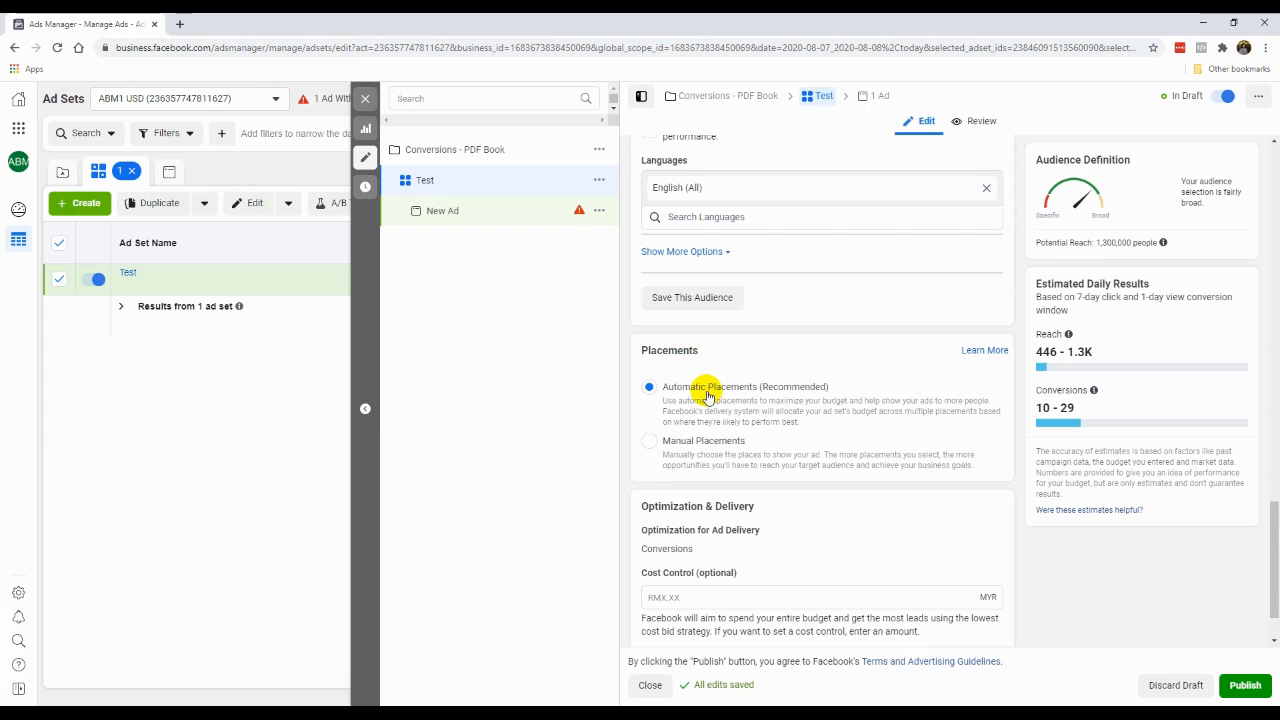
pyautogui.click(647, 446)
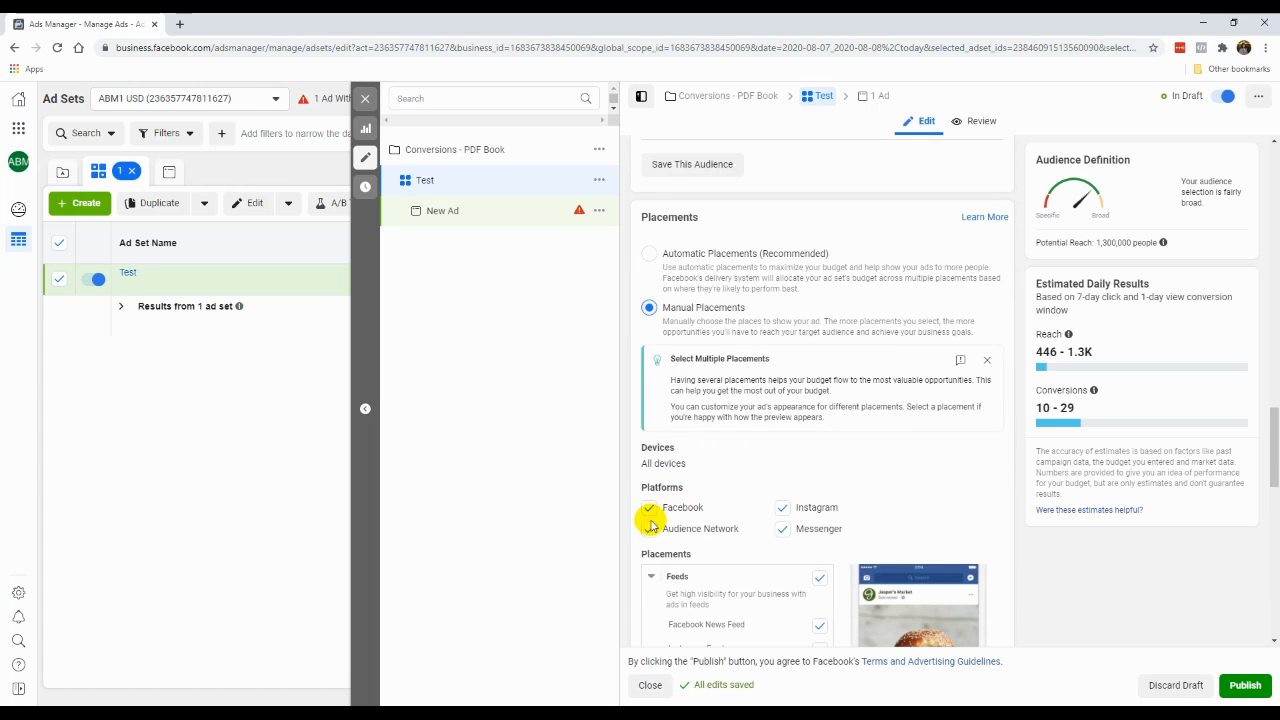
pyautogui.click(649, 528)
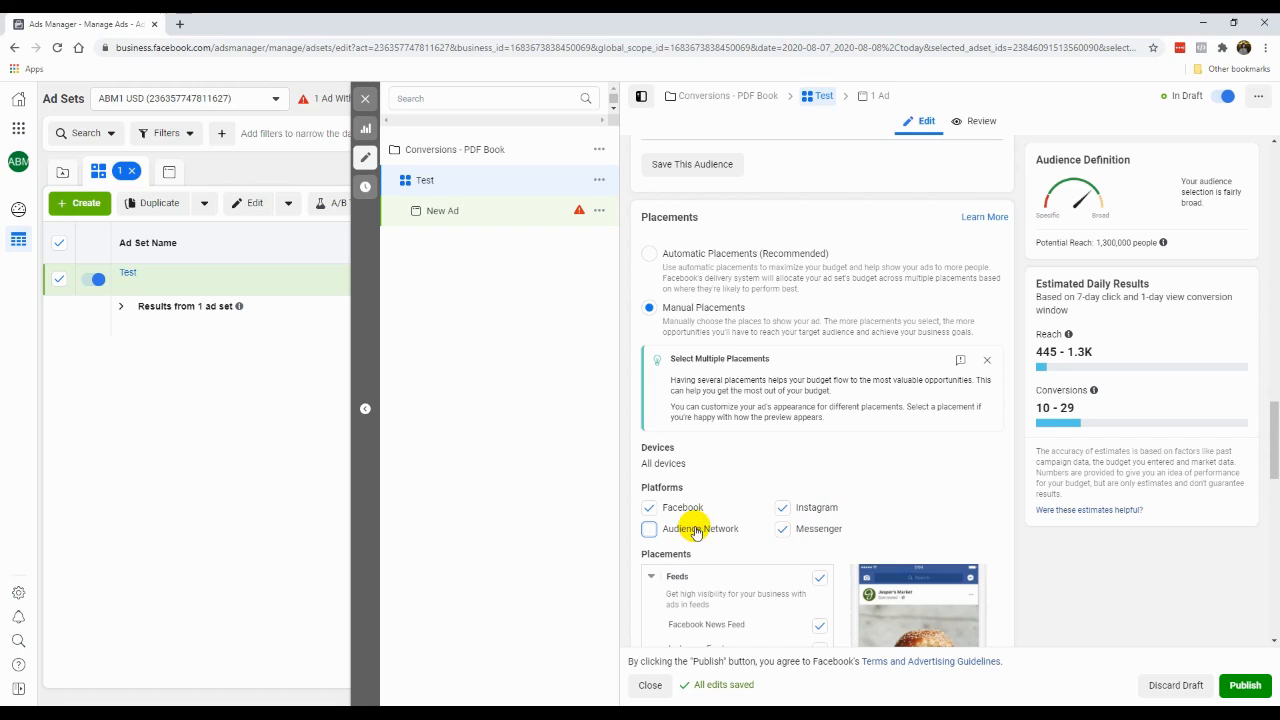
# Examine the selected placements and the expanded Optimization & Delivery options of the ad set
pyautogui.scroll(-2, 697, 533)
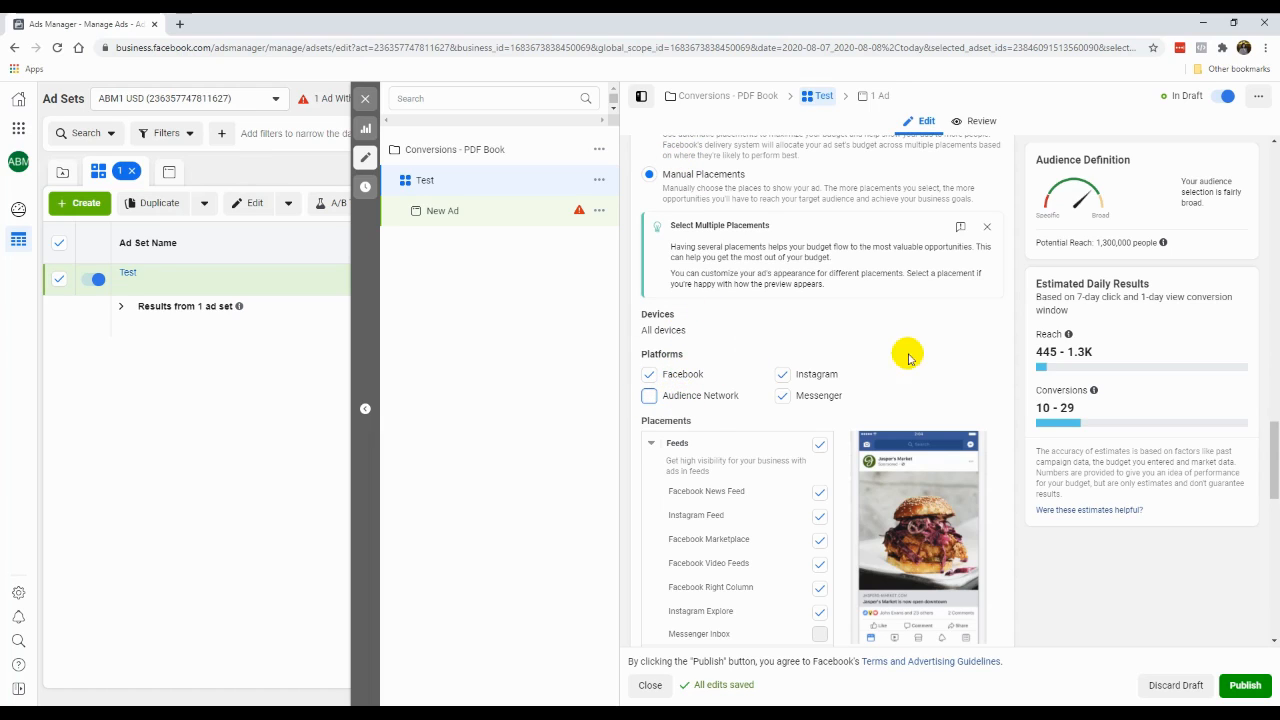
pyautogui.scroll(-3, 928, 350)
pyautogui.scroll(-7, 940, 474)
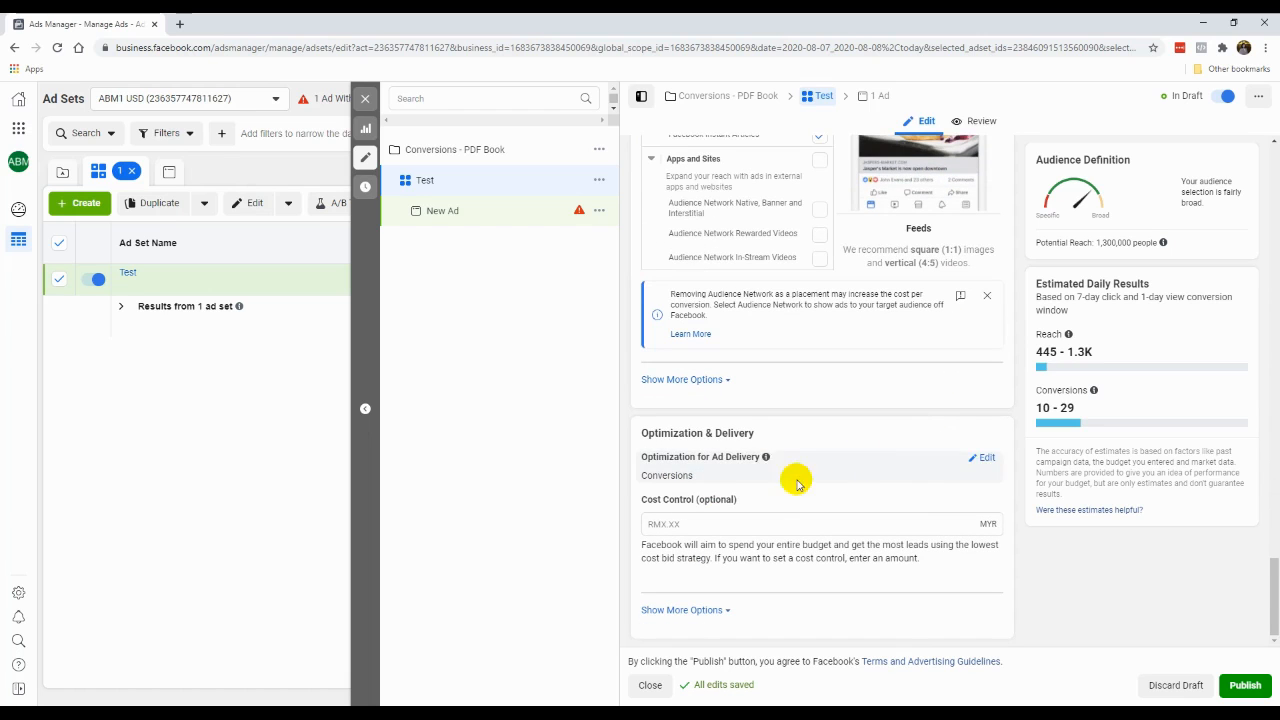
pyautogui.click(688, 610)
pyautogui.scroll(-2, 771, 521)
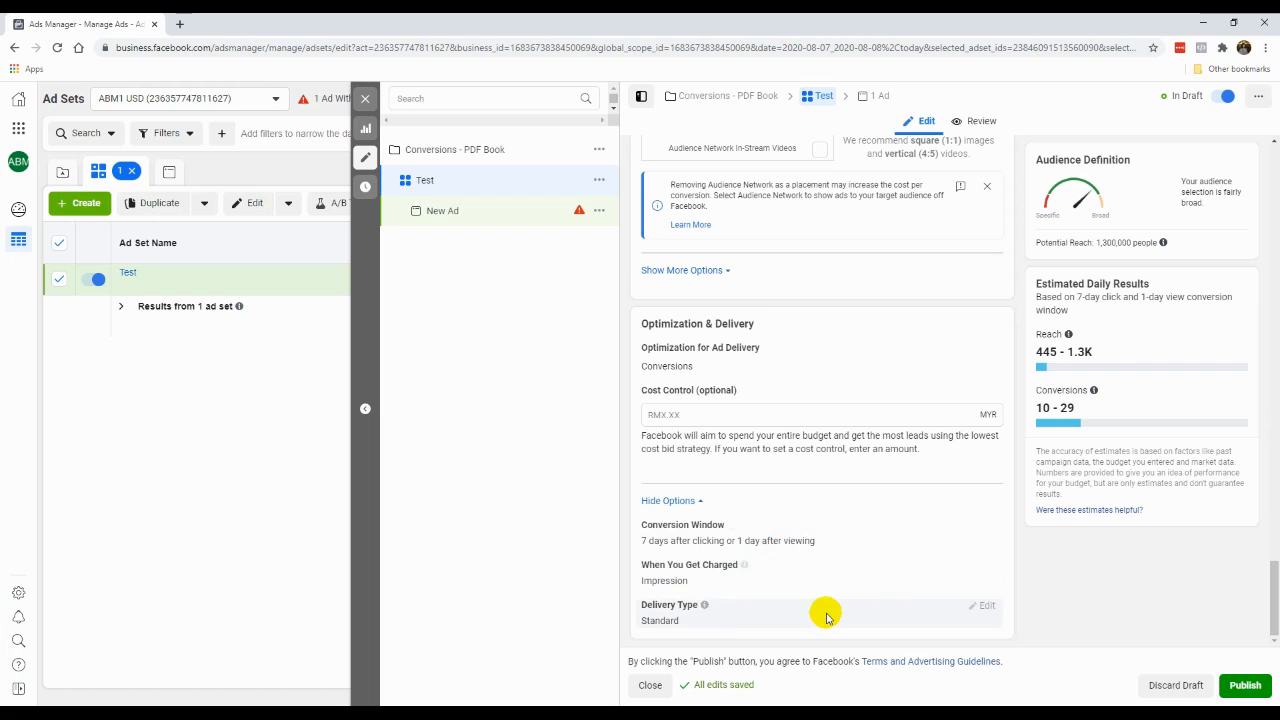
pyautogui.scroll(1, 845, 478)
# Rename the ad set as "FB IG USA 30-55 MF Email Marketing"
pyautogui.scroll(15, 848, 474)
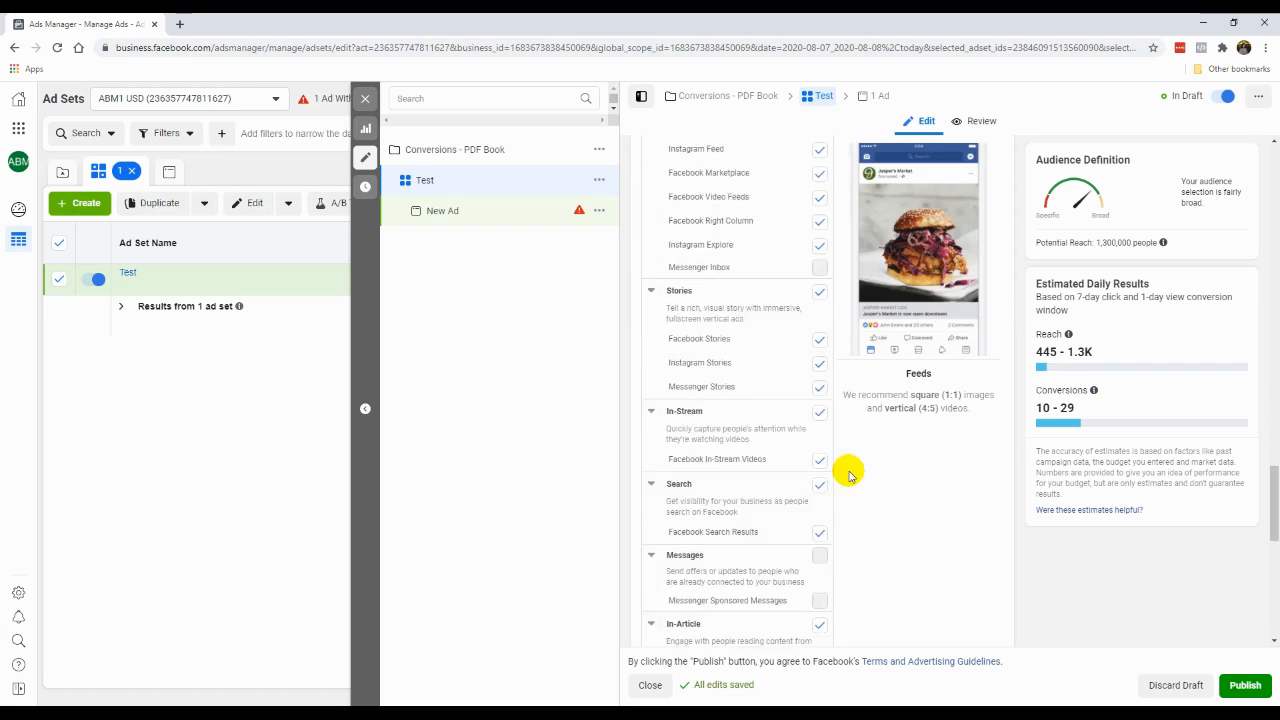
pyautogui.scroll(5, 930, 340)
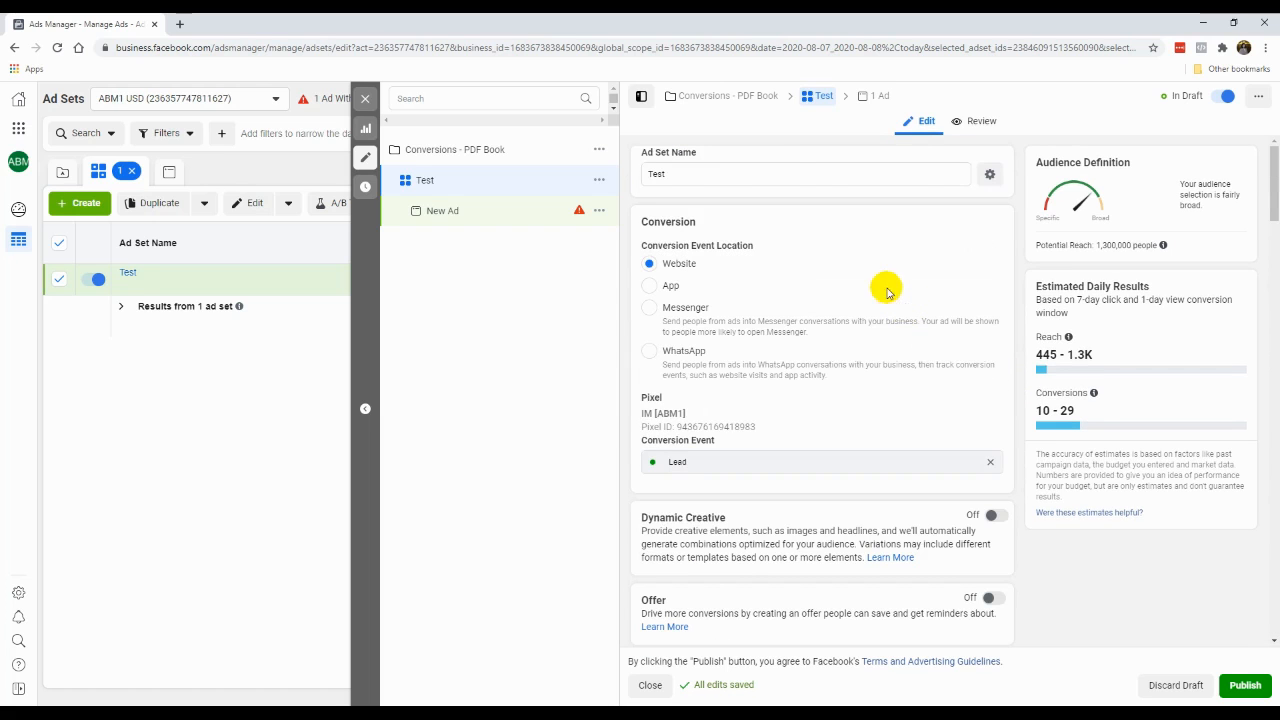
pyautogui.moveTo(692, 172); pyautogui.dragTo(632, 175)
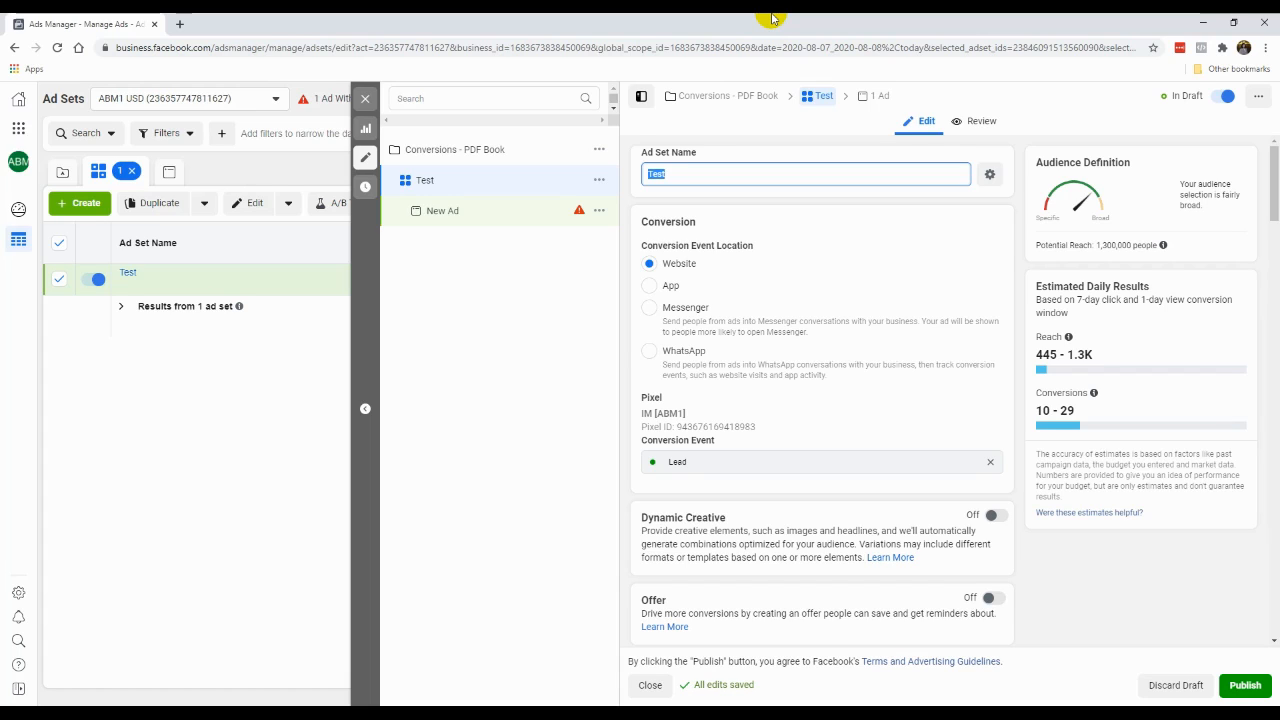
pyautogui.write('FB IG')
pyautogui.write('USA 30-55 MF Email Marketing')
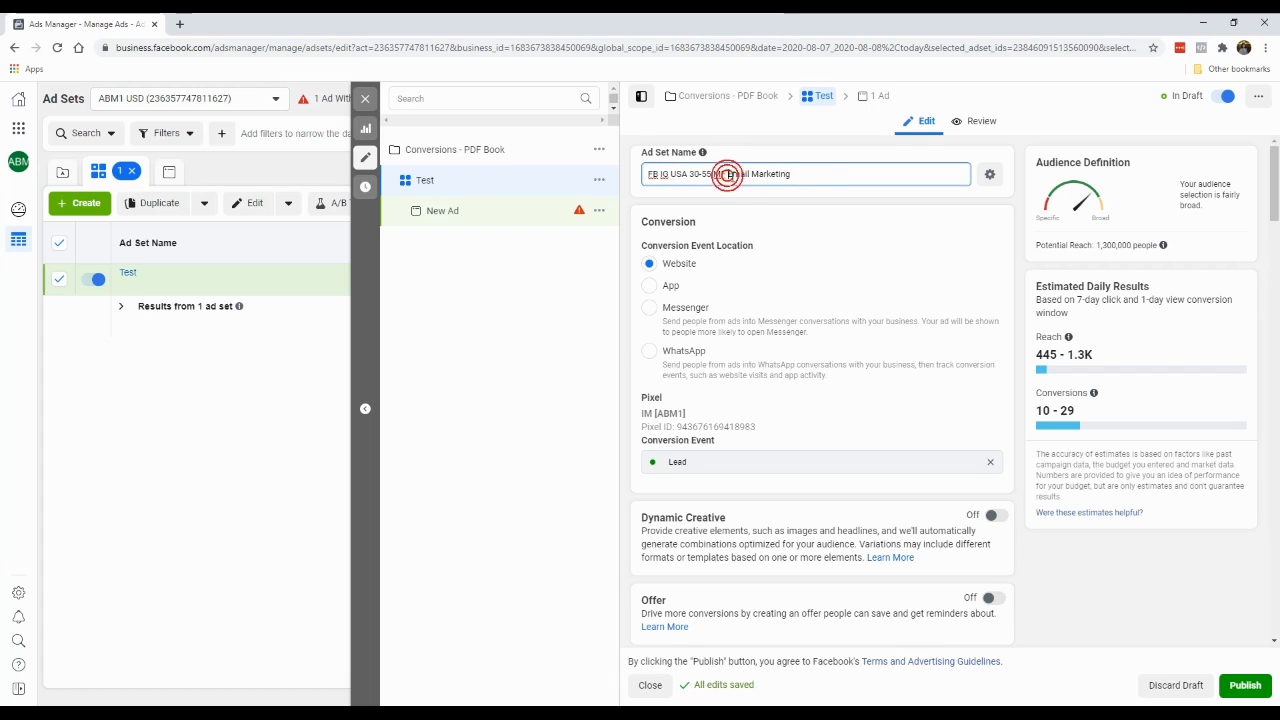
pyautogui.click(798, 215)
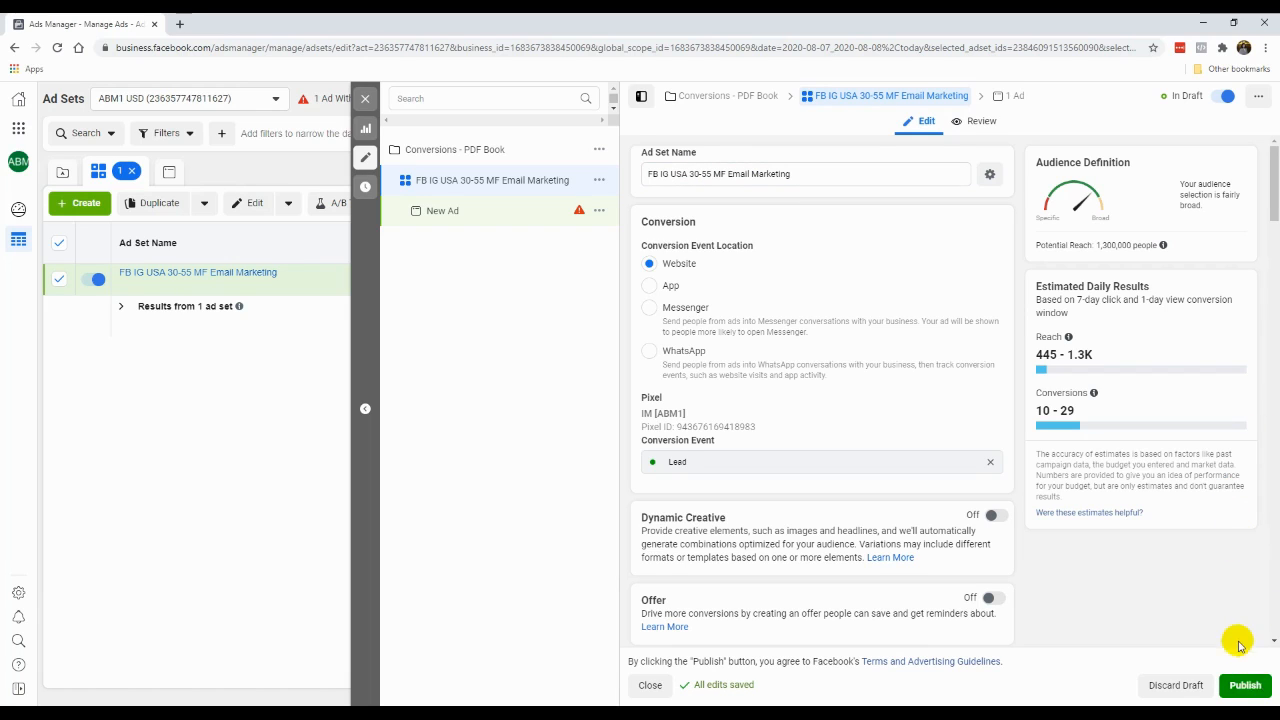
# Publish the drafted campaign items and look through the settings of the Email Marketing ad set
pyautogui.click(1248, 686)
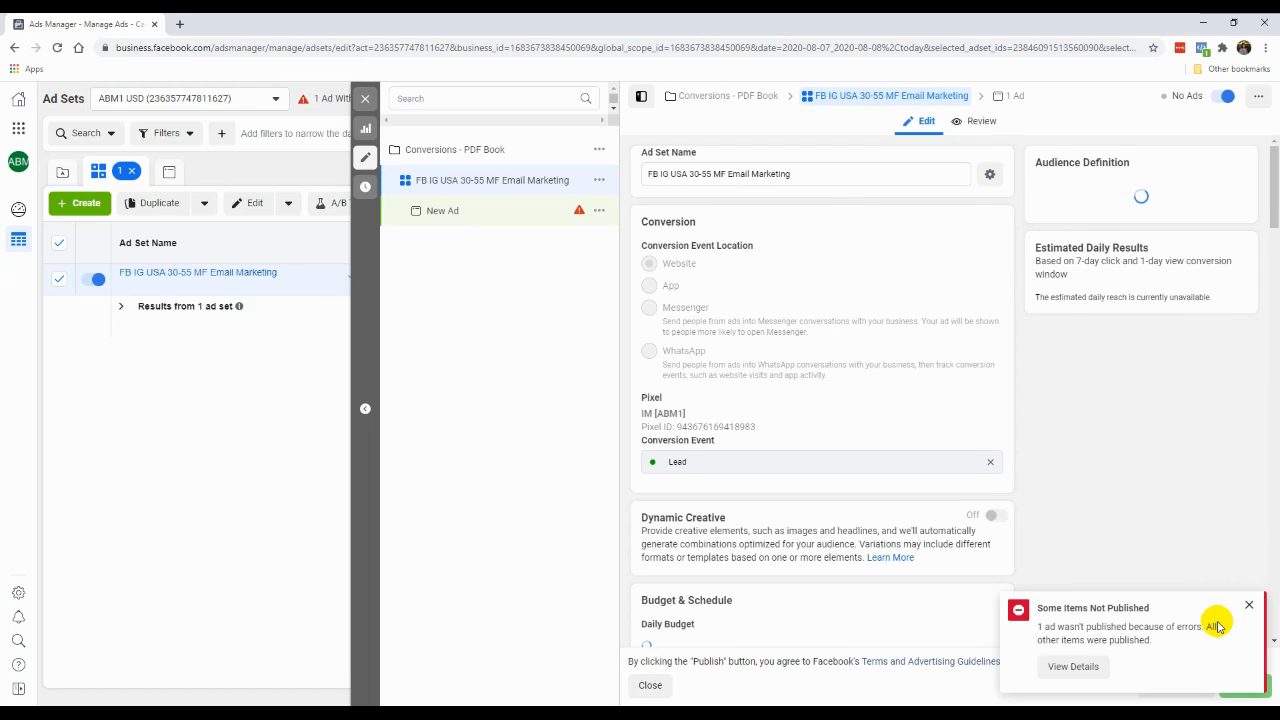
pyautogui.click(1251, 607)
pyautogui.scroll(-15, 1077, 571)
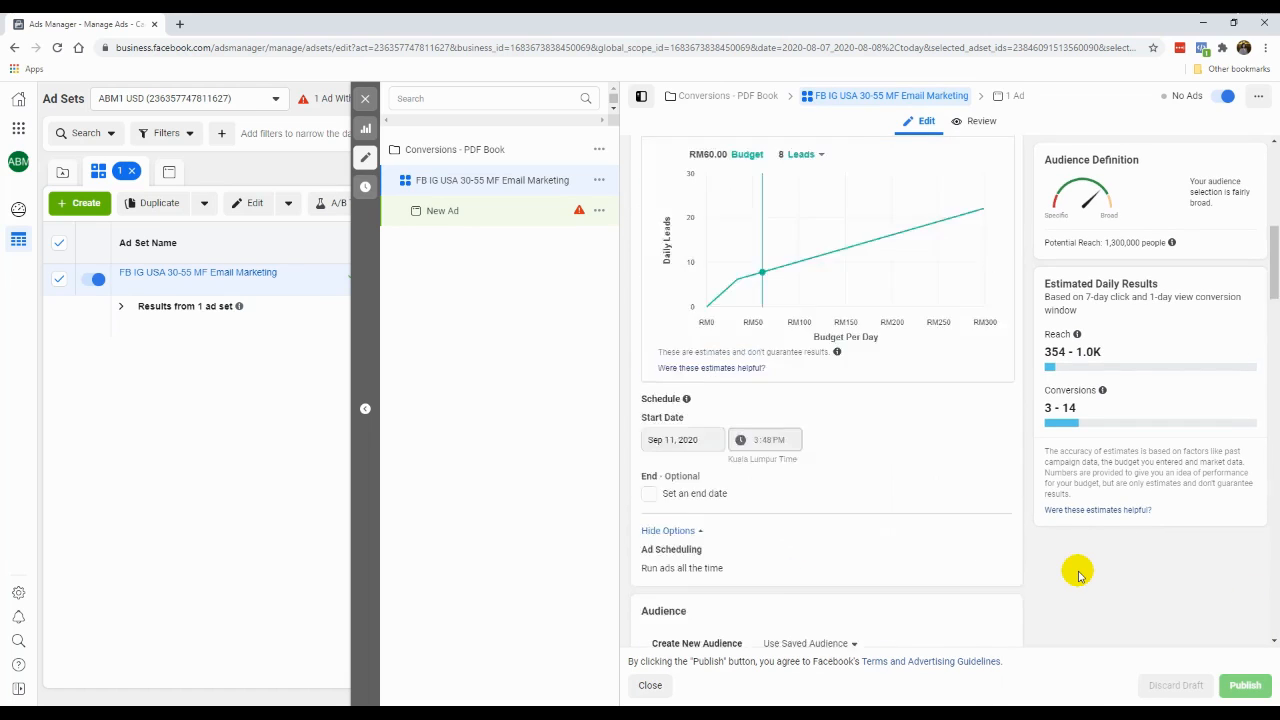
pyautogui.scroll(-10, 1078, 574)
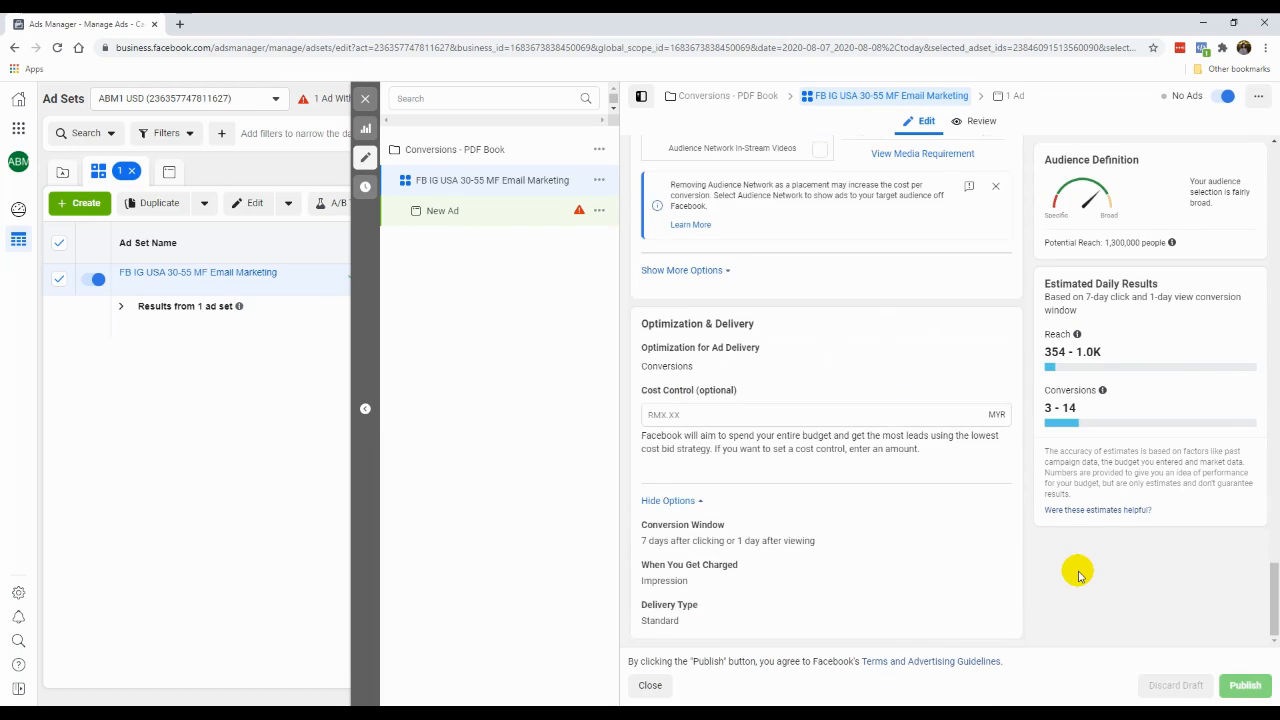
pyautogui.scroll(15, 1077, 571)
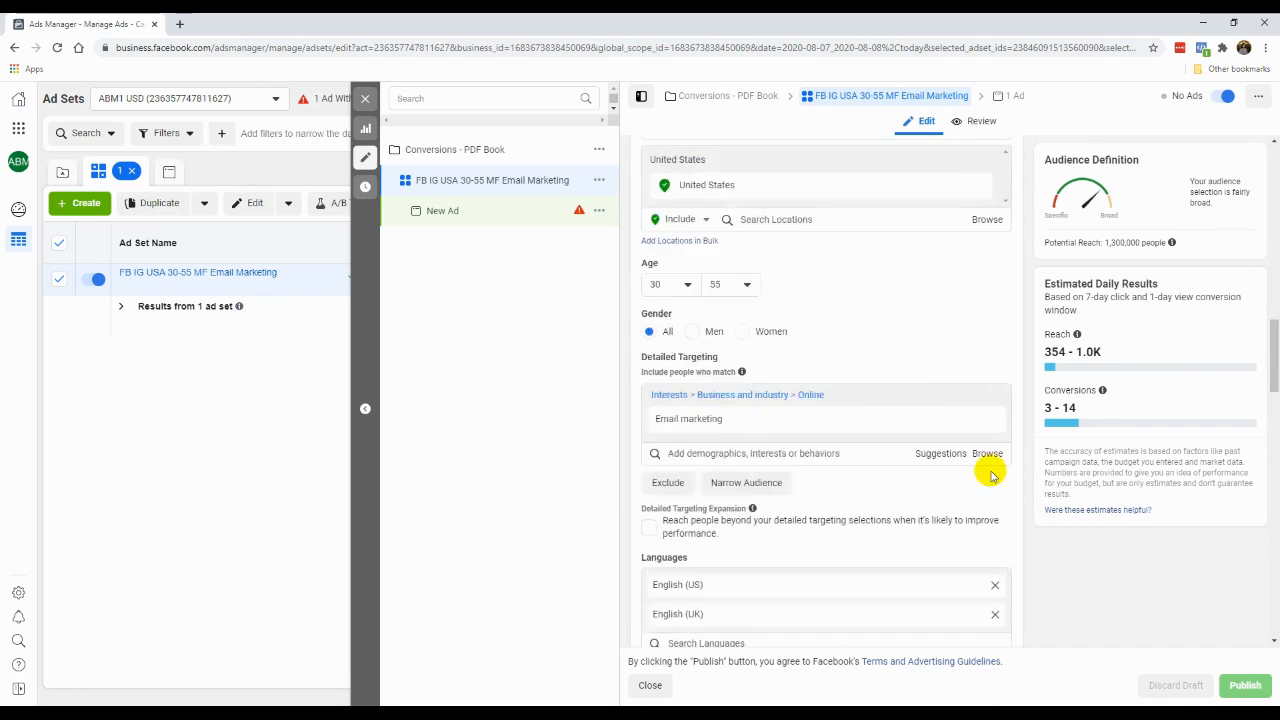
pyautogui.scroll(8, 971, 457)
pyautogui.scroll(-5, 806, 437)
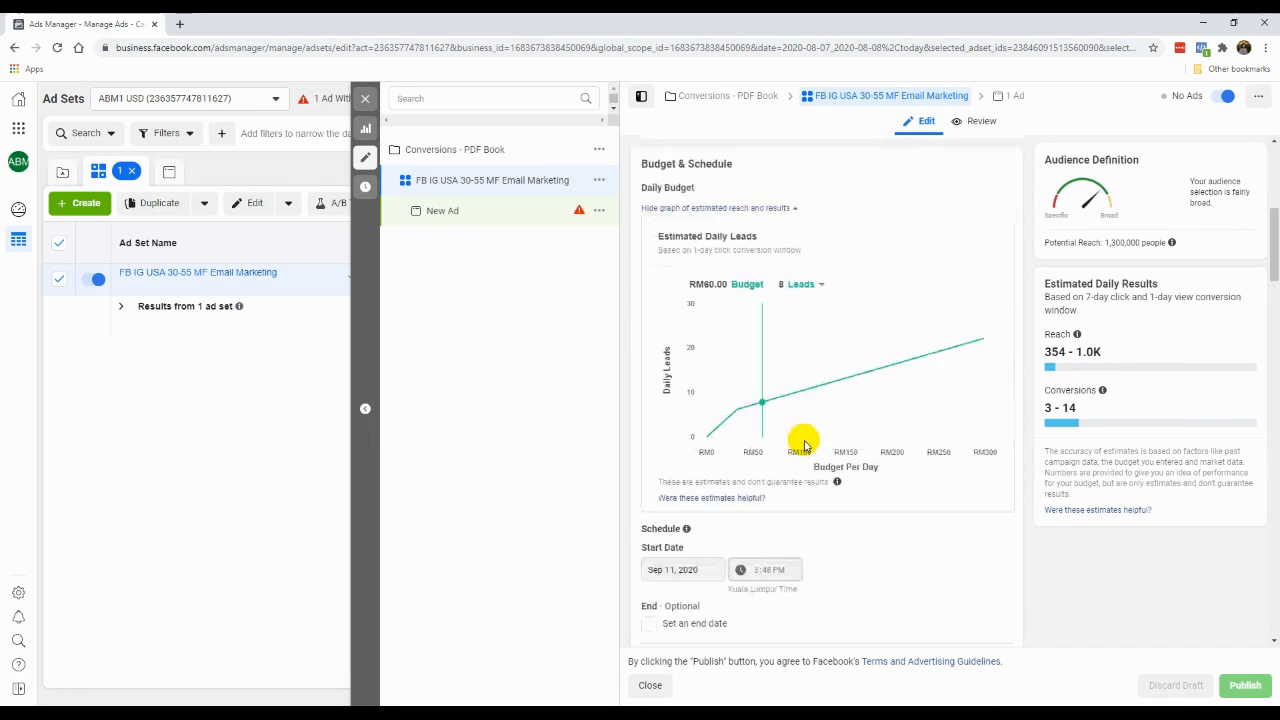
# Open the New Ad to check its setup error, and return to its ad set
pyautogui.moveTo(578, 214)
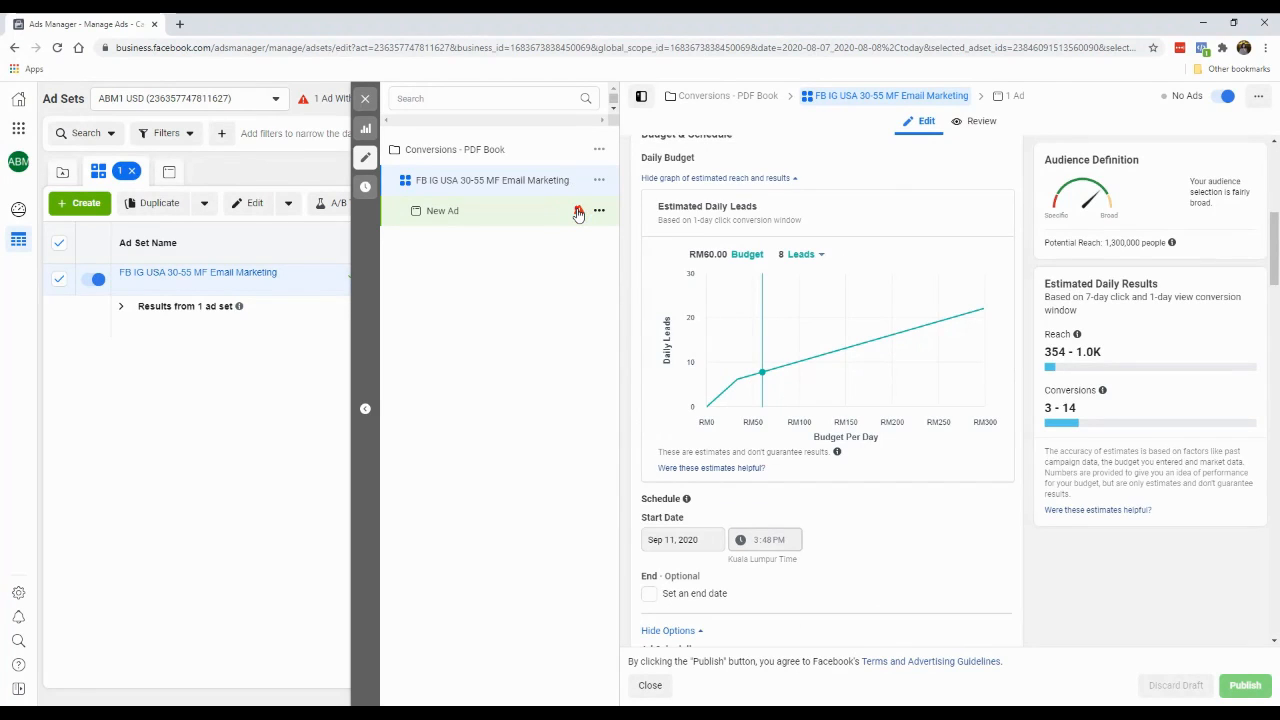
pyautogui.click(610, 222)
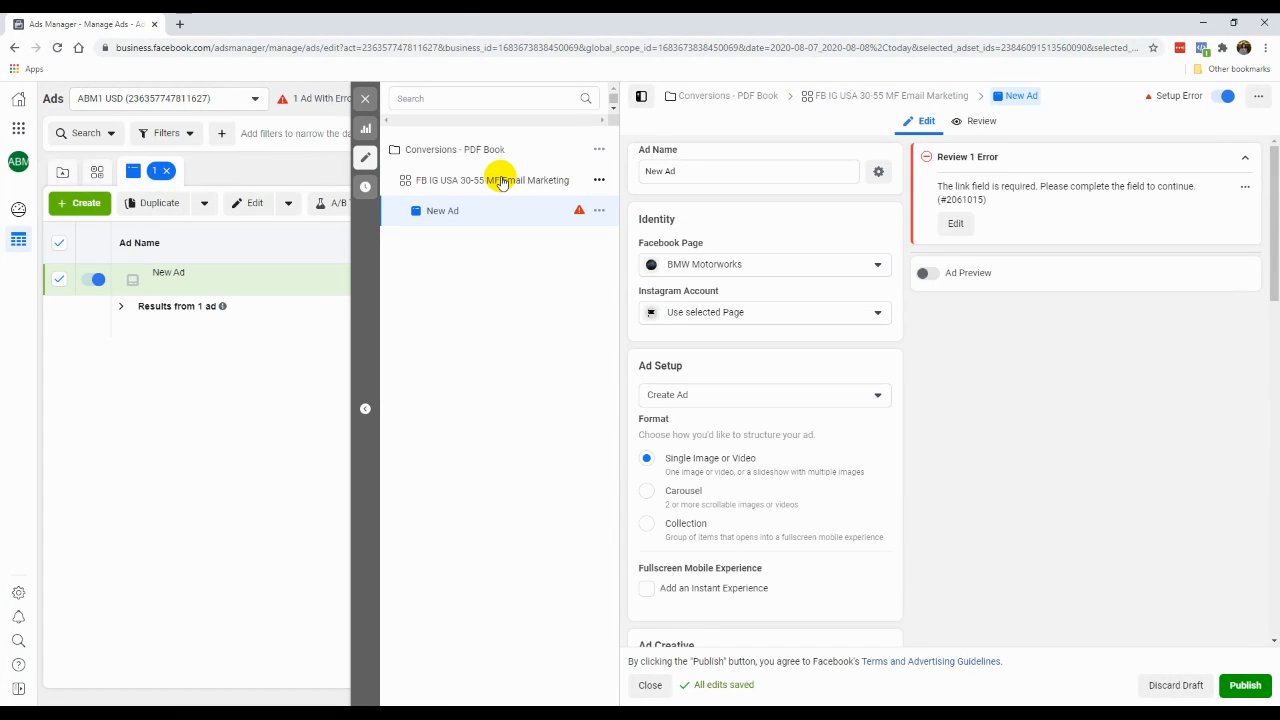
pyautogui.click(500, 180)
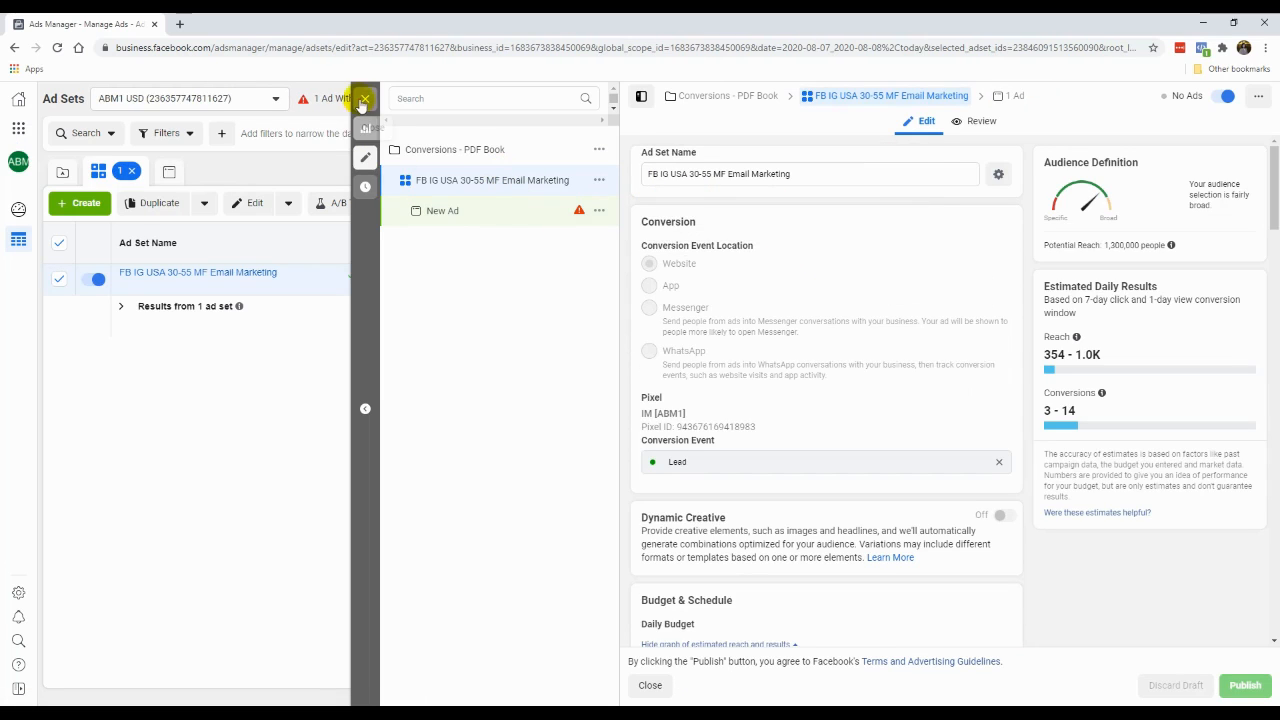
# Close the ad set editor and review the settings of the "Conversions - PDF Book" campaign
pyautogui.click(364, 100)
pyautogui.click(366, 170)
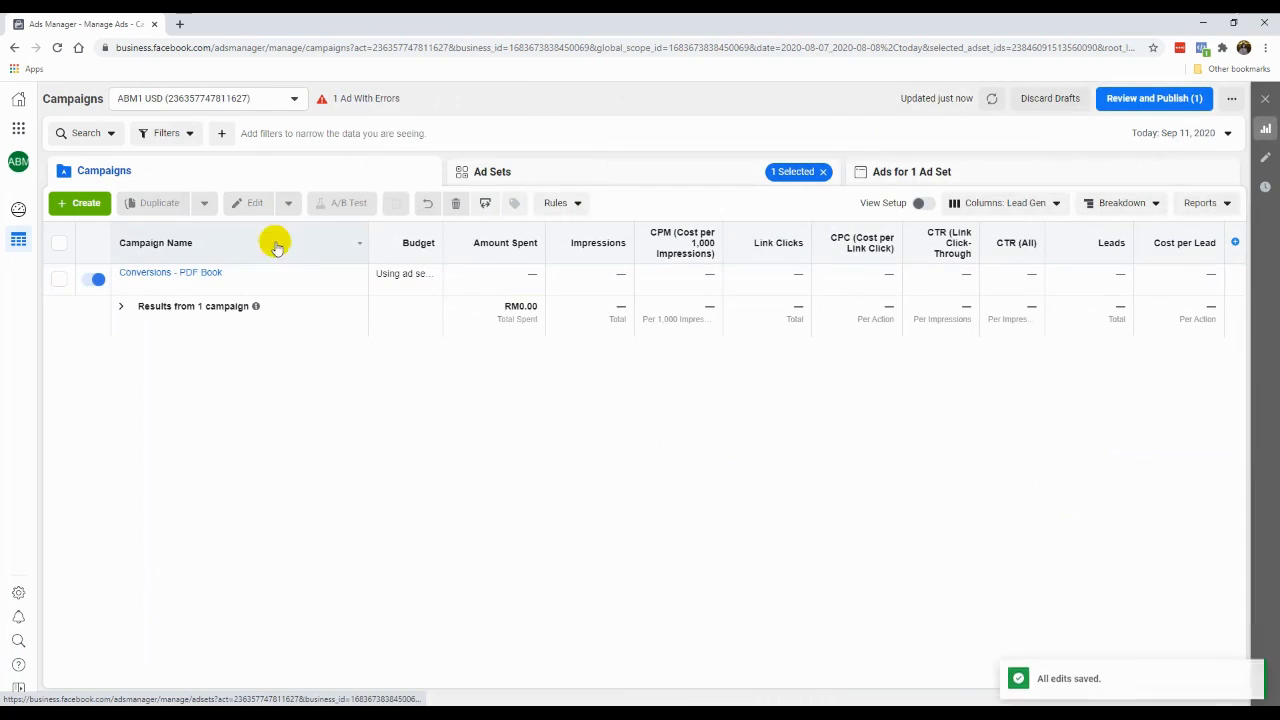
pyautogui.click(195, 281)
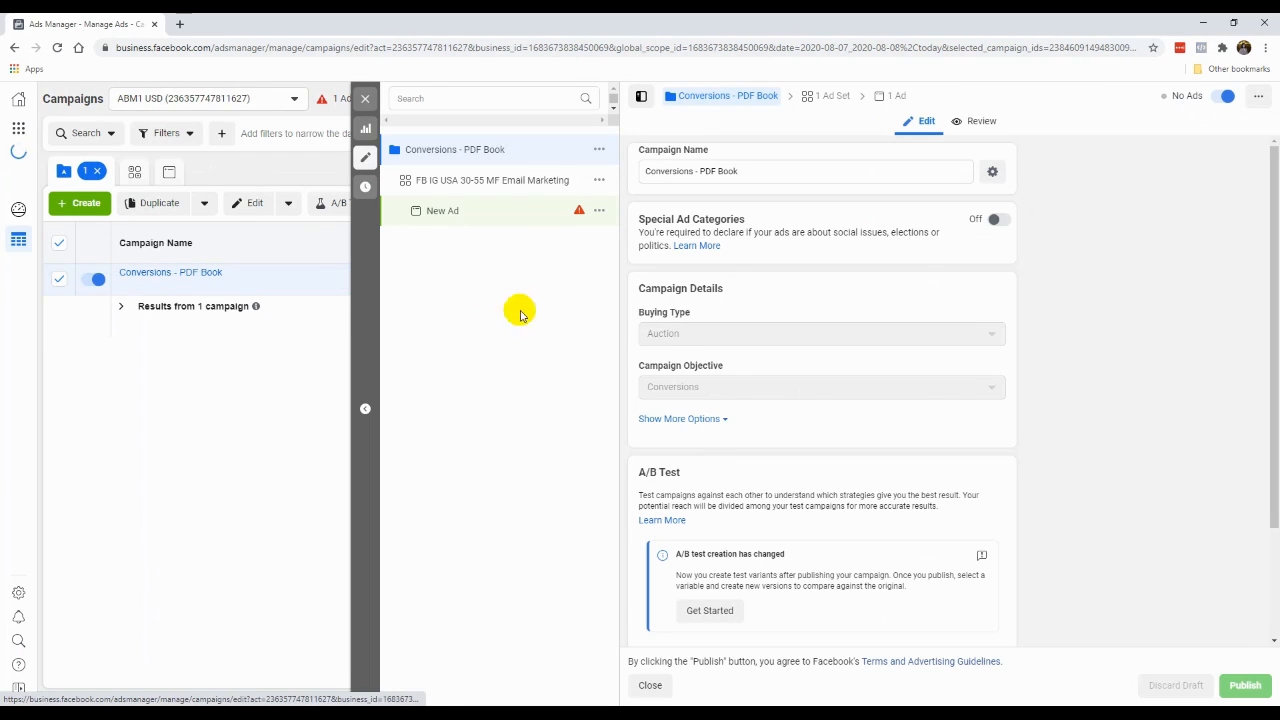
pyautogui.scroll(-2, 709, 415)
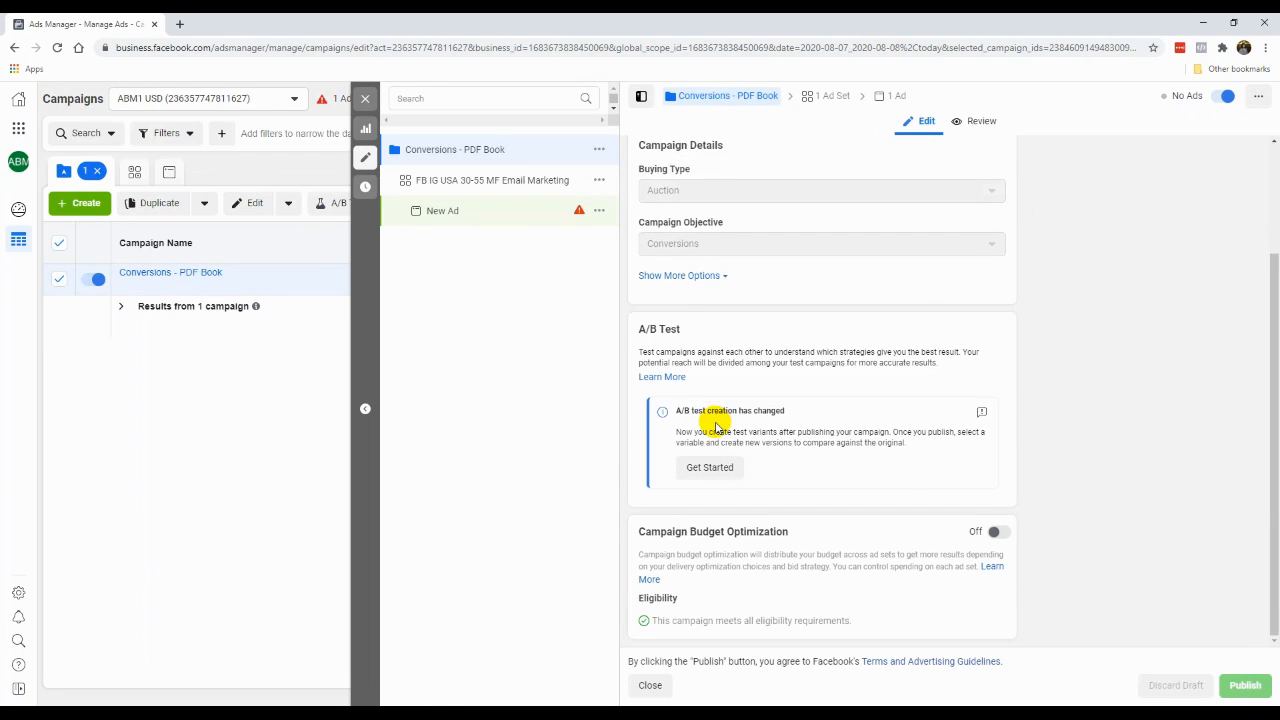
# Reopen the Email Marketing ad set and examine its schedule, audience, placements and expanded device, content and delivery options
pyautogui.click(366, 100)
pyautogui.click(478, 168)
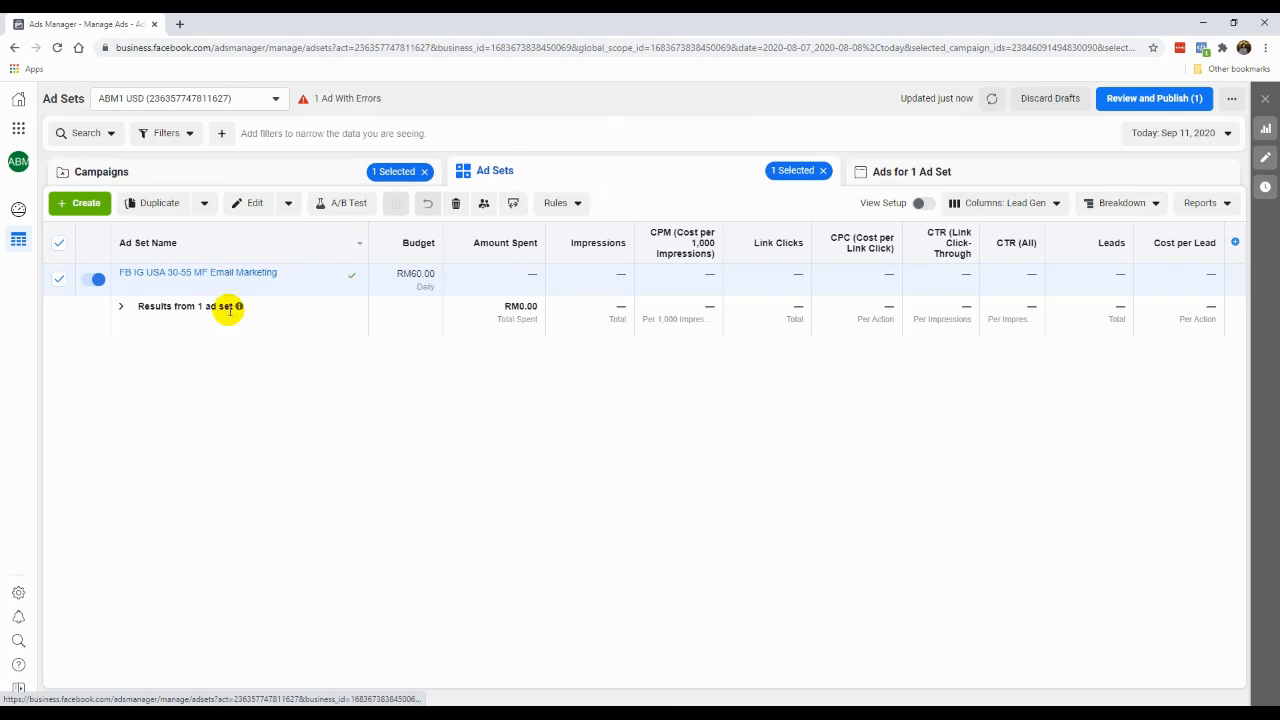
pyautogui.click(186, 283)
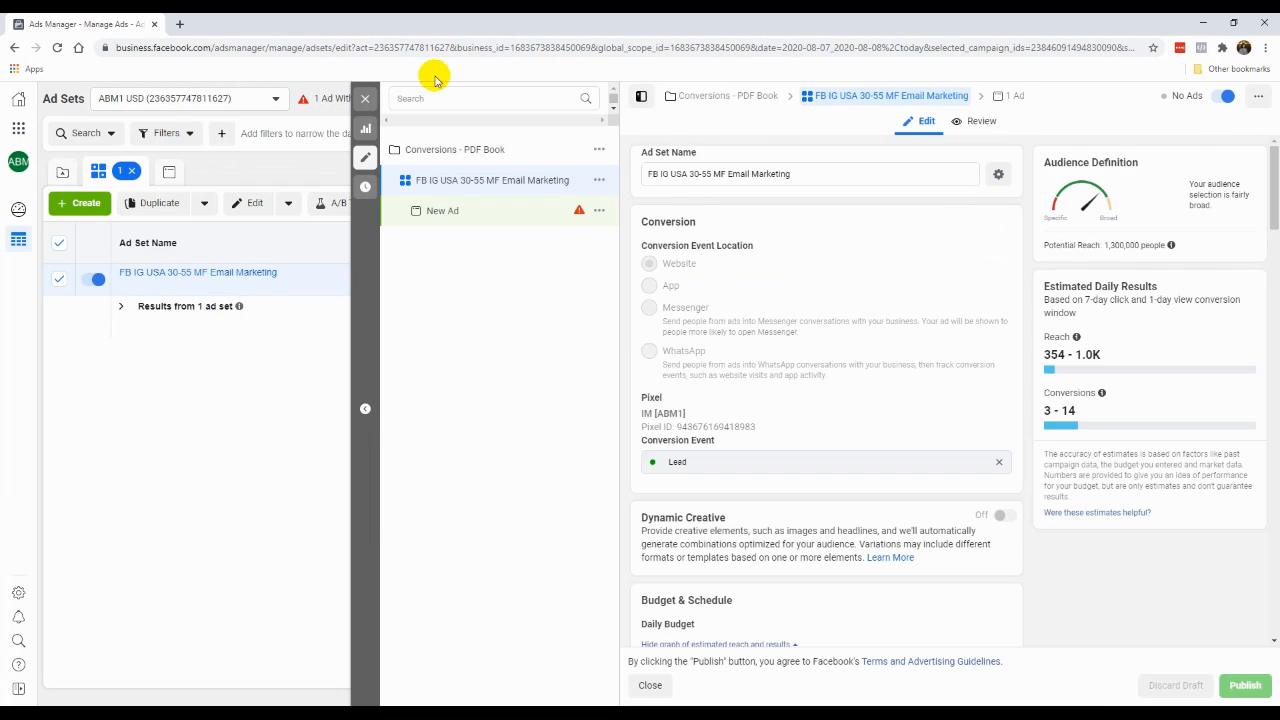
pyautogui.scroll(-7, 680, 252)
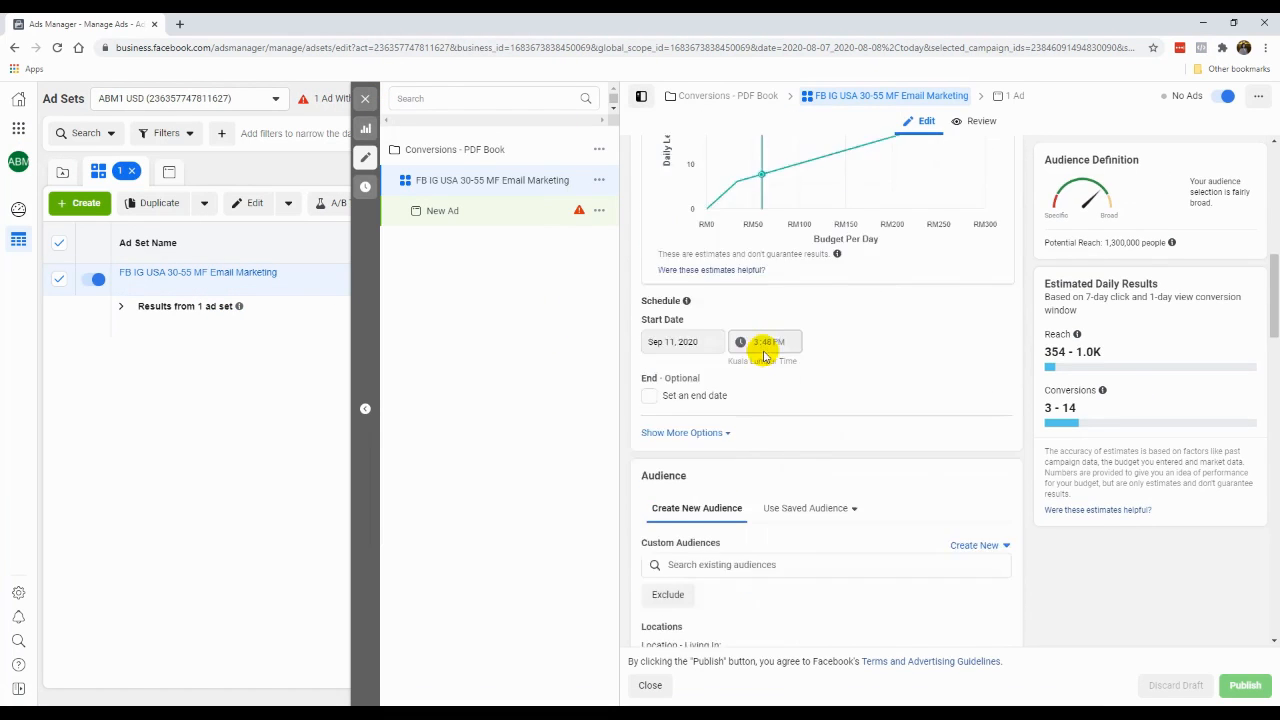
pyautogui.scroll(-4, 746, 443)
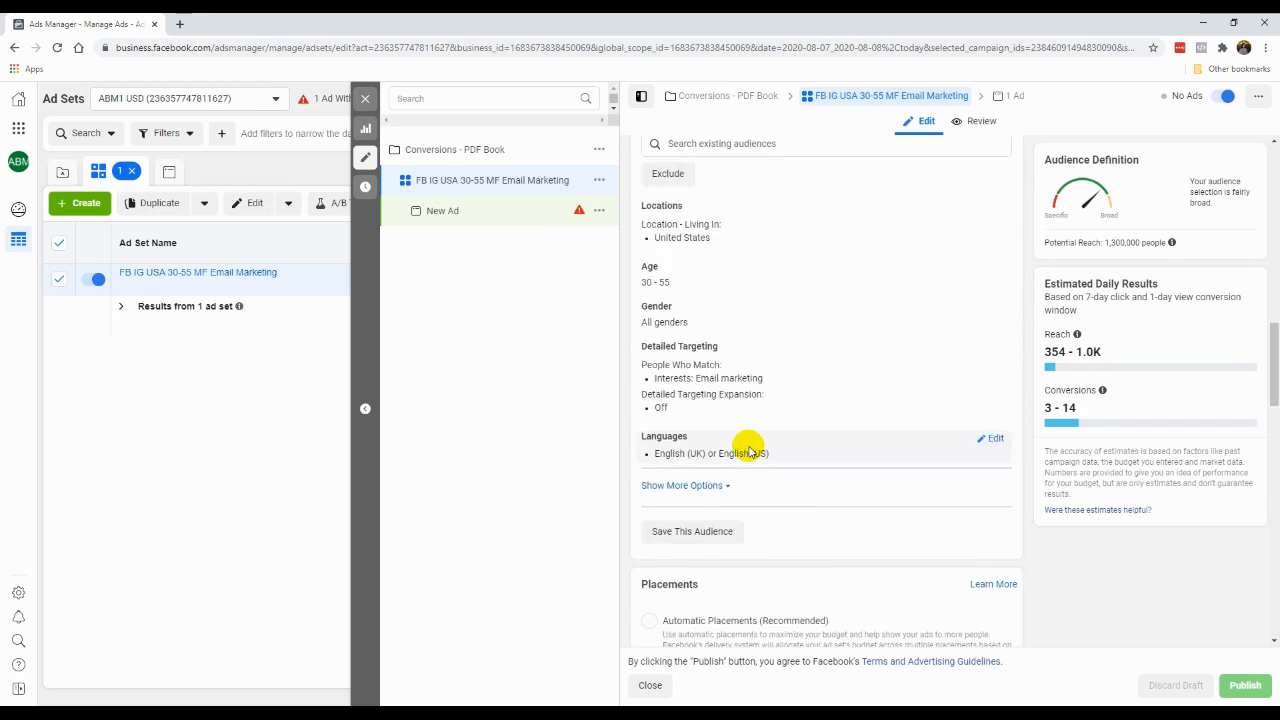
pyautogui.scroll(-15, 748, 450)
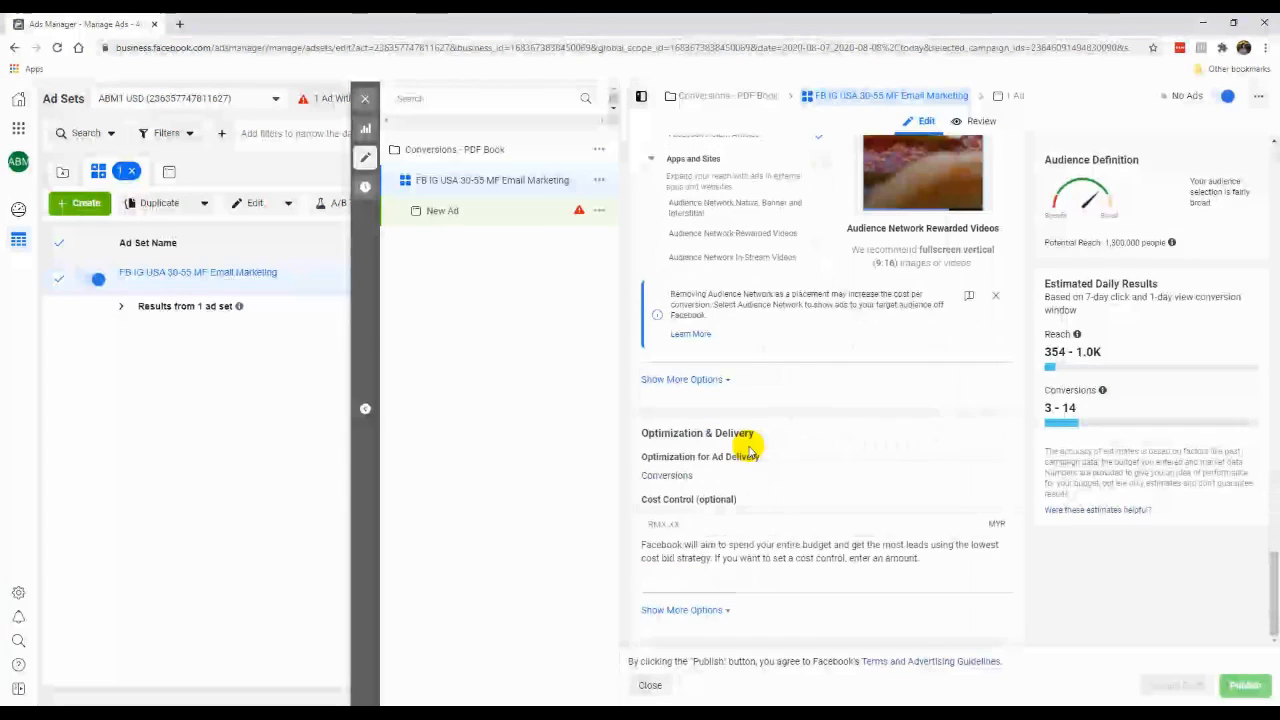
pyautogui.click(722, 380)
pyautogui.scroll(-2, 797, 414)
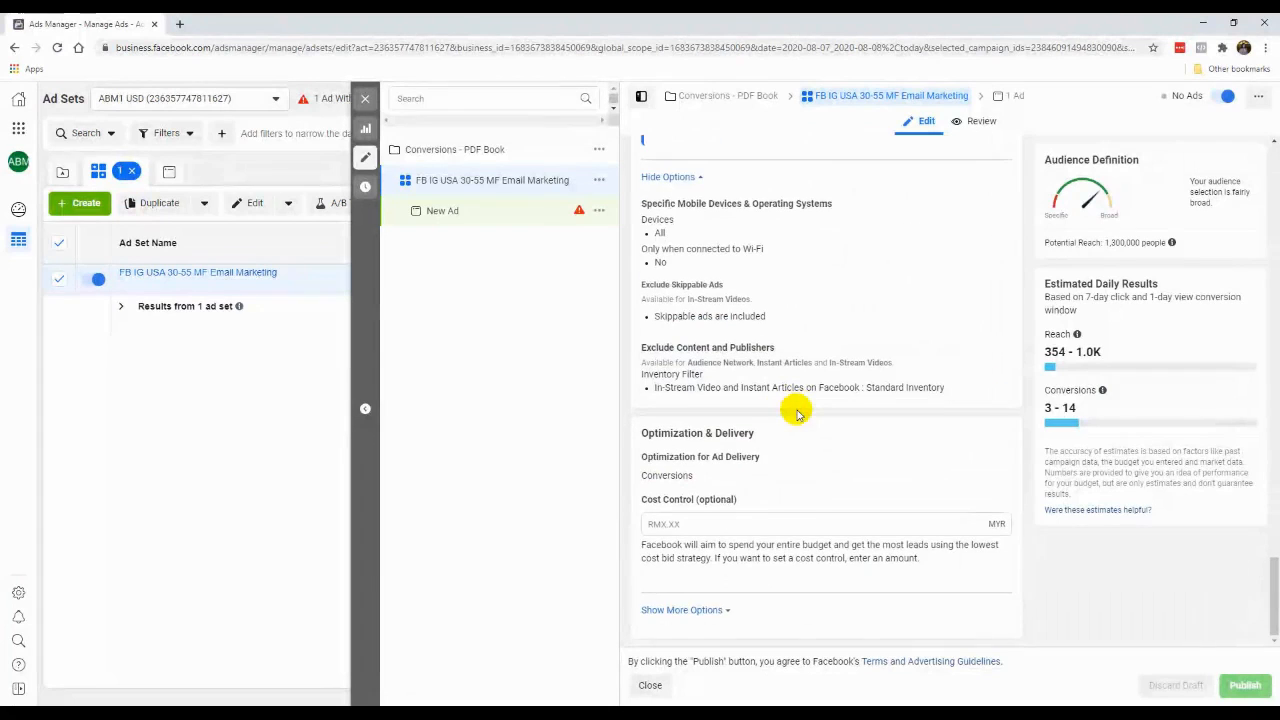
pyautogui.click(708, 609)
pyautogui.scroll(-1, 777, 583)
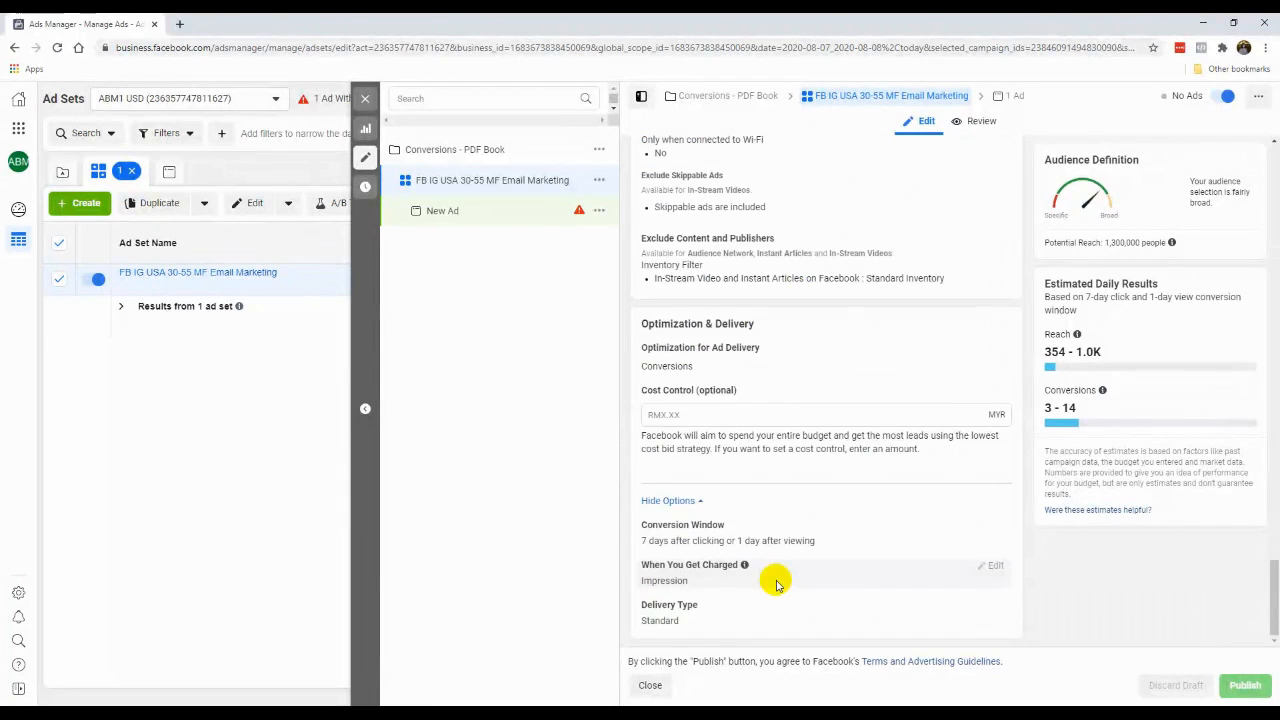
pyautogui.scroll(8, 794, 594)
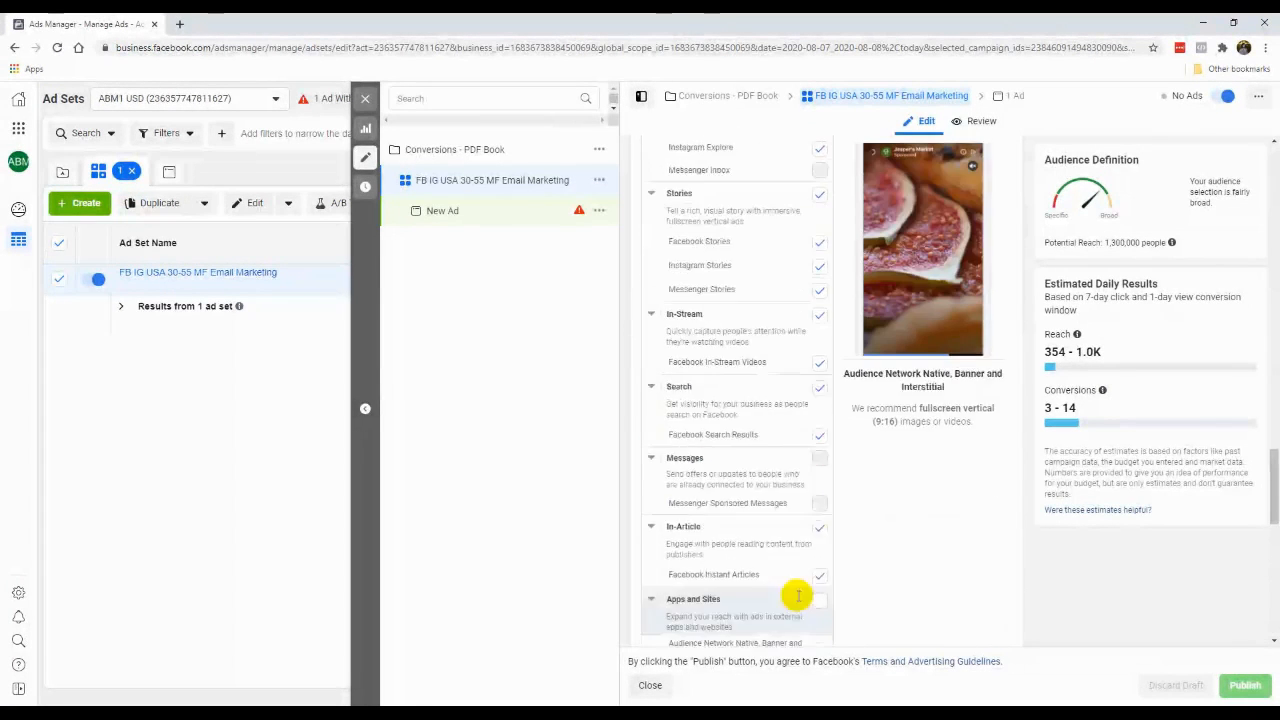
pyautogui.scroll(10, 795, 590)
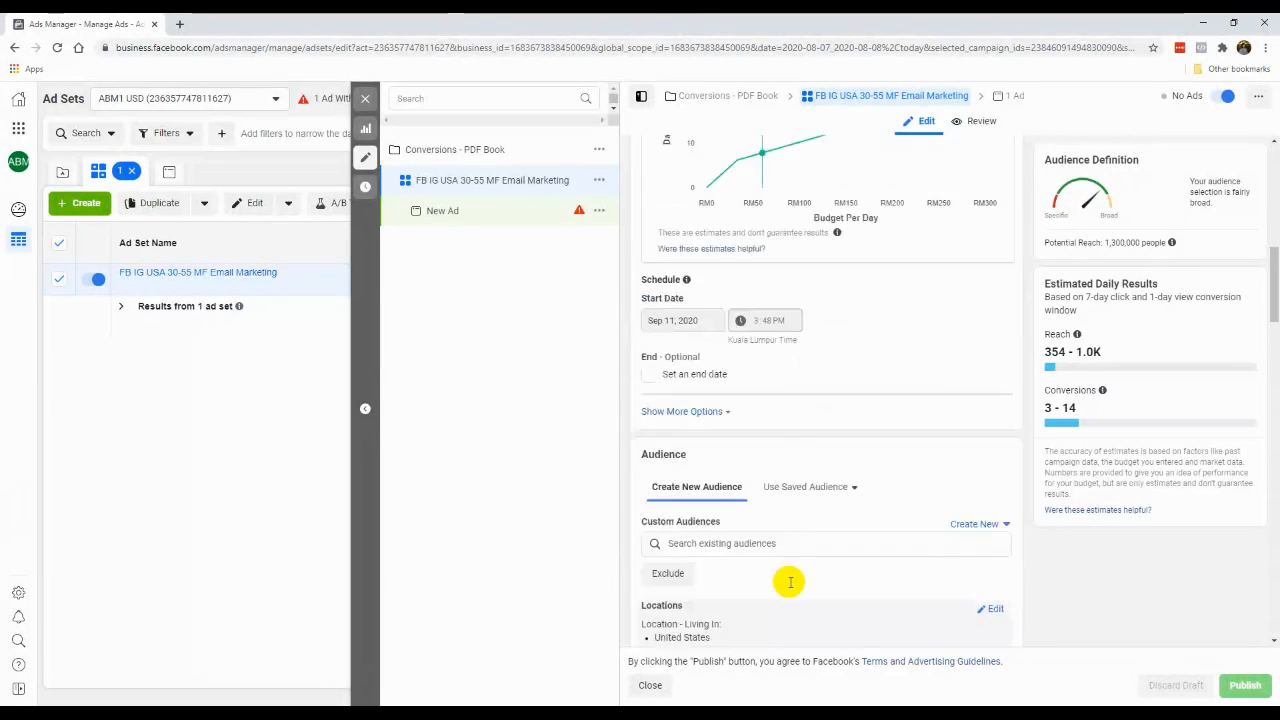
# Hide and restore the campaign structure tree beside the Email Marketing ad set, and close the ad set editor
pyautogui.scroll(6, 790, 582)
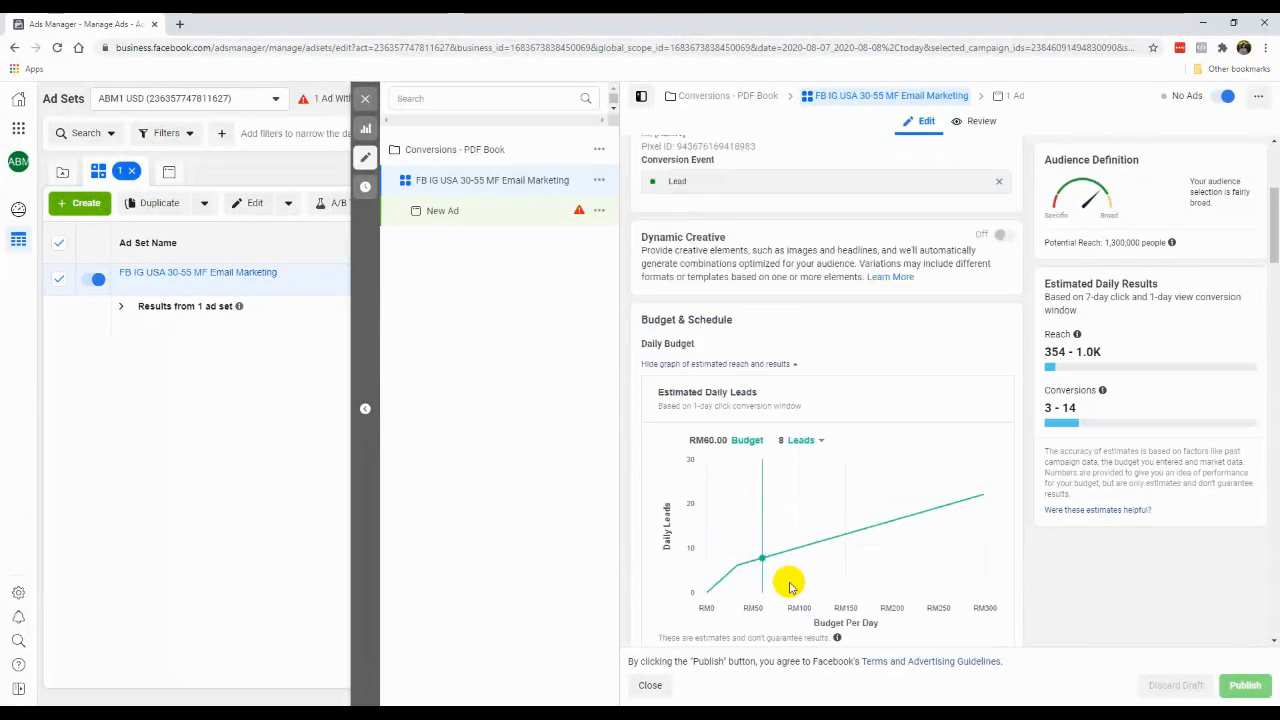
pyautogui.click(634, 100)
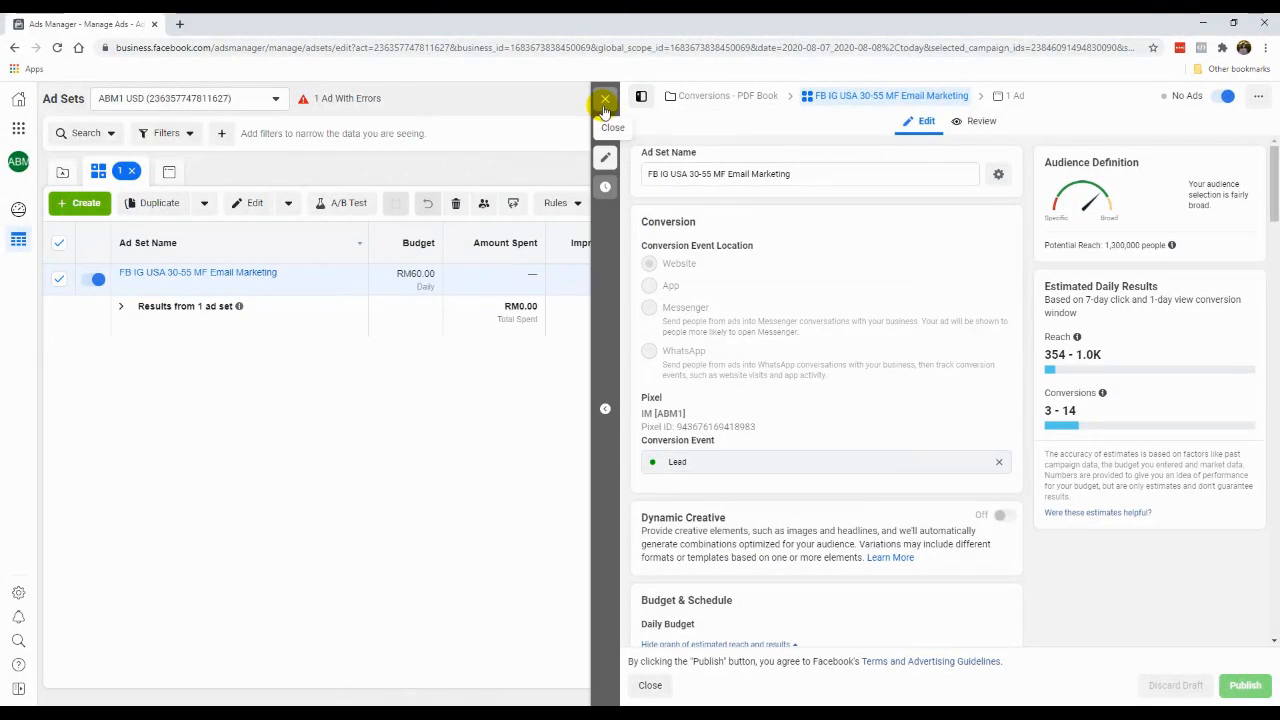
pyautogui.click(641, 96)
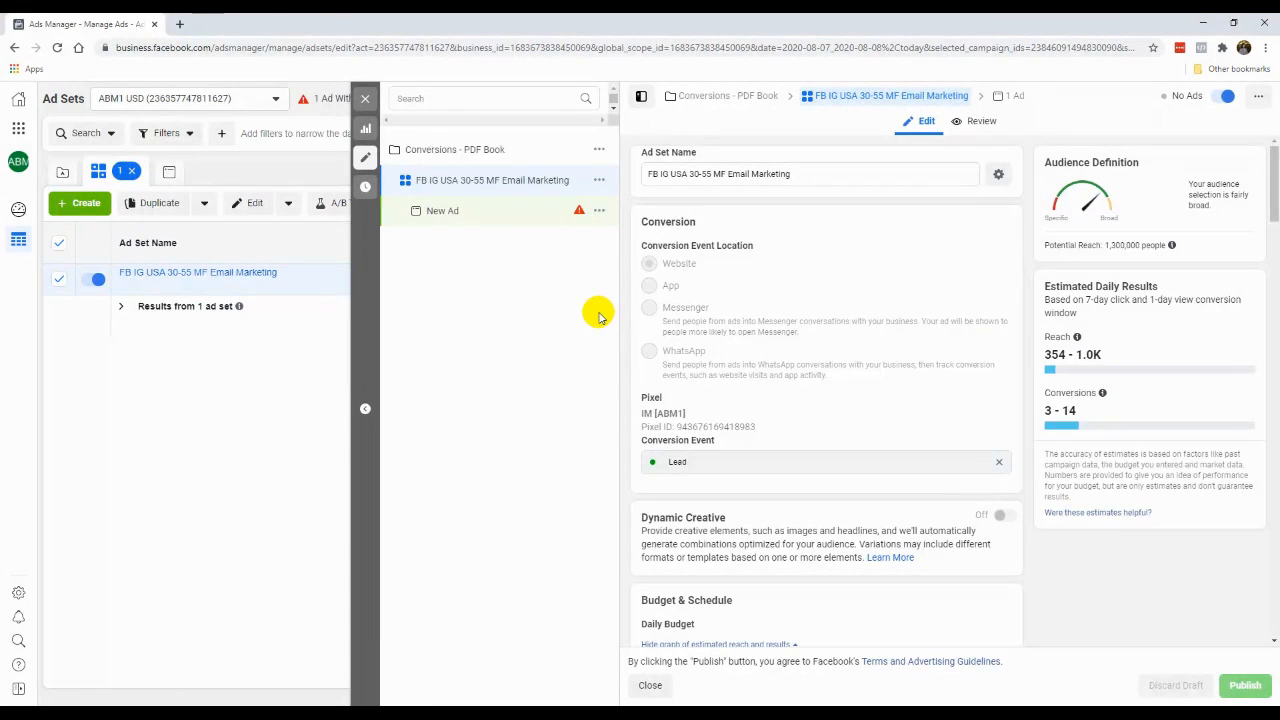
pyautogui.moveTo(581, 216)
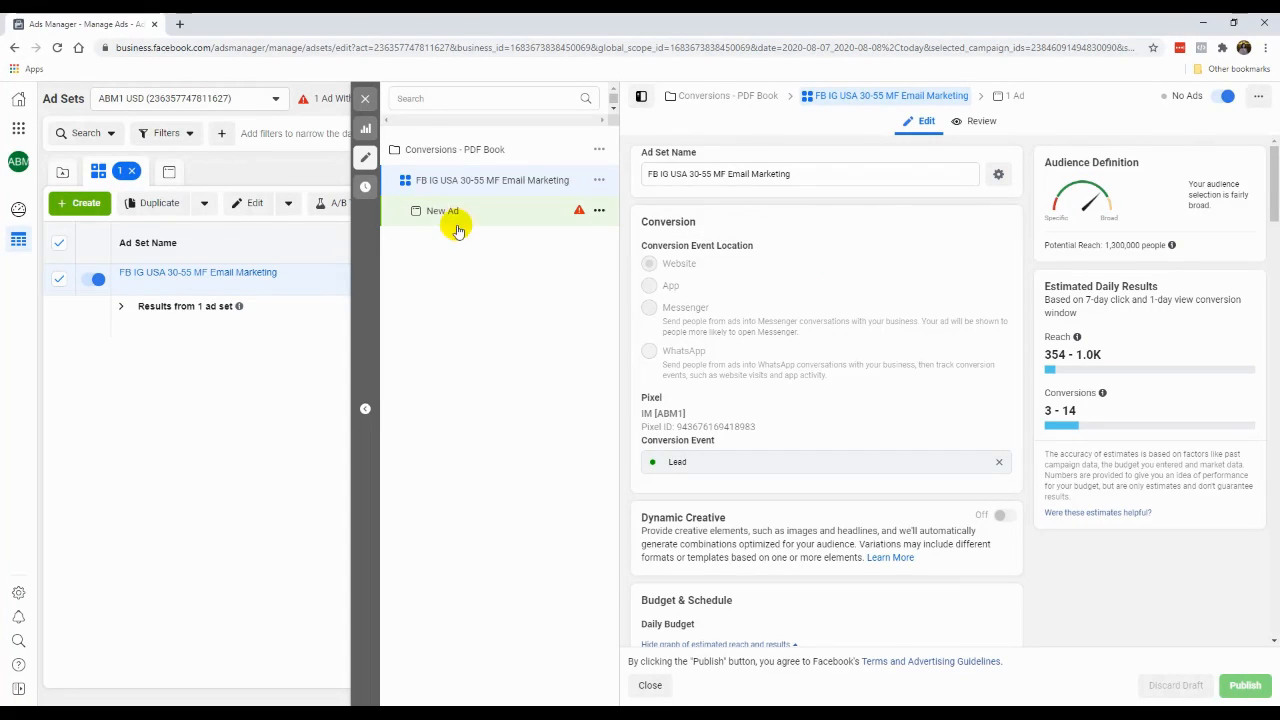
pyautogui.click(365, 99)
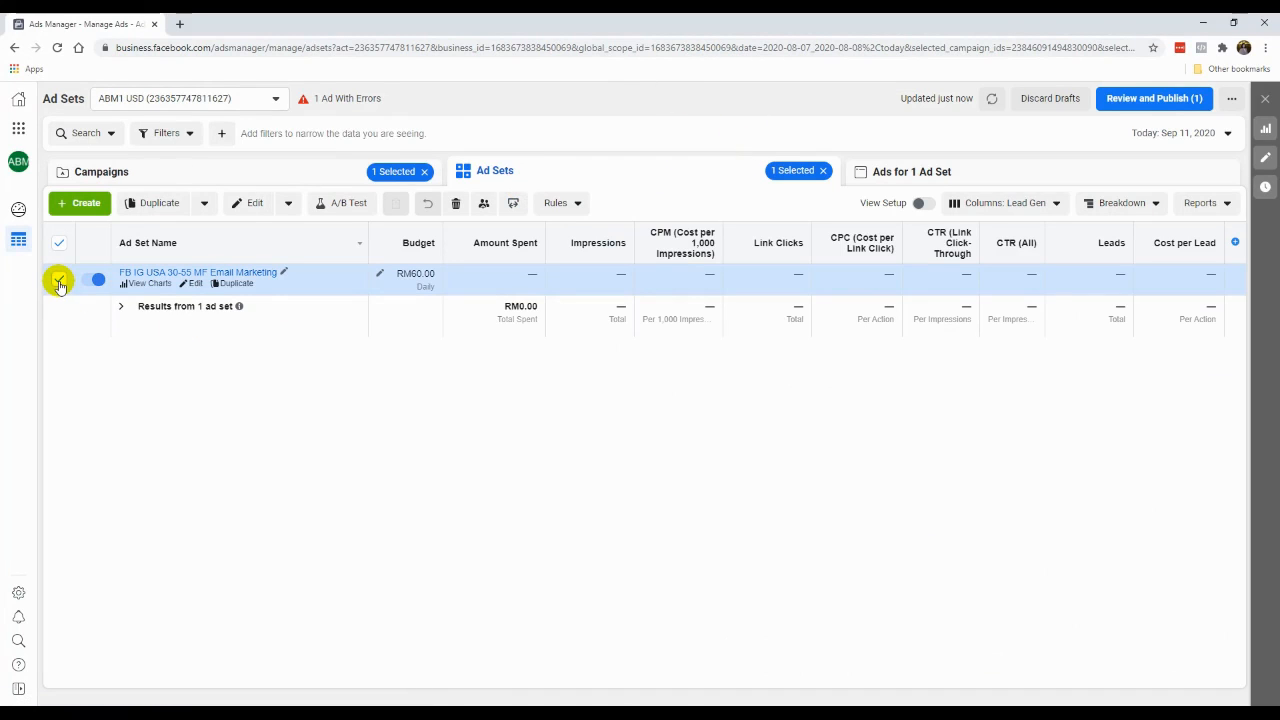
# Open the selected ad set's New Ad for editing and rename it as "Post 1"
pyautogui.click(920, 178)
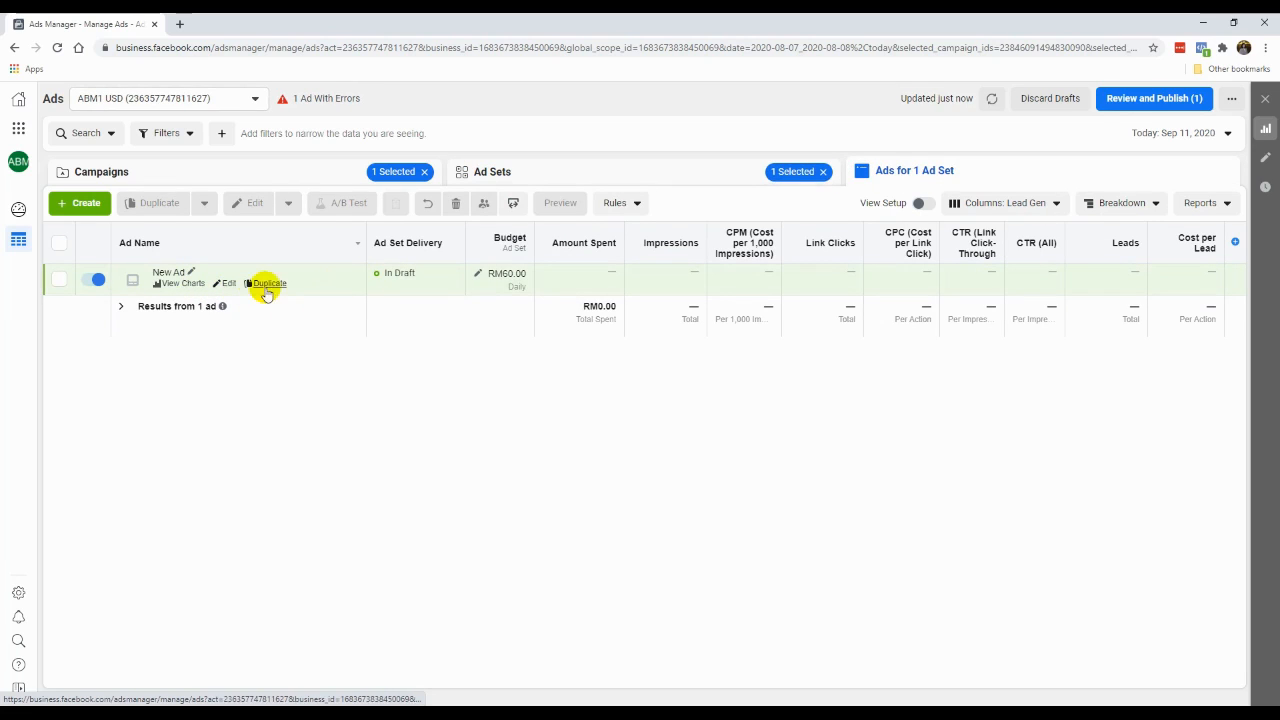
pyautogui.click(226, 284)
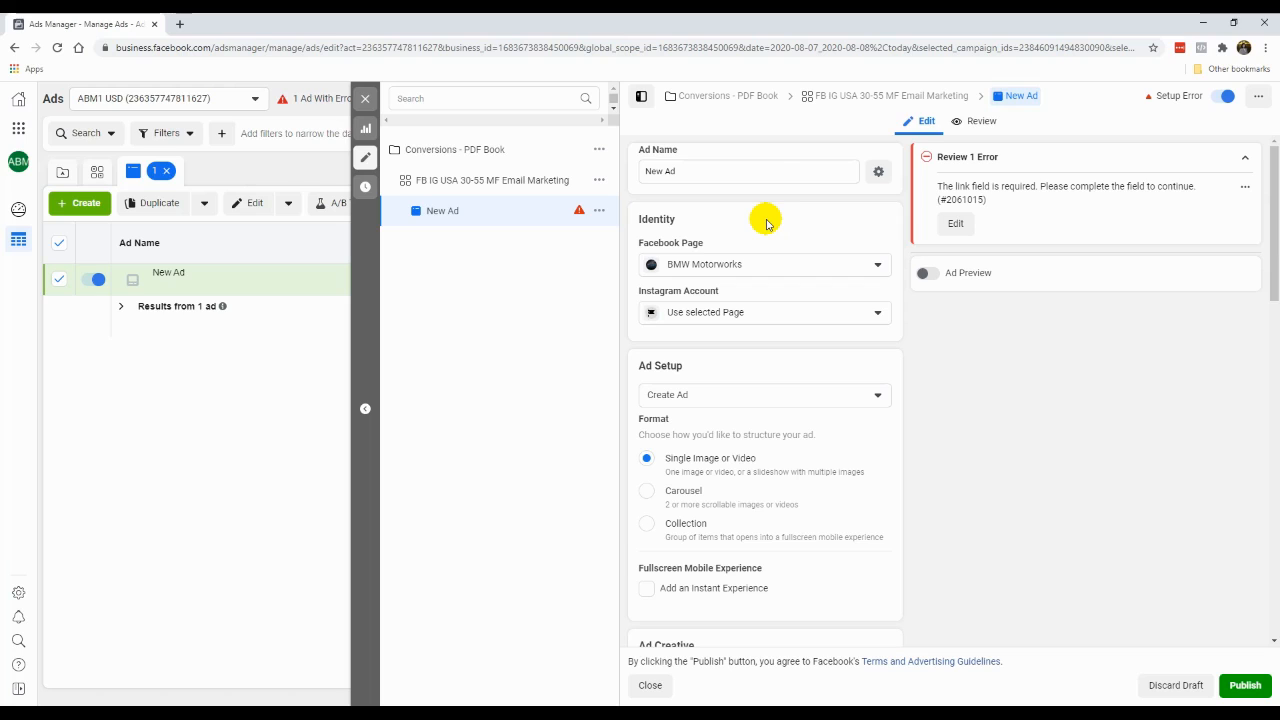
pyautogui.tripleClick(726, 171)
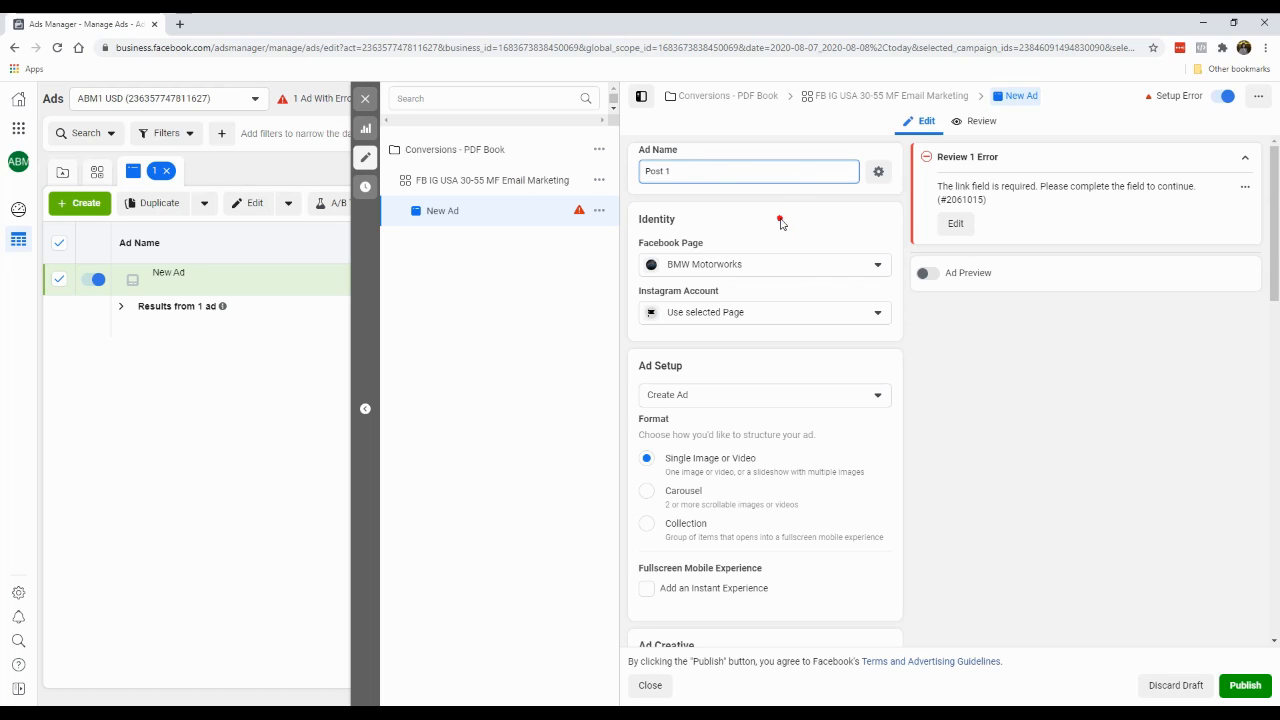
pyautogui.click(780, 222)
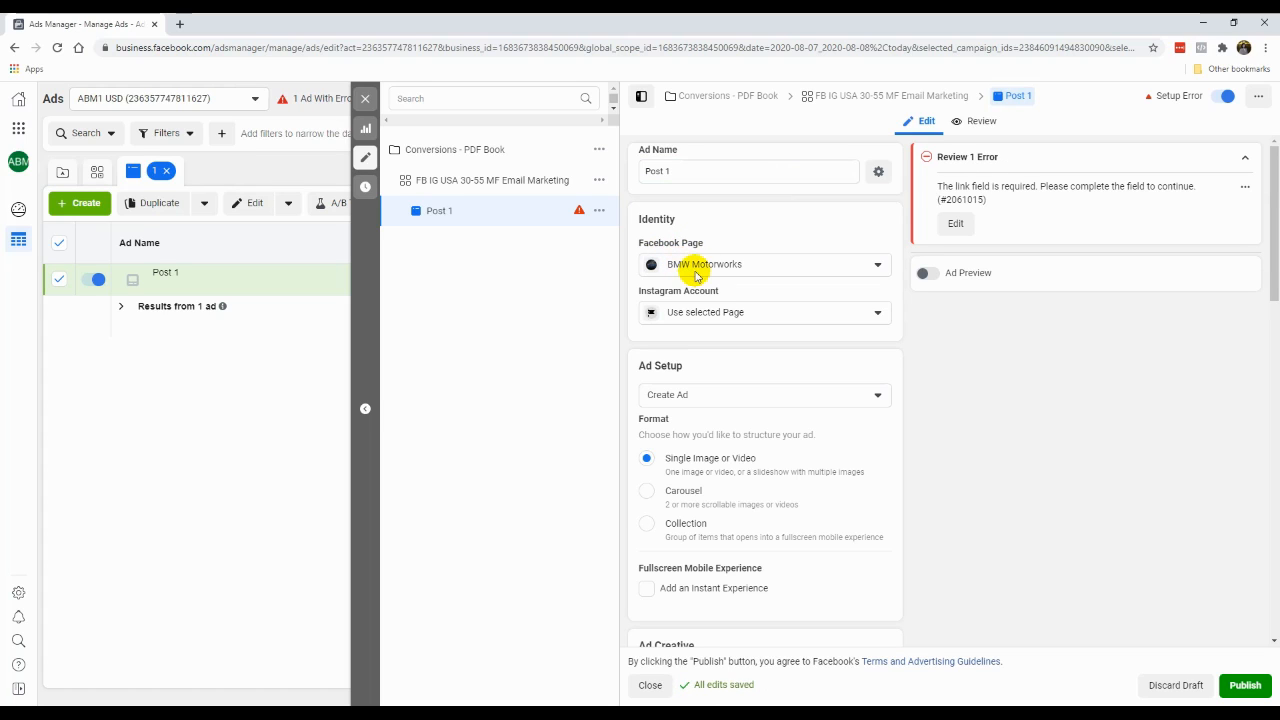
# Check the Facebook Page and the available Instagram account options in the ad's identity settings
pyautogui.click(695, 266)
pyautogui.click(721, 249)
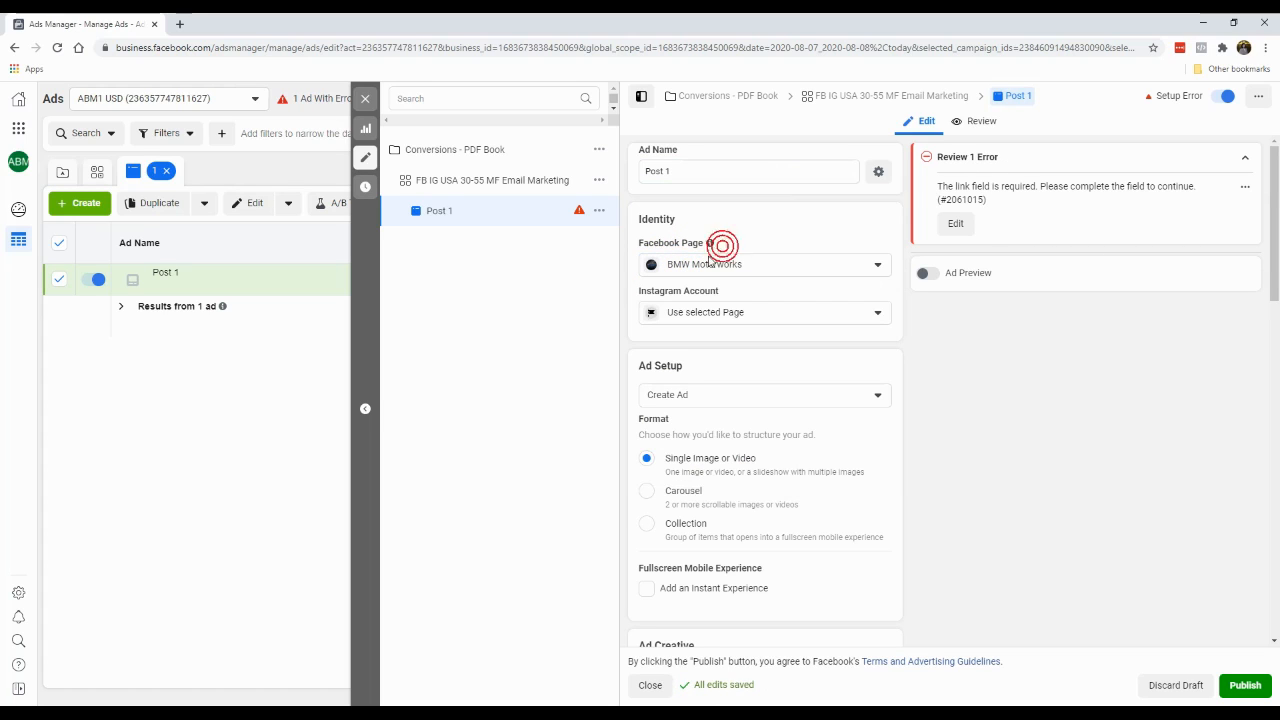
pyautogui.click(720, 313)
pyautogui.click(720, 314)
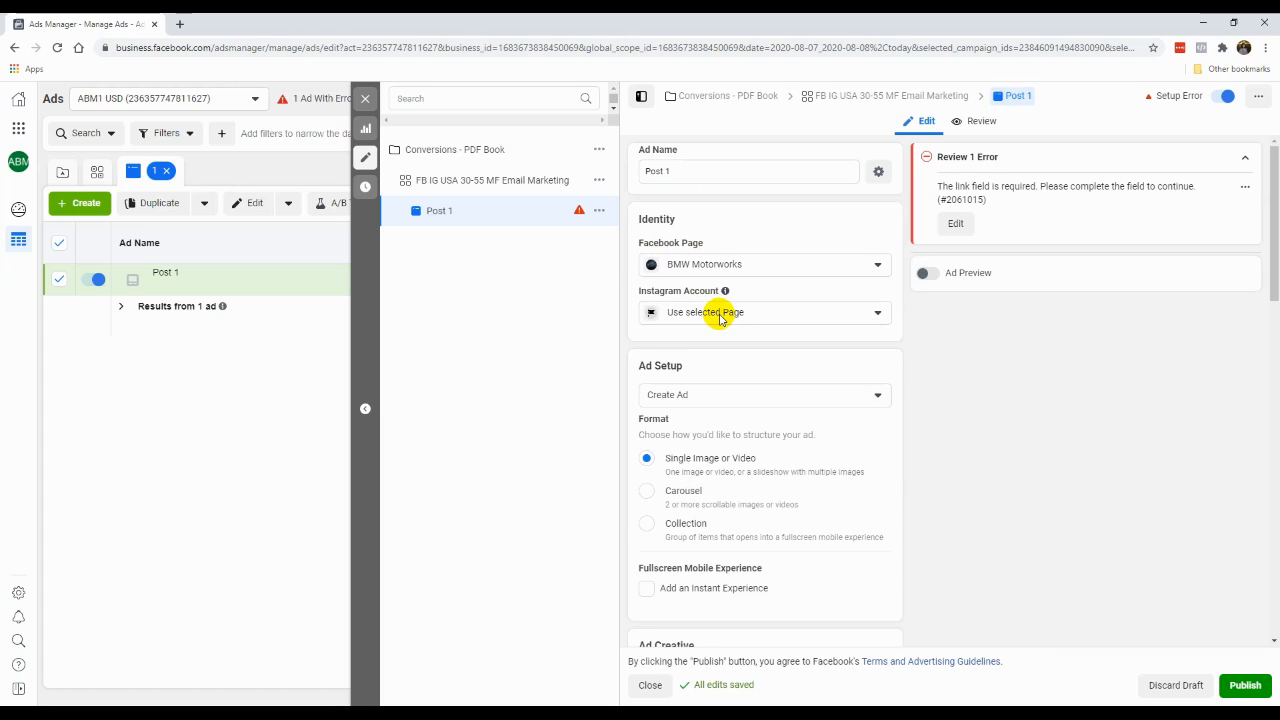
pyautogui.click(720, 313)
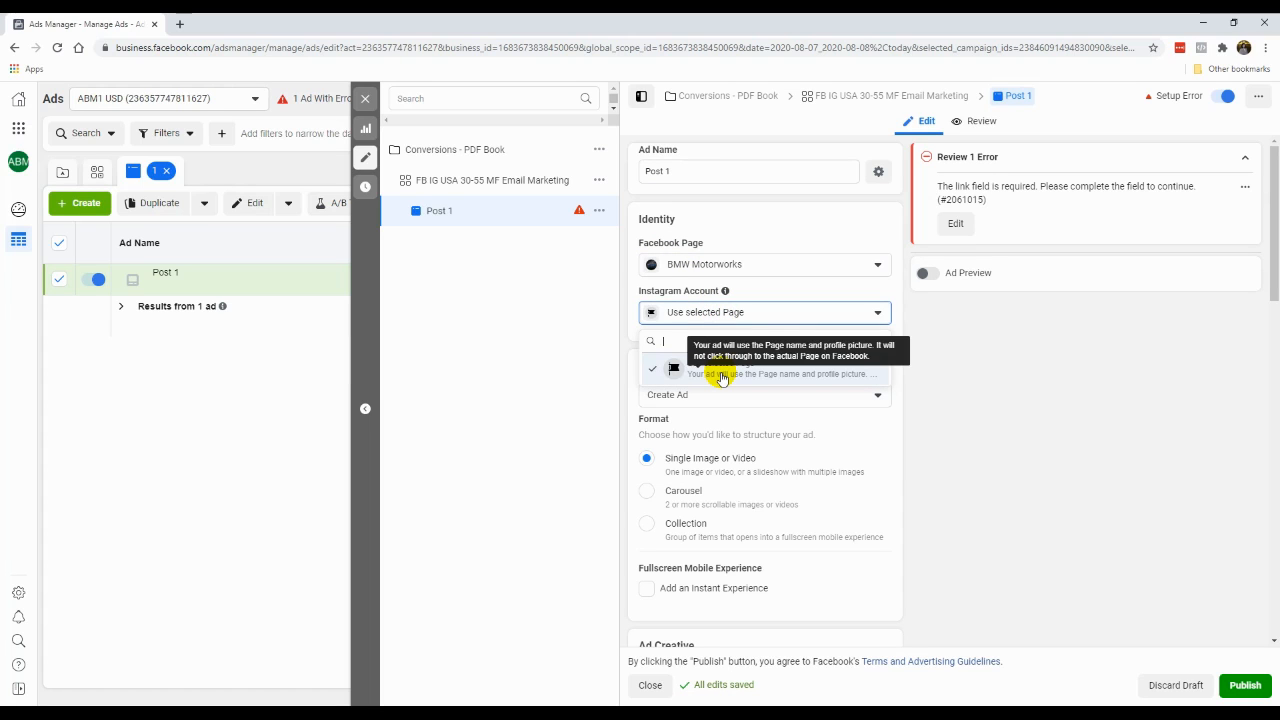
pyautogui.click(797, 295)
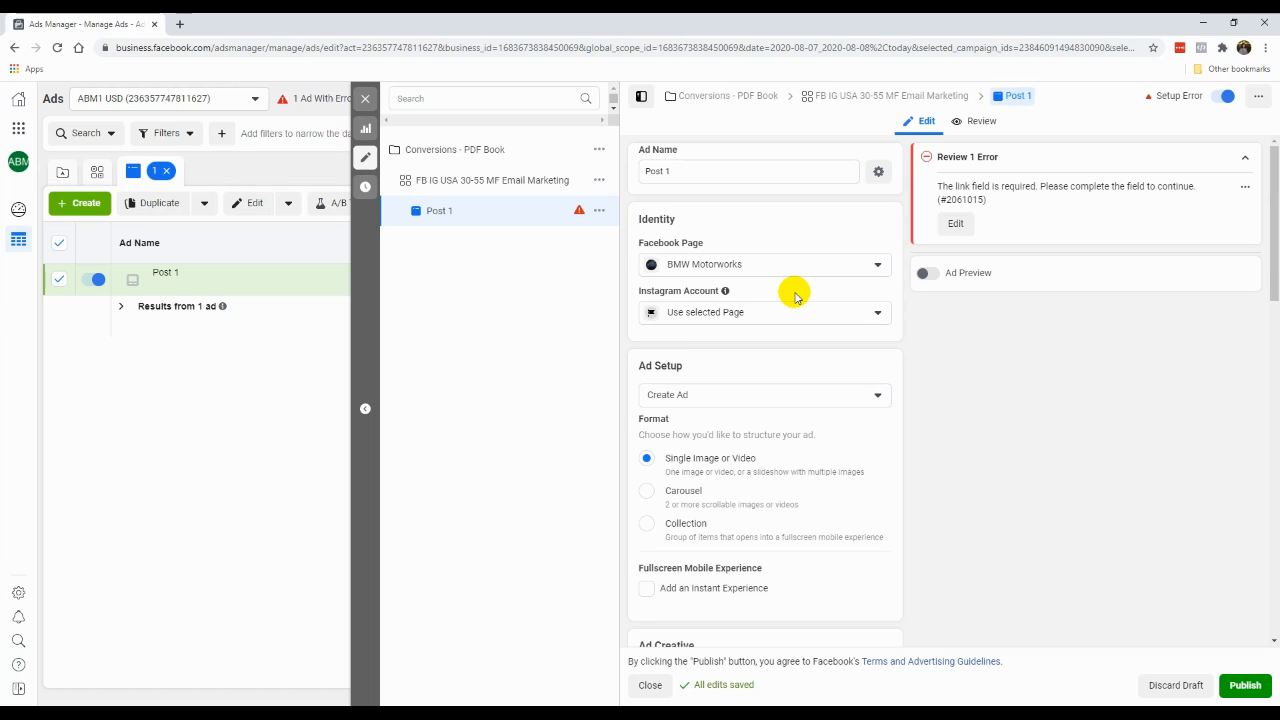
# Look over the ad format options, and turn the Instant Experience option on and off again
pyautogui.scroll(-1, 757, 394)
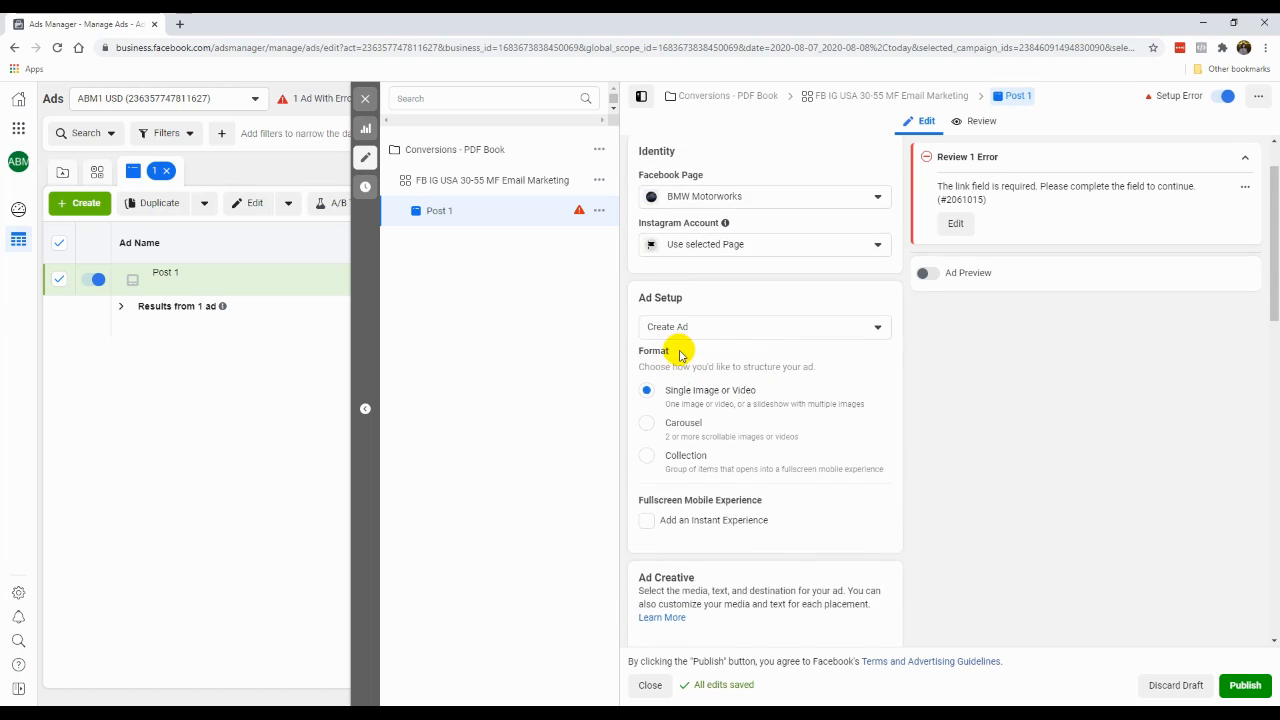
pyautogui.scroll(-1, 679, 355)
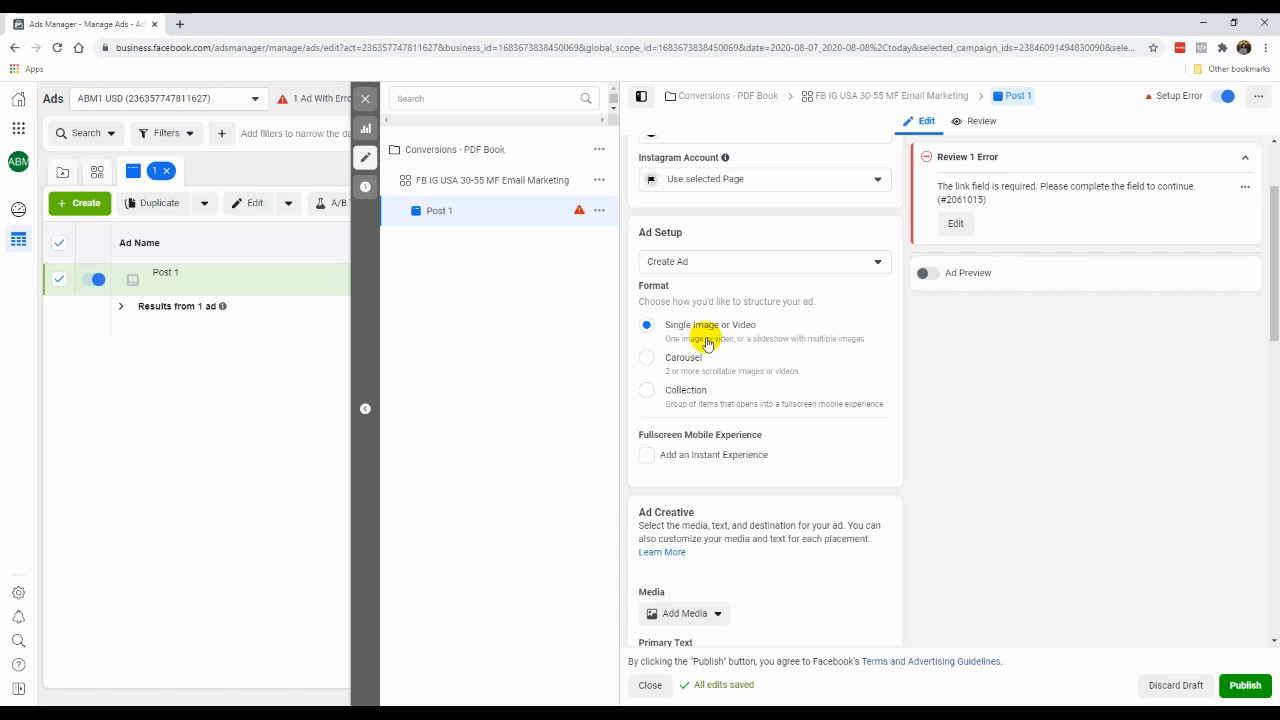
pyautogui.scroll(-2, 725, 470)
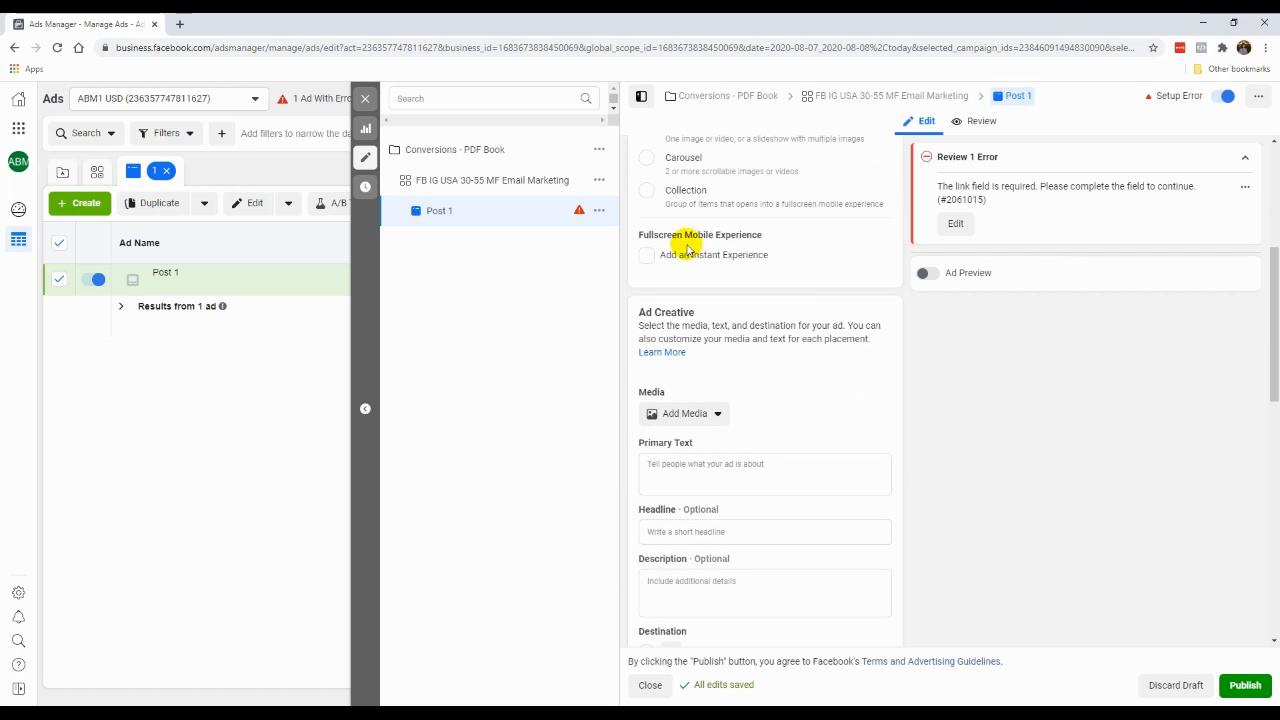
pyautogui.moveTo(771, 242)
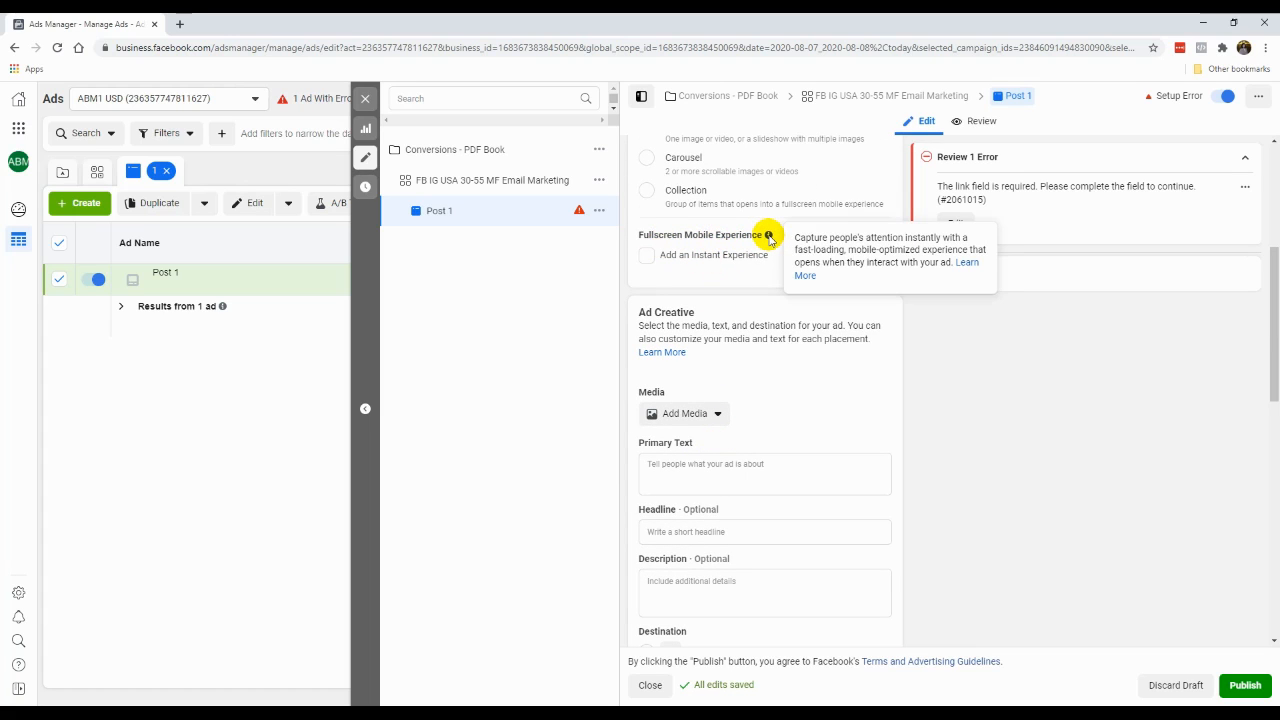
pyautogui.click(646, 256)
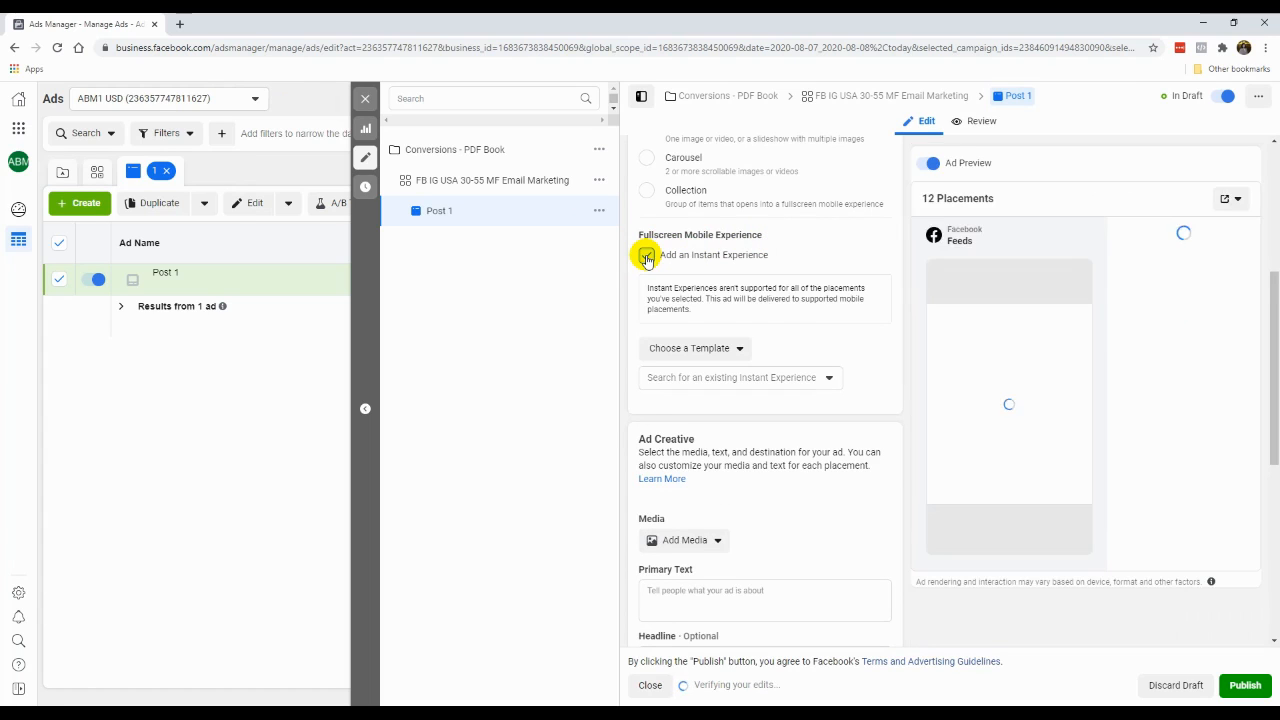
pyautogui.click(646, 256)
# Examine the Ad Creative fields from media to website URL, and place the cursor in the primary text
pyautogui.scroll(-1, 760, 433)
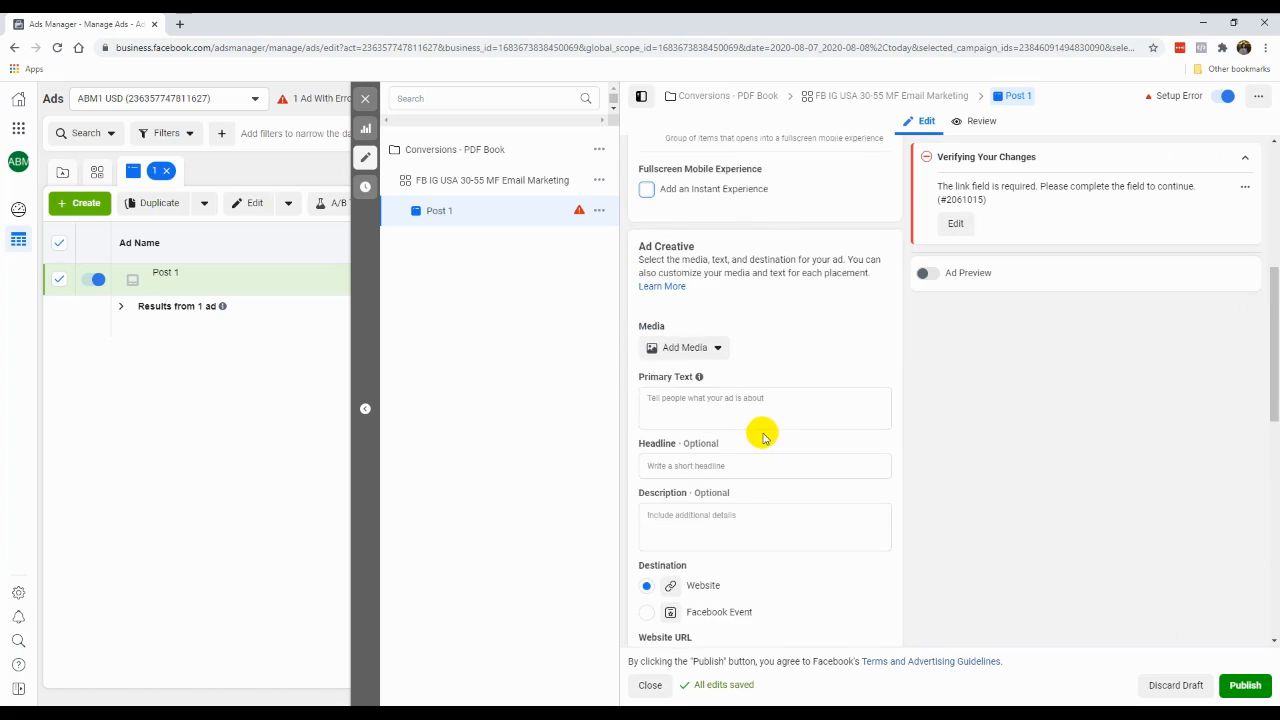
pyautogui.scroll(-1, 700, 261)
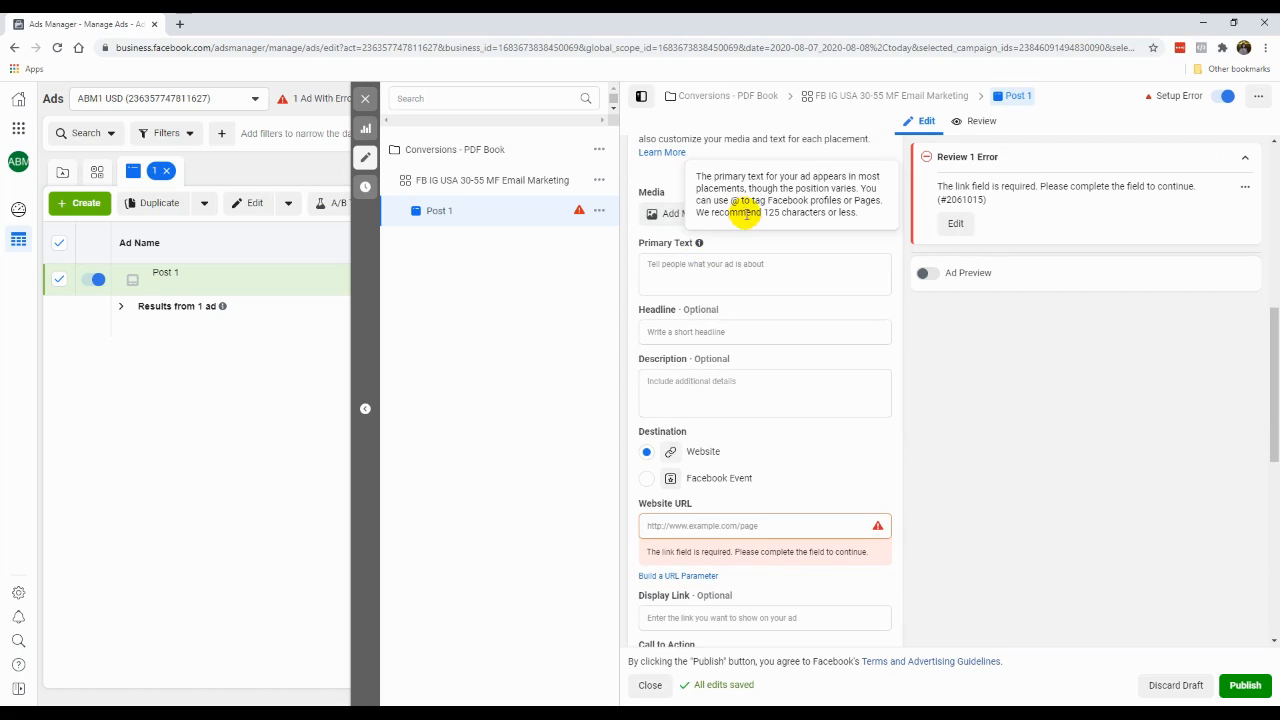
pyautogui.scroll(1, 711, 279)
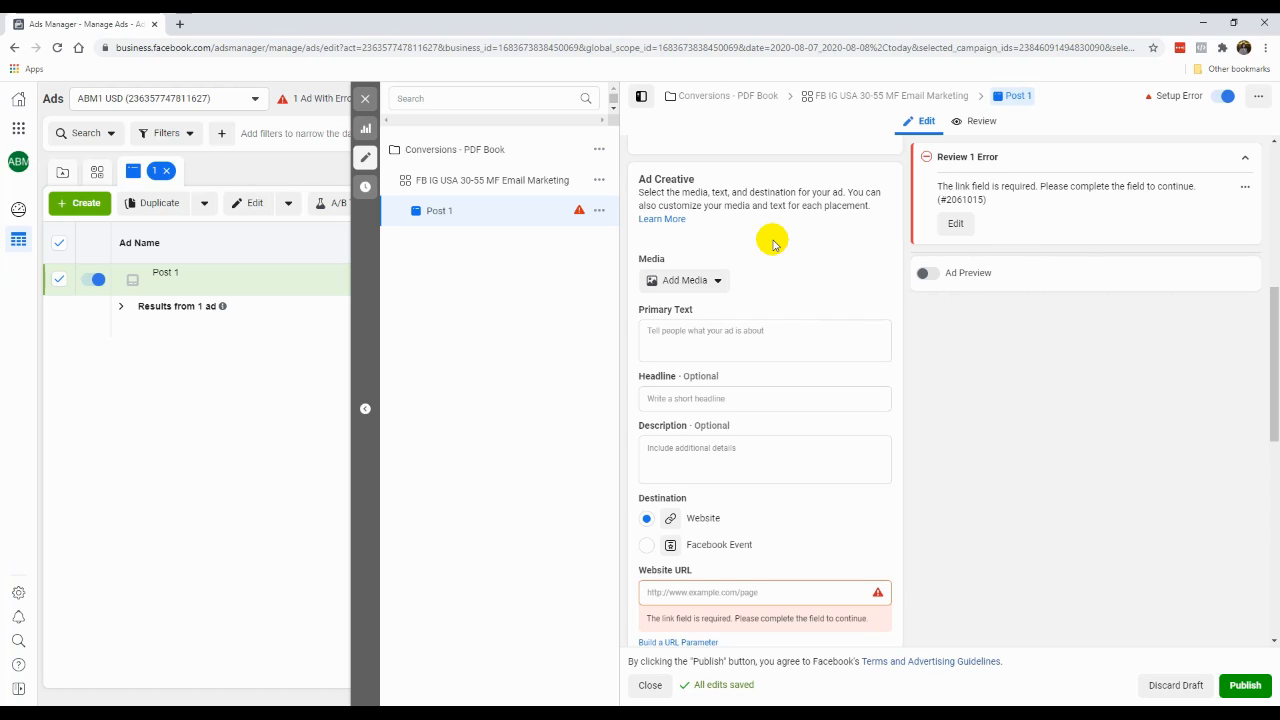
pyautogui.click(700, 335)
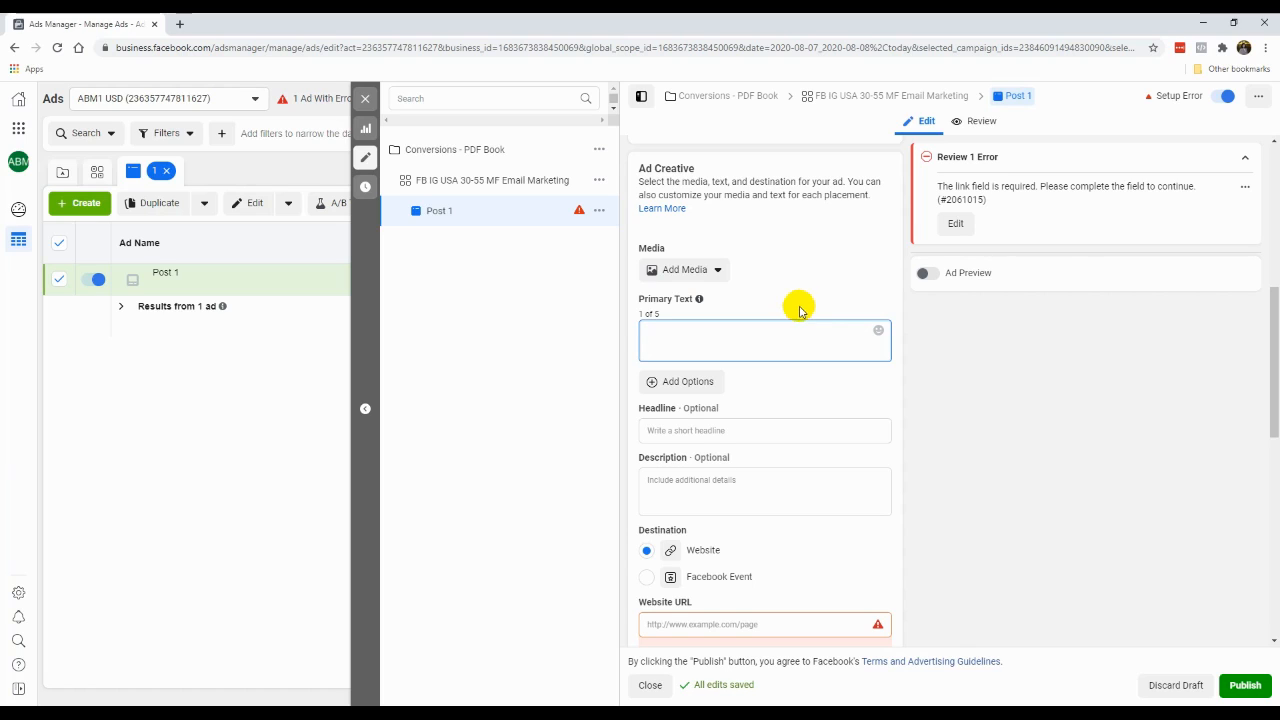
# Start adding an image to the ad from Stock Photos and search for "social media"
pyautogui.click(690, 272)
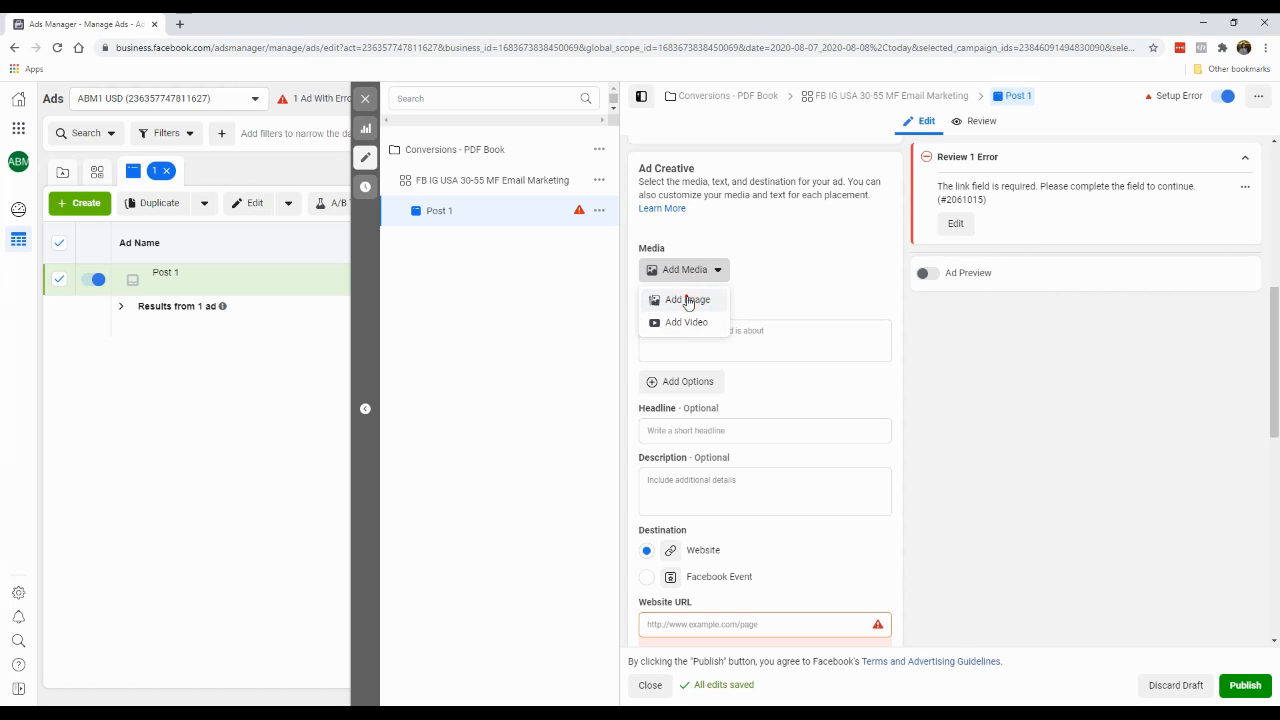
pyautogui.click(688, 301)
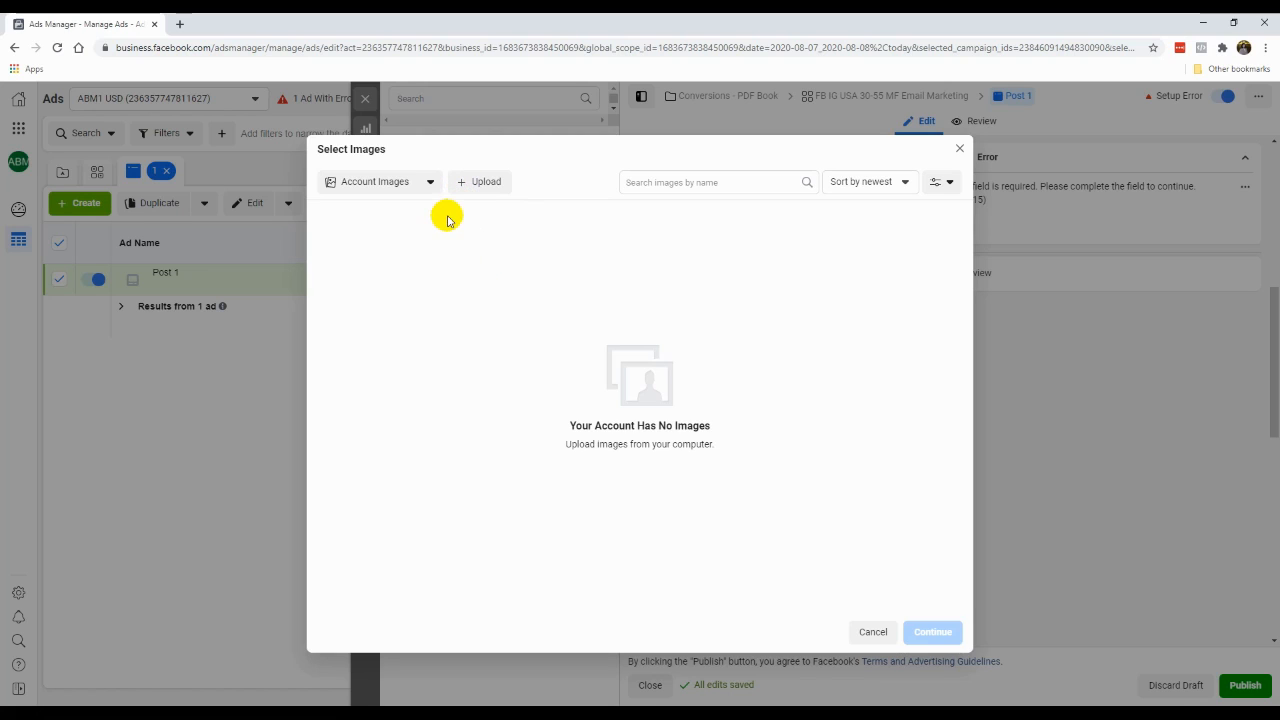
pyautogui.click(386, 185)
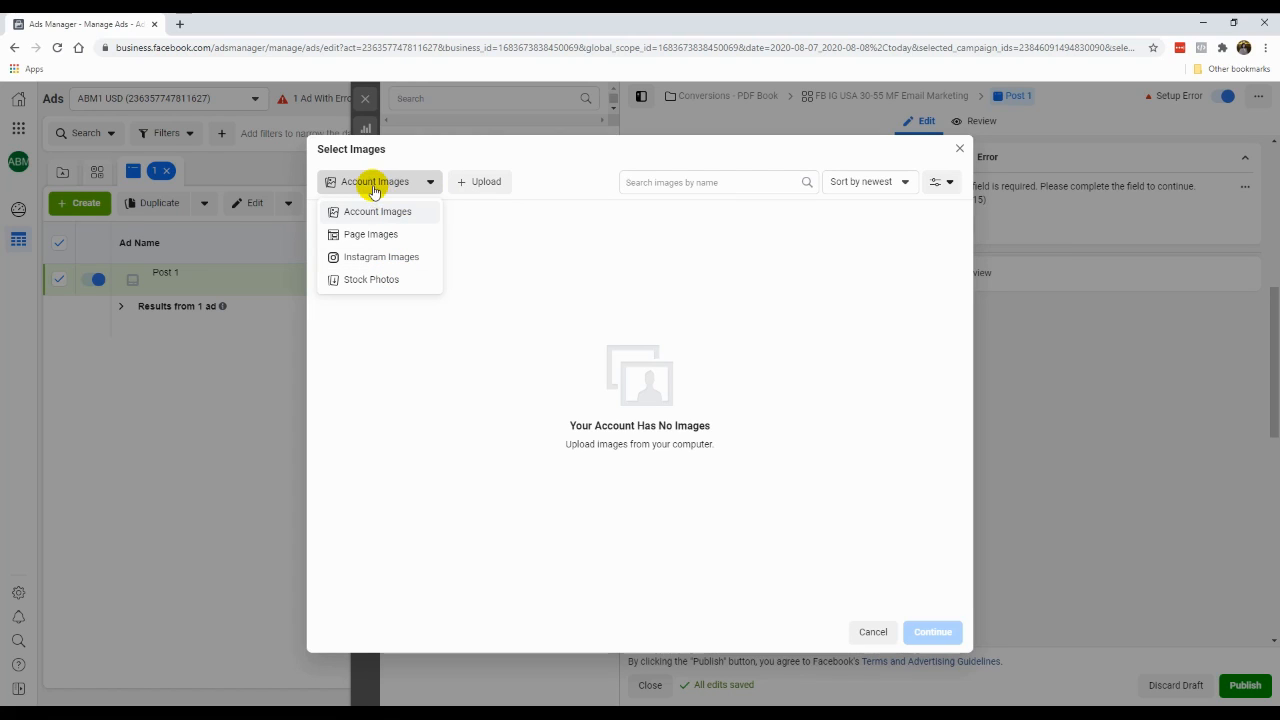
pyautogui.click(377, 280)
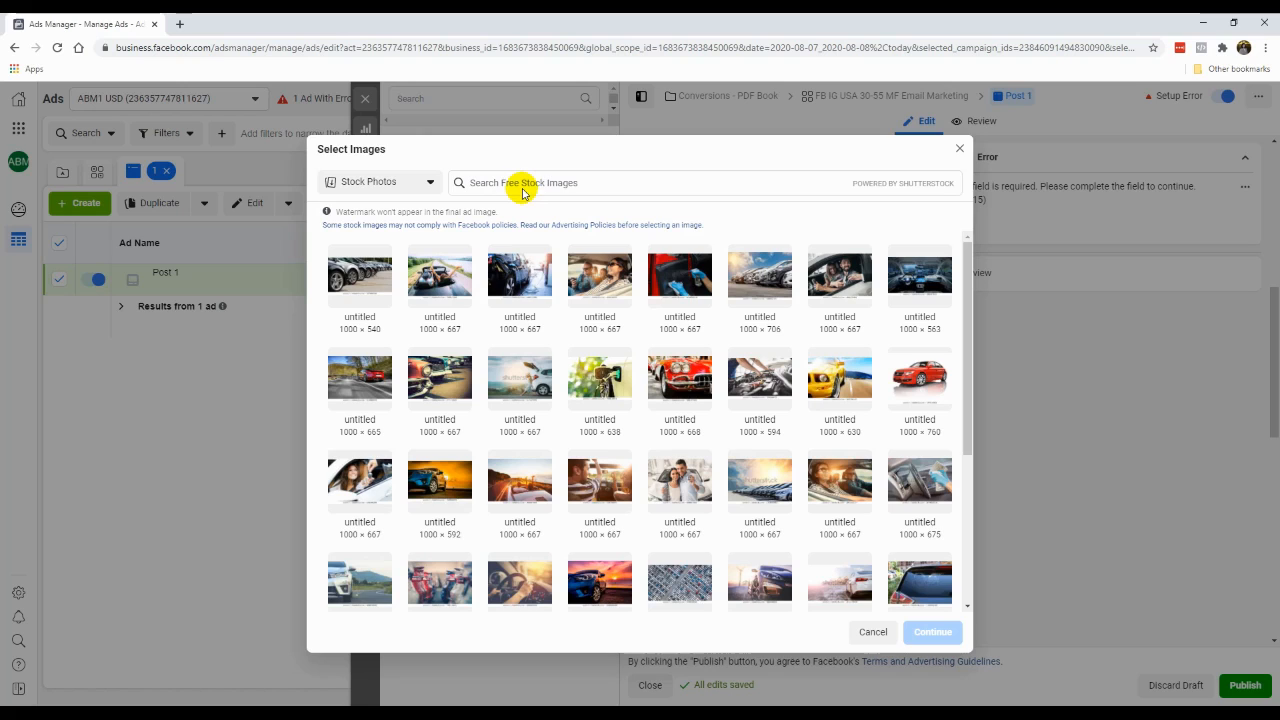
pyautogui.click(562, 183)
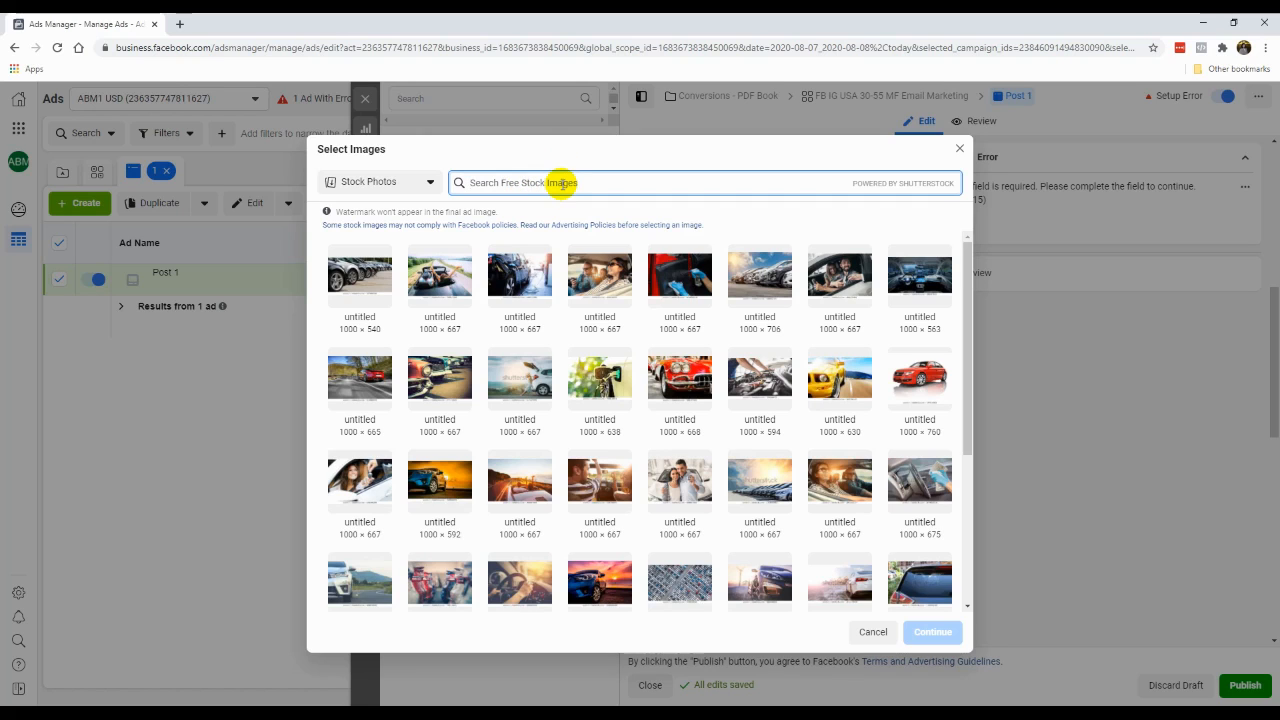
pyautogui.write('social media')
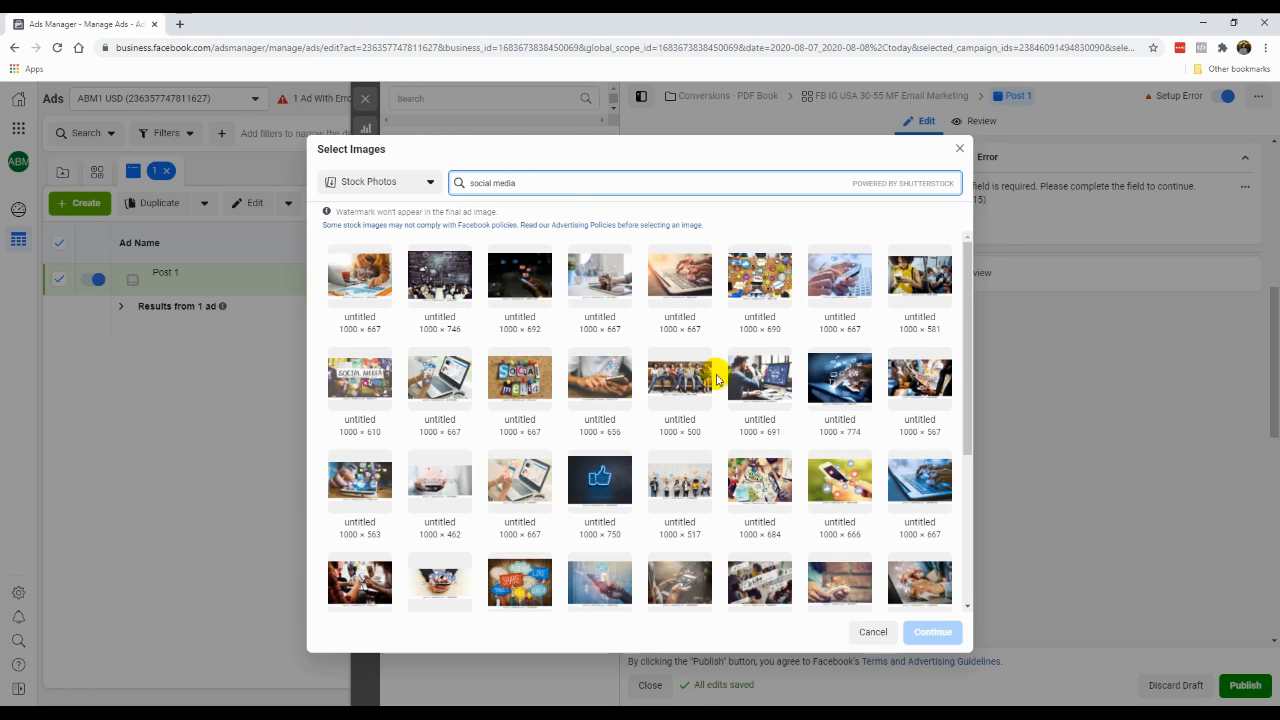
# Choose the 1000 × 610 stock photo with the "SOCIAL MEDIA" lettering and apply it as the ad's image
pyautogui.click(750, 386)
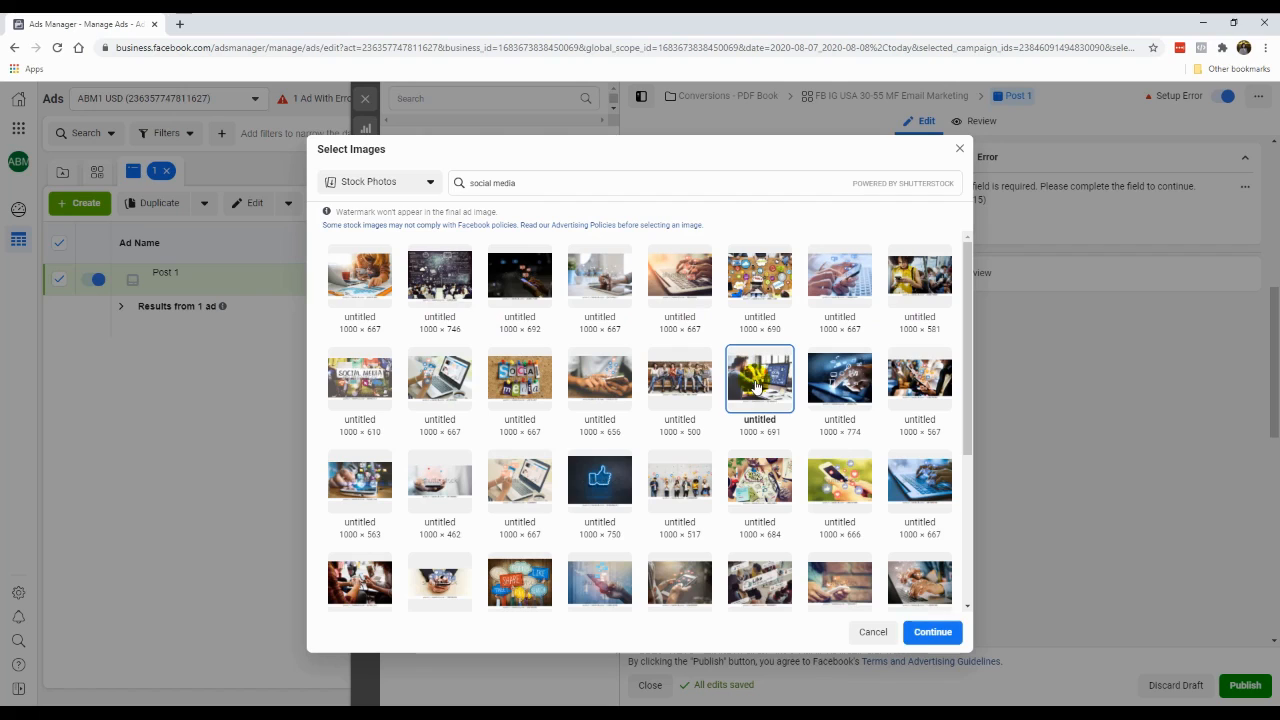
pyautogui.tripleClick(537, 183)
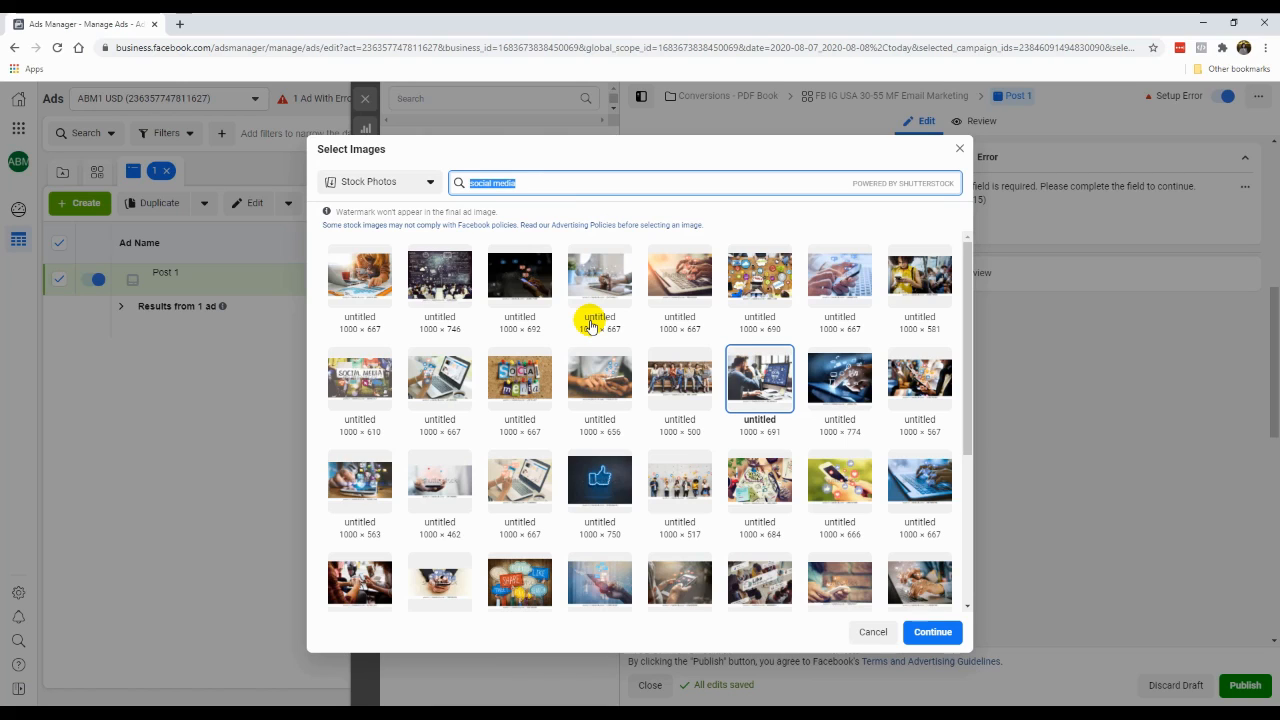
pyautogui.click(337, 370)
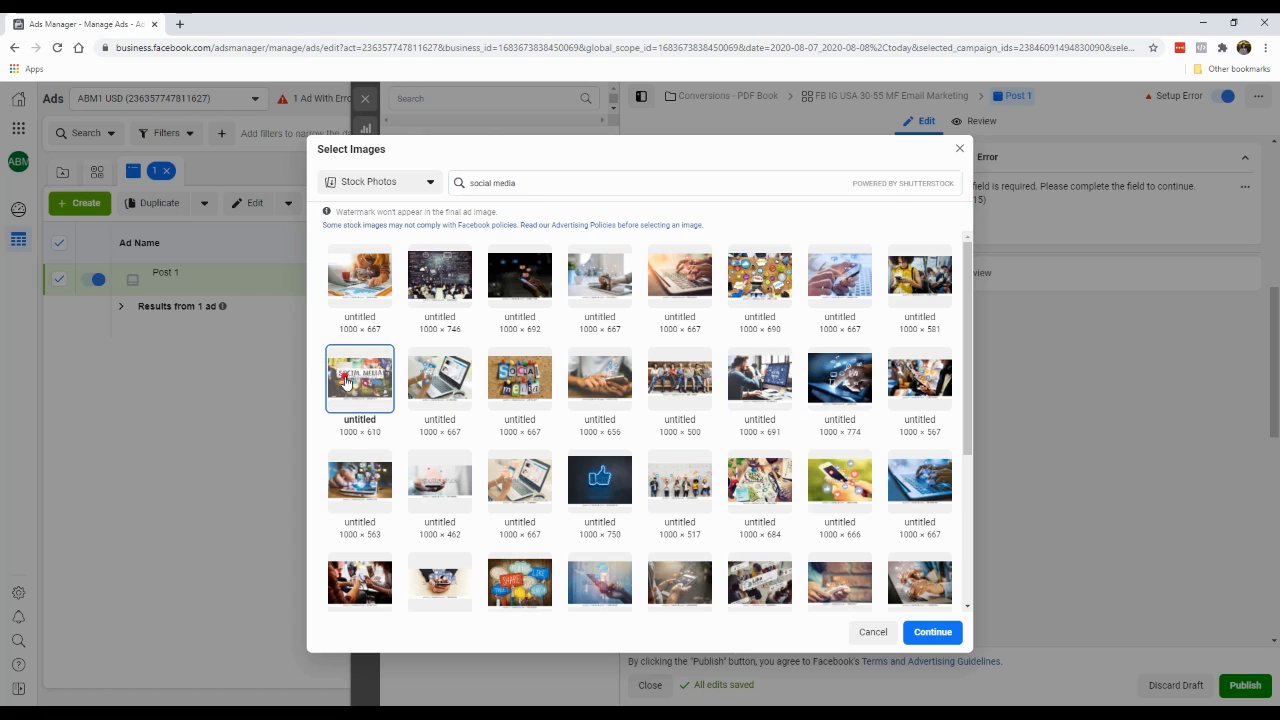
pyautogui.click(918, 632)
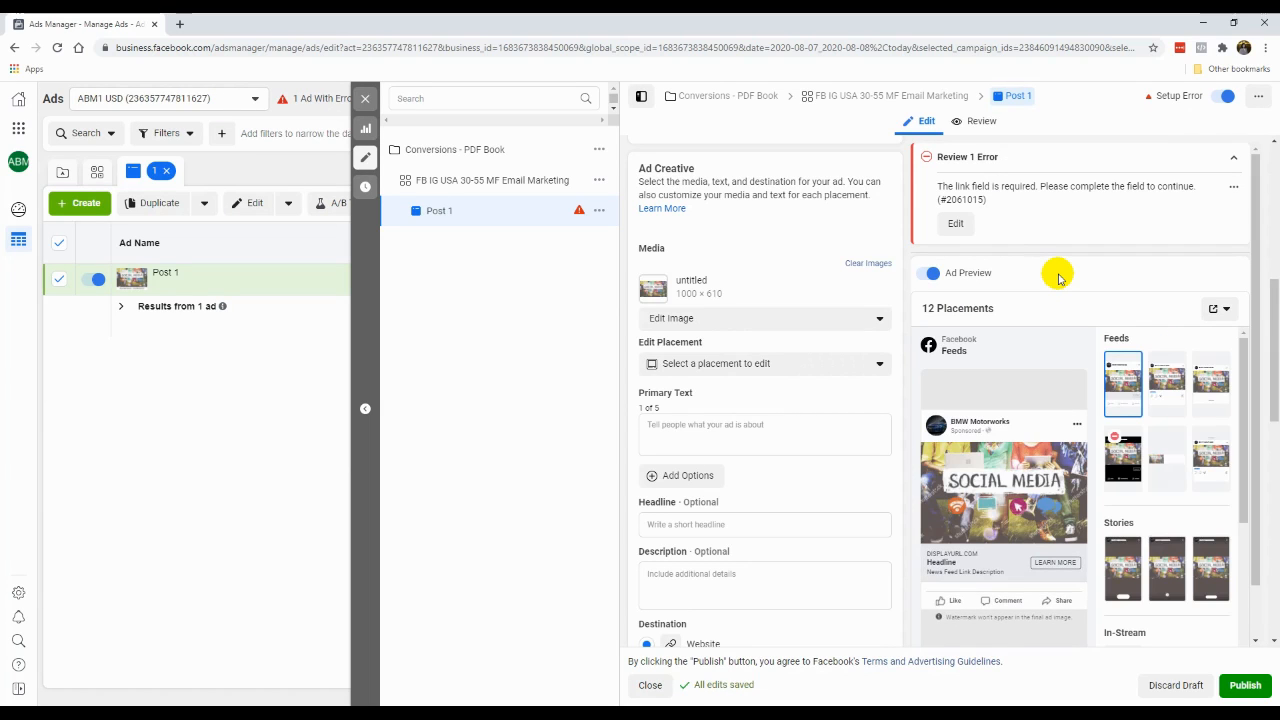
# Review the ad's placement previews and clear the stock image from its media
pyautogui.scroll(-5, 1131, 471)
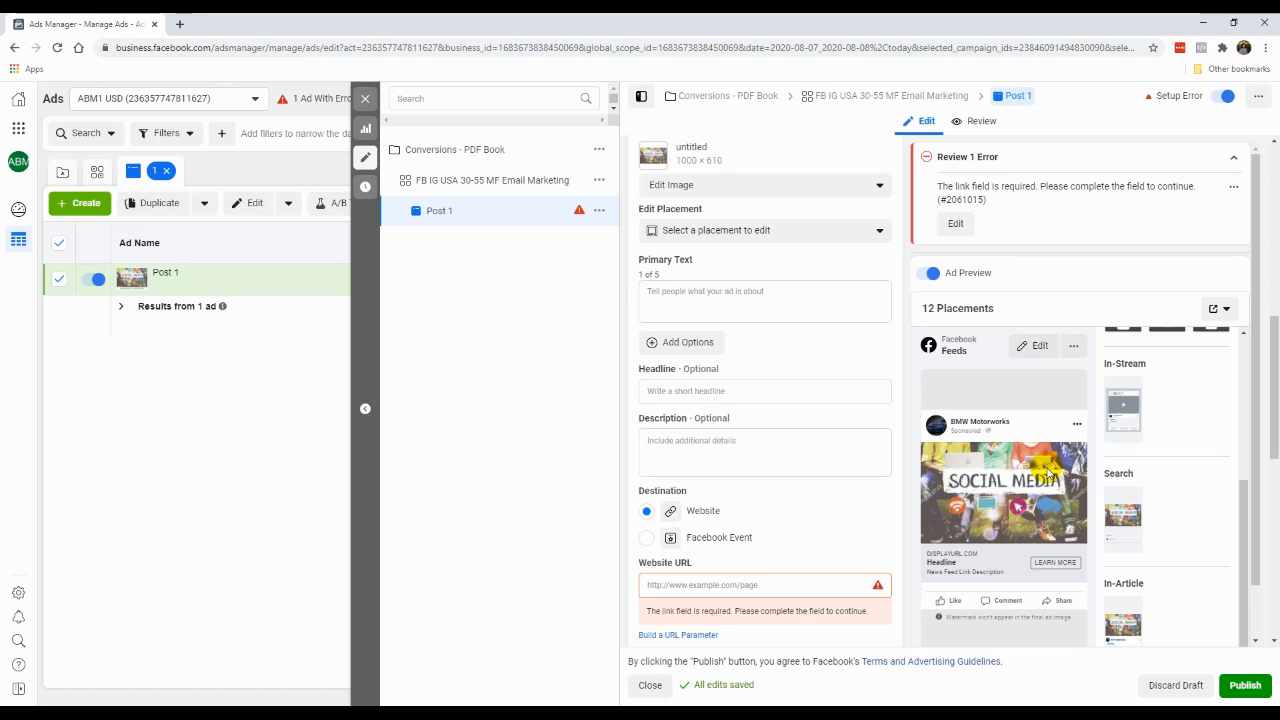
pyautogui.scroll(4, 834, 451)
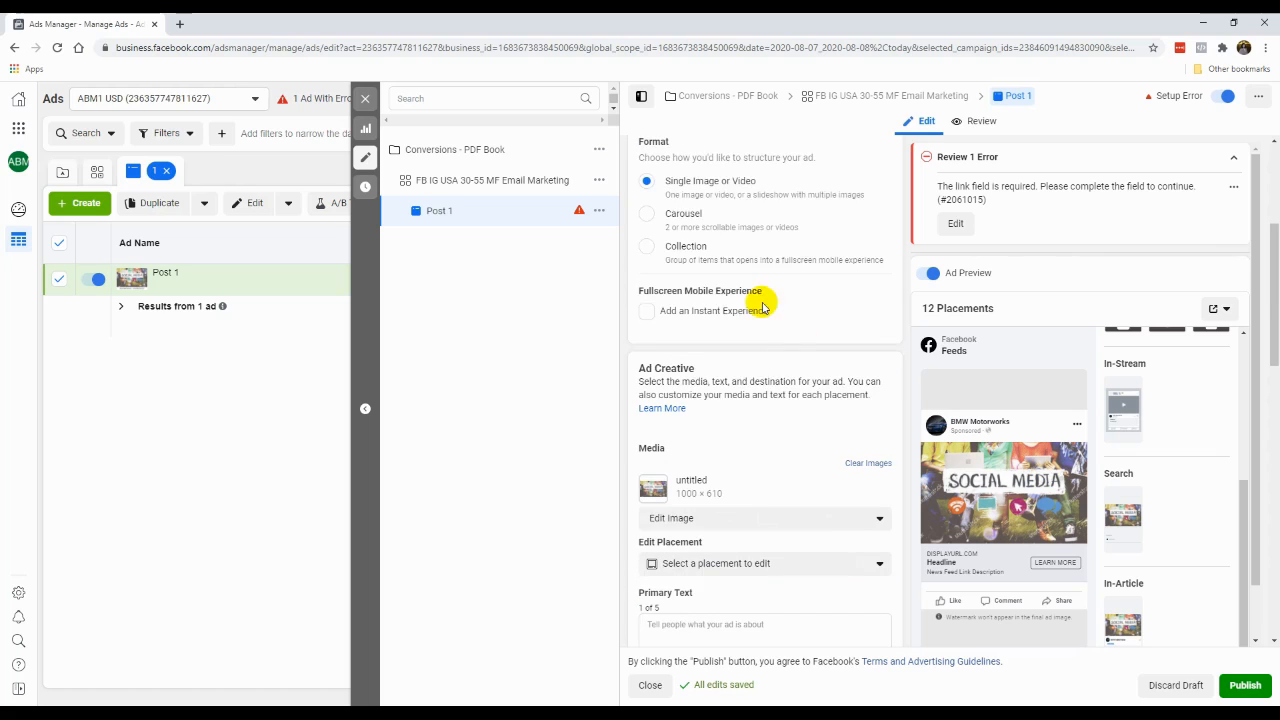
pyautogui.scroll(-2, 760, 310)
pyautogui.click(862, 397)
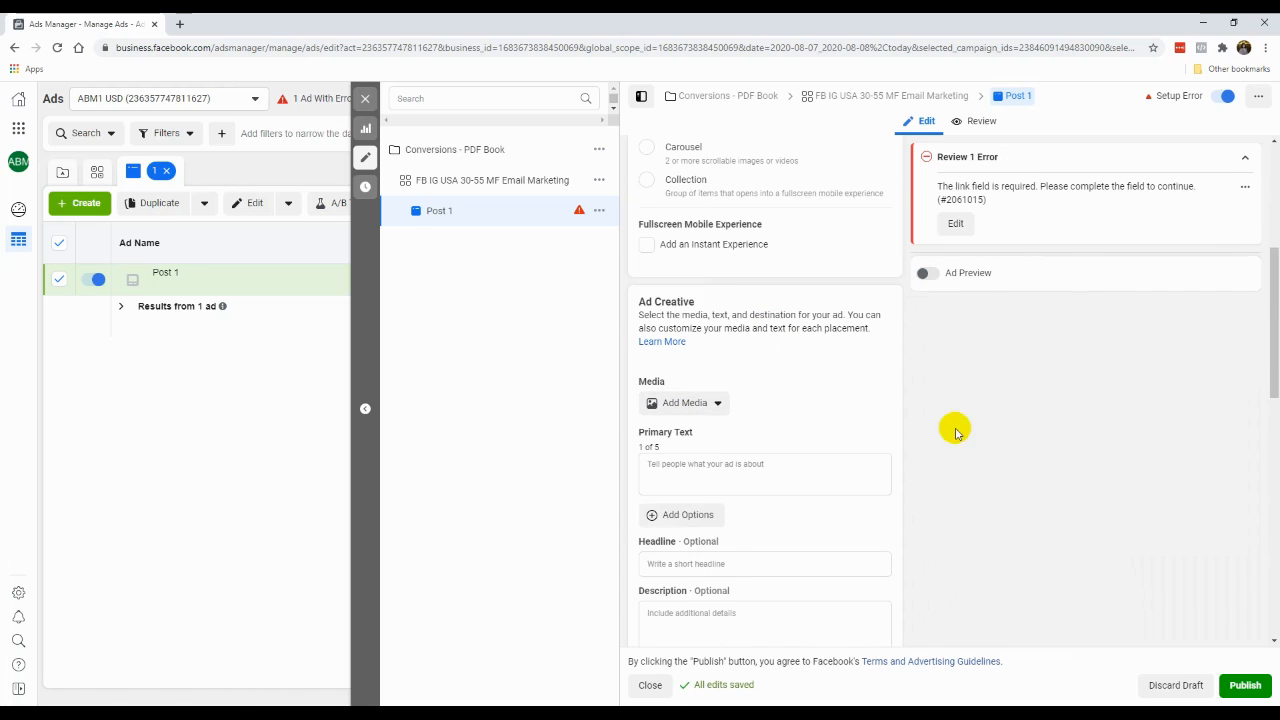
# Start adding a new image to the ad's media from Stock Photos
pyautogui.click(668, 404)
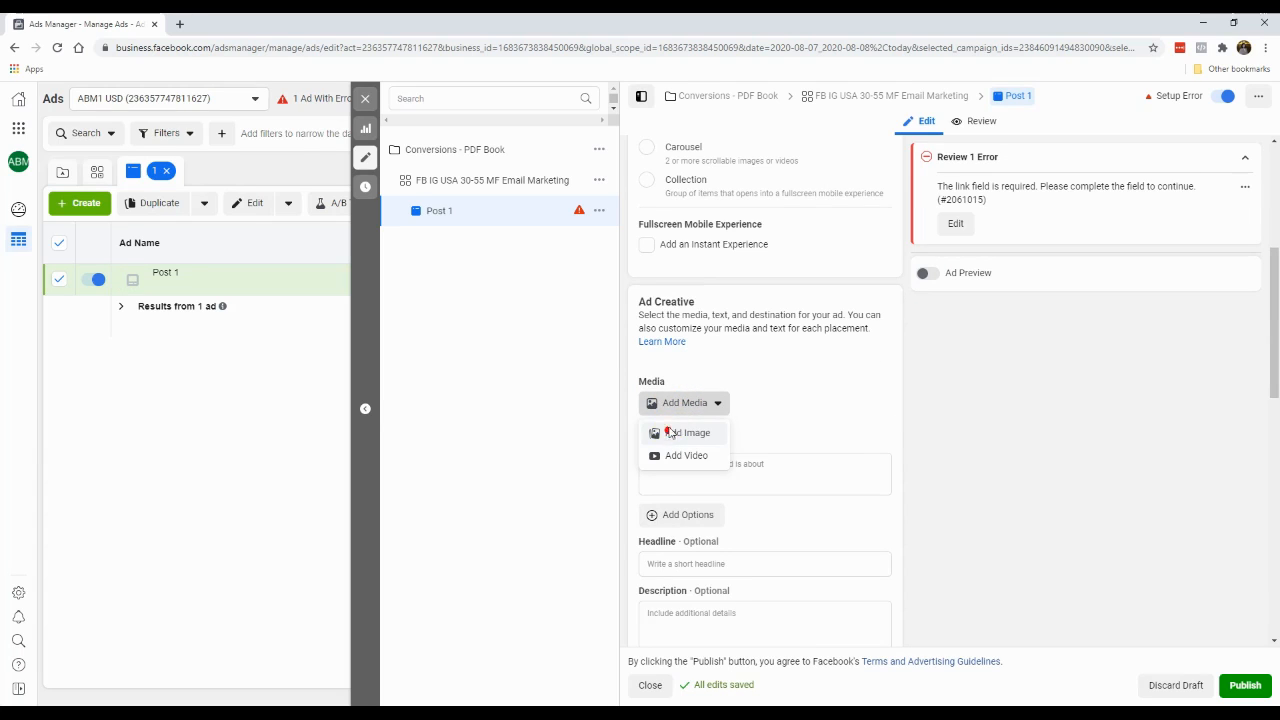
pyautogui.click(663, 430)
pyautogui.click(378, 182)
pyautogui.click(390, 276)
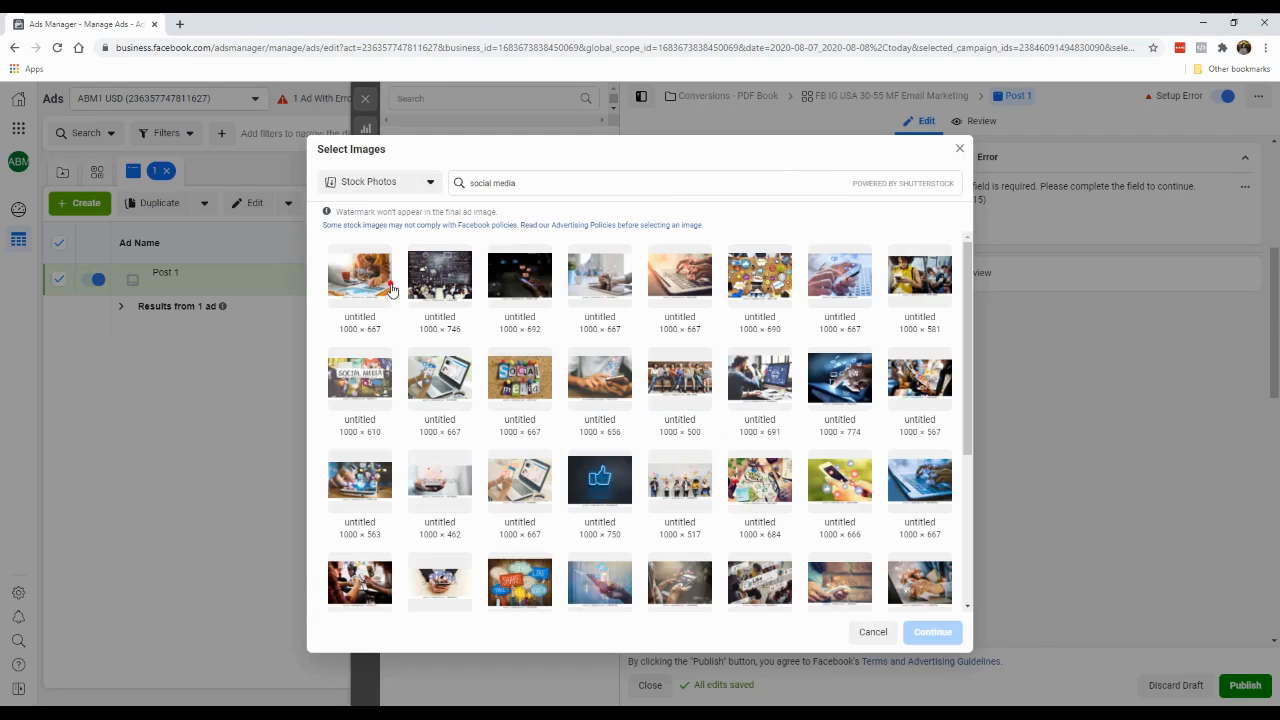
# Search the stock photos for "bikini"
pyautogui.tripleClick(609, 181)
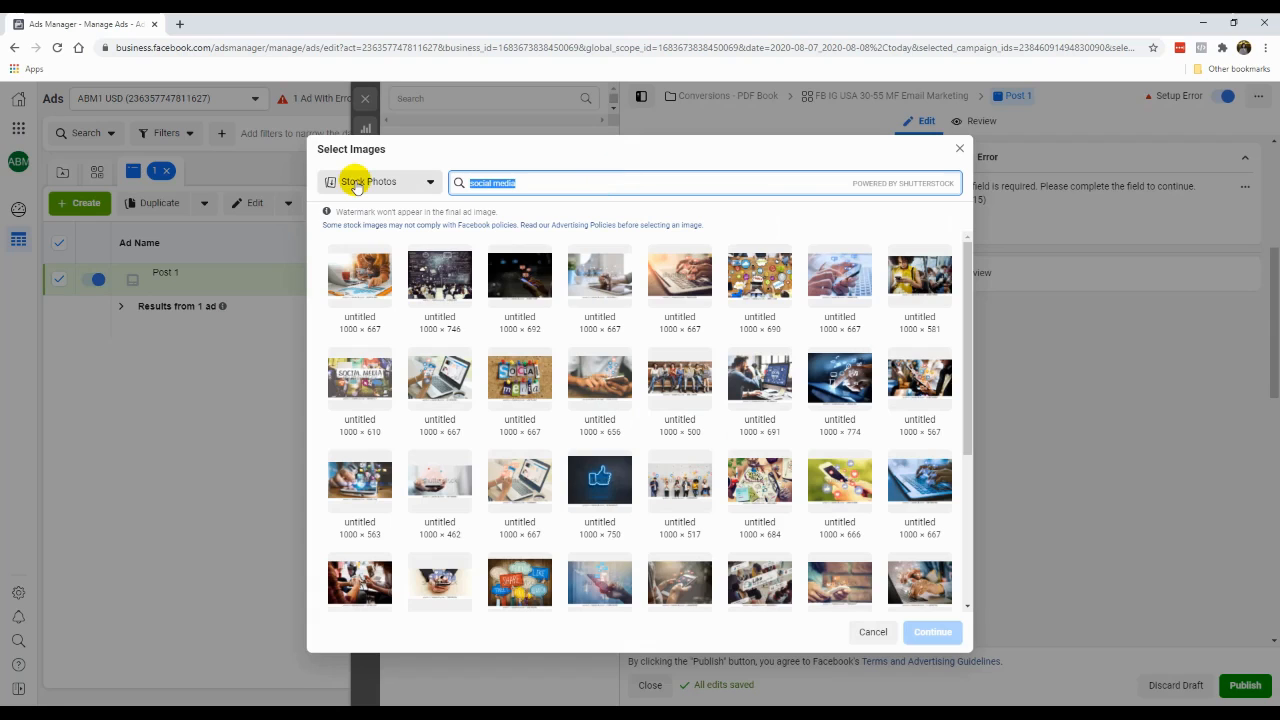
pyautogui.write('bikini')
pyautogui.press('Return')
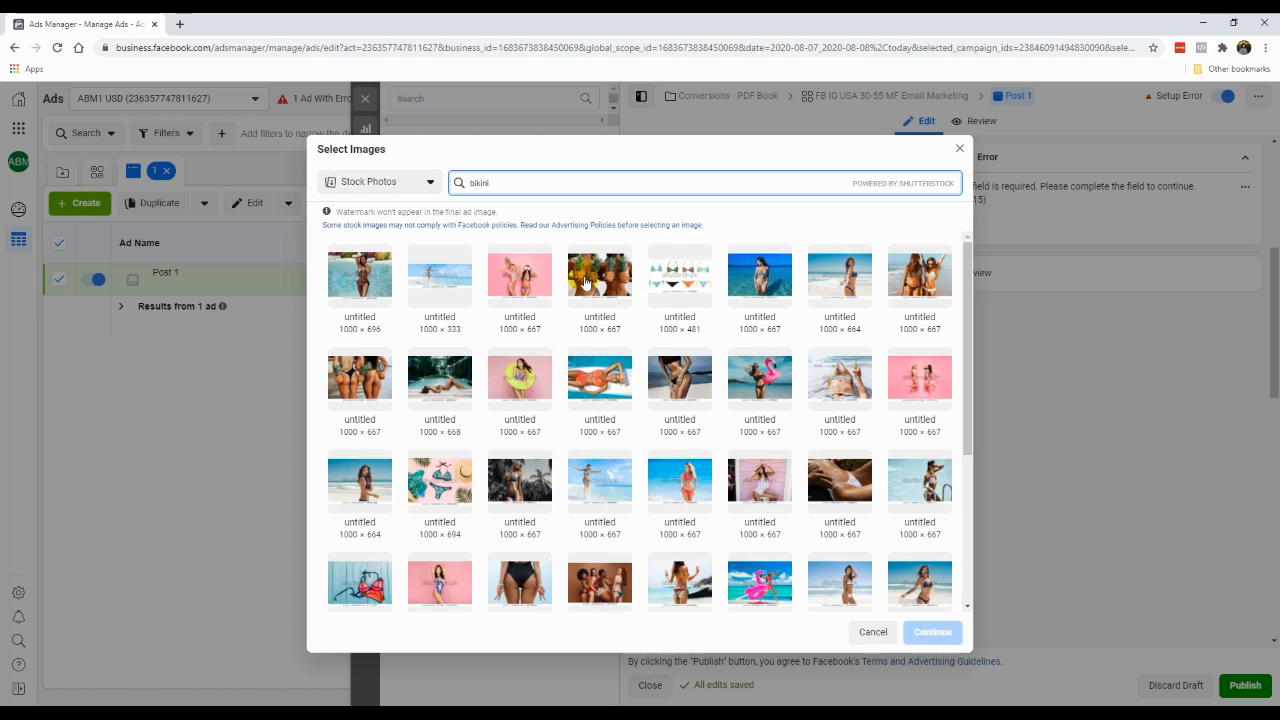
# Search the stock photos for "social media" and apply the 1000 × 691 photo of a man at a computer as the ad's image
pyautogui.doubleClick(543, 182)
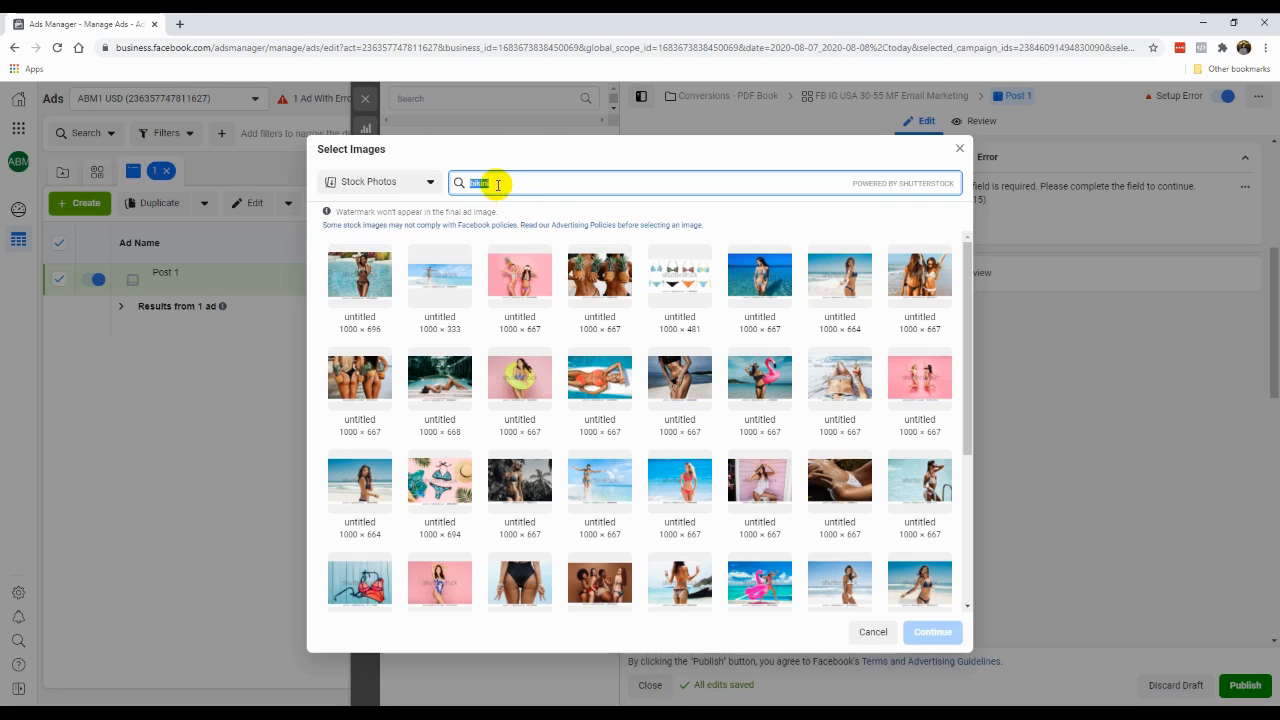
pyautogui.moveTo(502, 188); pyautogui.dragTo(462, 194)
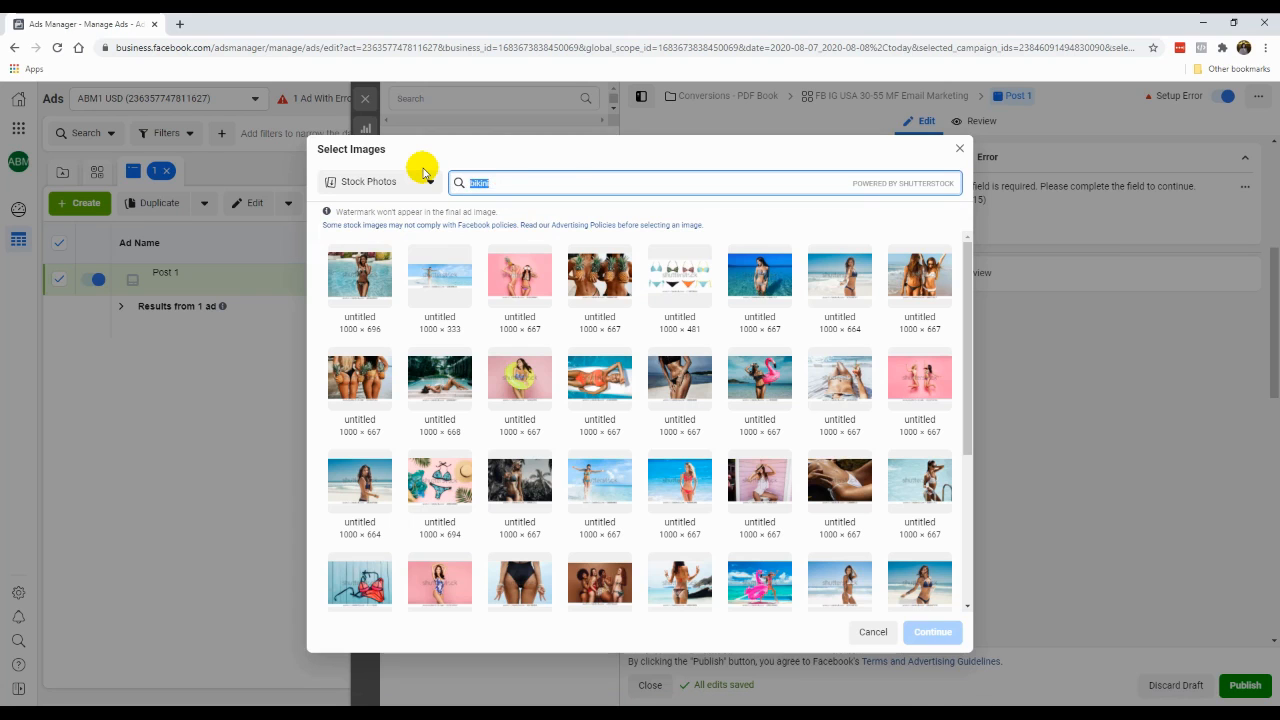
pyautogui.write('social media')
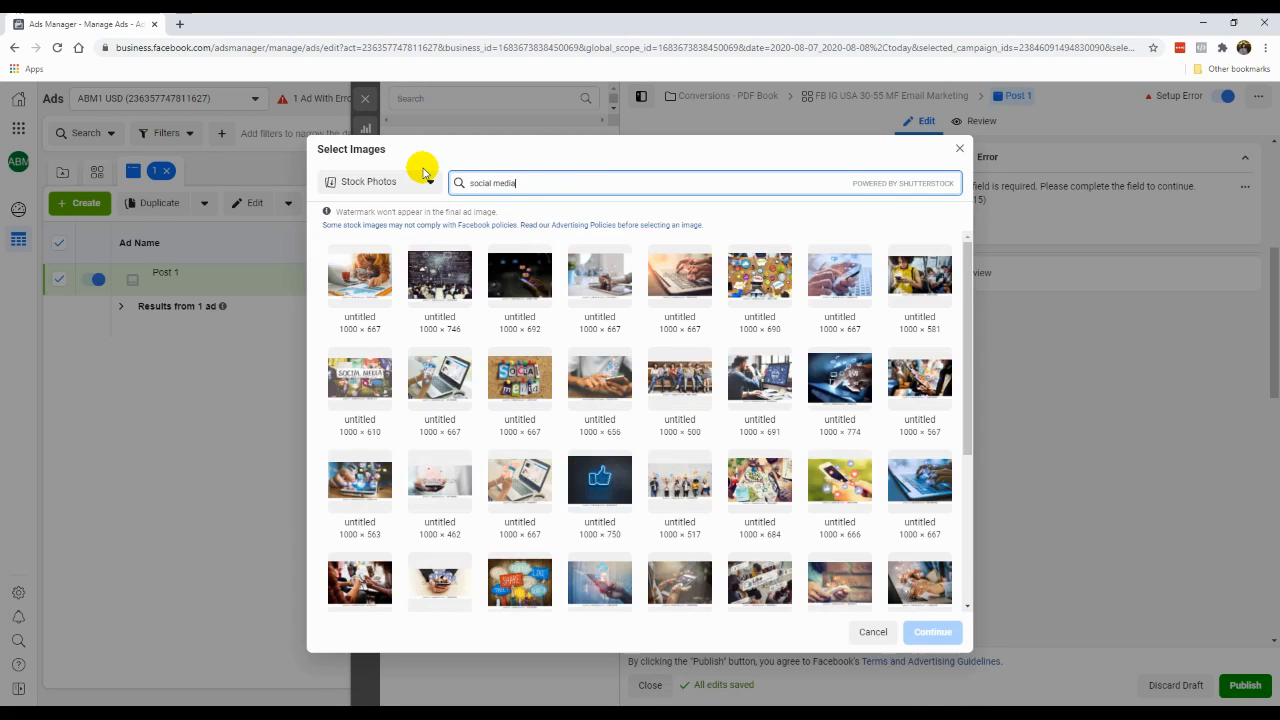
pyautogui.click(758, 379)
pyautogui.click(931, 632)
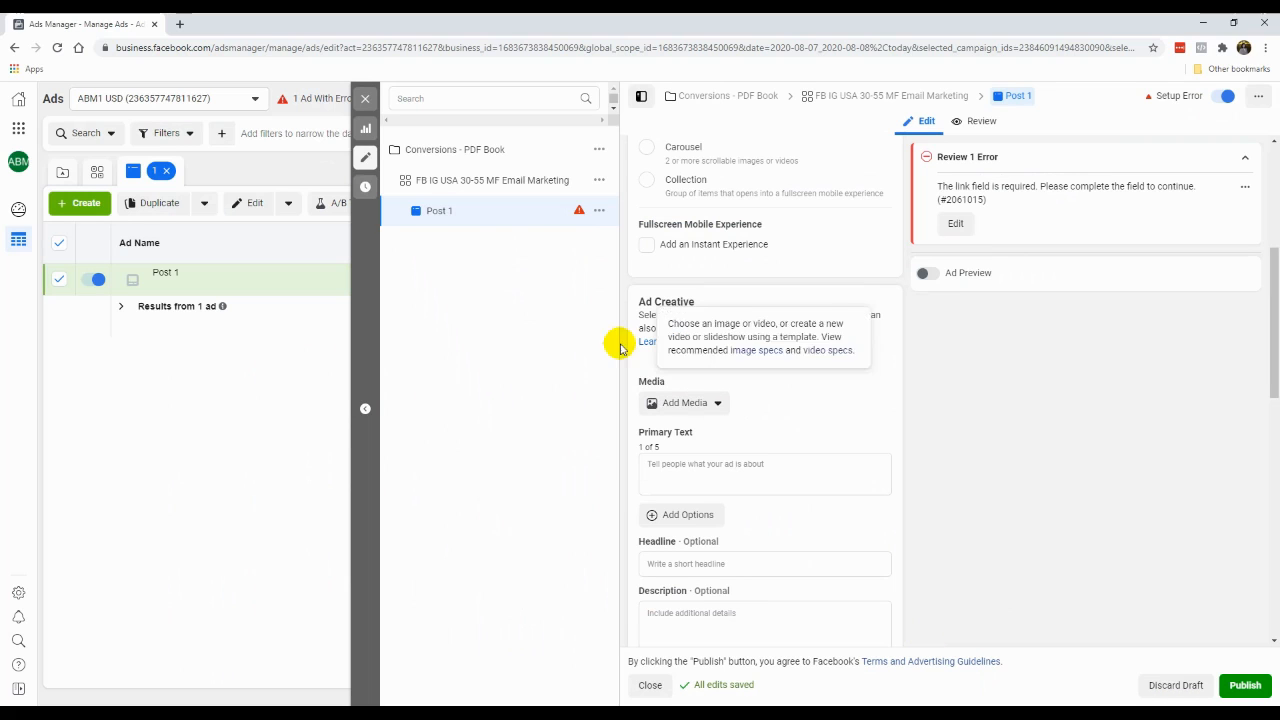
# Turn on the ad preview and check the editing options for the new image
pyautogui.click(924, 273)
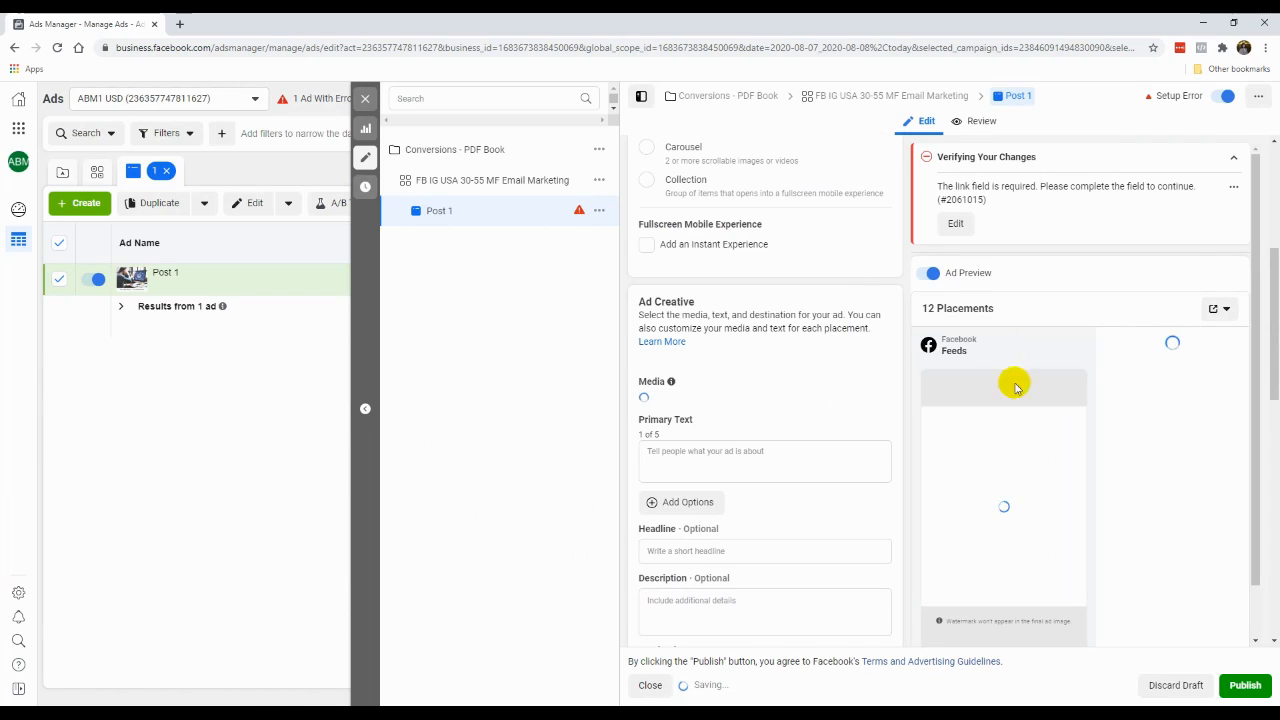
pyautogui.click(797, 451)
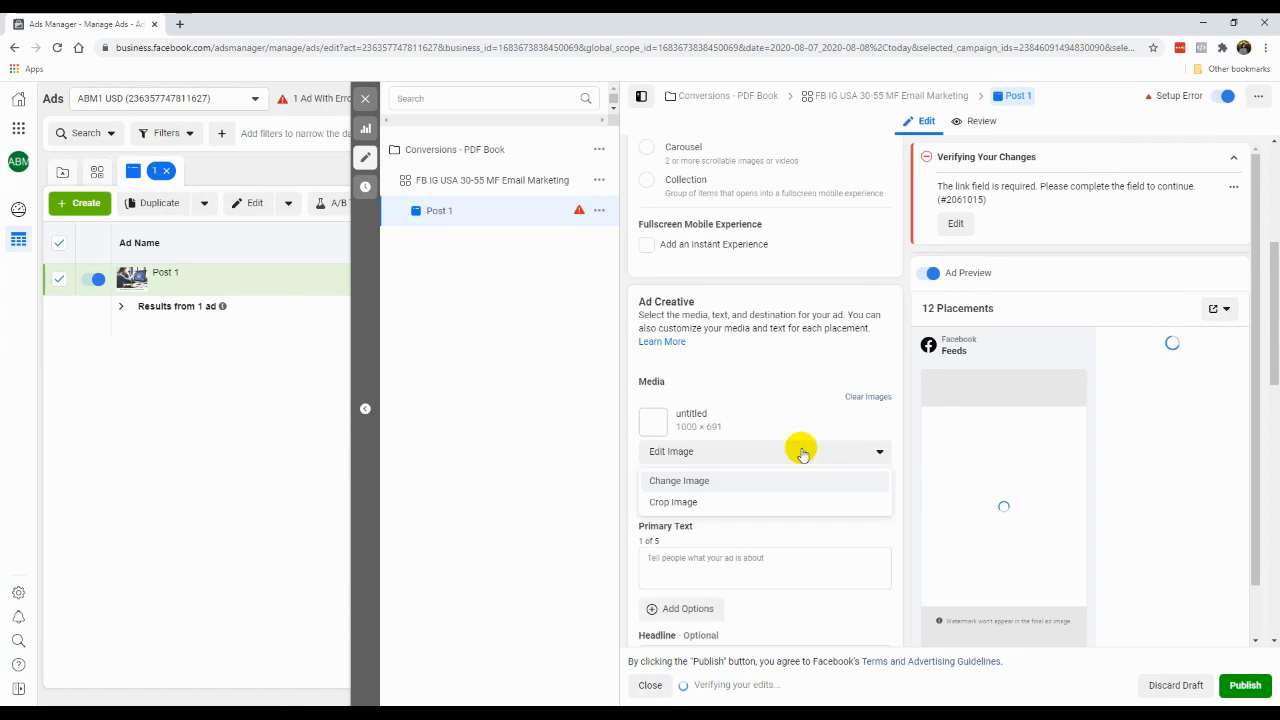
pyautogui.click(796, 354)
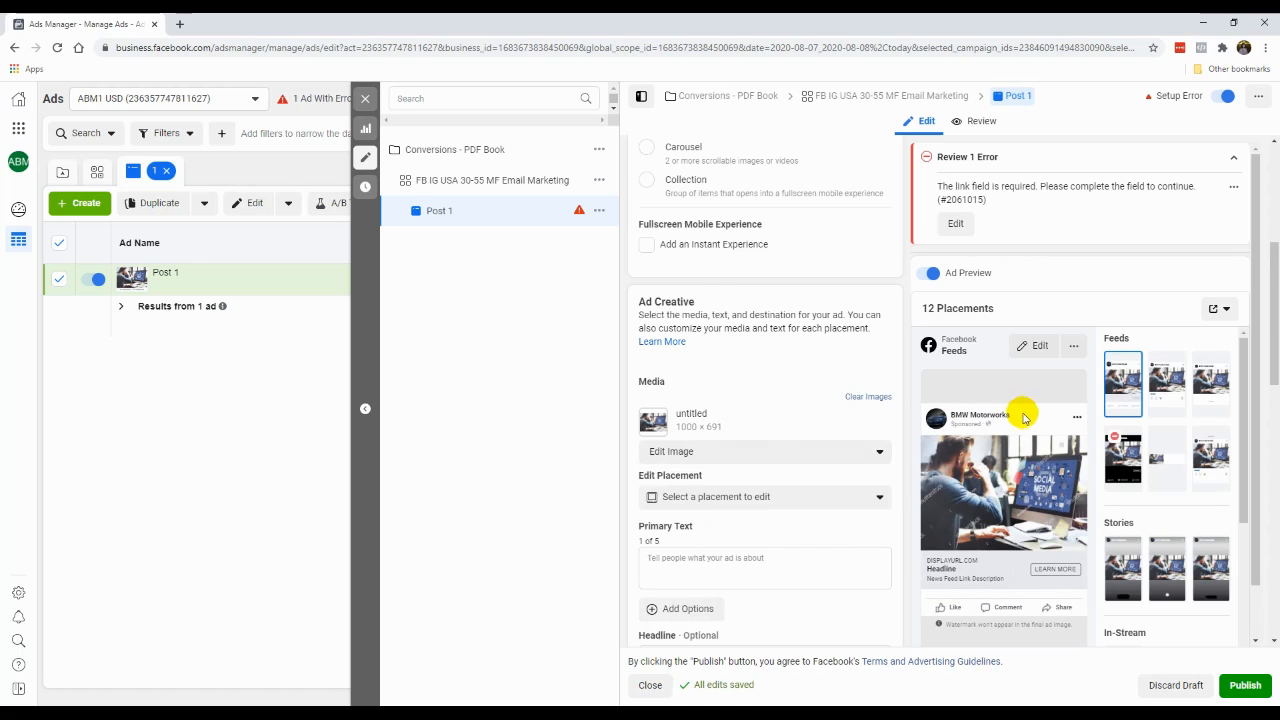
# Fill the primary text with the "FREE BOOK: Ultimate FB Ads For Local Business" copy from the FB-AD-PDFBOOK Notepad file, removing the blank space before it
pyautogui.scroll(-1, 1035, 490)
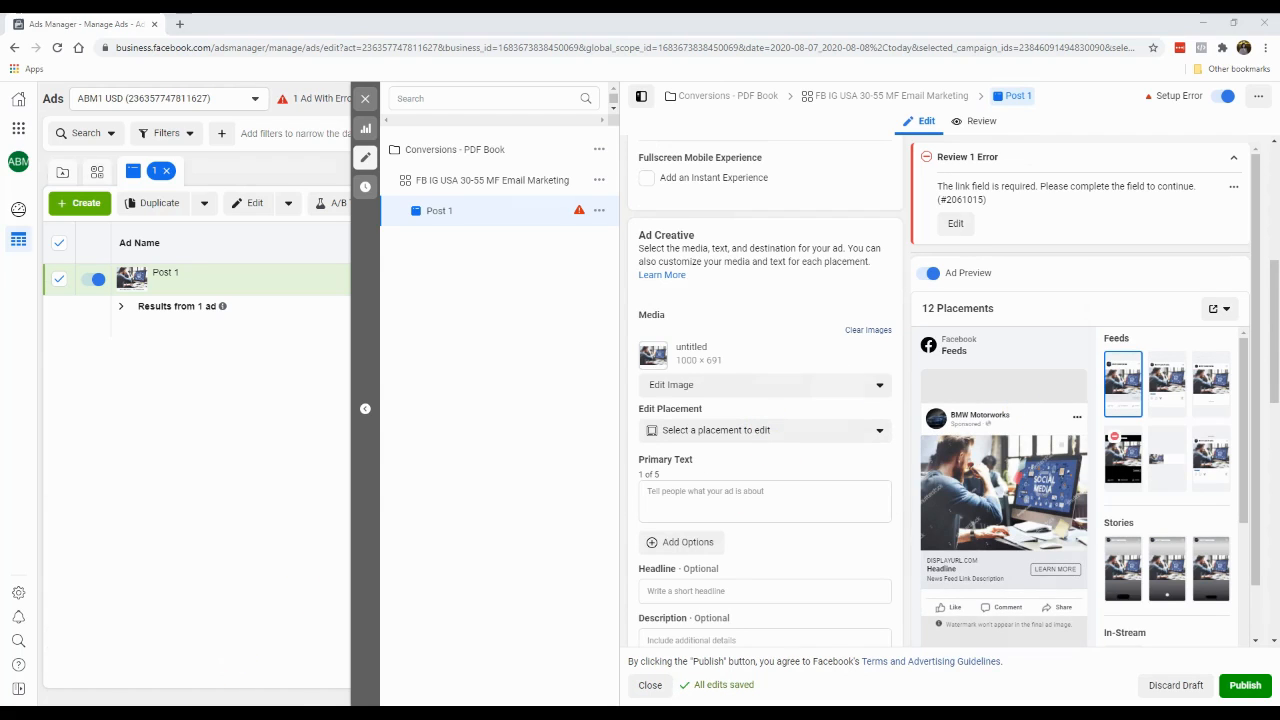
pyautogui.click(206, 712)
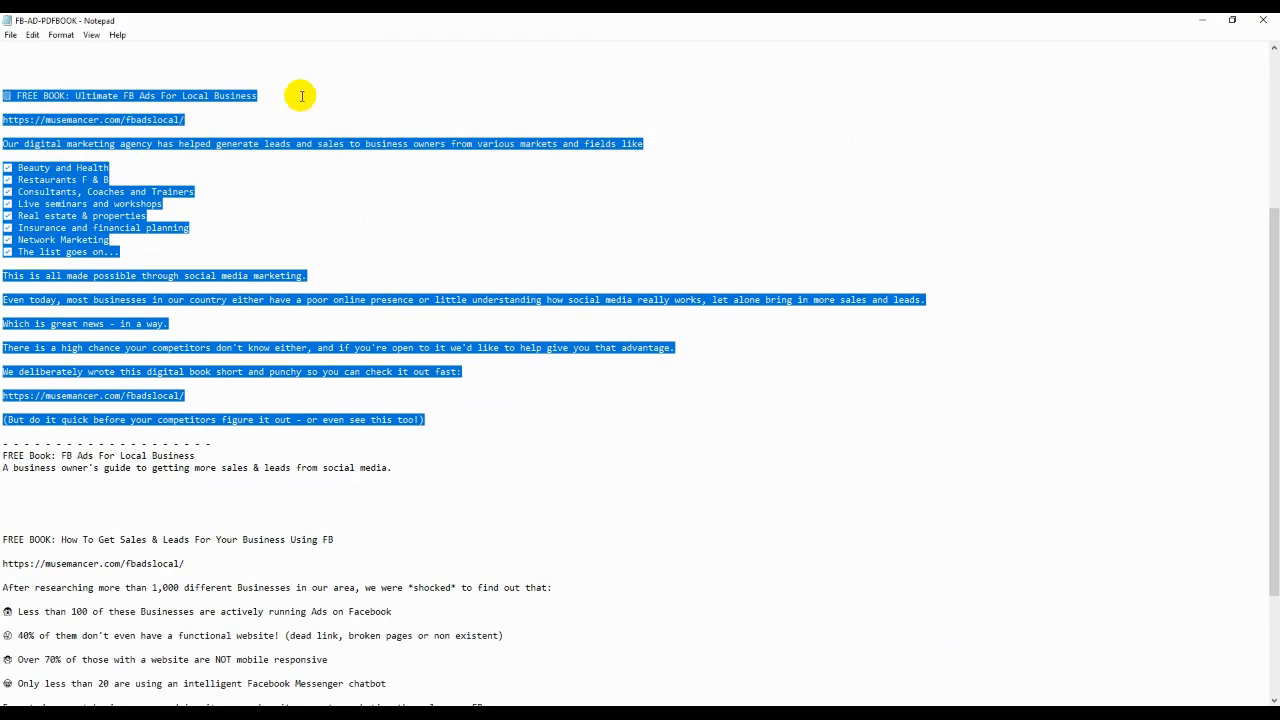
pyautogui.click(1201, 19)
pyautogui.click(787, 496)
pyautogui.hotkey('ctrl', 'v')
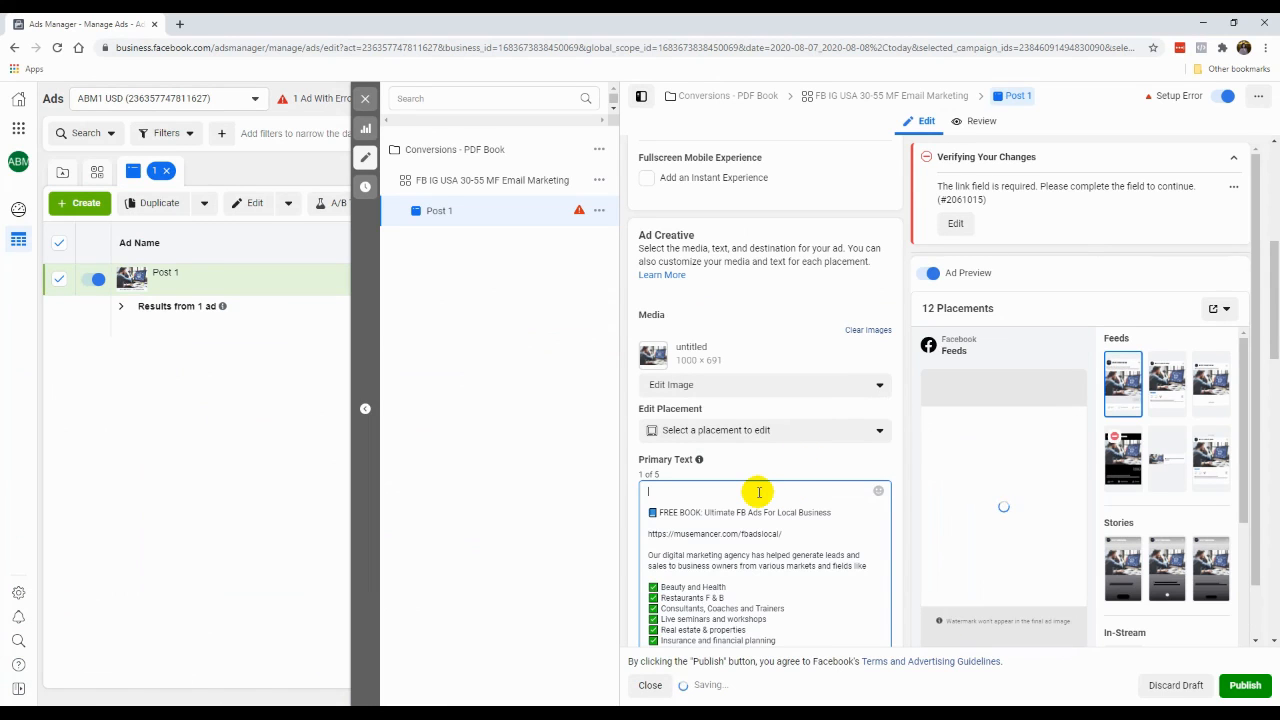
pyautogui.press('Delete')
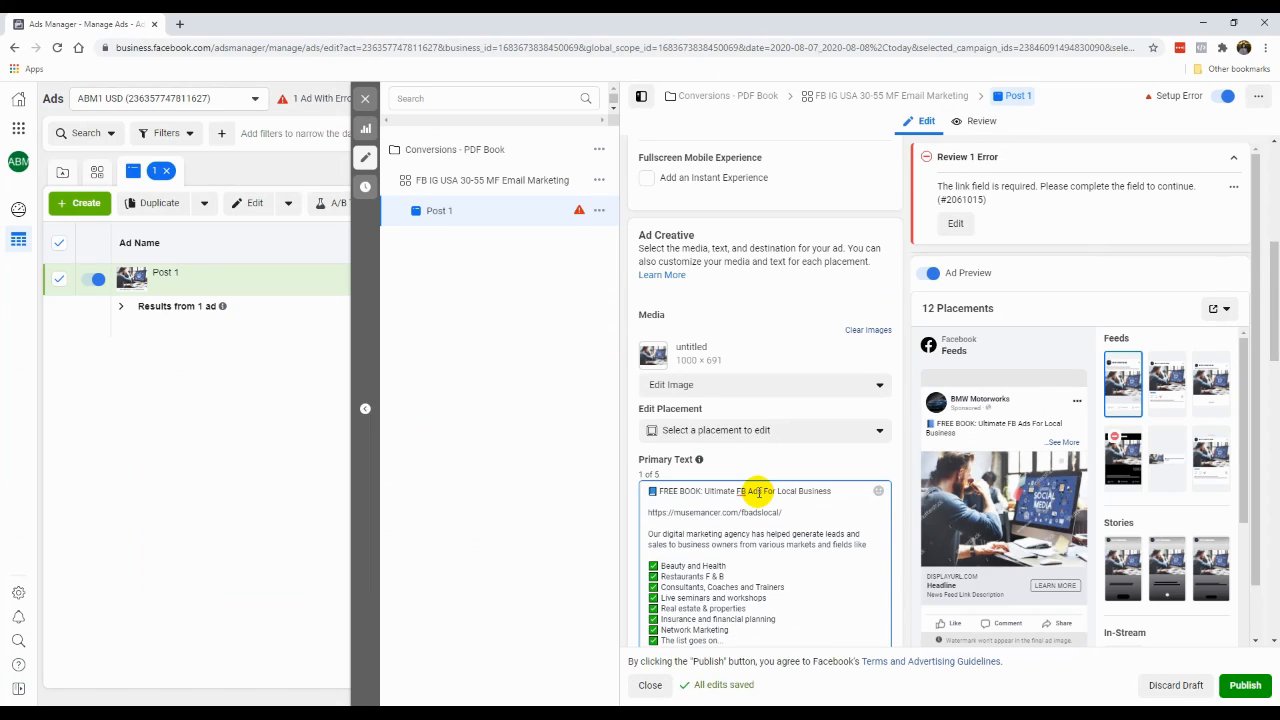
pyautogui.moveTo(786, 512); pyautogui.dragTo(674, 512)
pyautogui.write('domainname.c')
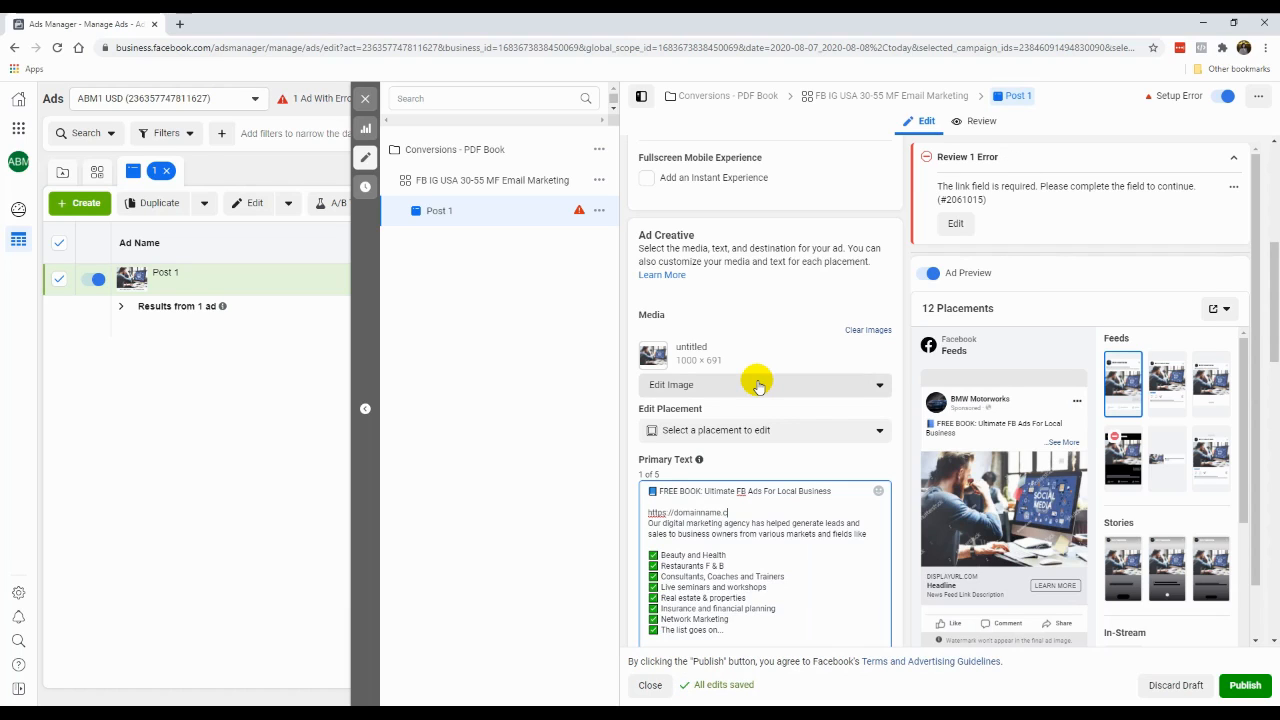
pyautogui.write('om/freebok/')
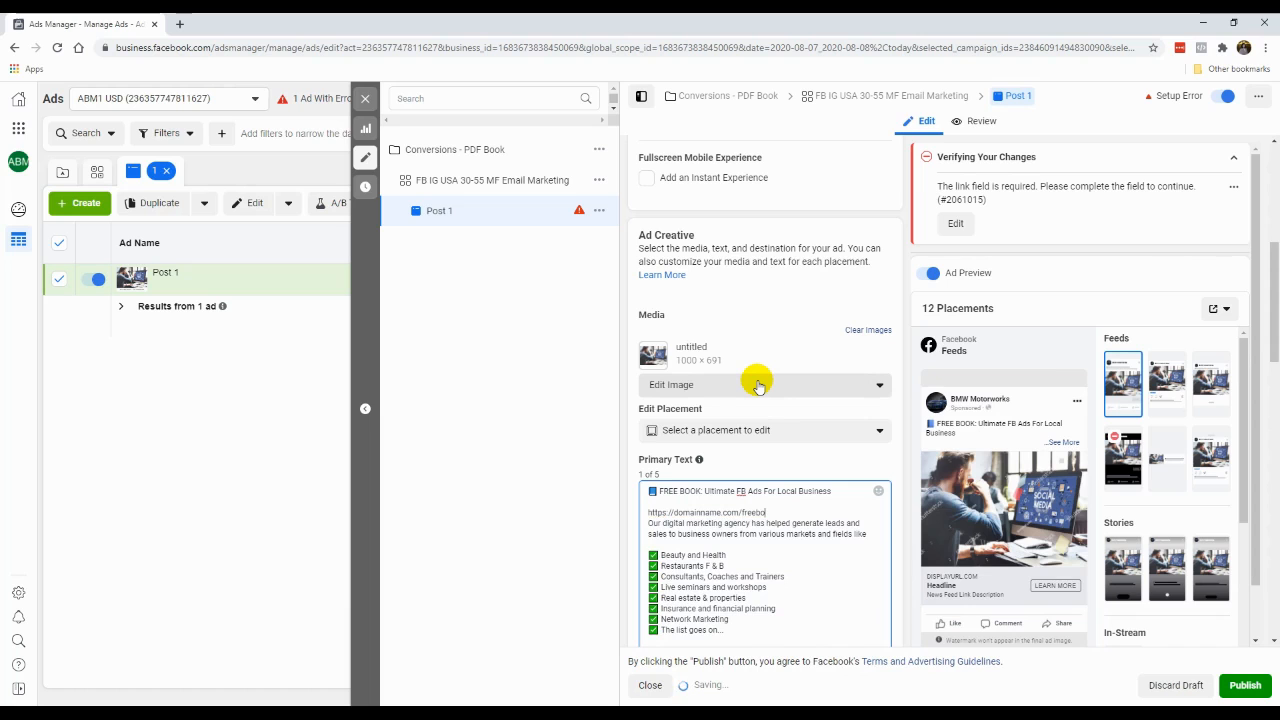
pyautogui.write('ok/')
pyautogui.press('Return')
# Copy the new link over the second link near the end of the primary text and remove the extra line break
pyautogui.hotkey('shift', 'Up')
pyautogui.hotkey('ctrl', 'c')
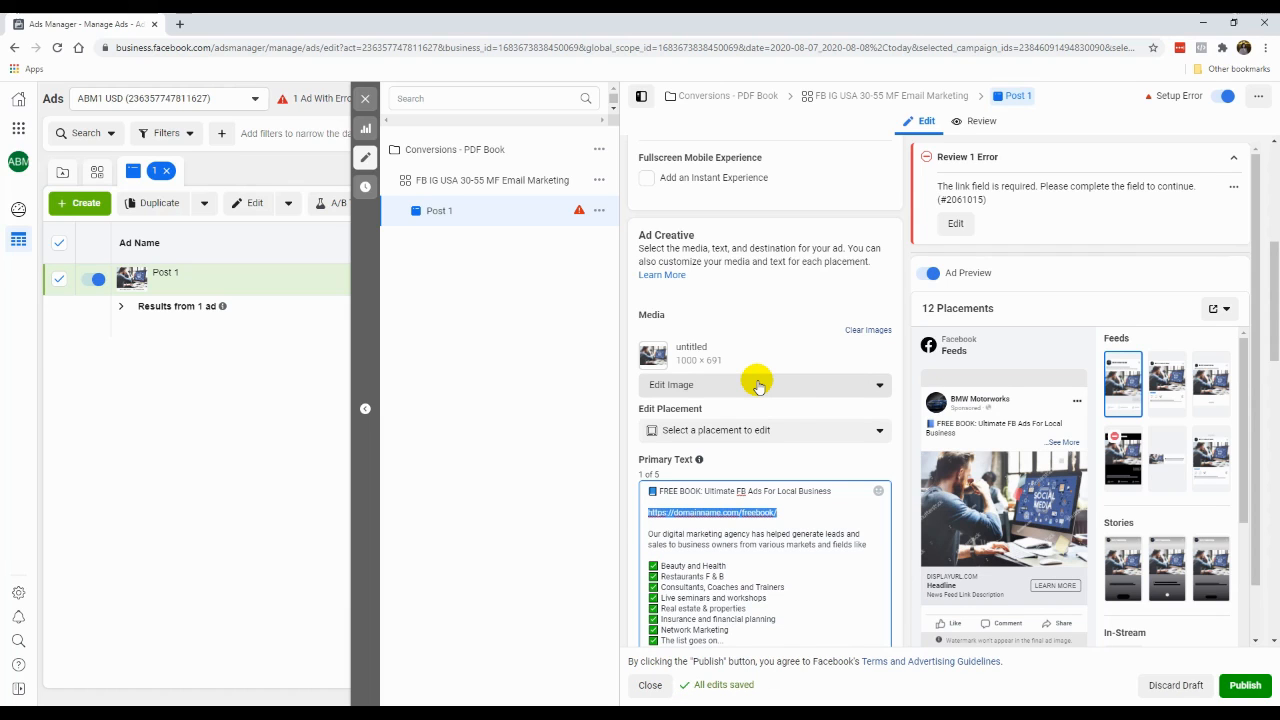
pyautogui.scroll(-5, 766, 514)
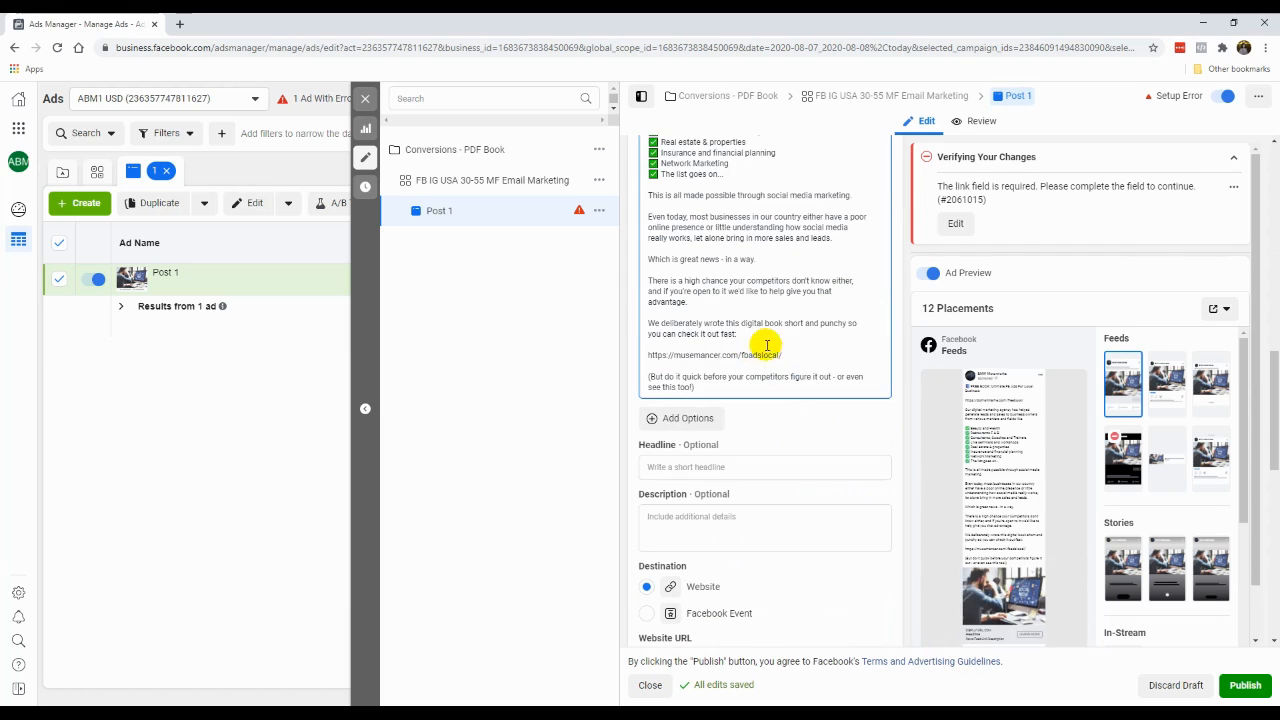
pyautogui.moveTo(767, 345); pyautogui.dragTo(609, 351)
pyautogui.hotkey('ctrl', 'v')
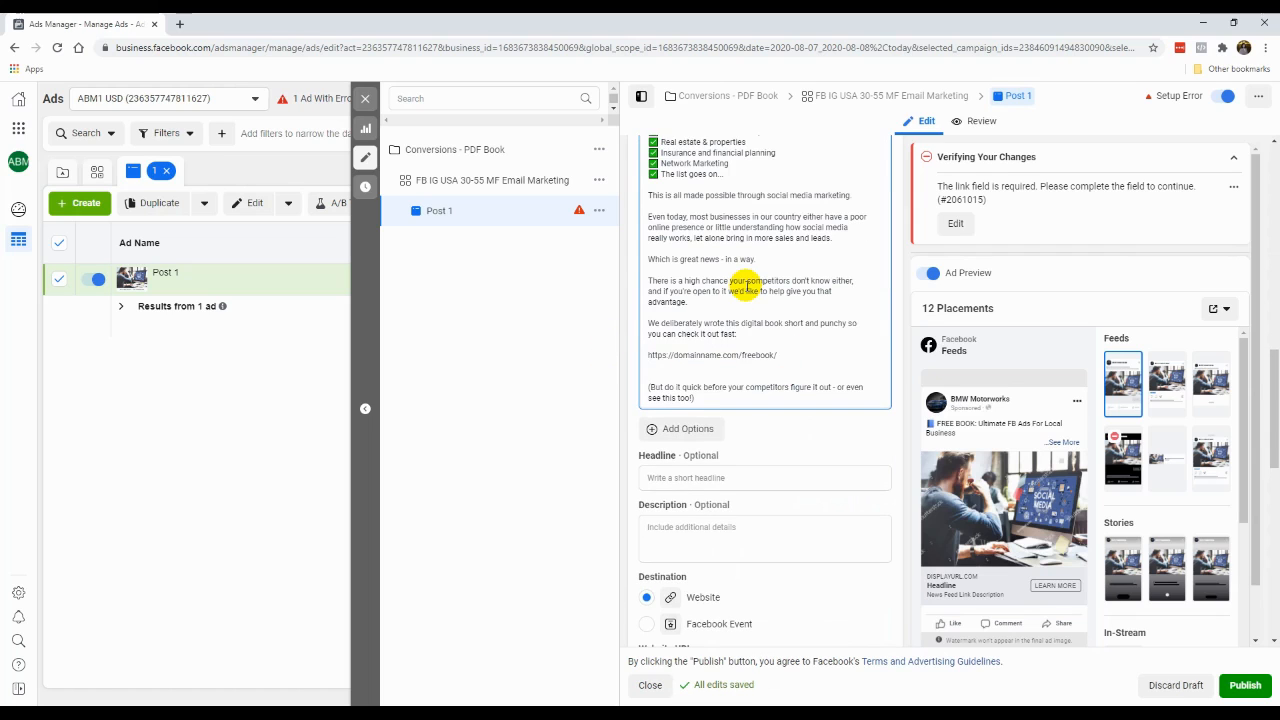
pyautogui.press('BackSpace')
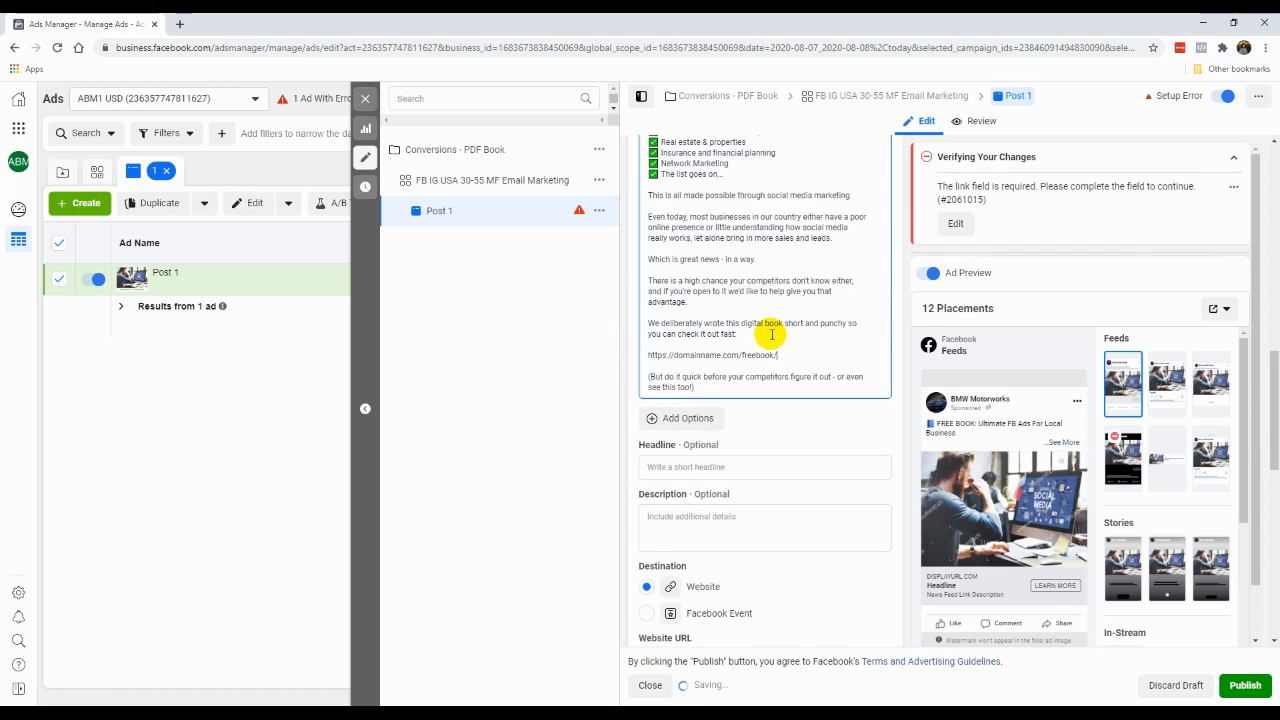
# Review the full primary text, from the opening line and industry checklist to the closing sentence
pyautogui.scroll(2, 804, 336)
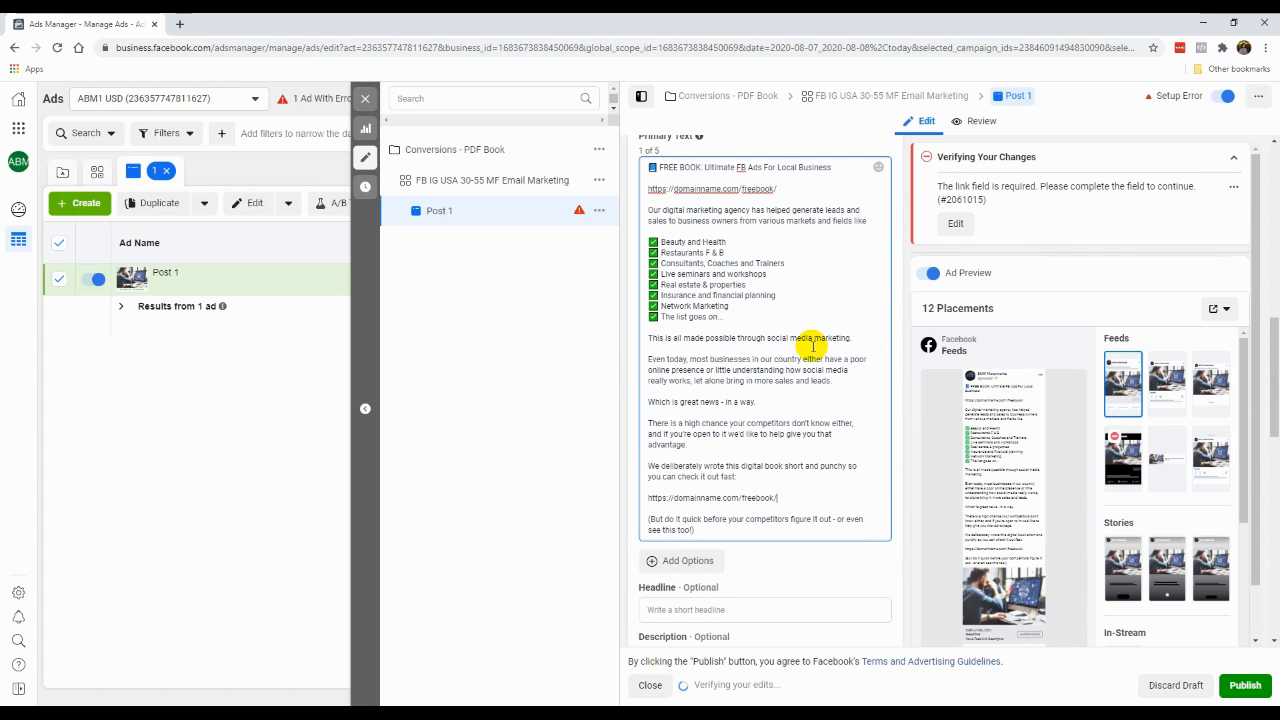
pyautogui.scroll(1, 893, 350)
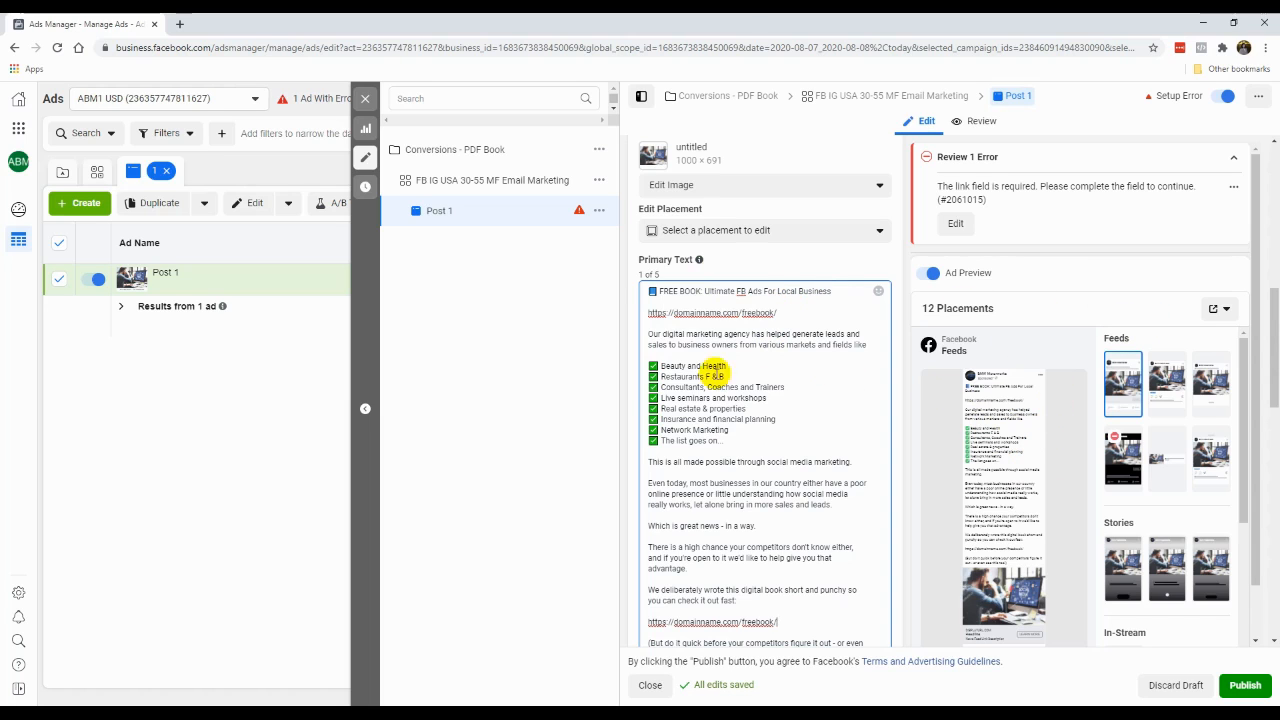
pyautogui.scroll(-3, 626, 387)
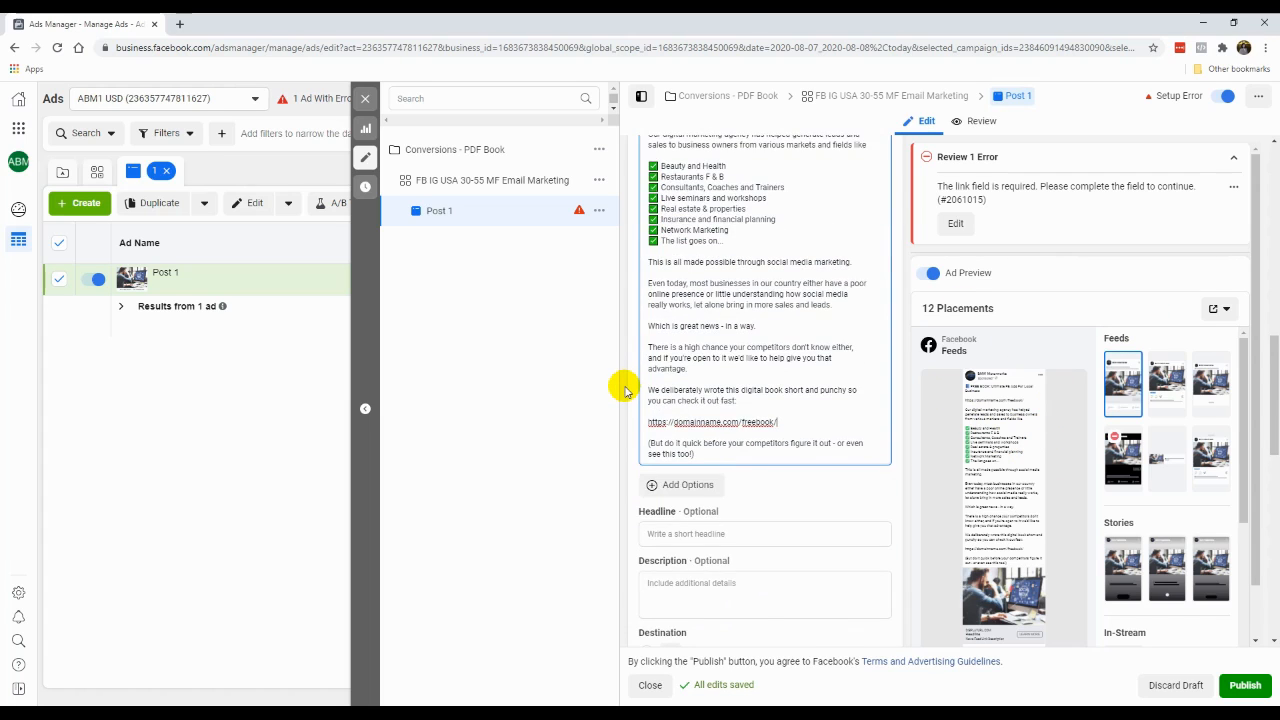
pyautogui.scroll(2, 766, 268)
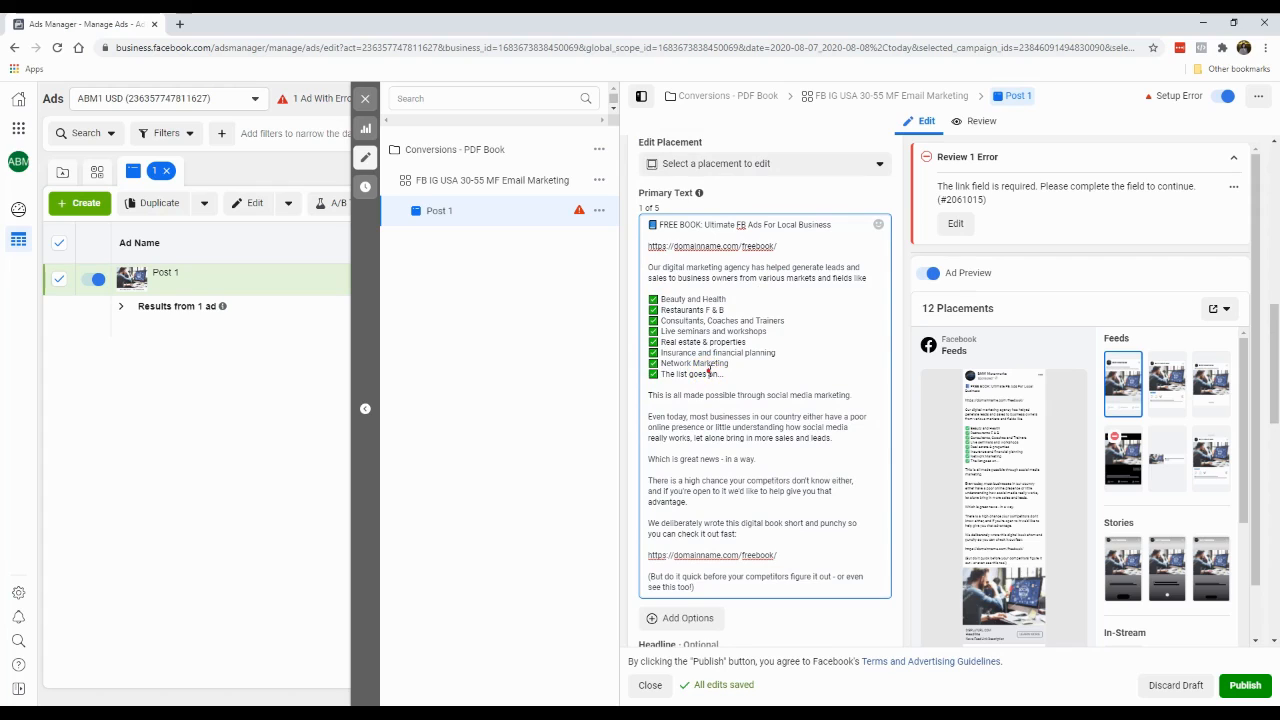
pyautogui.click(699, 298)
# Set the headline to "FREE Book: FB Ads For Local Business", taken from the Notepad file
pyautogui.scroll(-2, 755, 455)
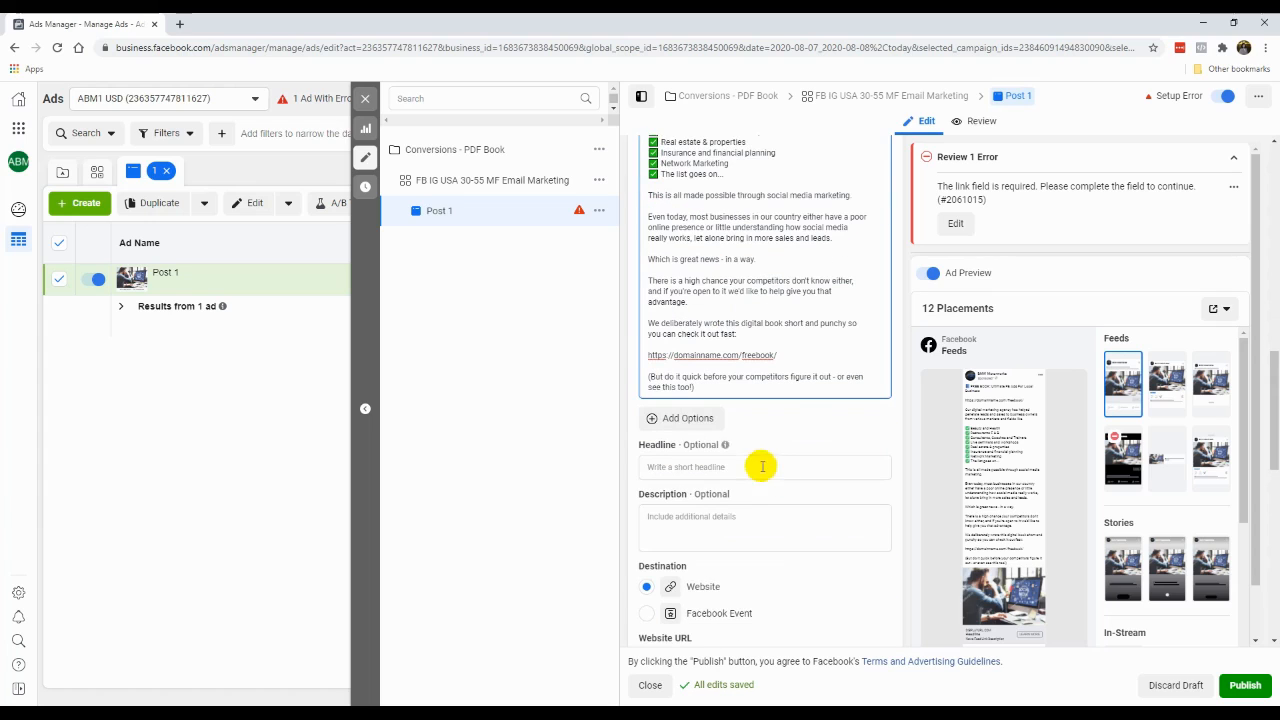
pyautogui.click(771, 462)
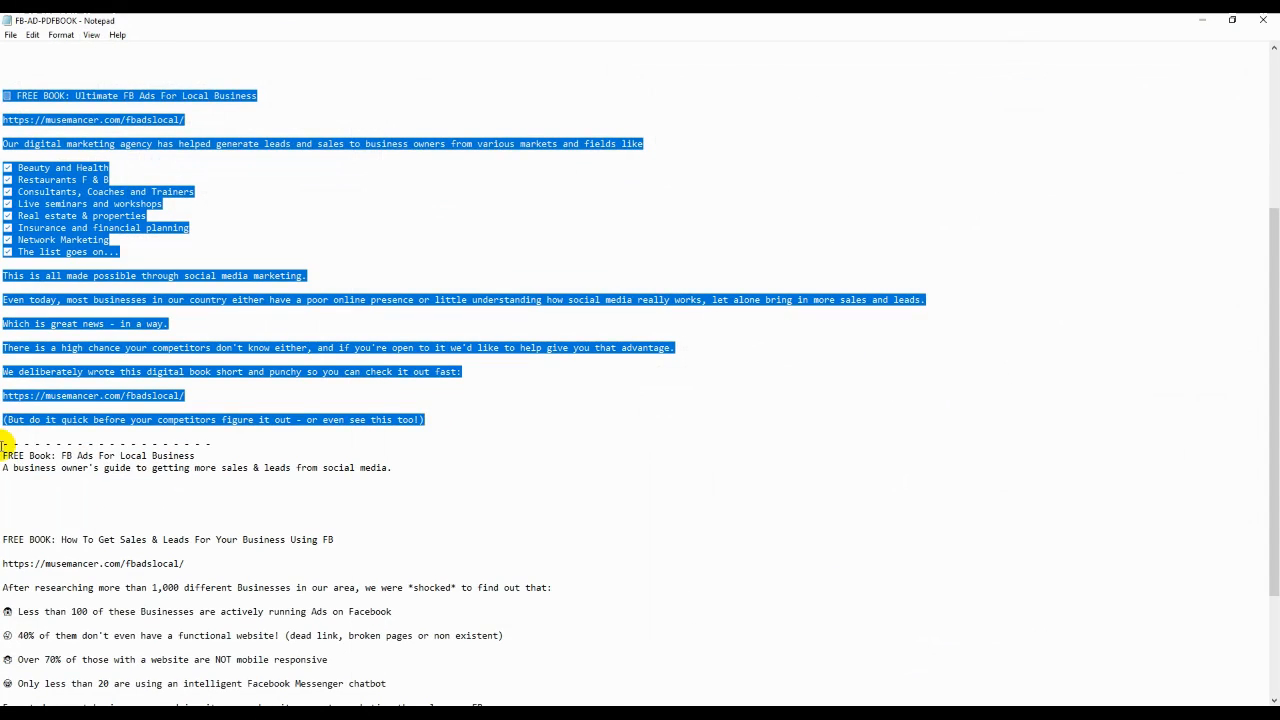
pyautogui.moveTo(3, 455); pyautogui.dragTo(196, 455)
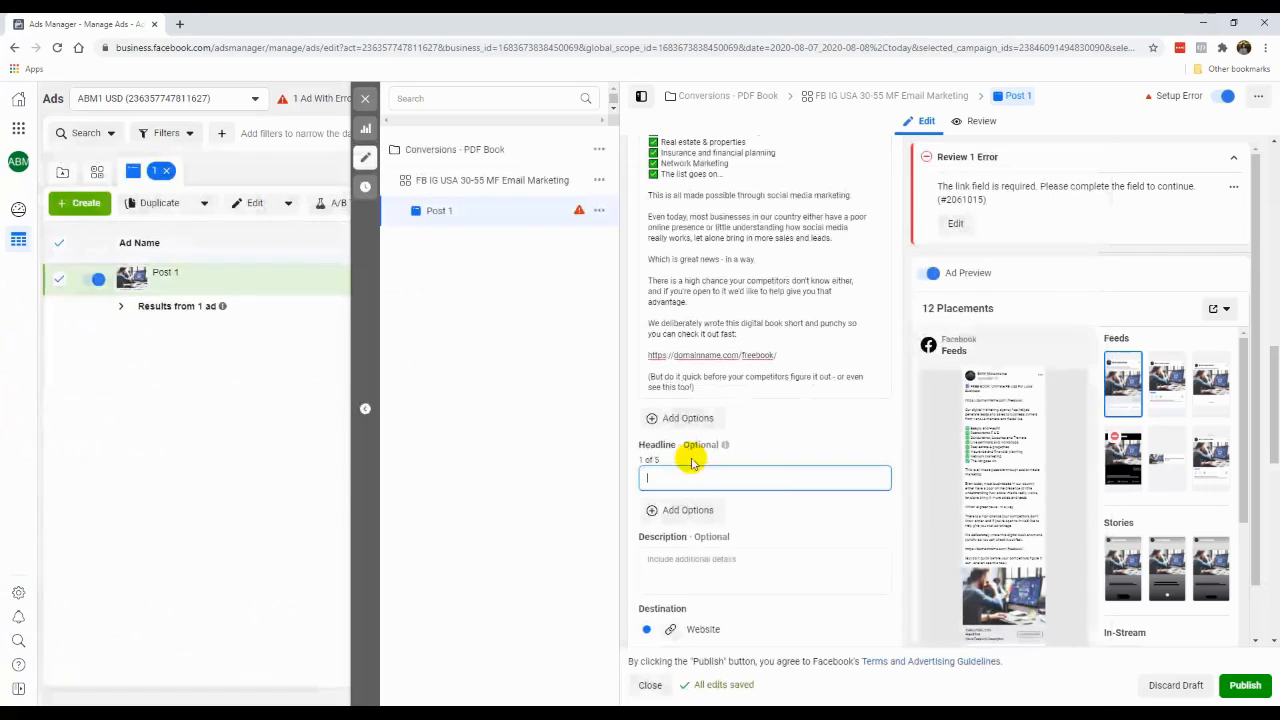
pyautogui.write('FREE Book: FB Ads For Local Business')
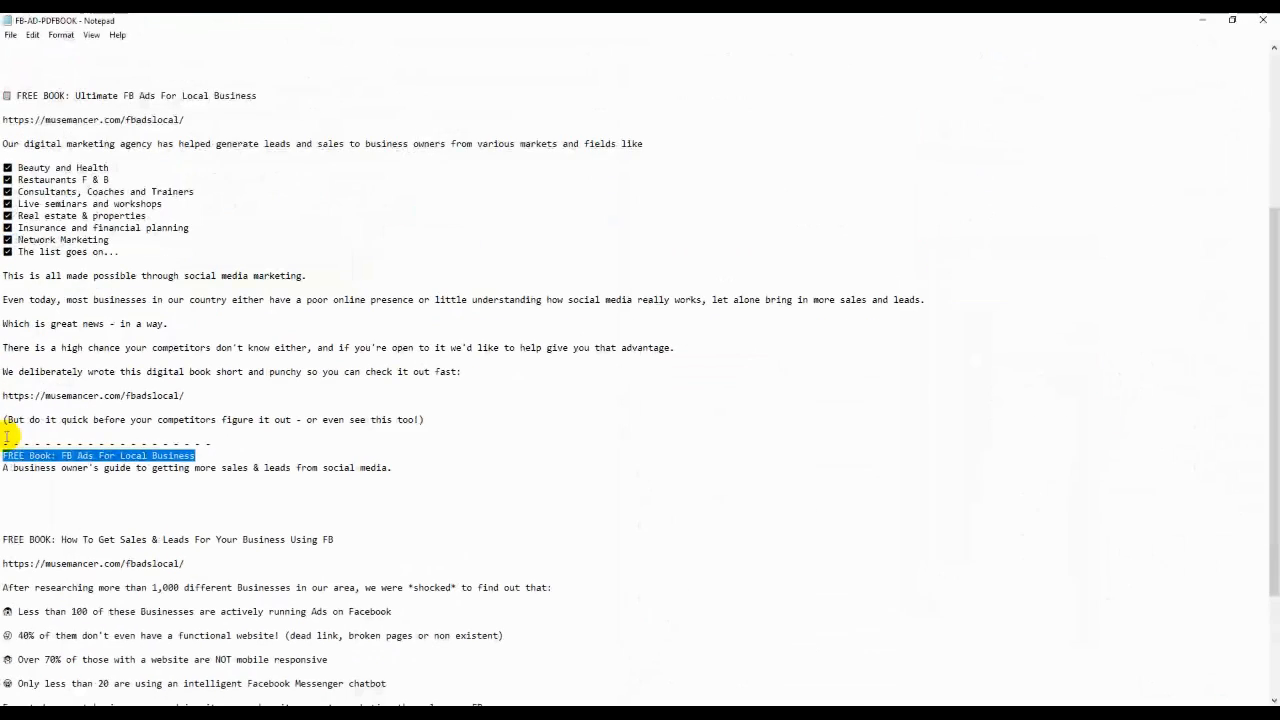
# Copy "A business owner's guide to getting more sales & leads from social media." from the Notepad file into the ad's description
pyautogui.click(3, 458)
pyautogui.moveTo(3, 467); pyautogui.dragTo(405, 462)
pyautogui.hotkey('ctrl', 'c')
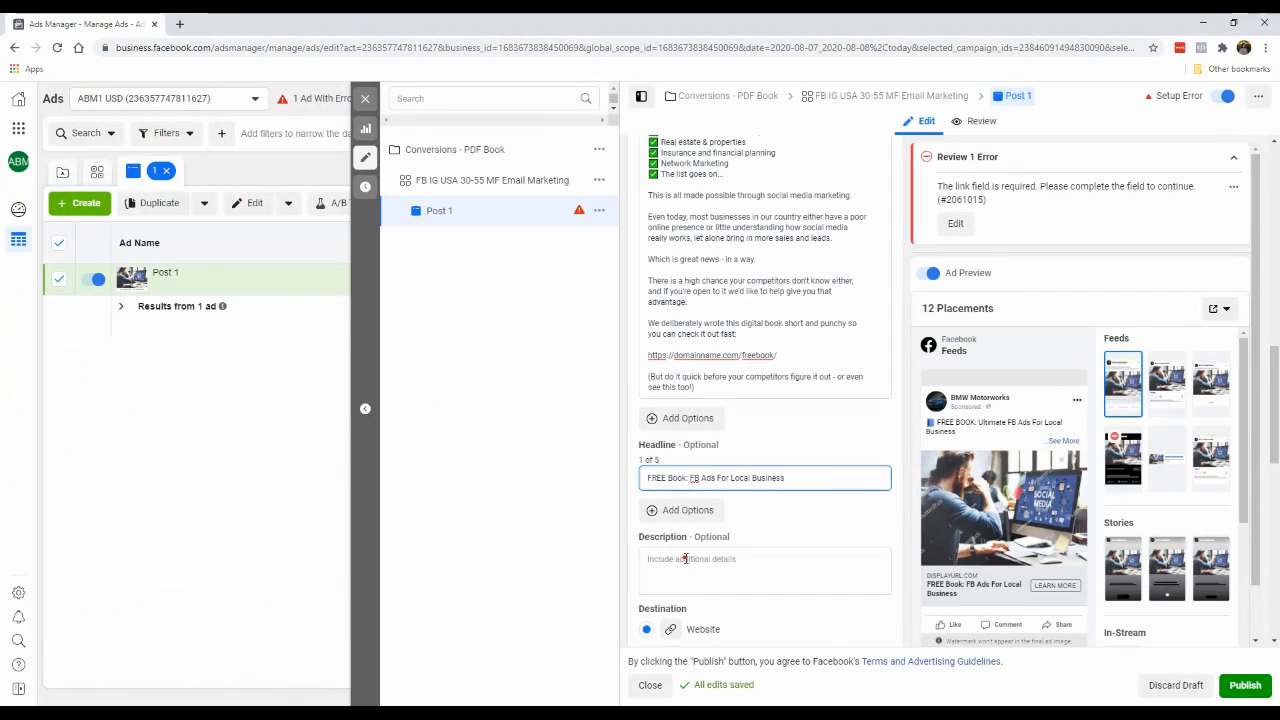
pyautogui.click(685, 559)
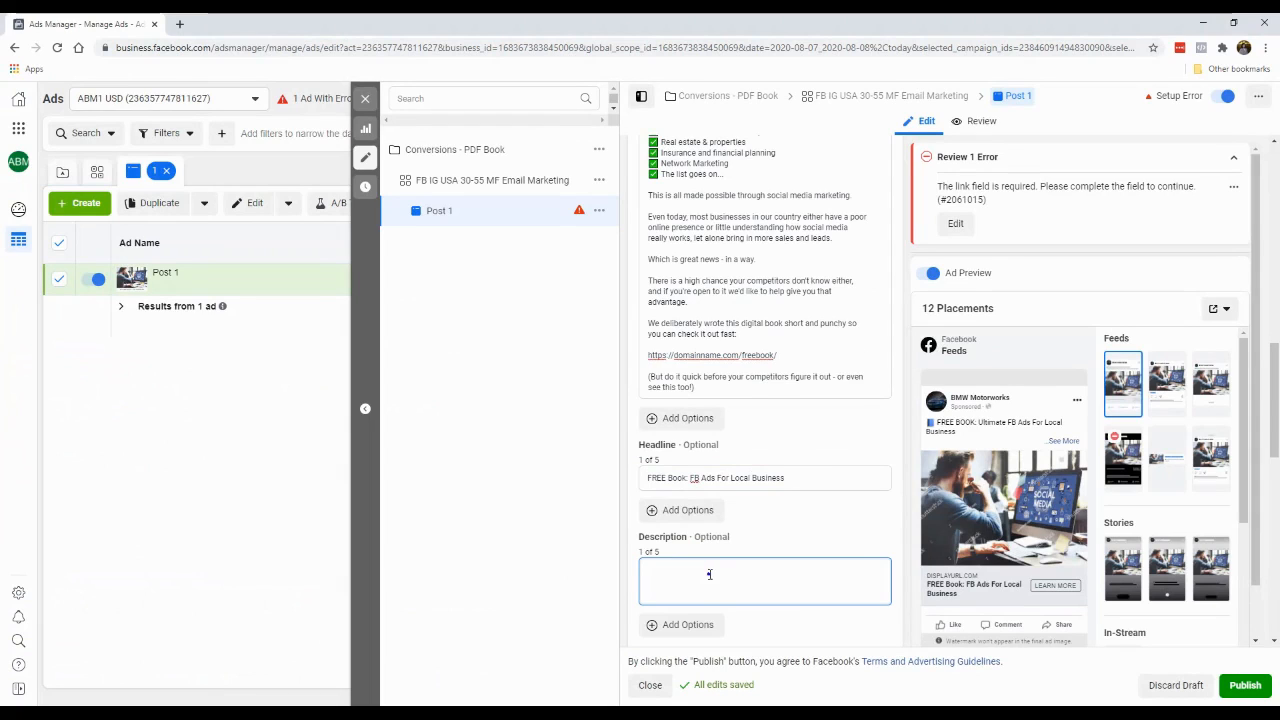
pyautogui.rightClick(709, 574)
pyautogui.click(755, 452)
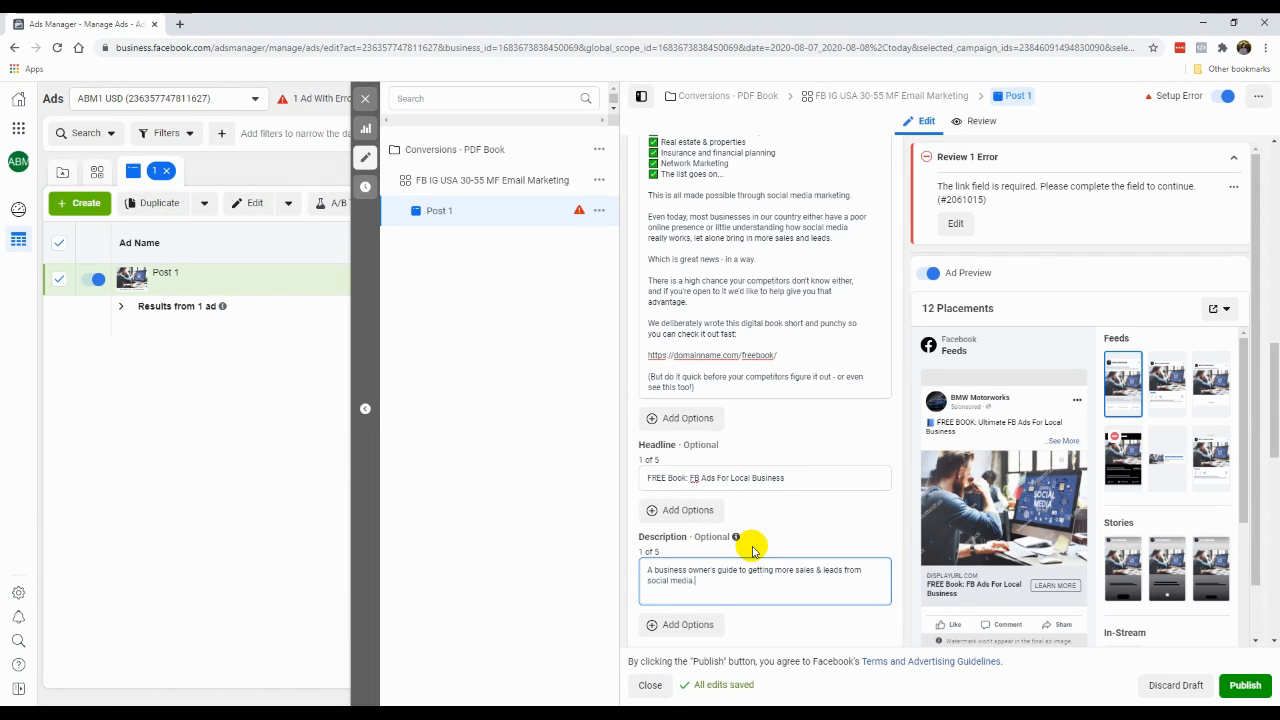
pyautogui.click(752, 549)
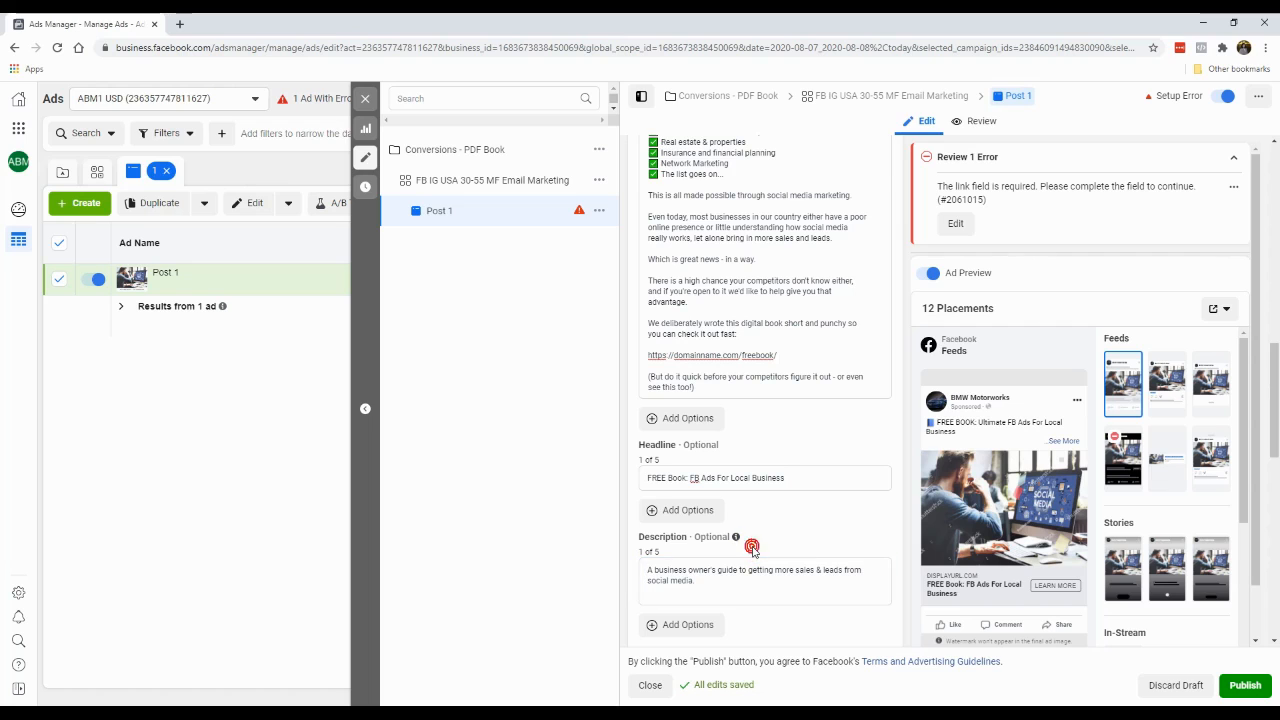
pyautogui.scroll(-1, 737, 581)
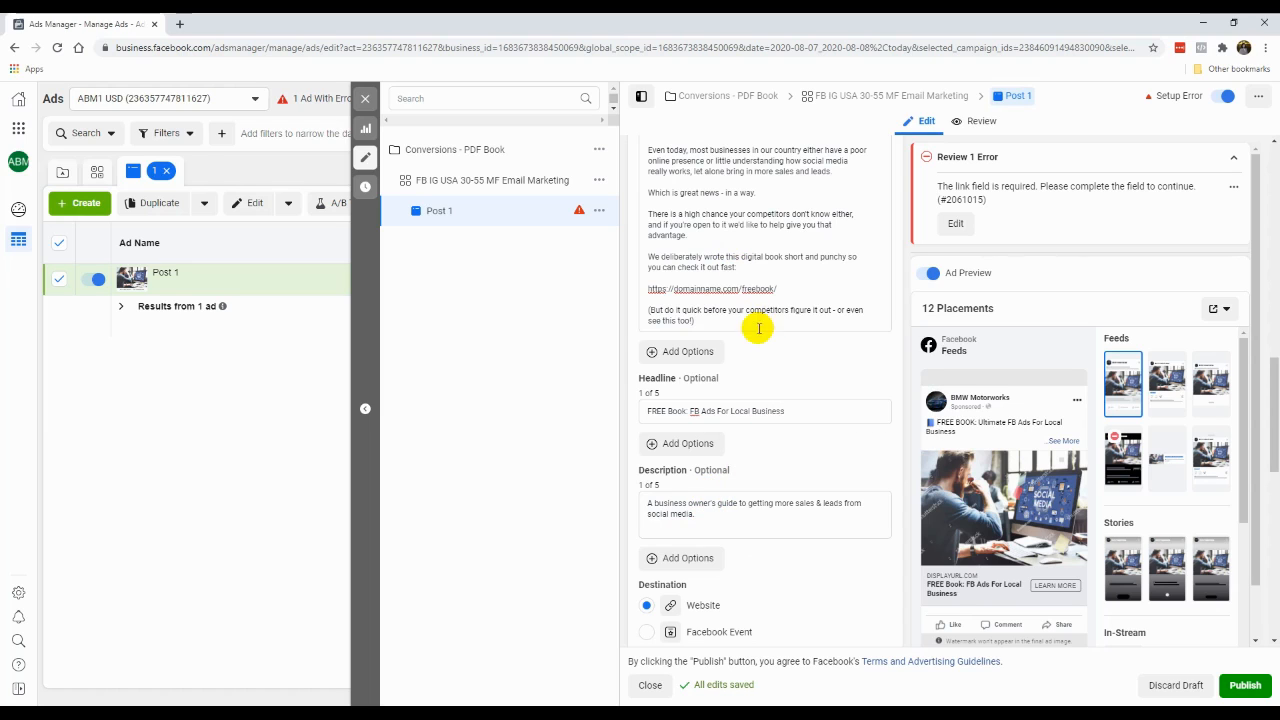
pyautogui.tripleClick(789, 291)
pyautogui.hotkey('ctrl', 'c')
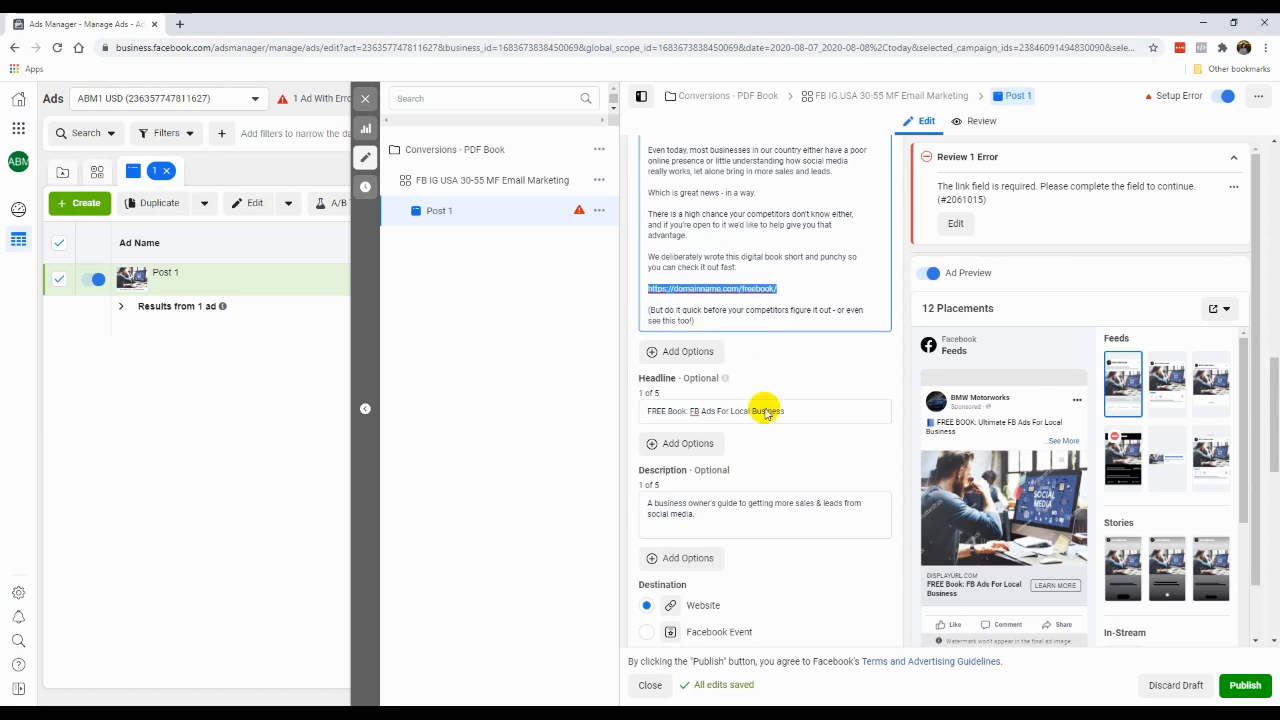
pyautogui.scroll(-2, 780, 505)
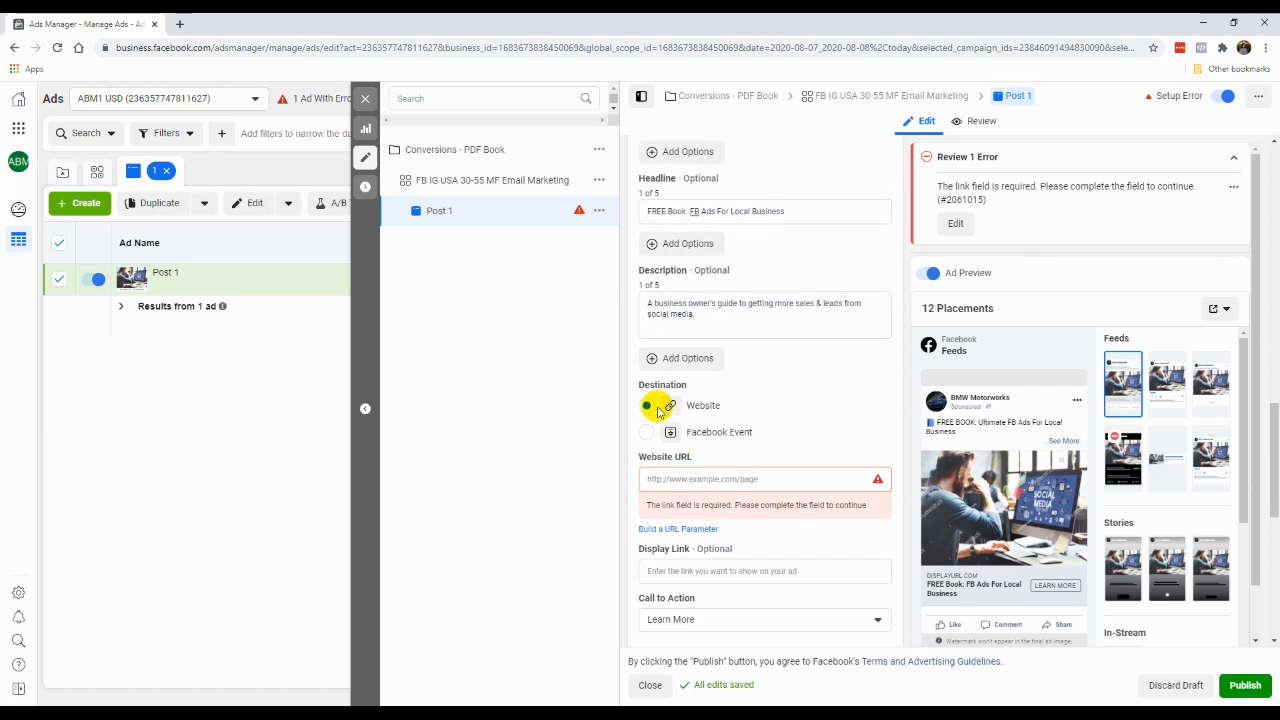
pyautogui.click(688, 479)
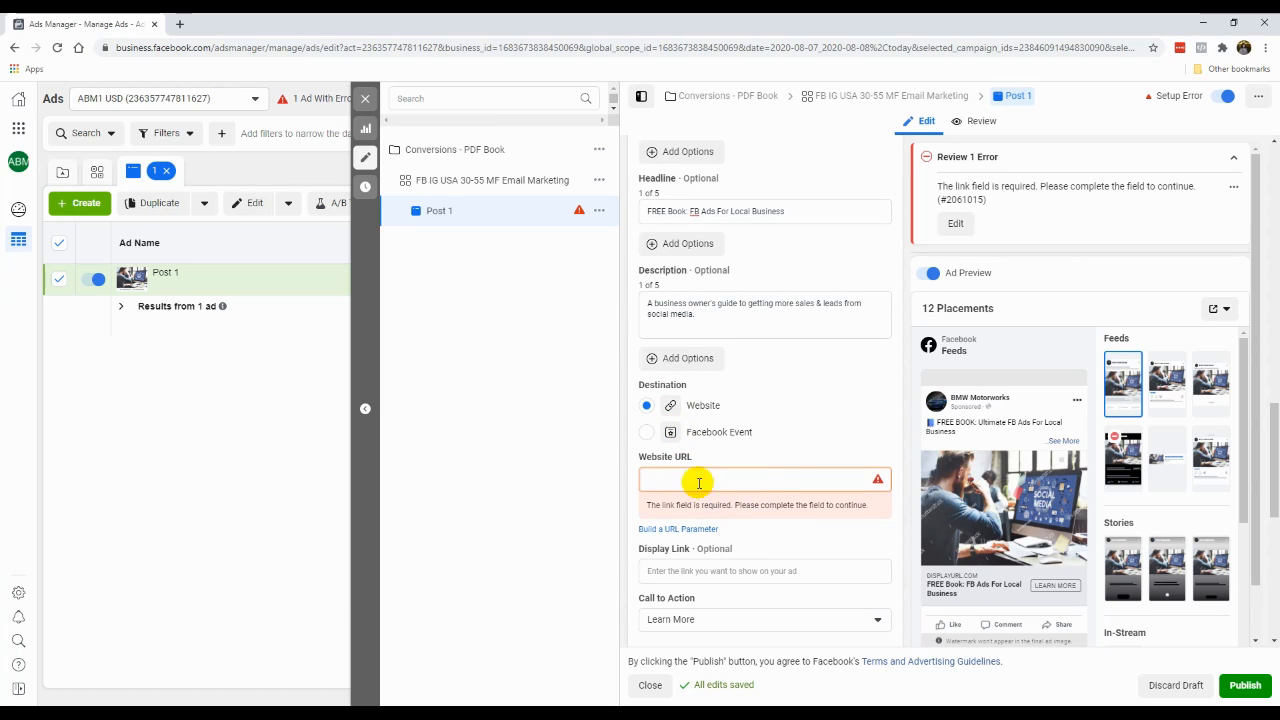
pyautogui.hotkey('ctrl', 'v')
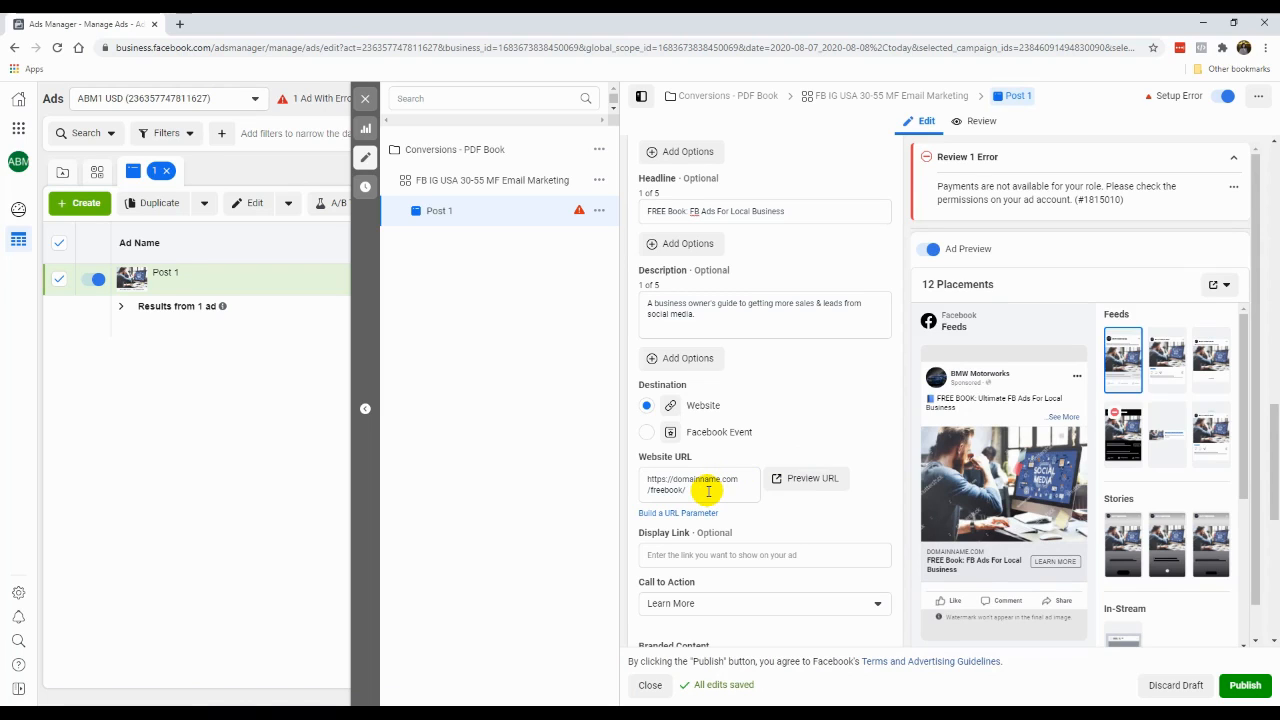
pyautogui.click(752, 557)
pyautogui.hotkey('ctrl', 'v')
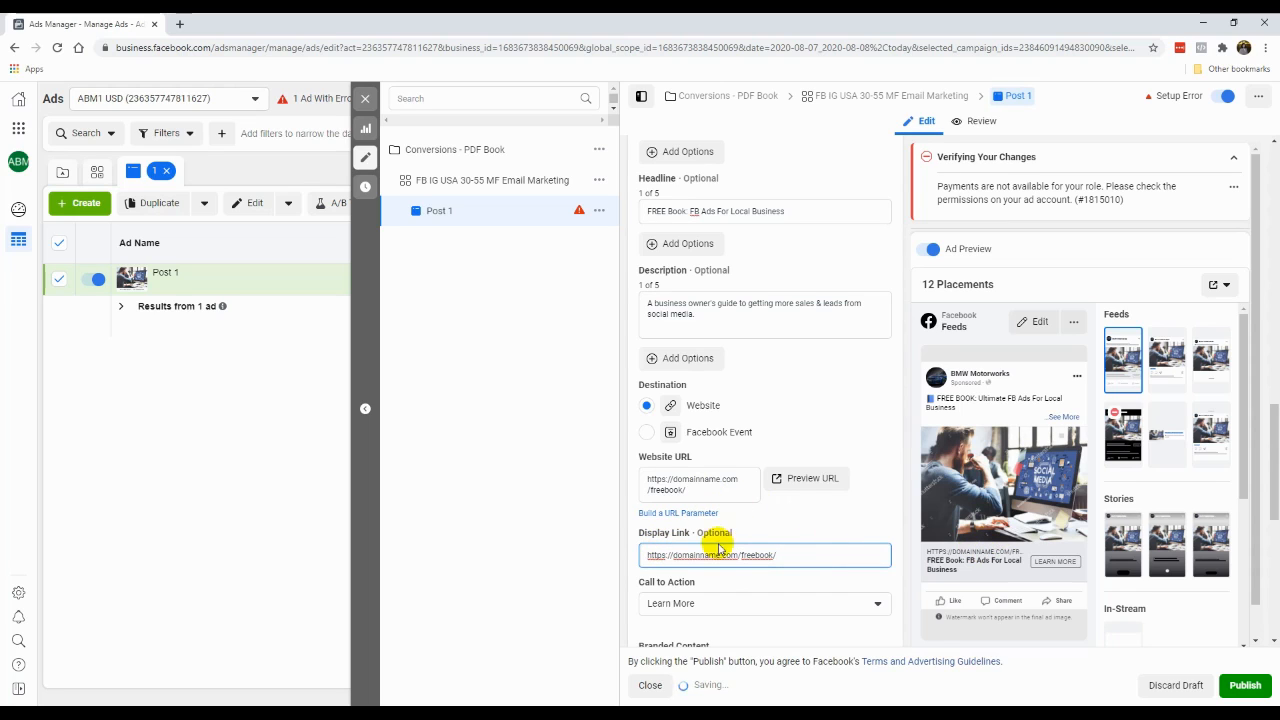
pyautogui.moveTo(665, 552); pyautogui.dragTo(631, 551)
pyautogui.click(648, 554)
pyautogui.press('BackSpace')
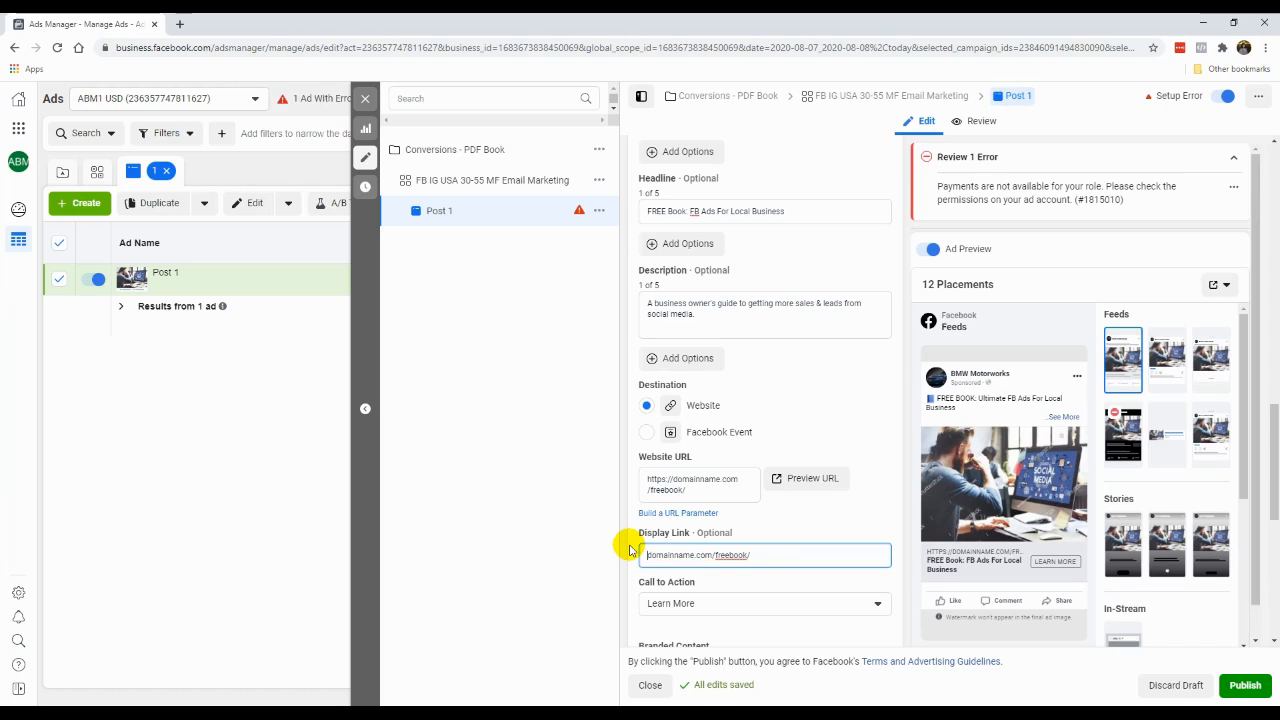
pyautogui.click(633, 551)
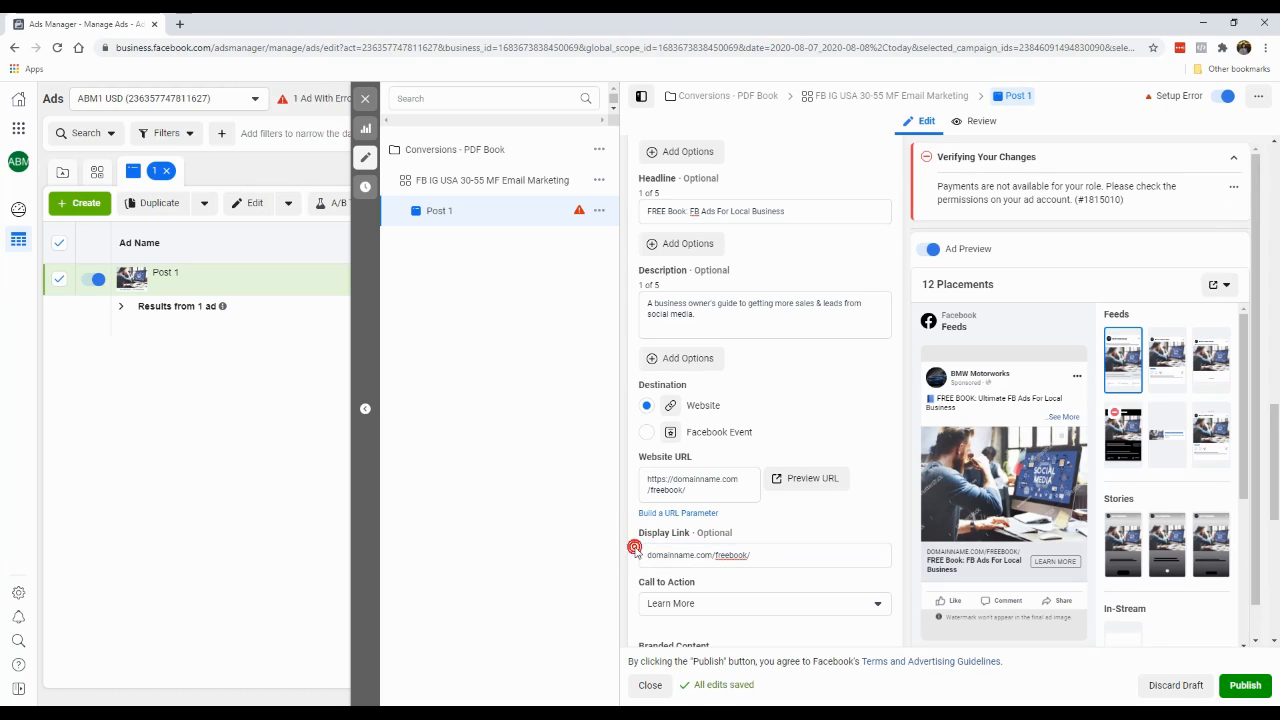
# Look through the call-to-action choices and keep Learn More
pyautogui.scroll(-3, 684, 545)
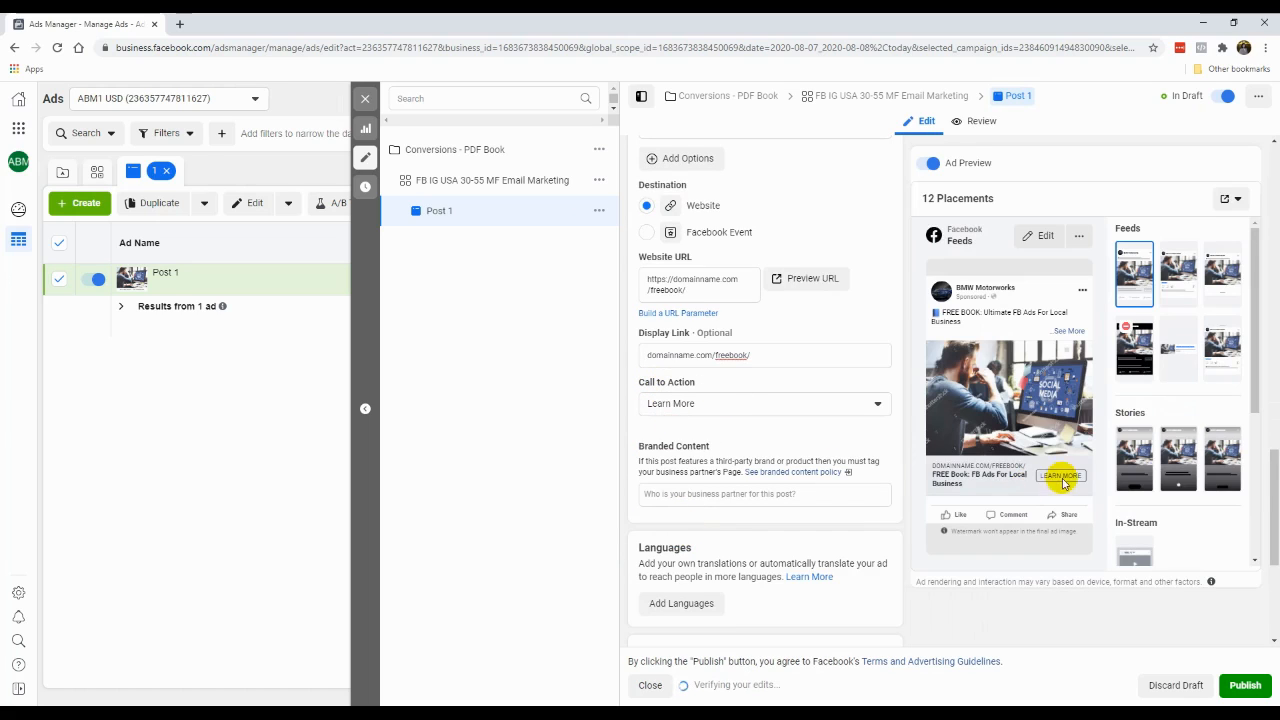
pyautogui.click(747, 403)
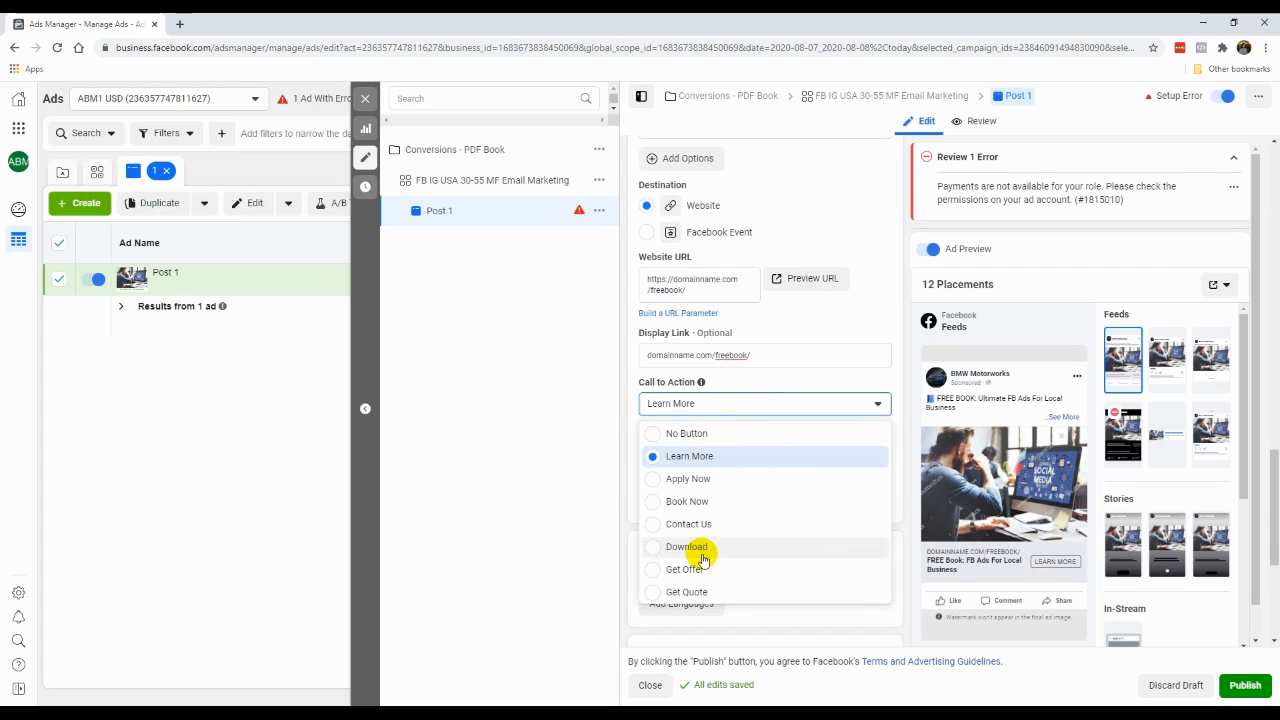
pyautogui.click(655, 405)
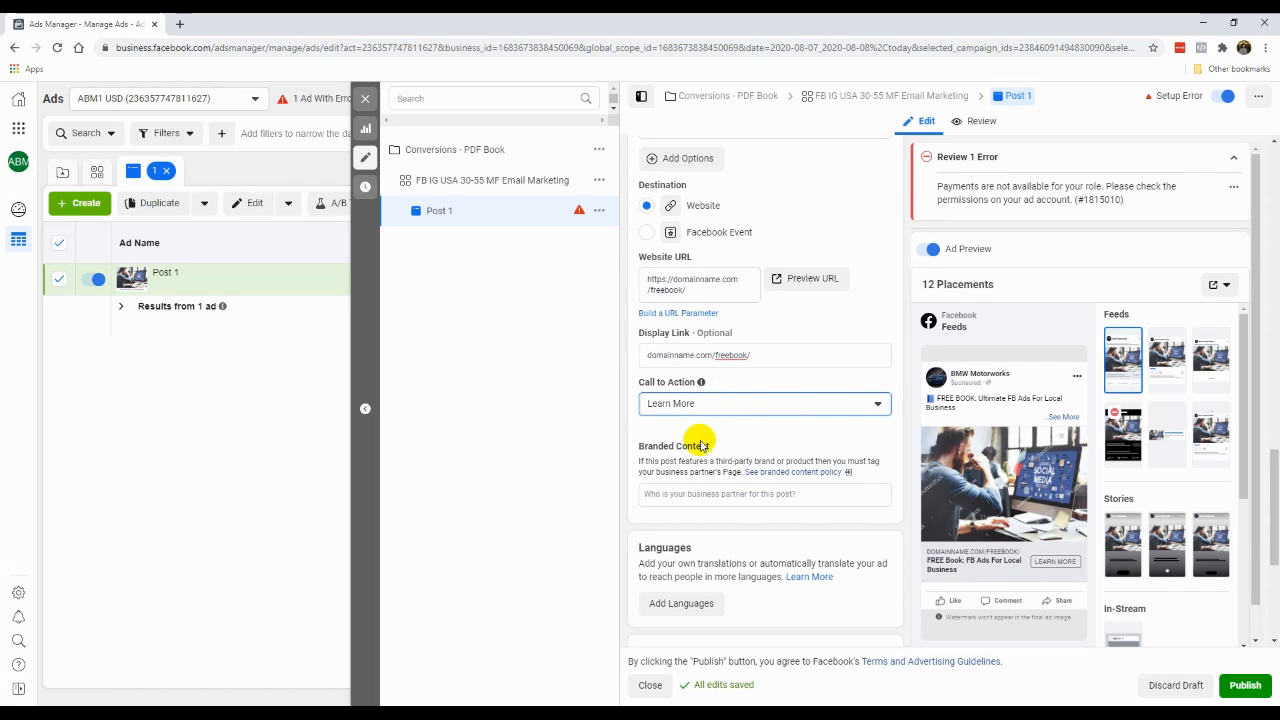
# Review the ad's language and tracking settings and the details of its setup error
pyautogui.scroll(-2, 771, 482)
pyautogui.scroll(-1, 771, 484)
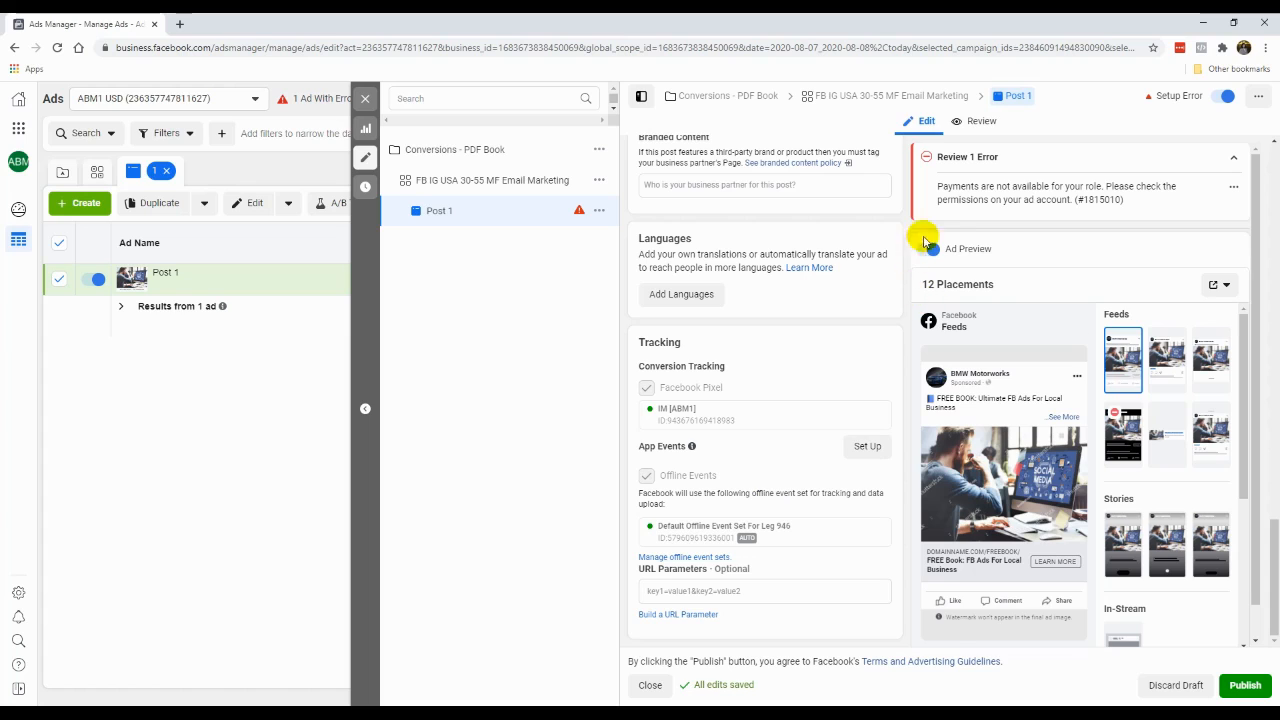
pyautogui.click(1233, 157)
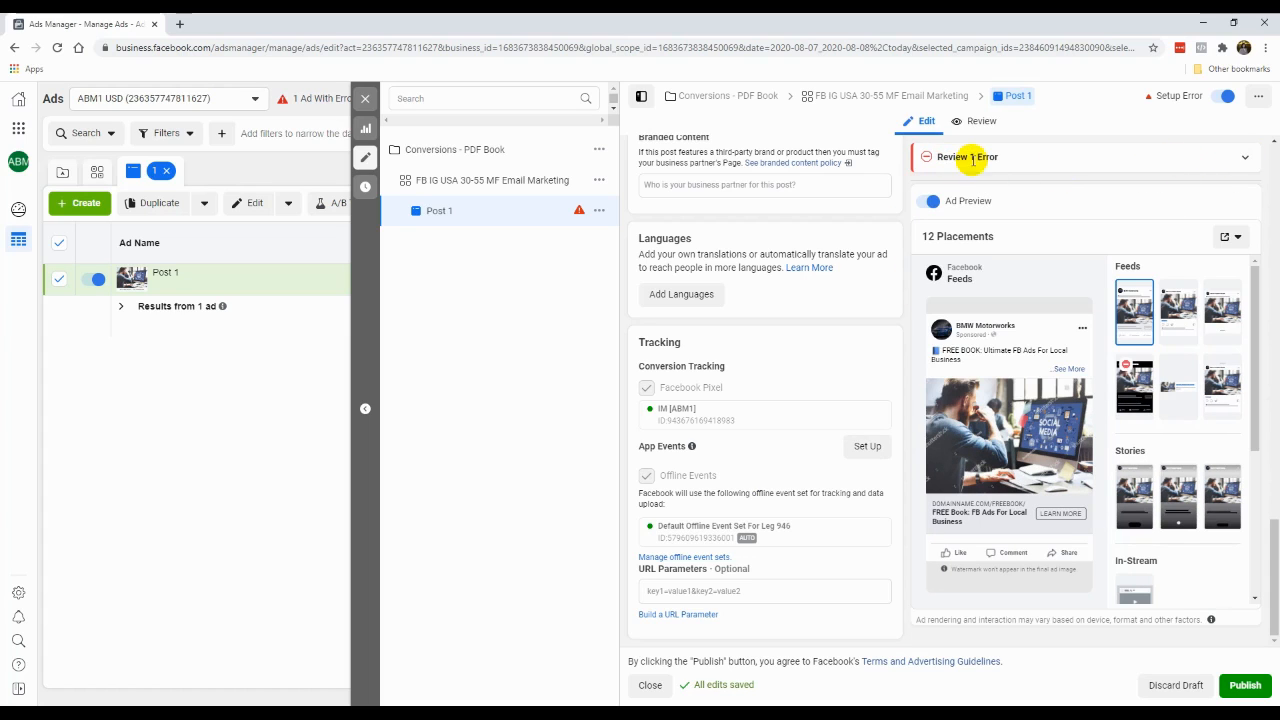
pyautogui.click(1240, 159)
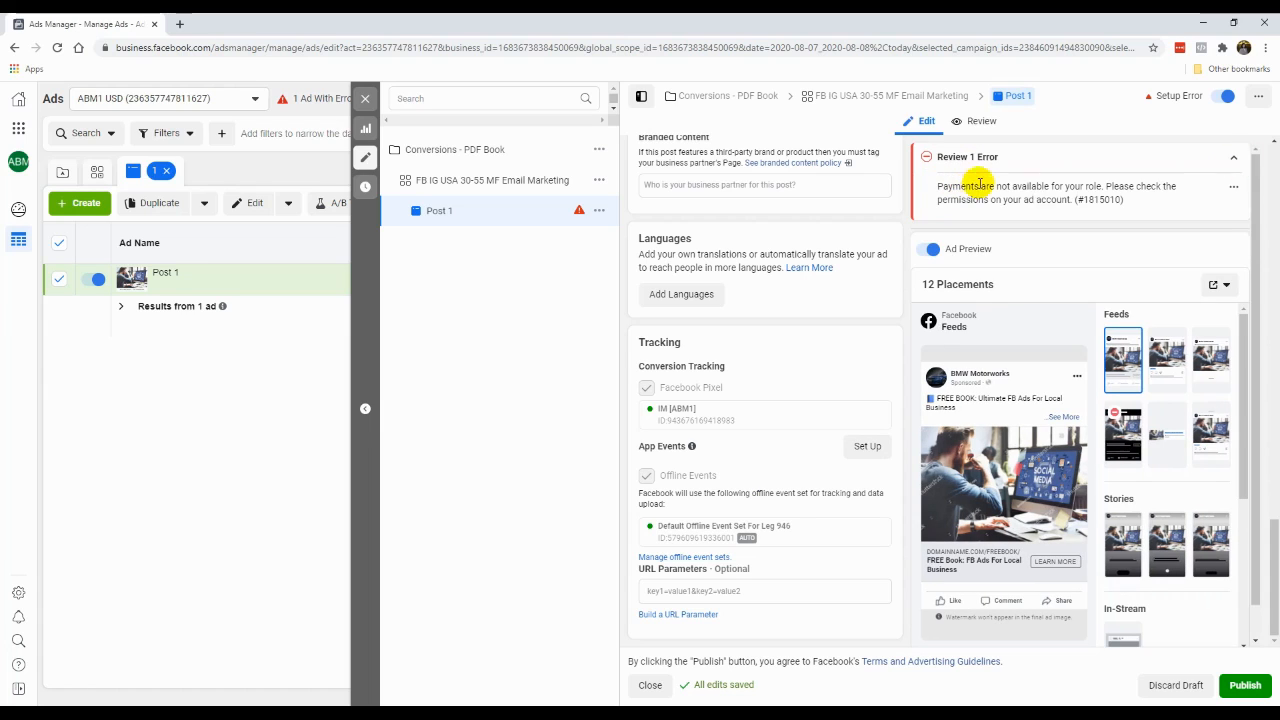
pyautogui.click(1232, 159)
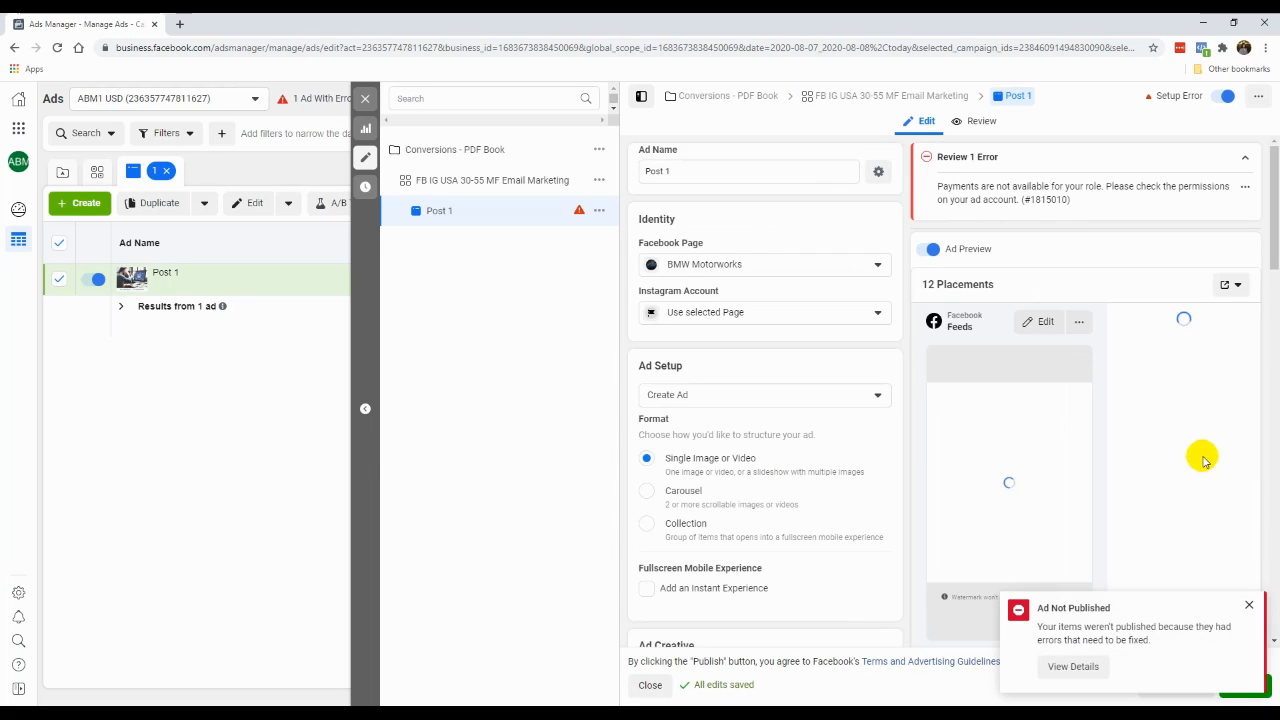
# Dismiss the publishing error notification and close the ad editor to return to the ads list
pyautogui.click(1249, 605)
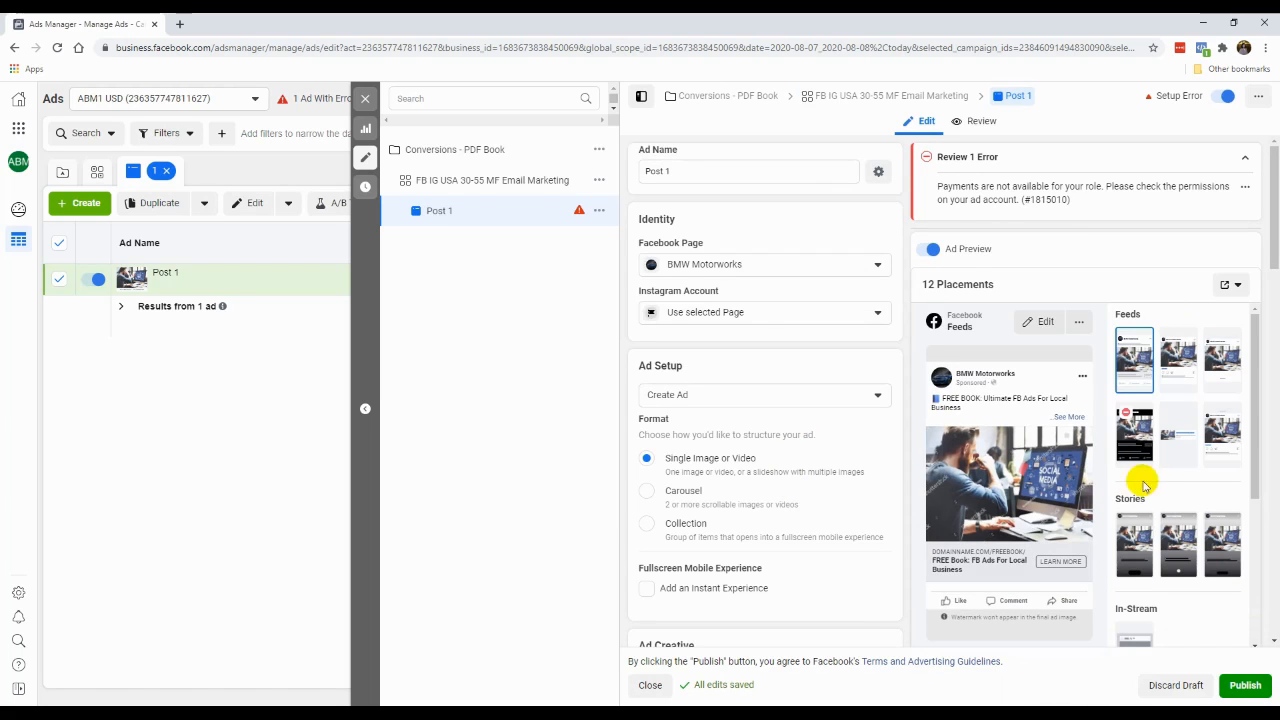
pyautogui.click(365, 99)
pyautogui.click(665, 378)
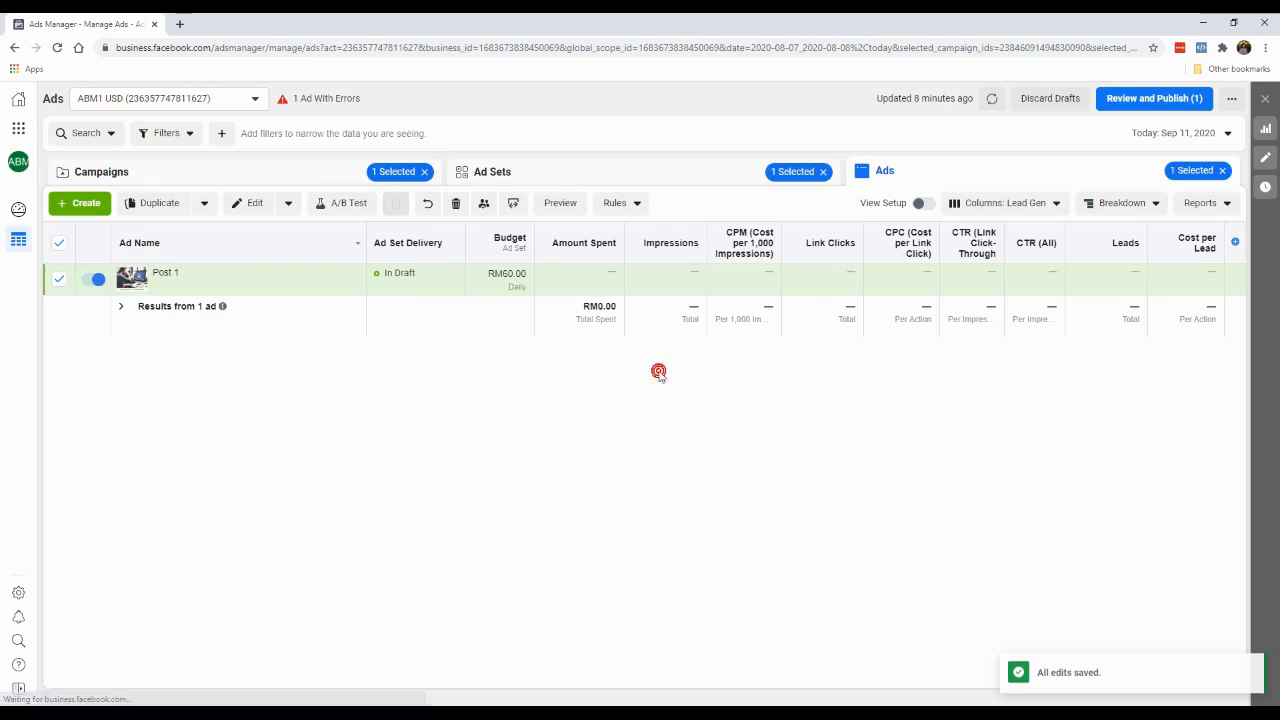